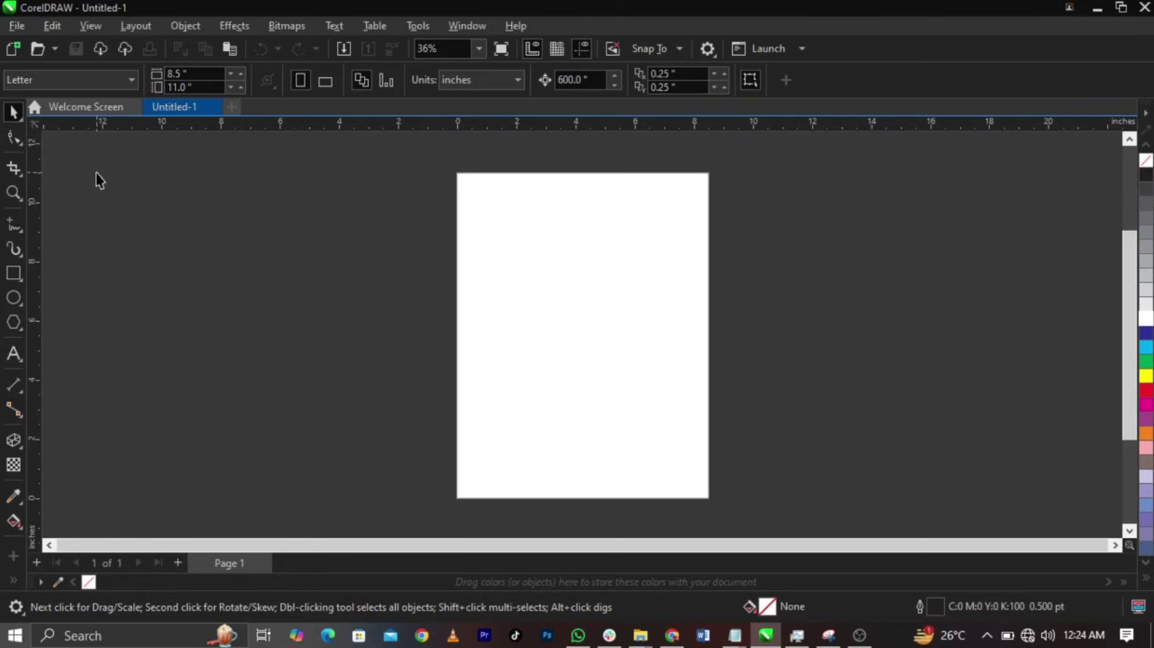
- Set the page to A3 in landscape orientation, 420 × 297 mm
click(94, 86)
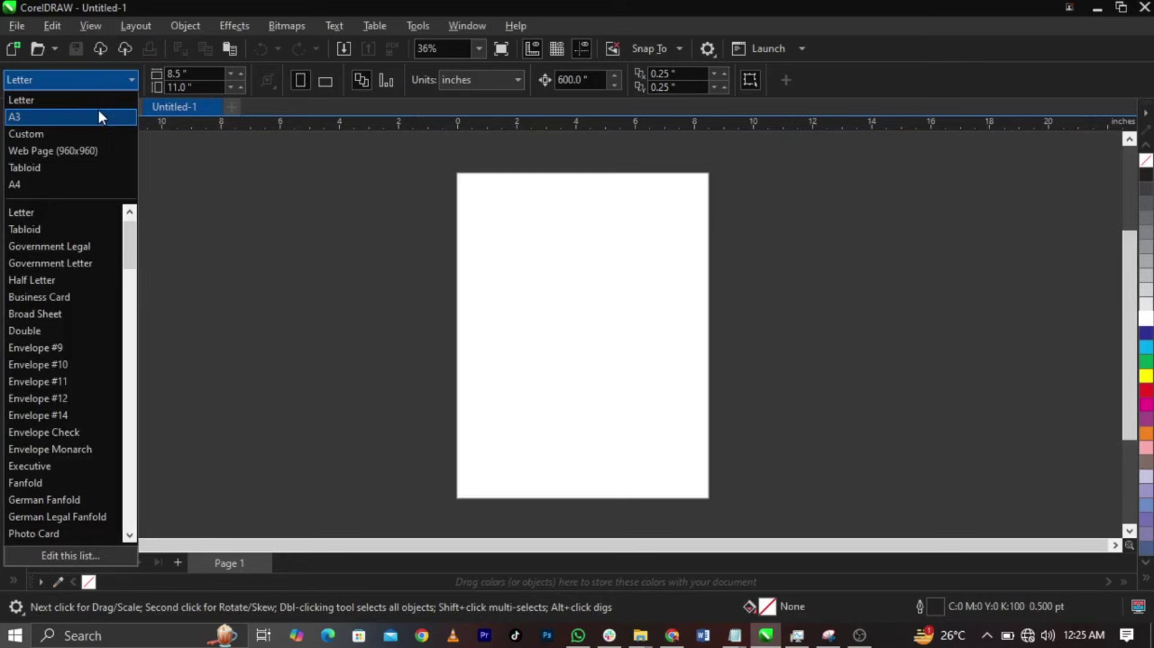
click(98, 112)
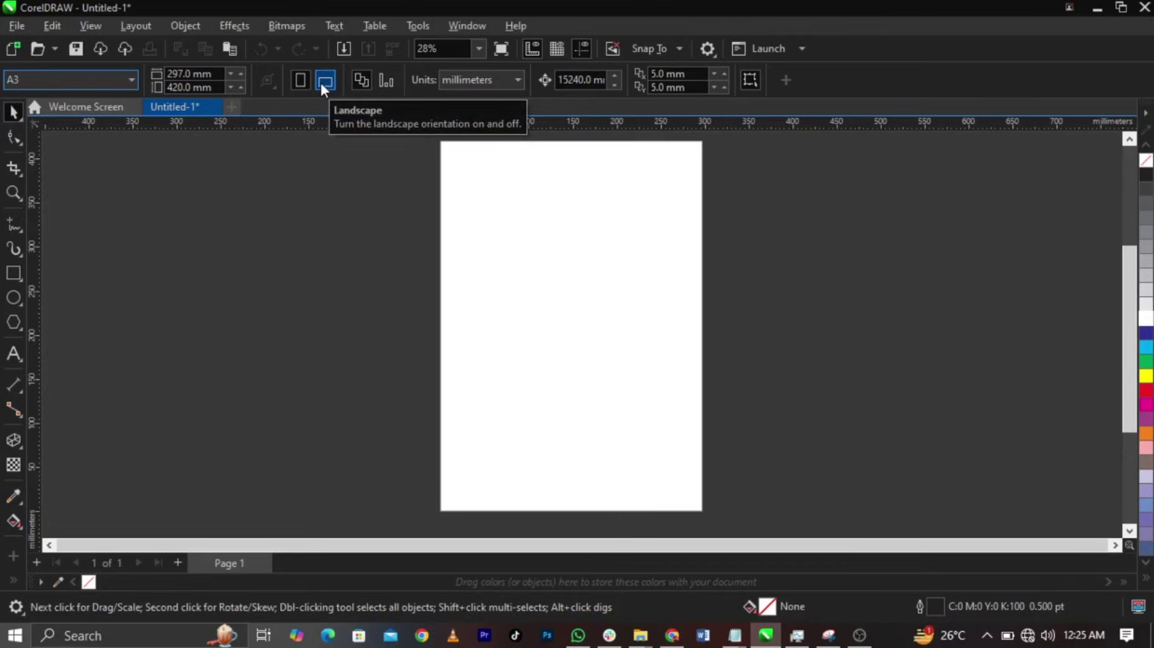
click(325, 81)
scroll(542, 272, up, 1)
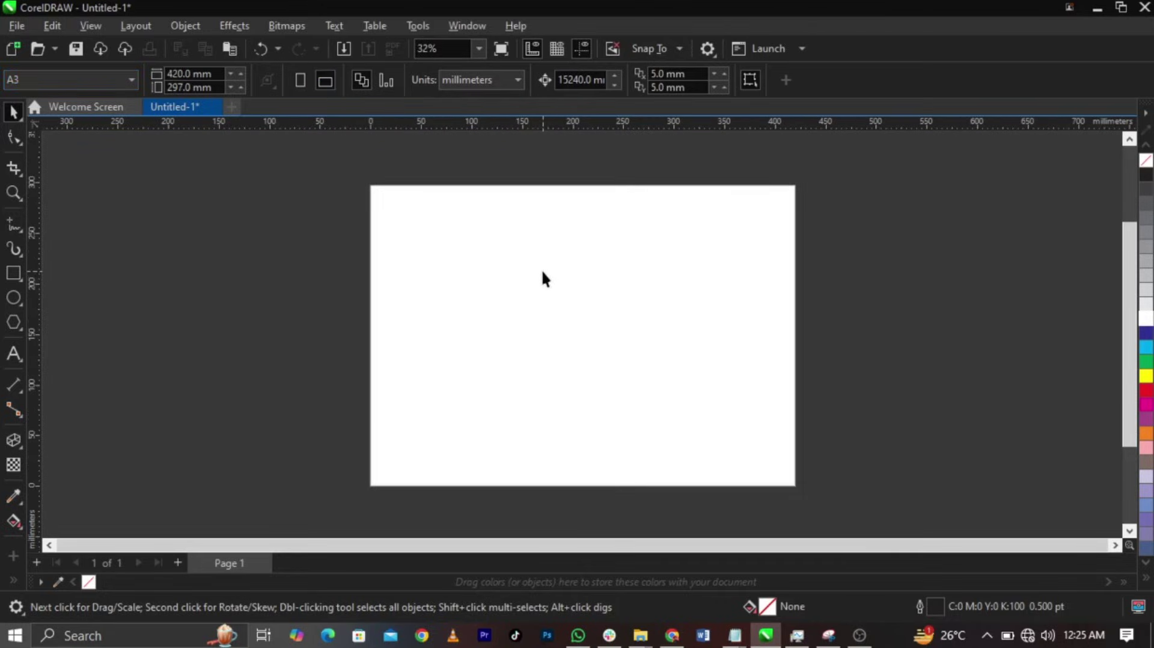
- Create a page-sized rectangle and mirror a 210 × 297 mm copy onto the left half
double_click(7, 278)
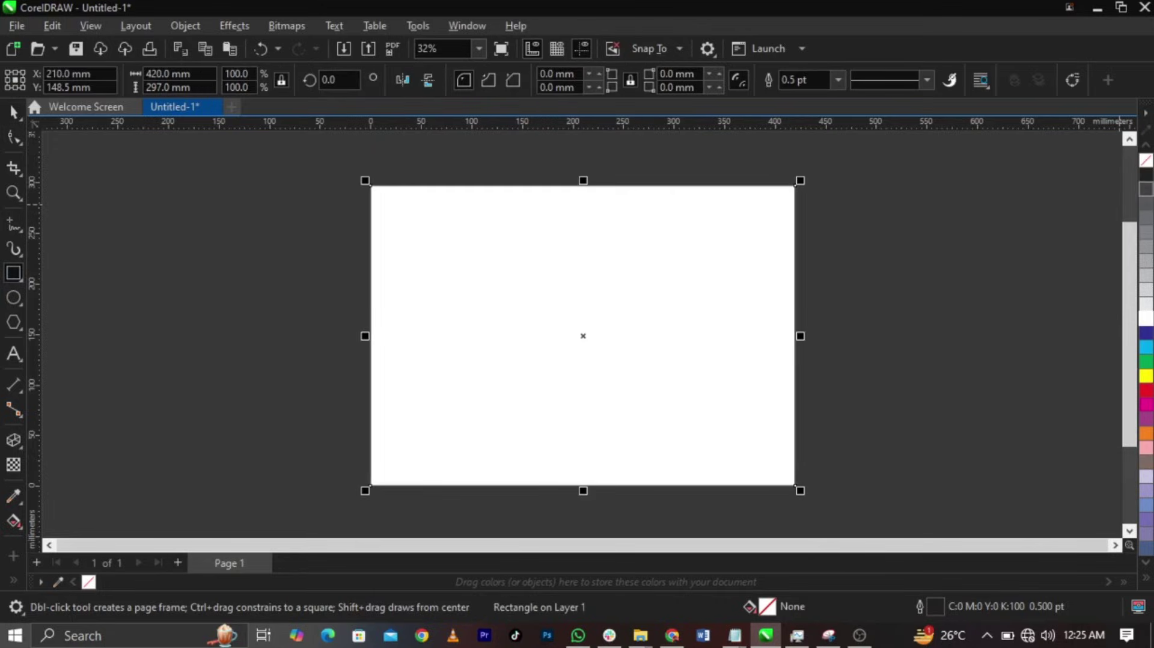
right_click(1147, 161)
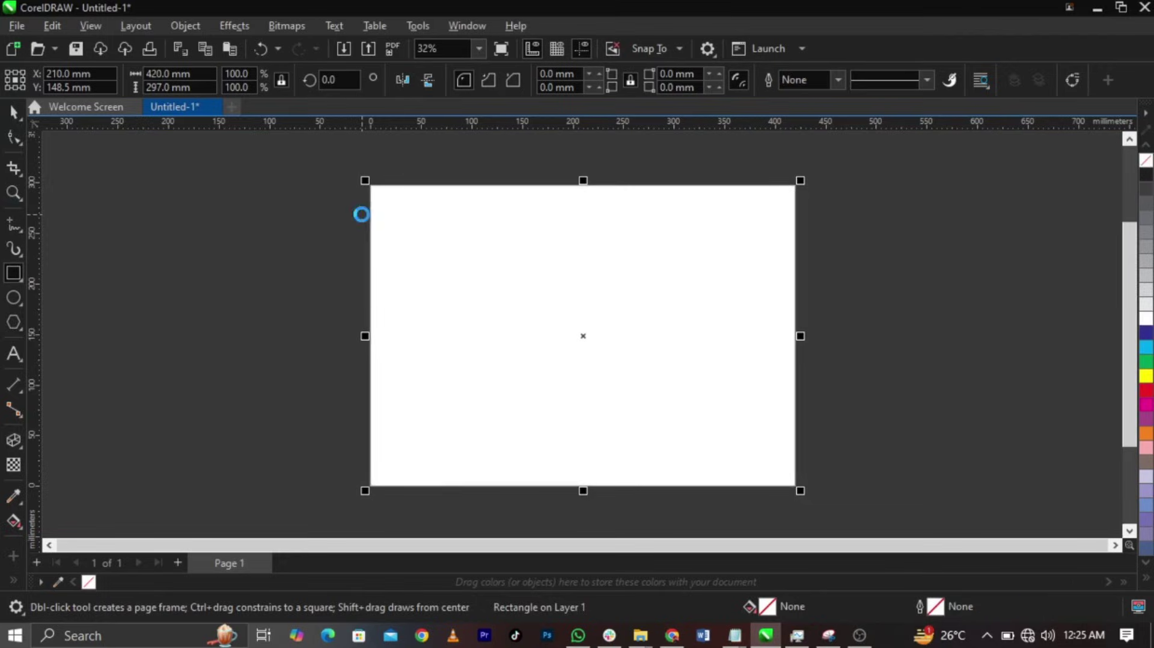
key(ctrl+z)
key(space)
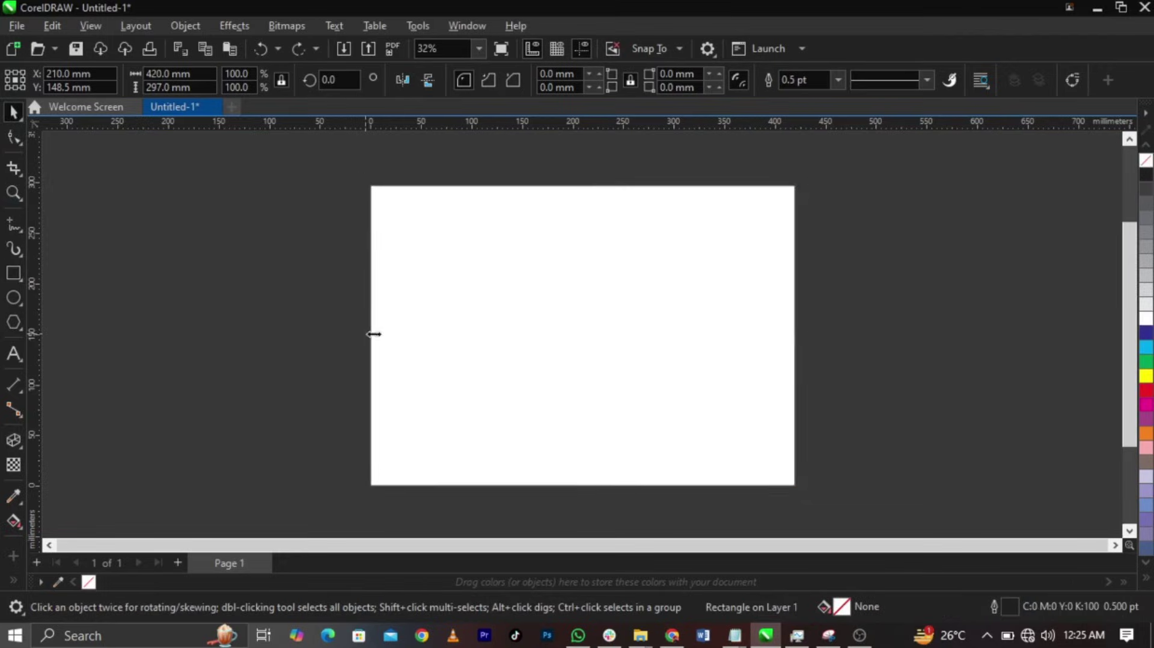
drag(374, 334, 579, 340)
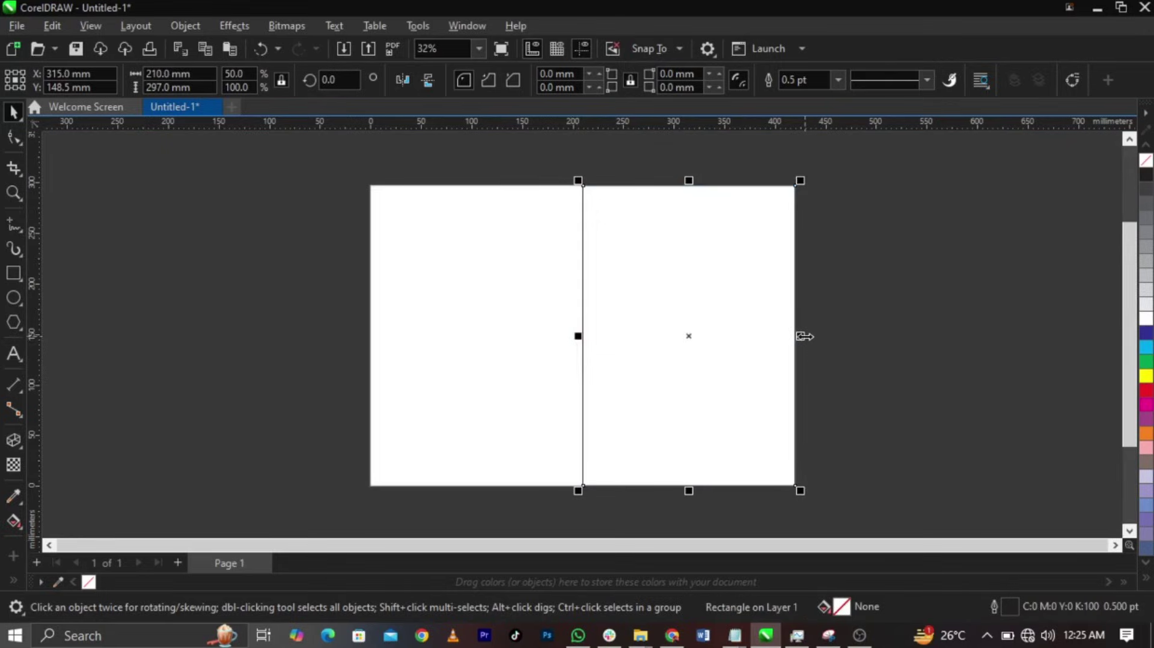
drag(804, 336, 498, 330)
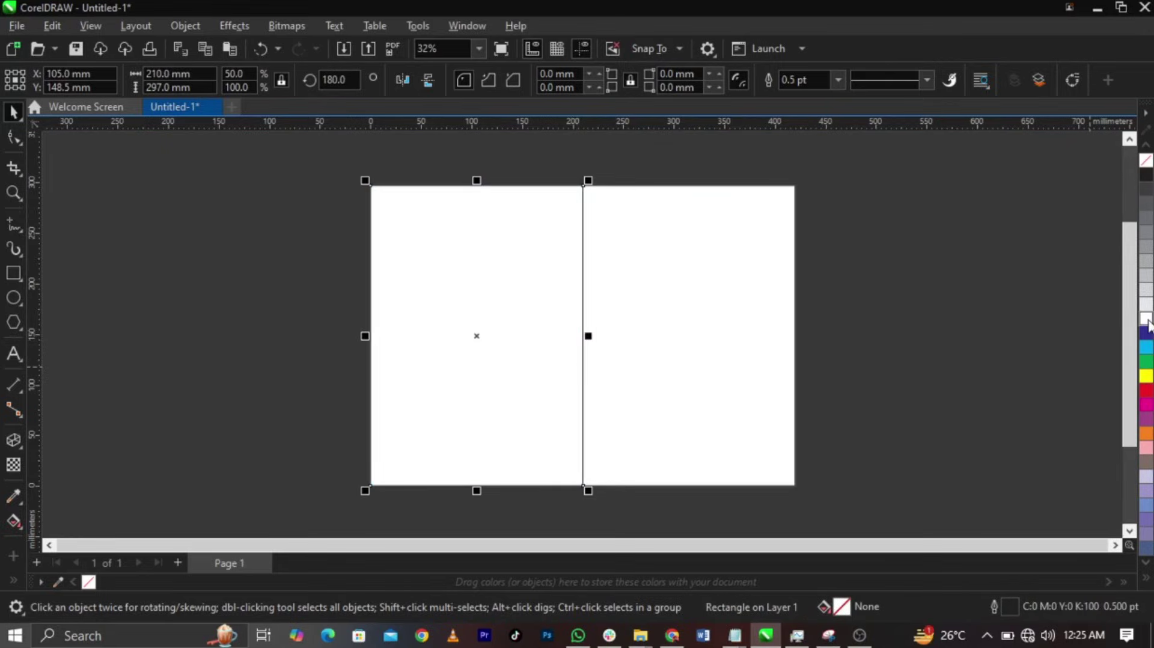
- Try cyan and yellow fills on the two panels, then undo them
click(1147, 347)
click(694, 383)
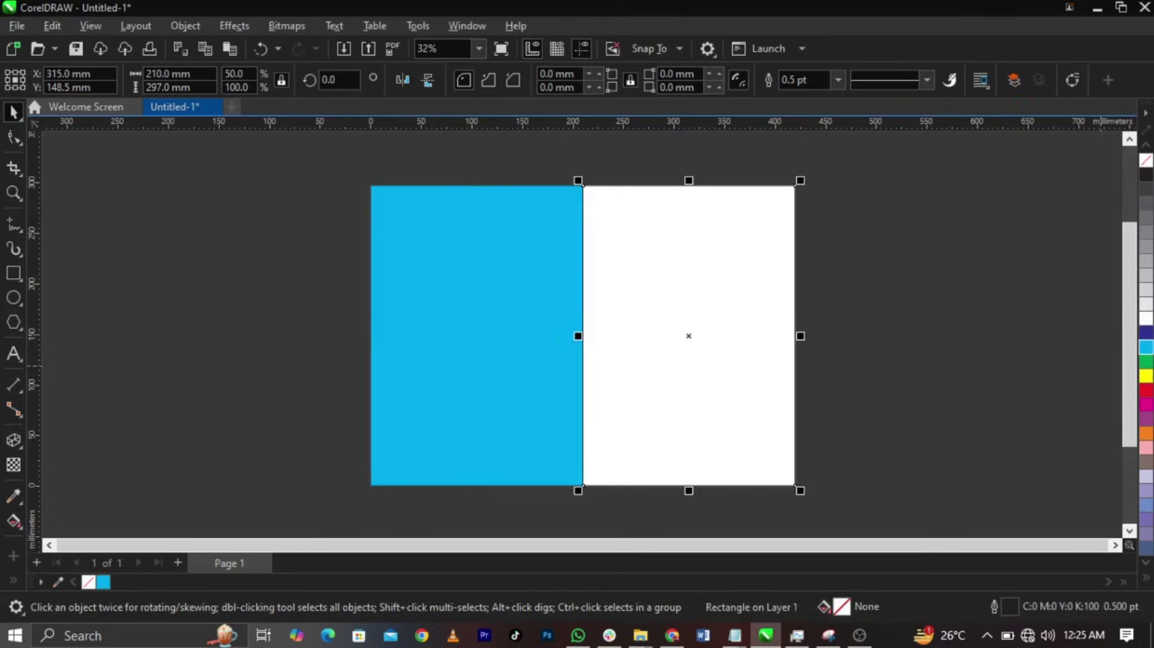
click(1147, 377)
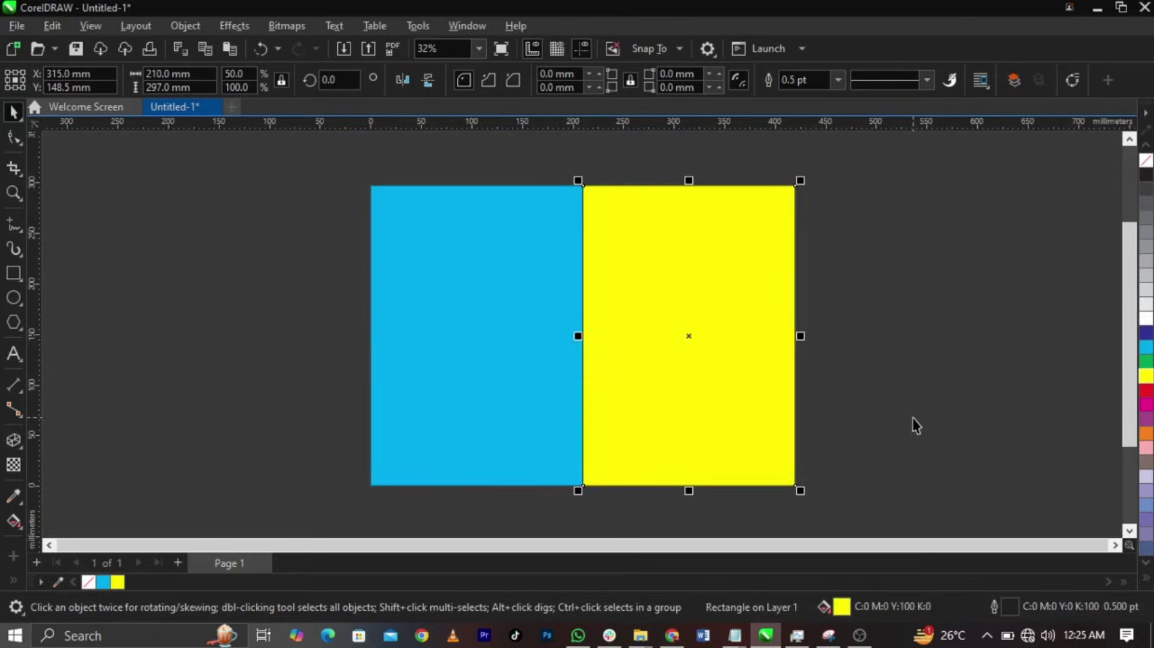
scroll(912, 418, up, 1)
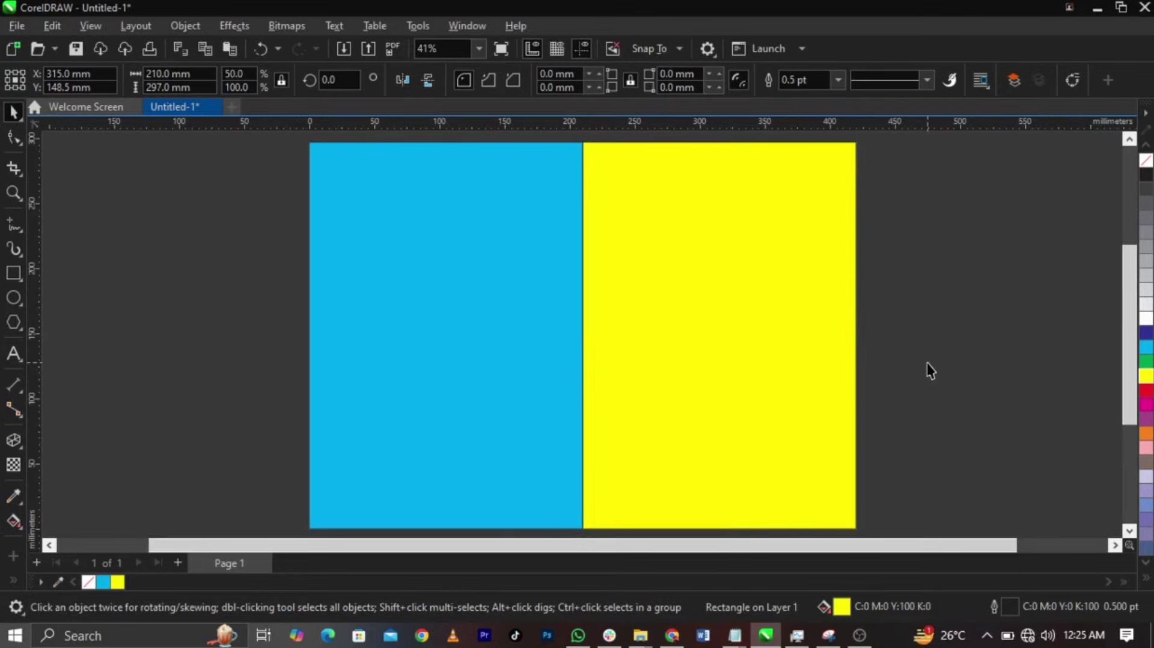
key(ctrl+z)
key(ctrl+z)
click(926, 367)
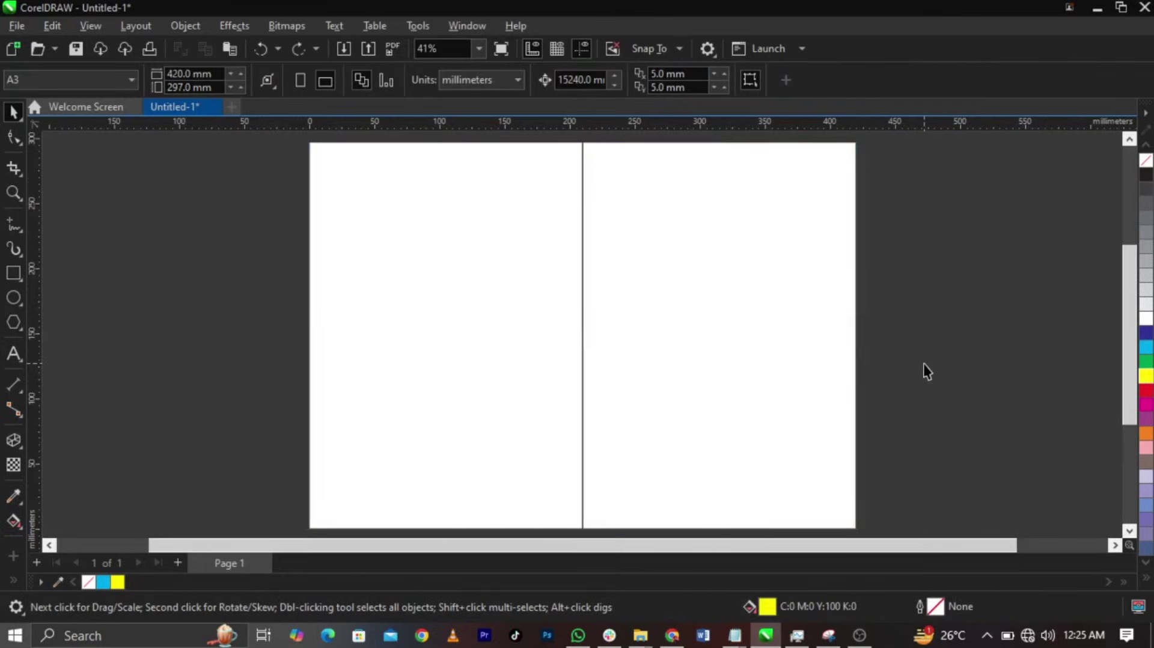
click(655, 365)
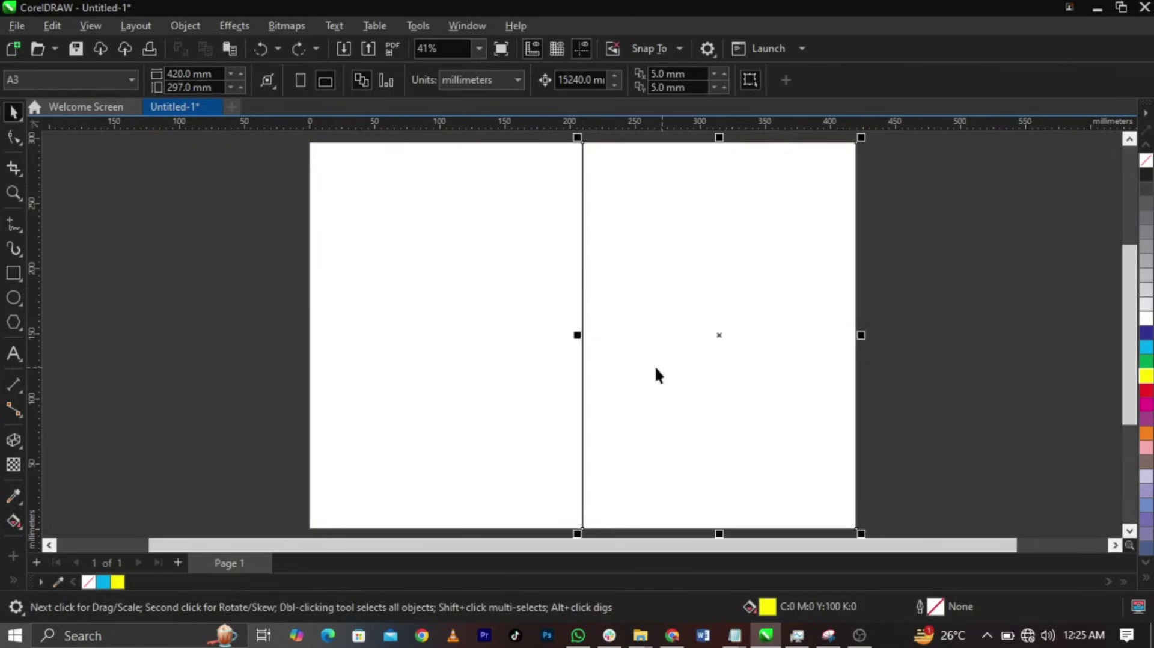
click(445, 361)
click(162, 304)
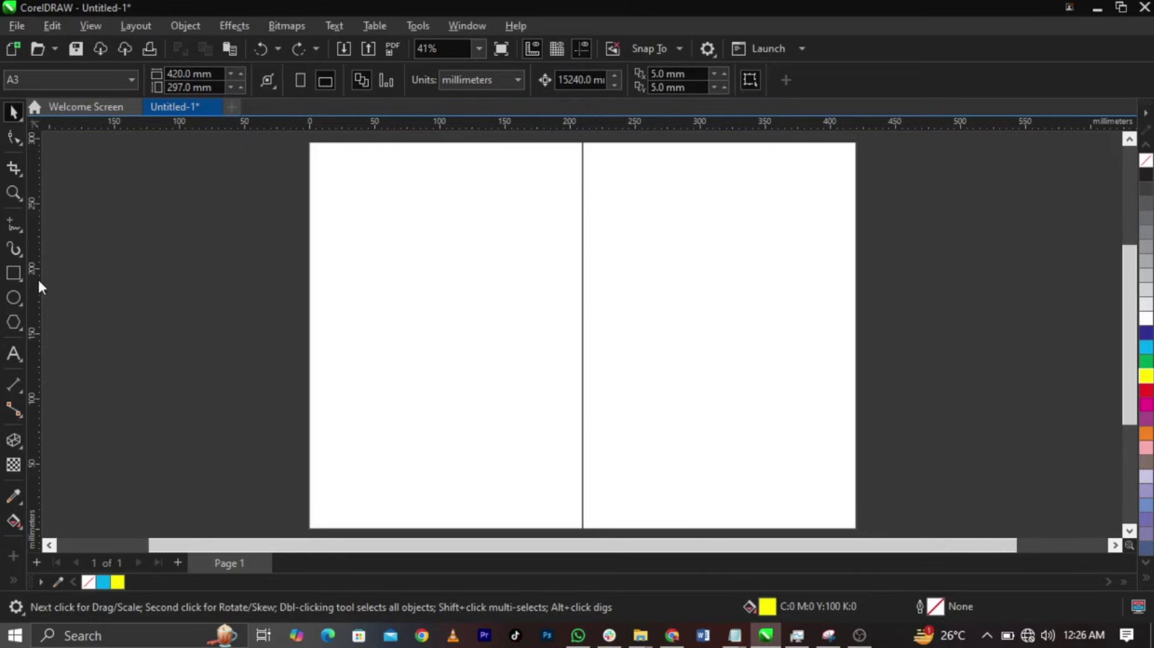
click(337, 285)
click(294, 295)
click(13, 273)
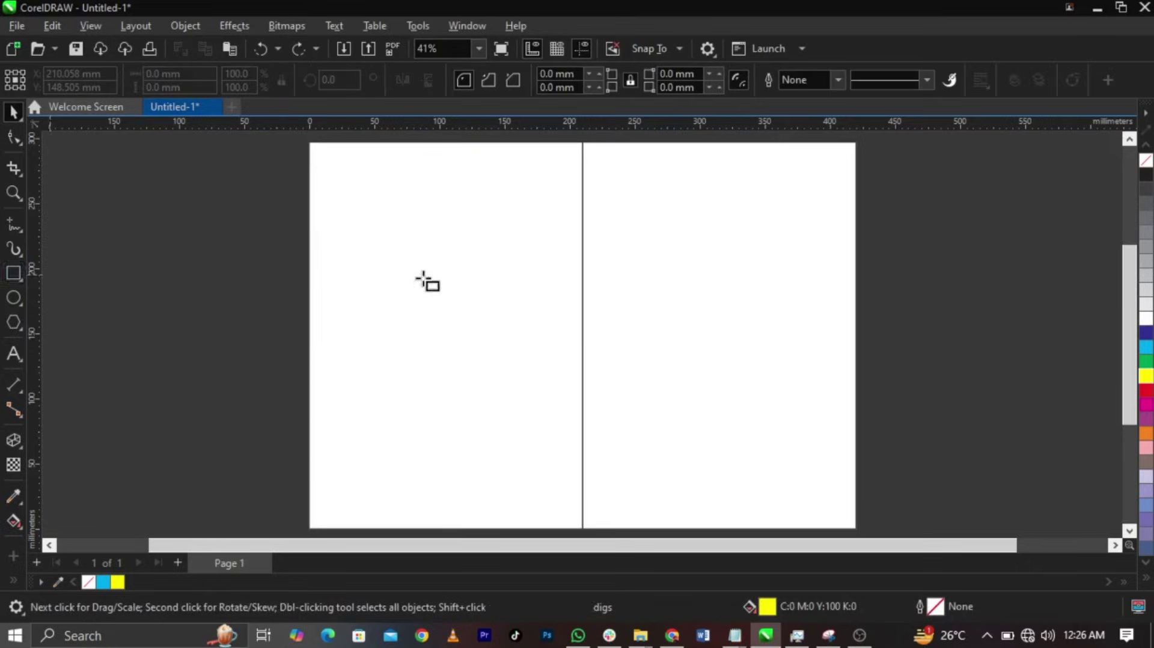
- Draw a small square on the left panel and fill it red
drag(387, 258, 449, 318)
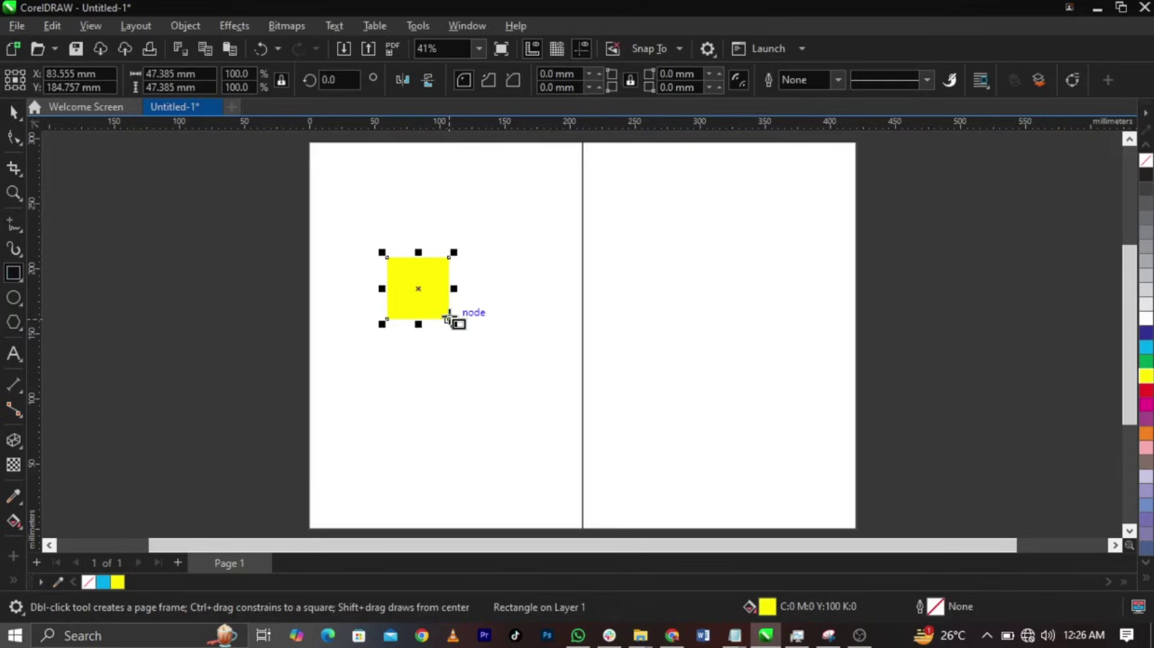
key(space)
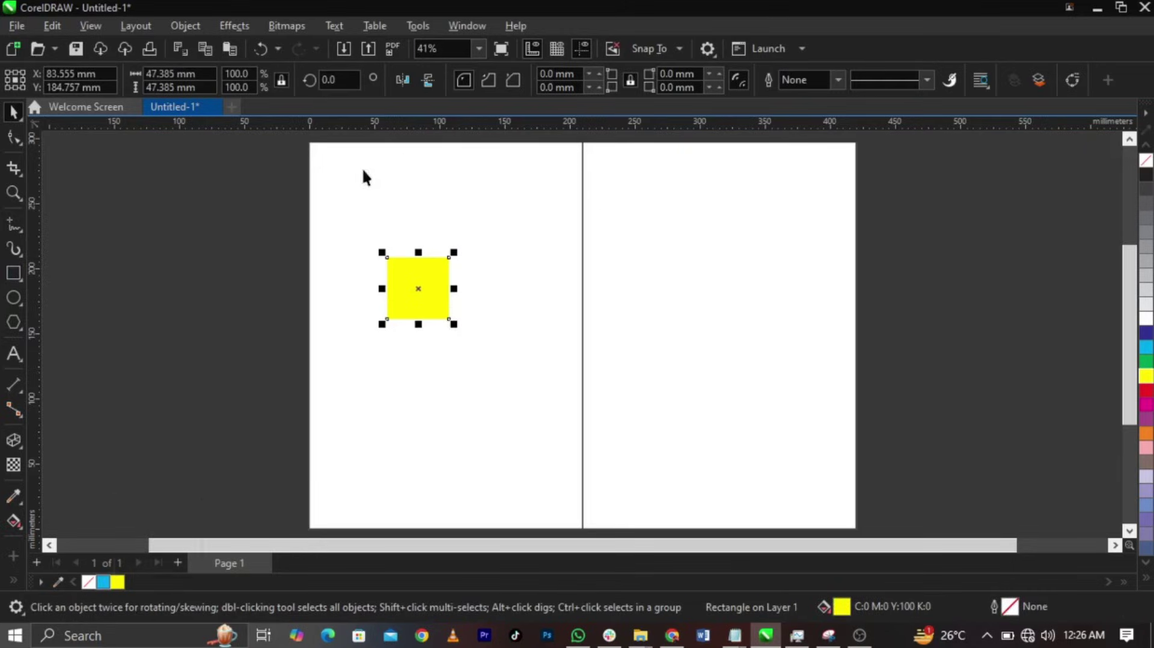
scroll(358, 142, up, 1)
scroll(358, 142, up, 1)
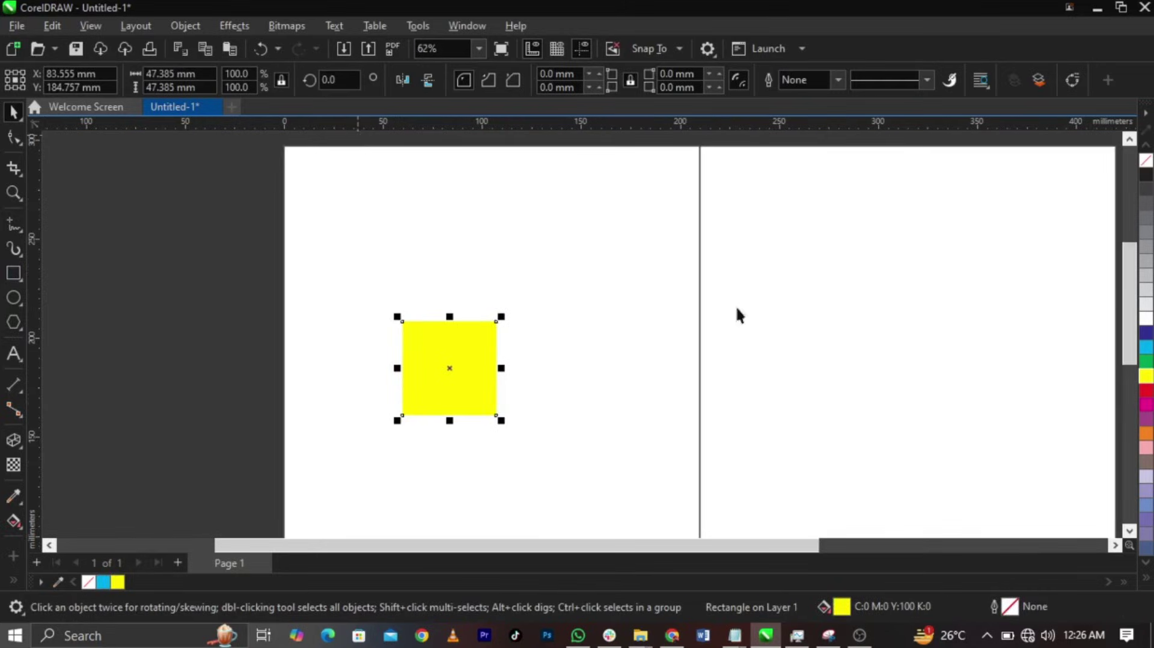
click(1147, 391)
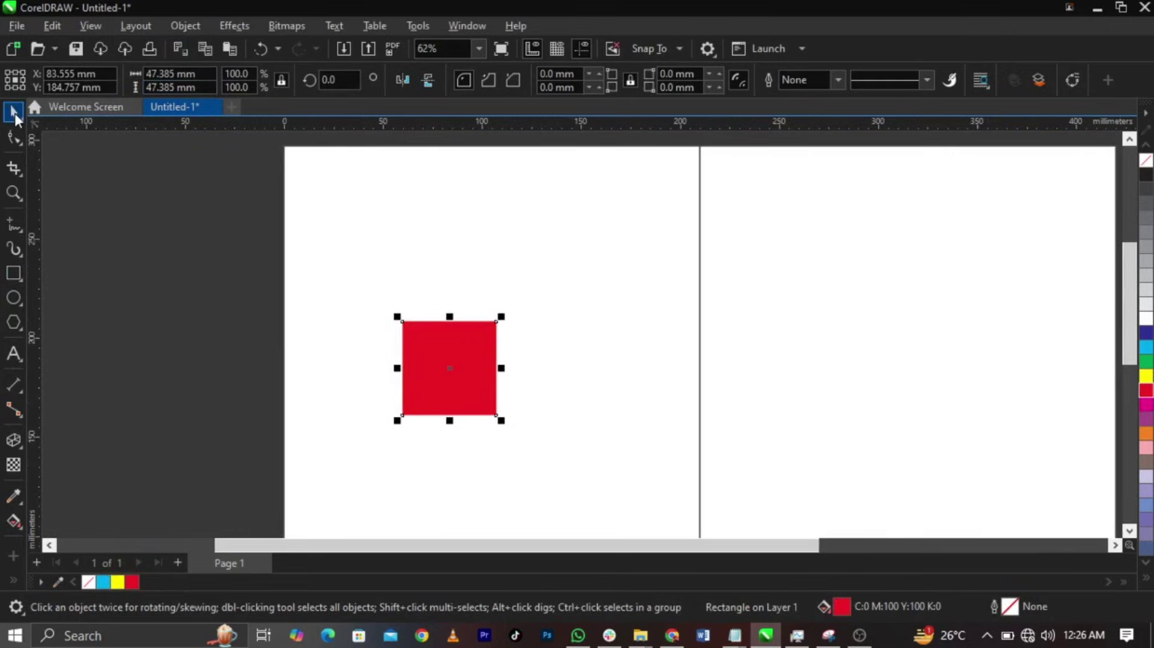
- Switch the document units to inches
click(87, 176)
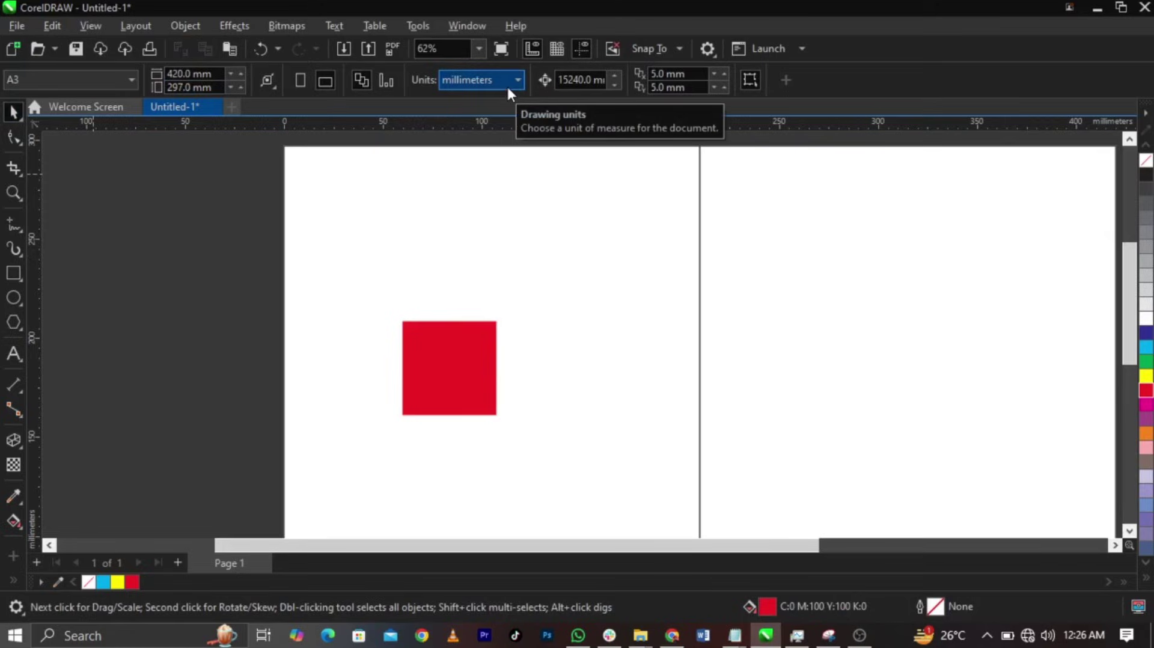
click(508, 88)
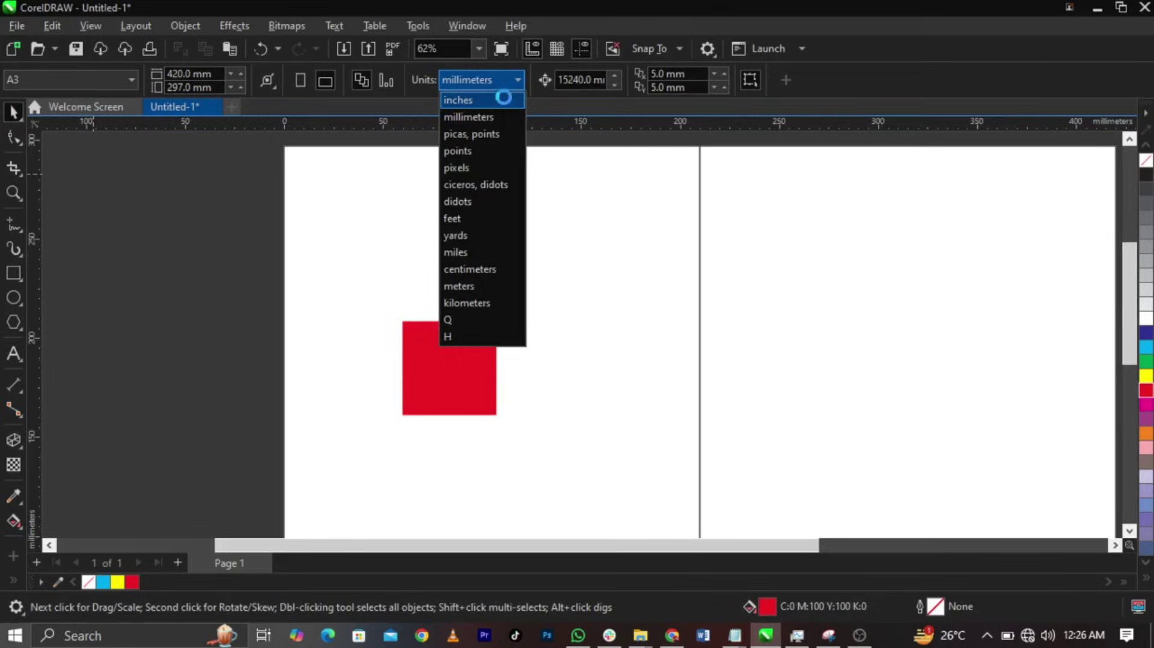
click(505, 99)
- Resize the red square to 0.7 × 0.7 inches
click(470, 396)
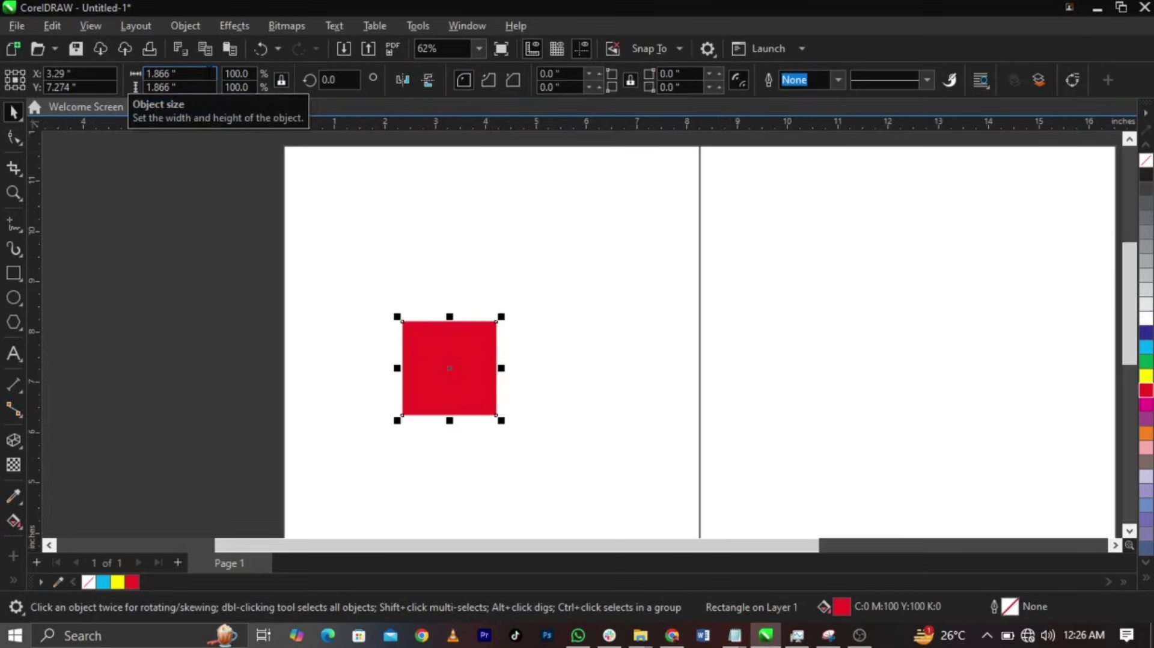
click(176, 74)
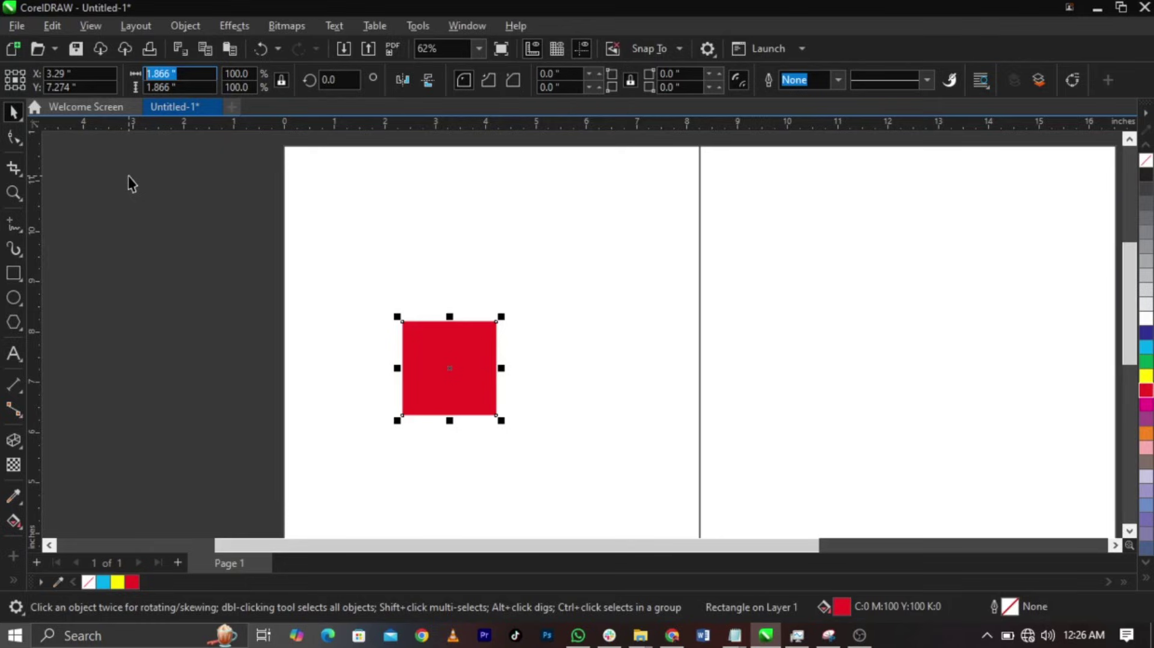
text(0.7)
key(Tab)
text(0.7)
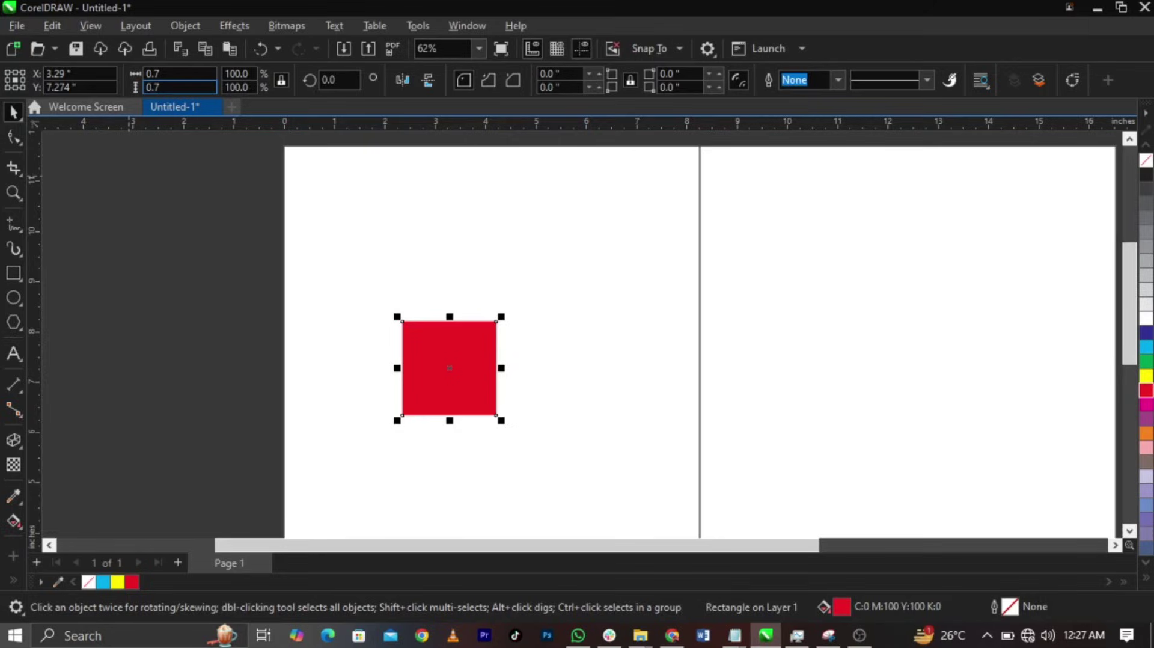
key(Return)
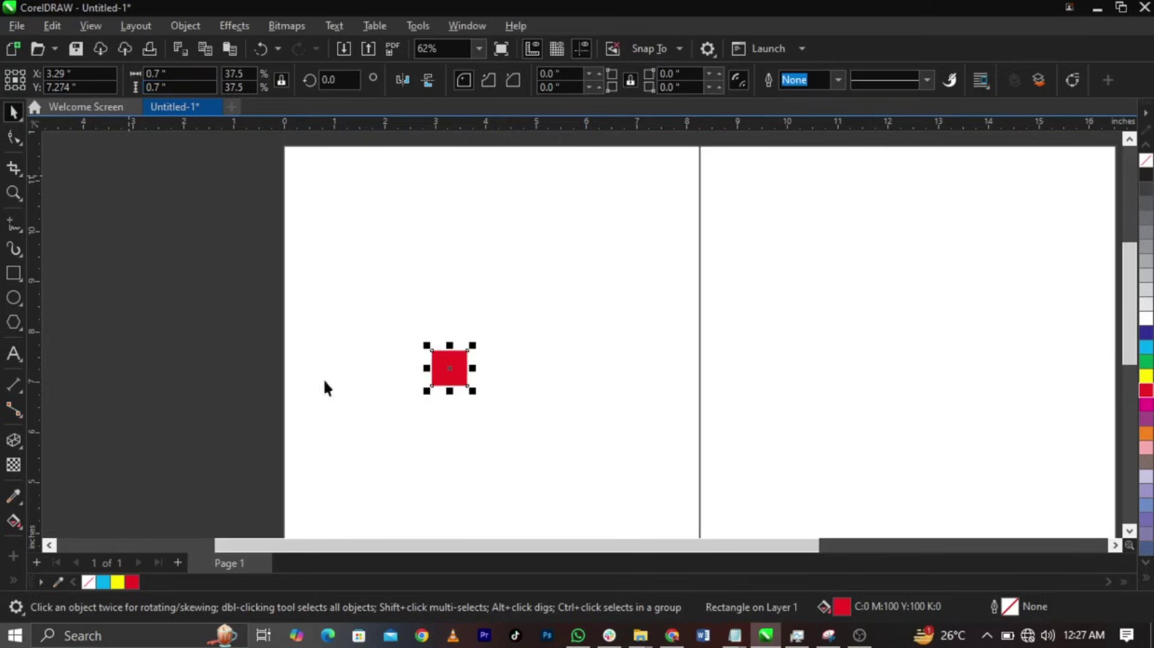
shift+click(367, 401)
- Align the red square to the top-left corner of the left panel
key(t)
key(l)
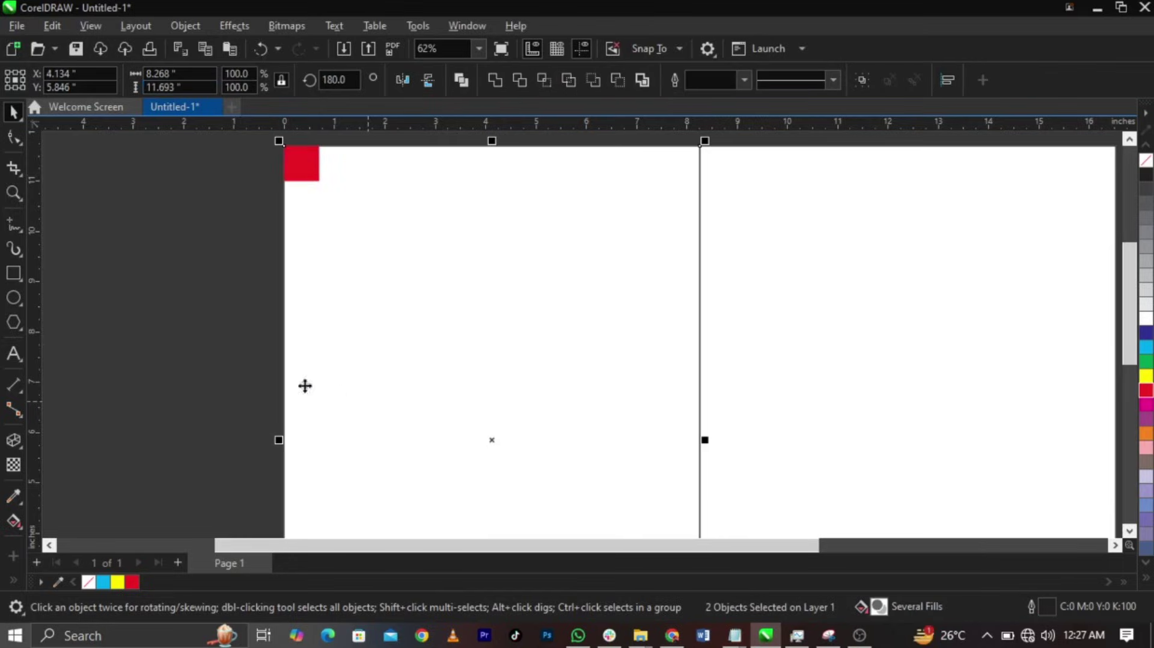
click(205, 372)
key(ctrl+z)
key(ctrl+z)
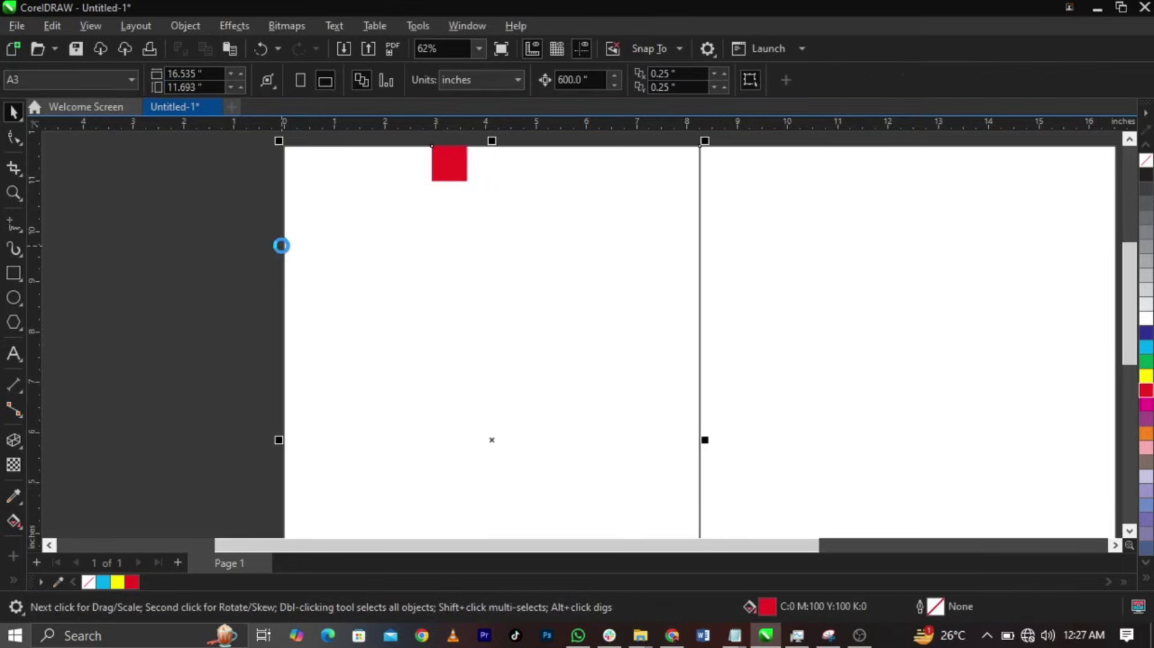
click(268, 334)
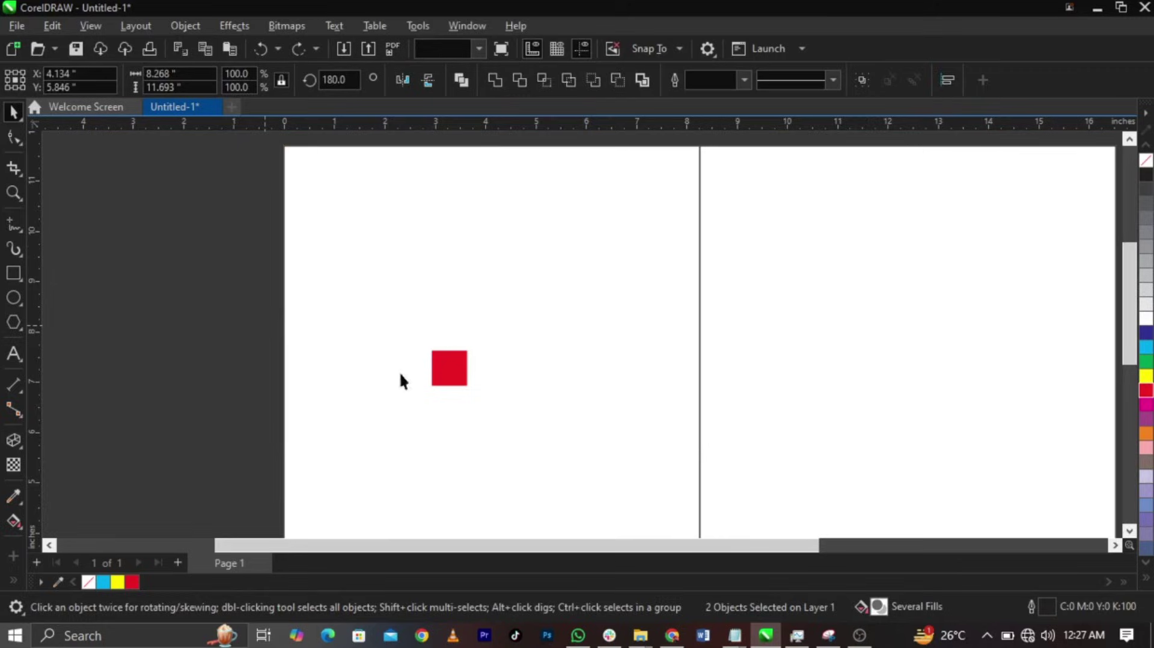
click(449, 368)
scroll(554, 303, down, 1)
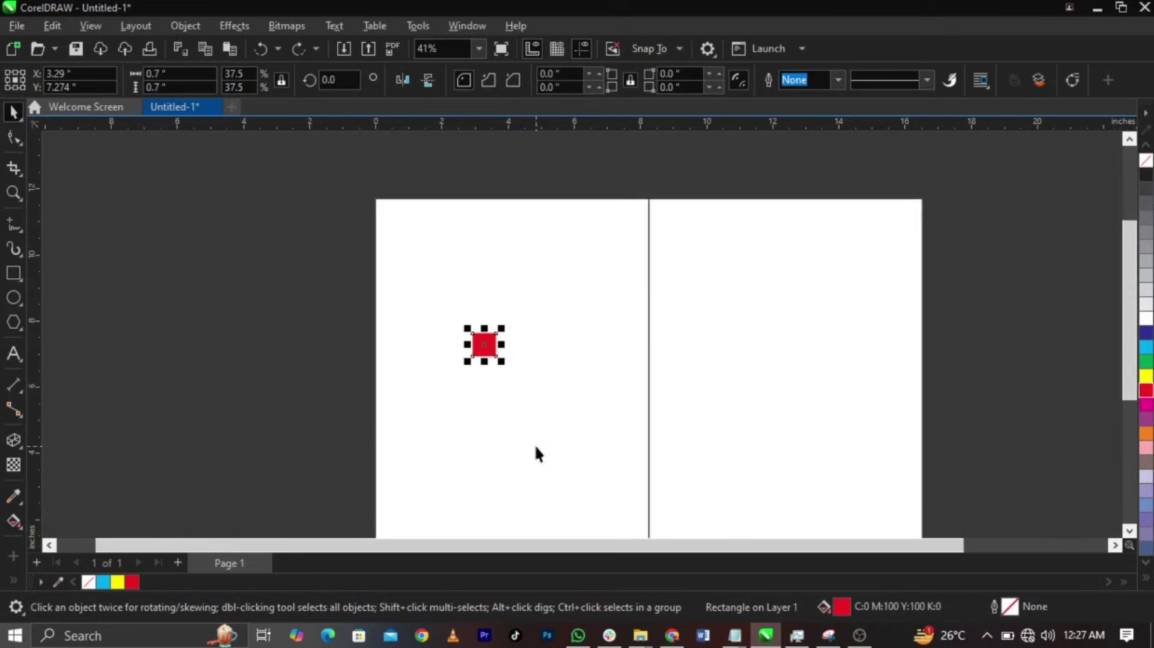
key(ctrl+a)
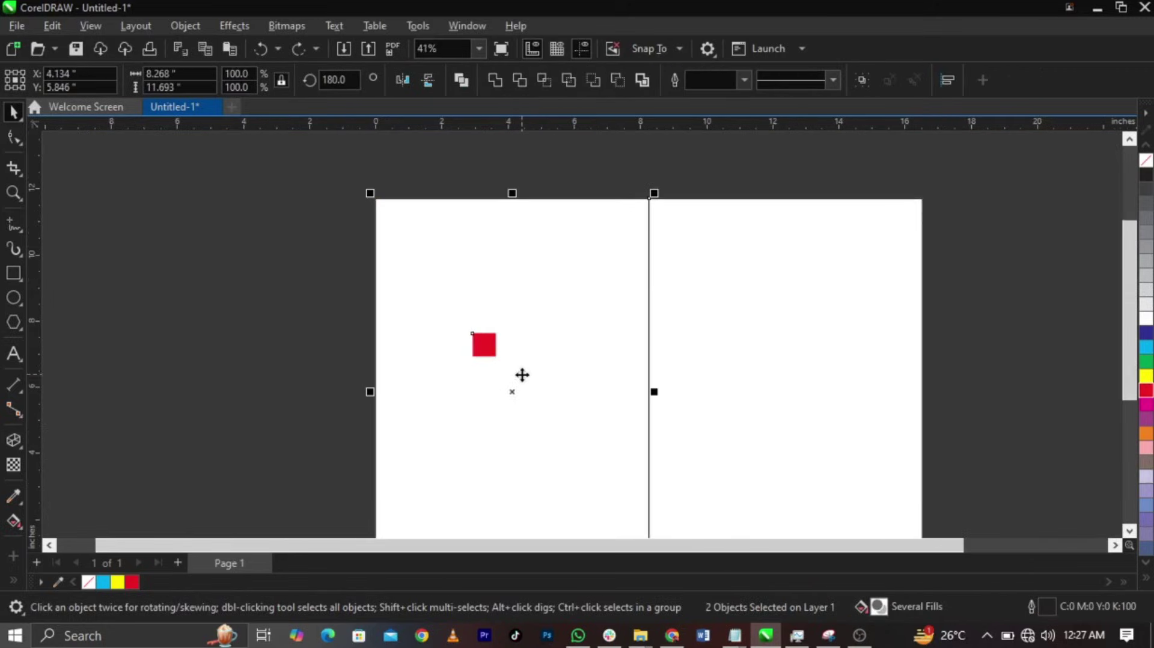
key(l)
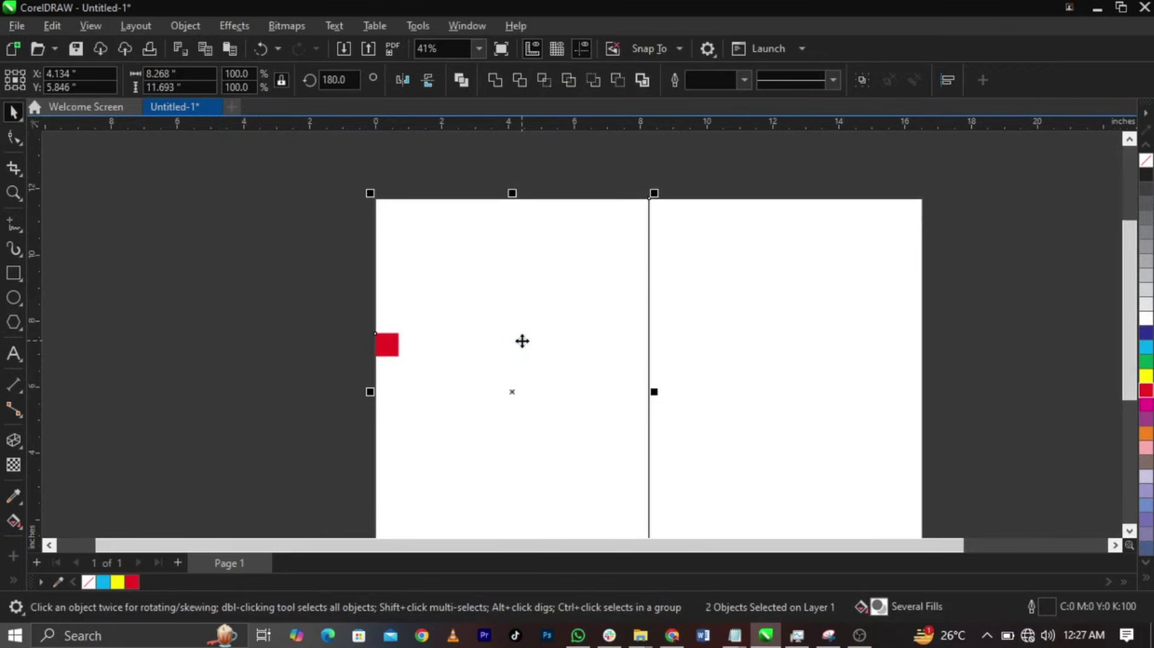
key(t)
- Add a vertical guideline at 0.7 inch along the square's right edge
scroll(405, 204, up, 3)
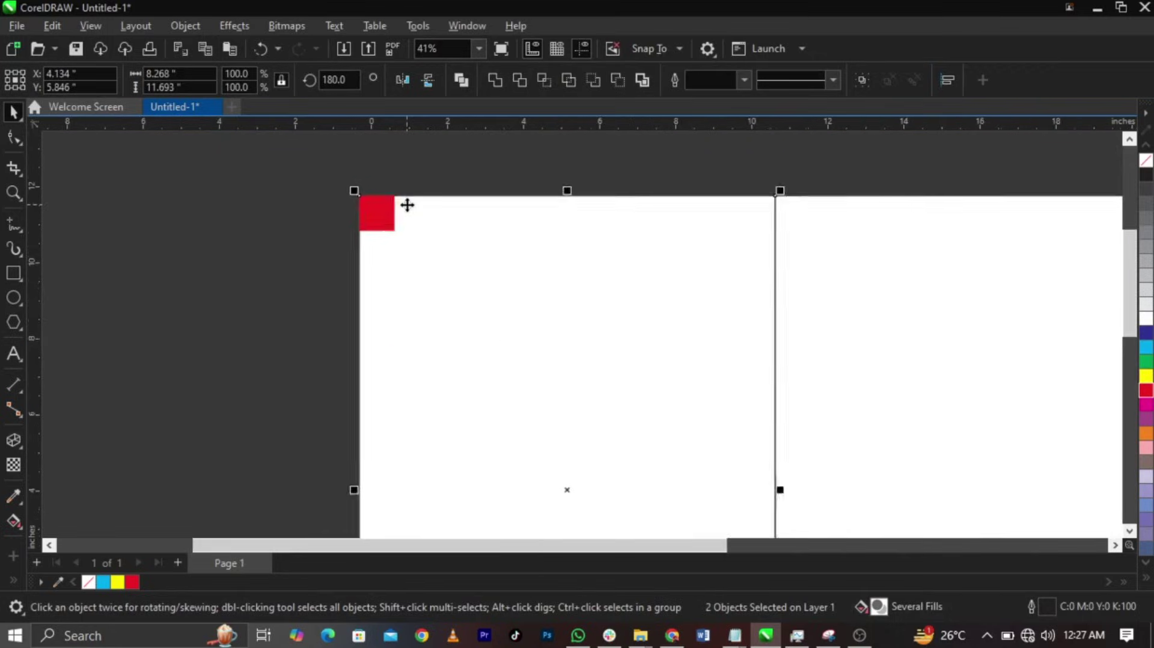
scroll(383, 182, up, 3)
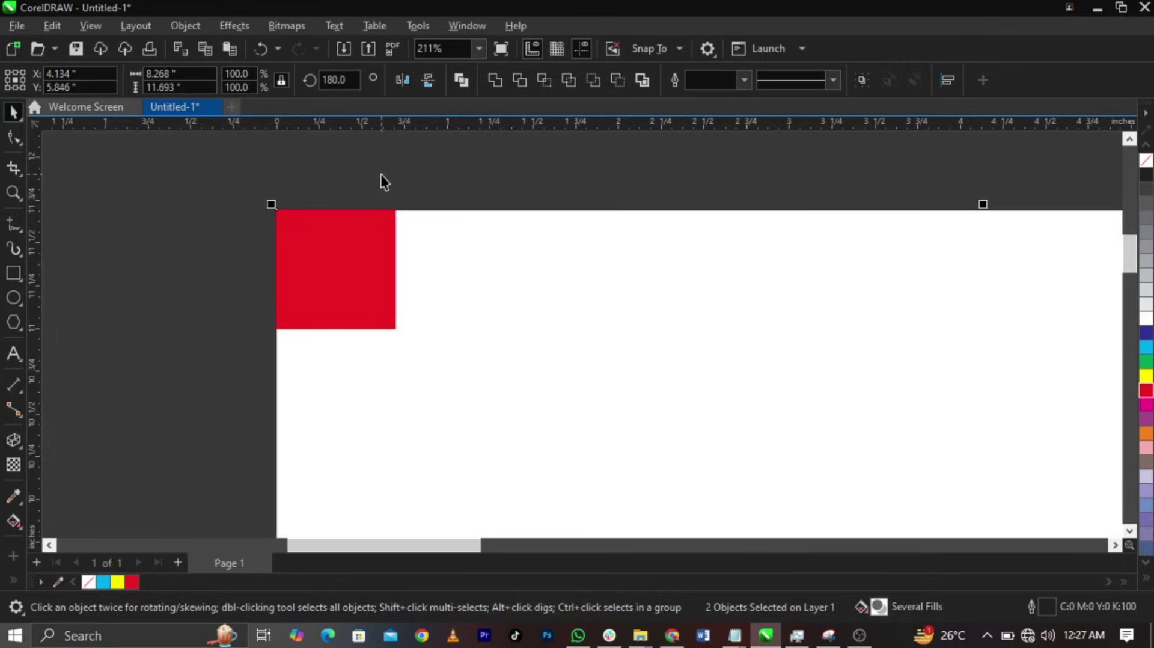
scroll(385, 182, up, 2)
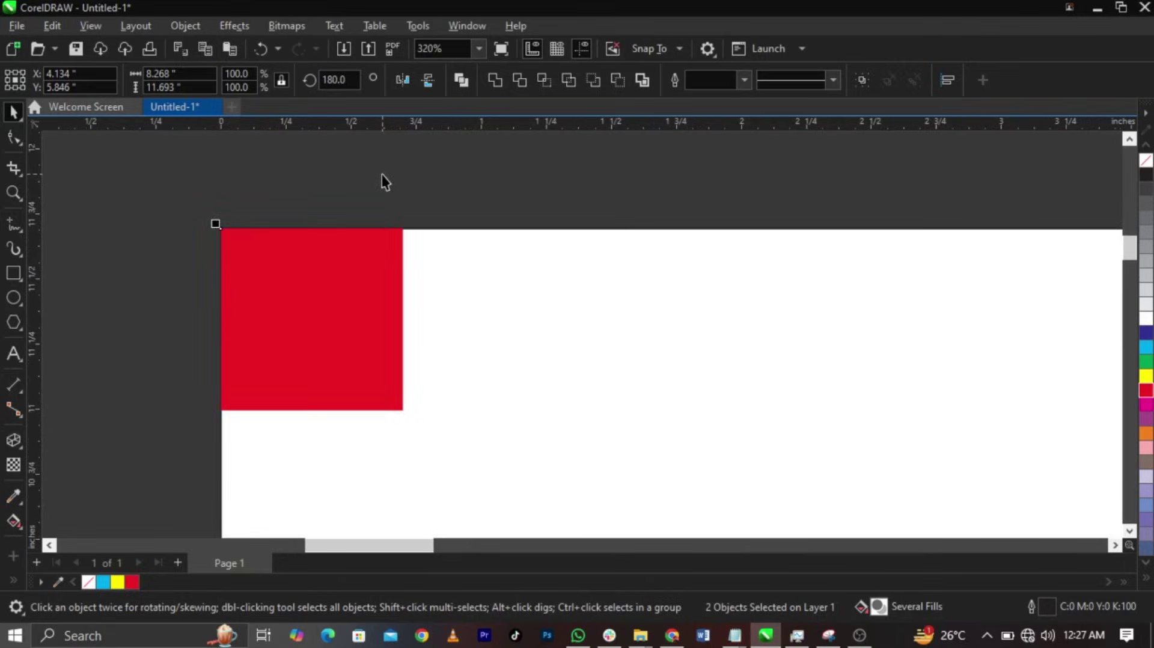
drag(38, 394, 402, 406)
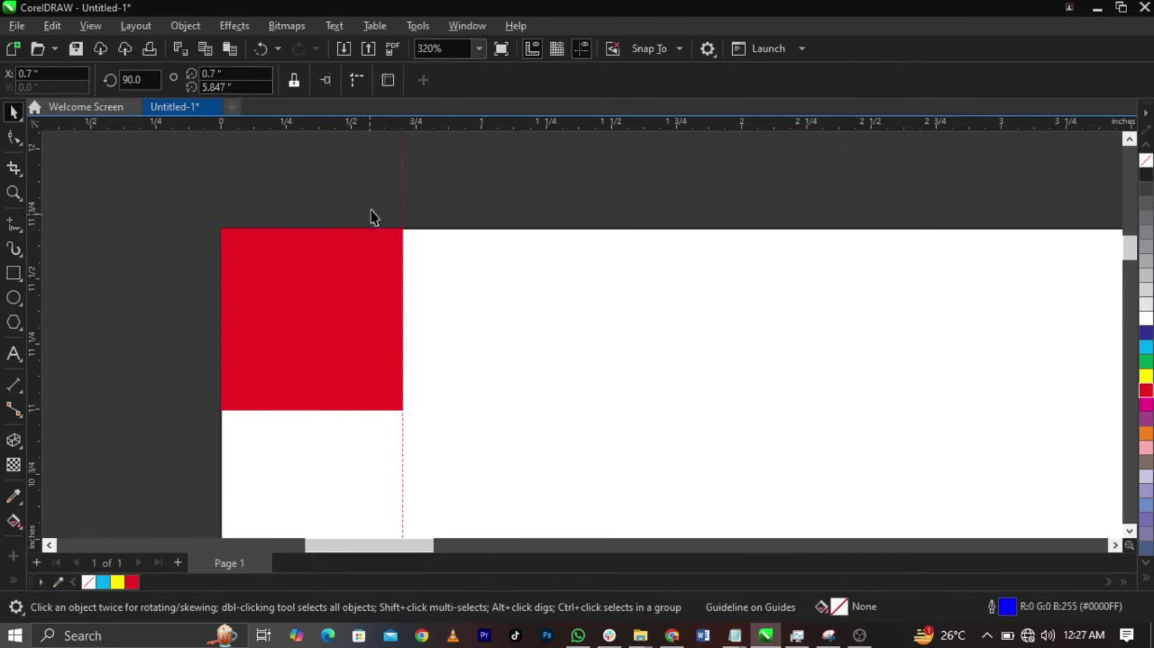
- Add a horizontal guide along the square's bottom edge for the 0.7-inch top margin
drag(385, 134, 415, 408)
scroll(424, 318, down, 6)
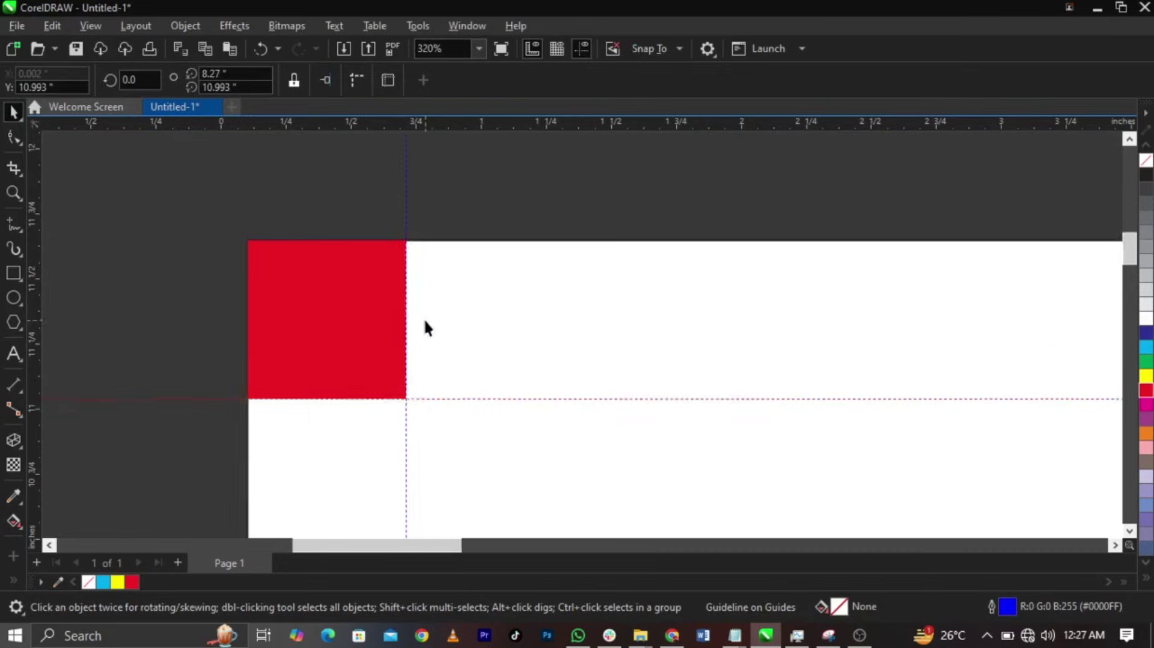
scroll(438, 340, down, 2)
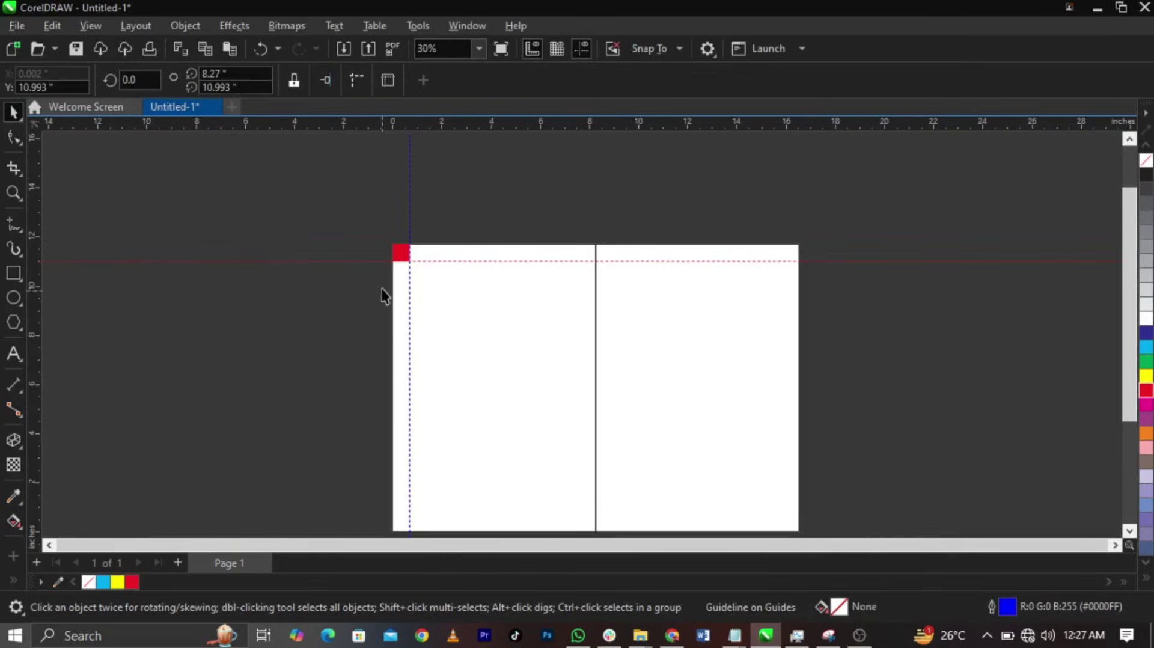
- Move the square to the left panel's bottom and add a bottom-margin guide along its top edge
click(401, 253)
shift+click(466, 368)
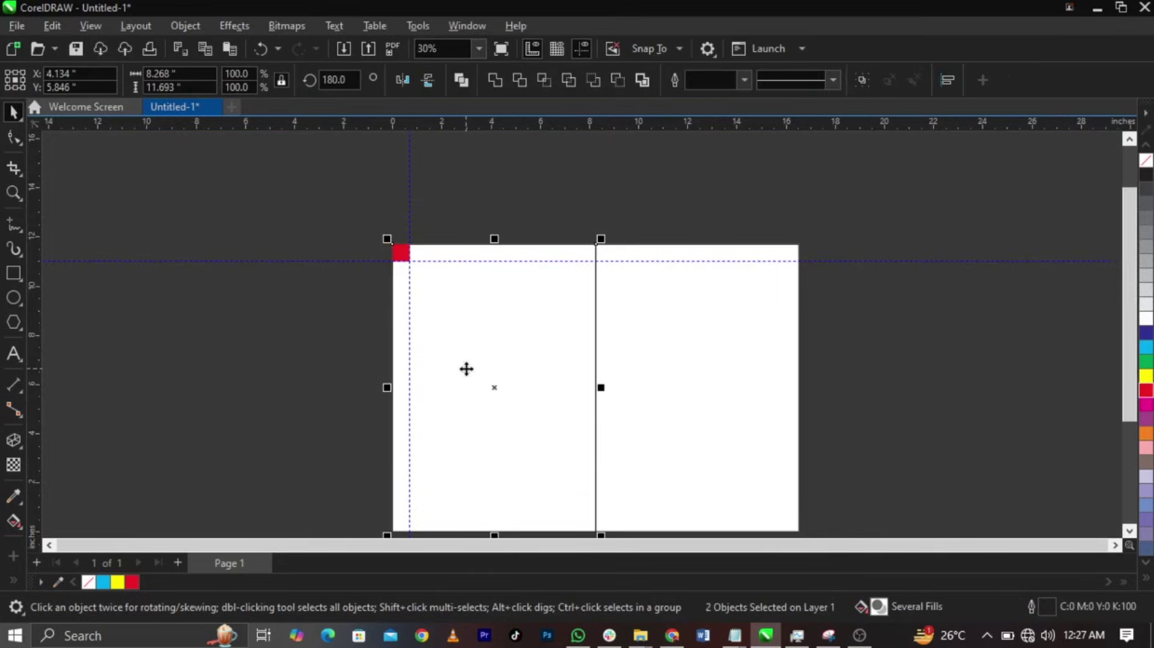
key(b)
scroll(400, 535, up, 3)
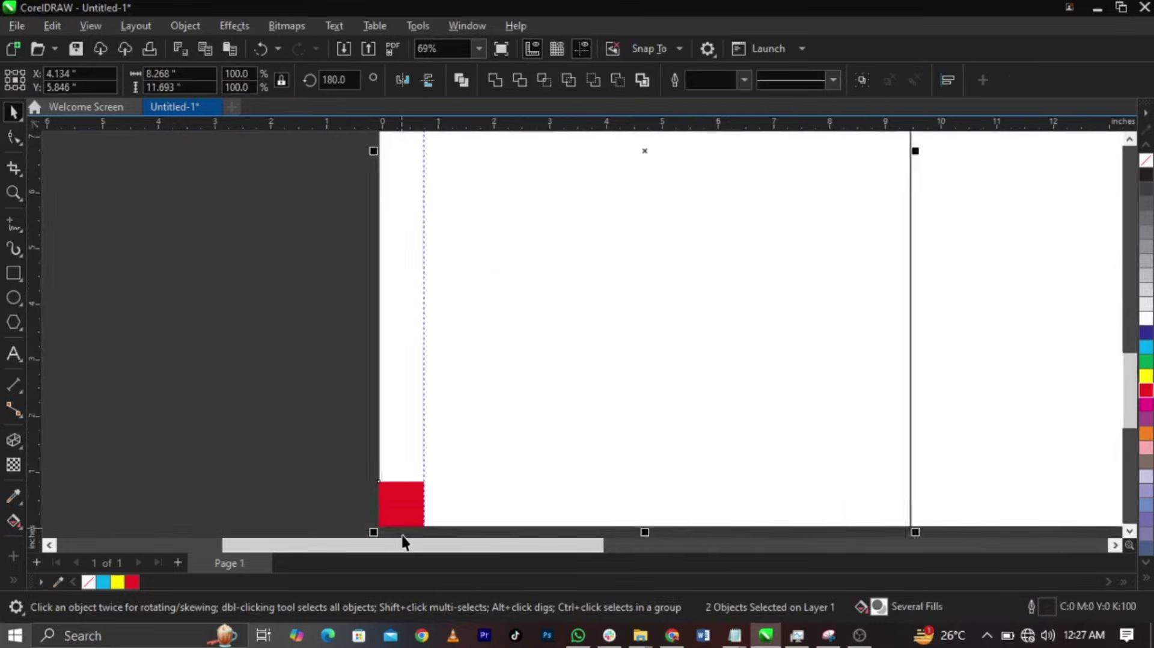
scroll(401, 535, up, 2)
scroll(405, 461, up, 4)
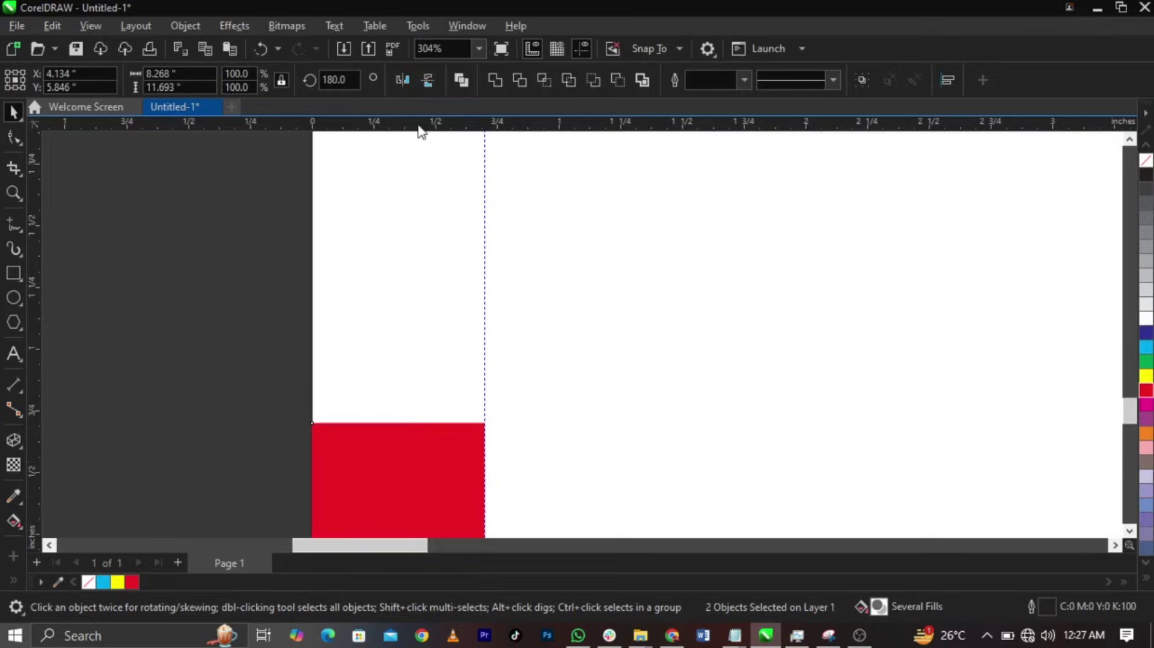
drag(421, 129, 442, 424)
- Align the red square to the left panel's right edge
scroll(304, 387, down, 10)
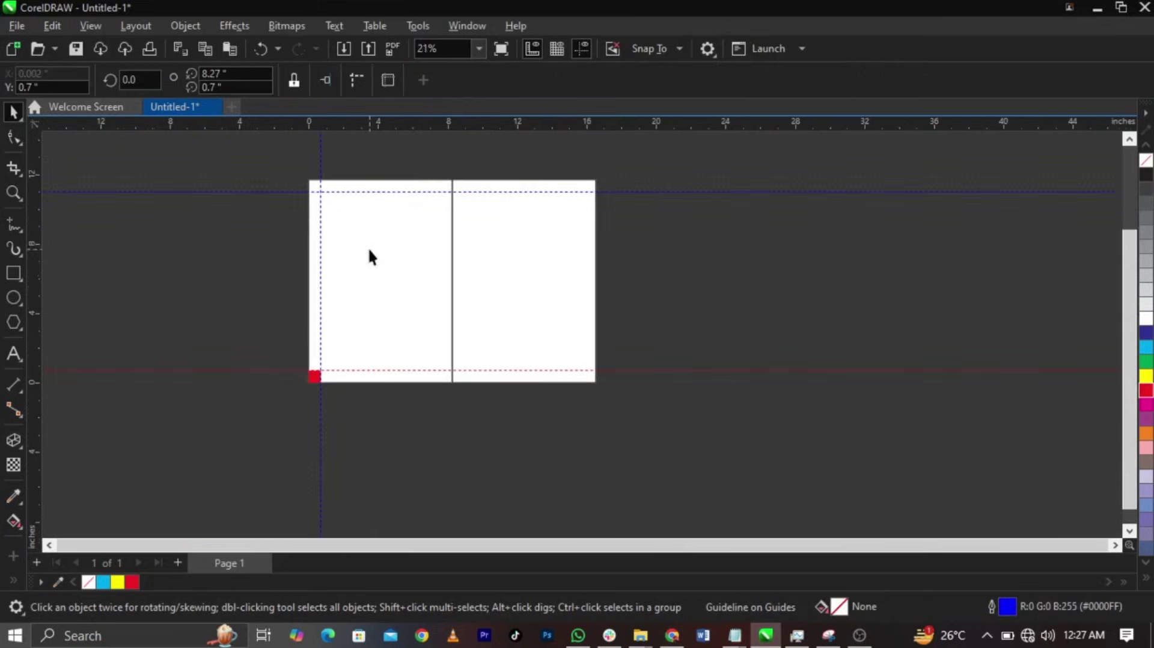
scroll(368, 248, up, 1)
scroll(343, 341, up, 1)
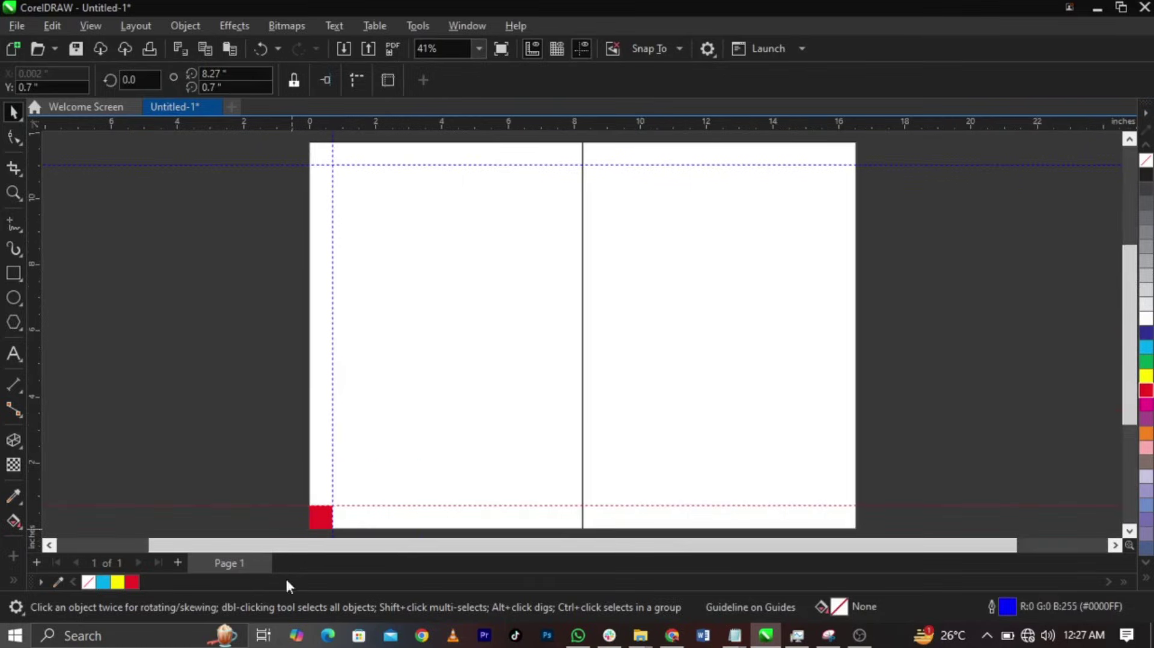
click(323, 521)
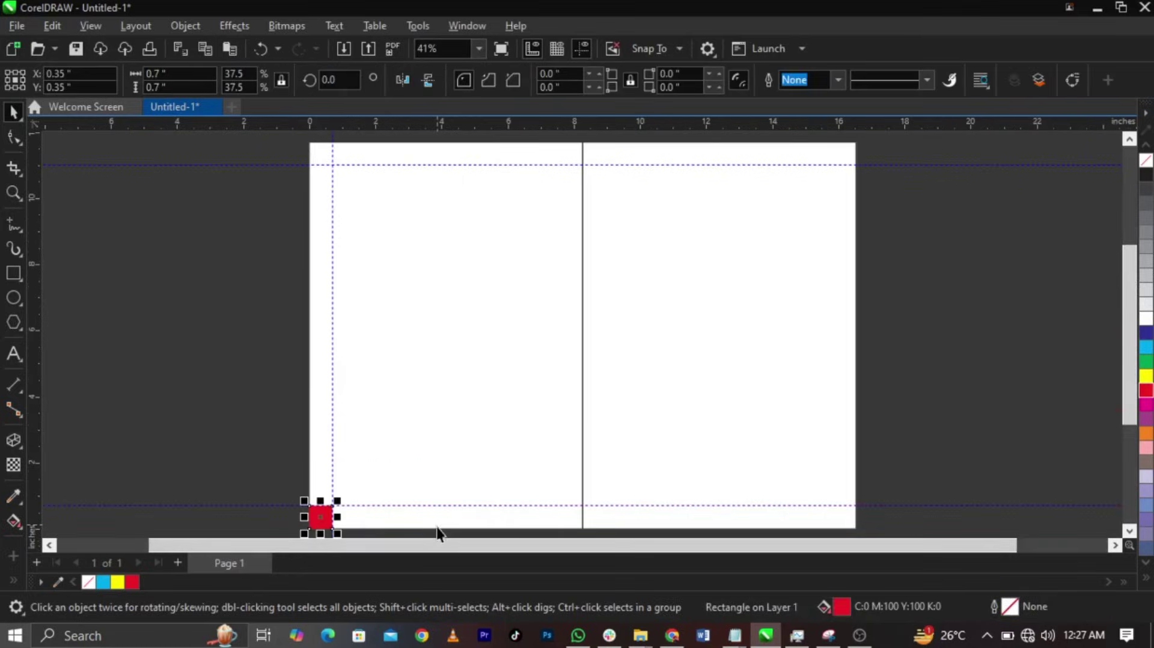
shift+click(443, 523)
key(r)
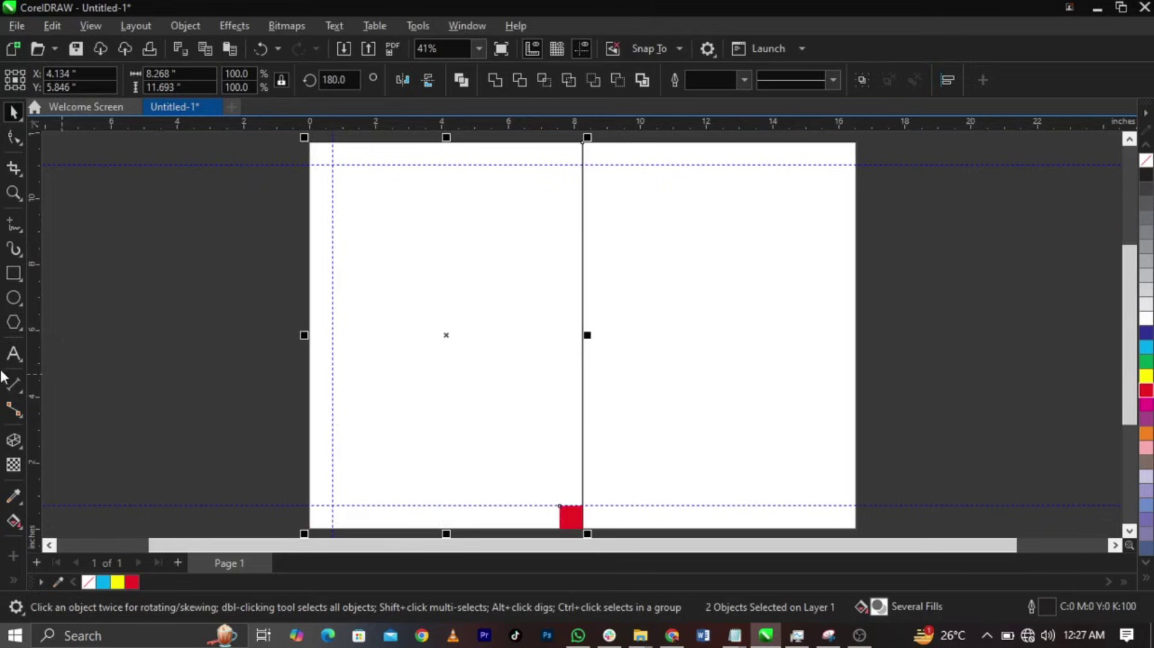
- Add vertical guides on the square's left and right edges beside the fold
drag(36, 374, 562, 435)
scroll(563, 534, up, 10)
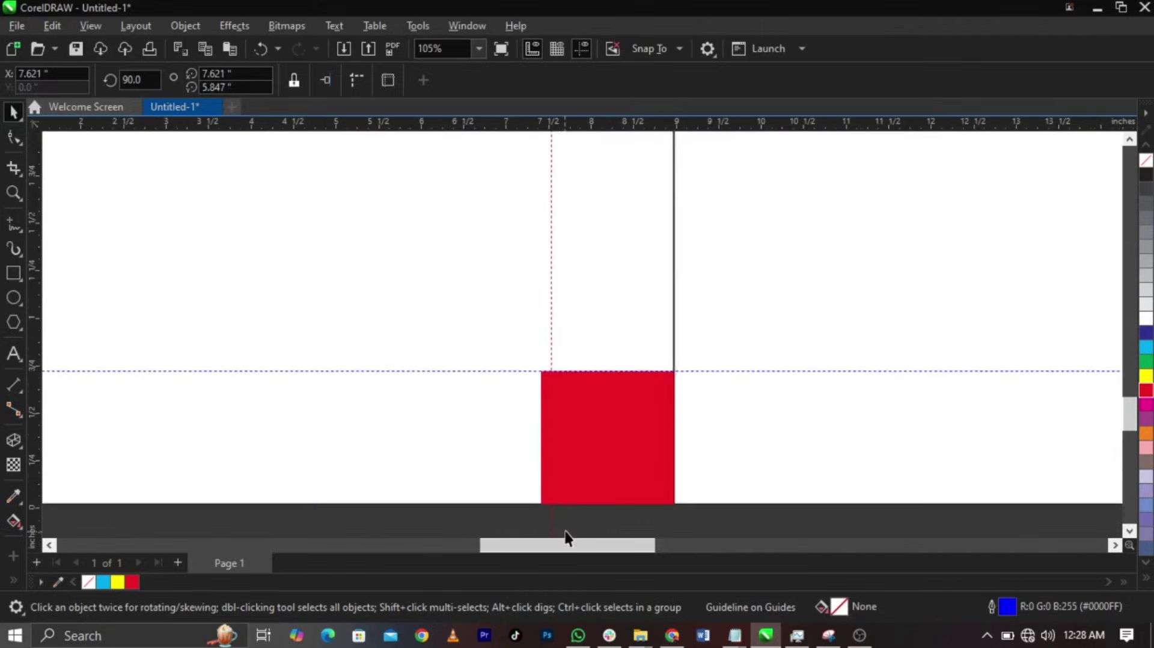
drag(532, 493, 504, 508)
scroll(493, 481, down, 6)
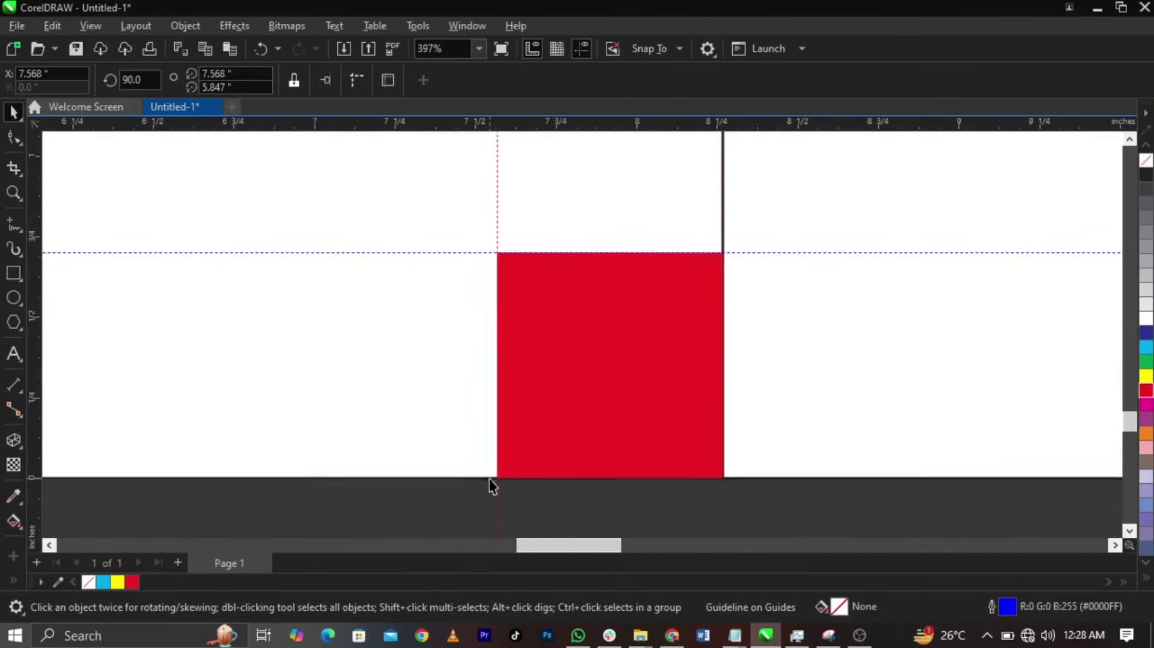
drag(33, 392, 565, 415)
scroll(566, 414, down, 4)
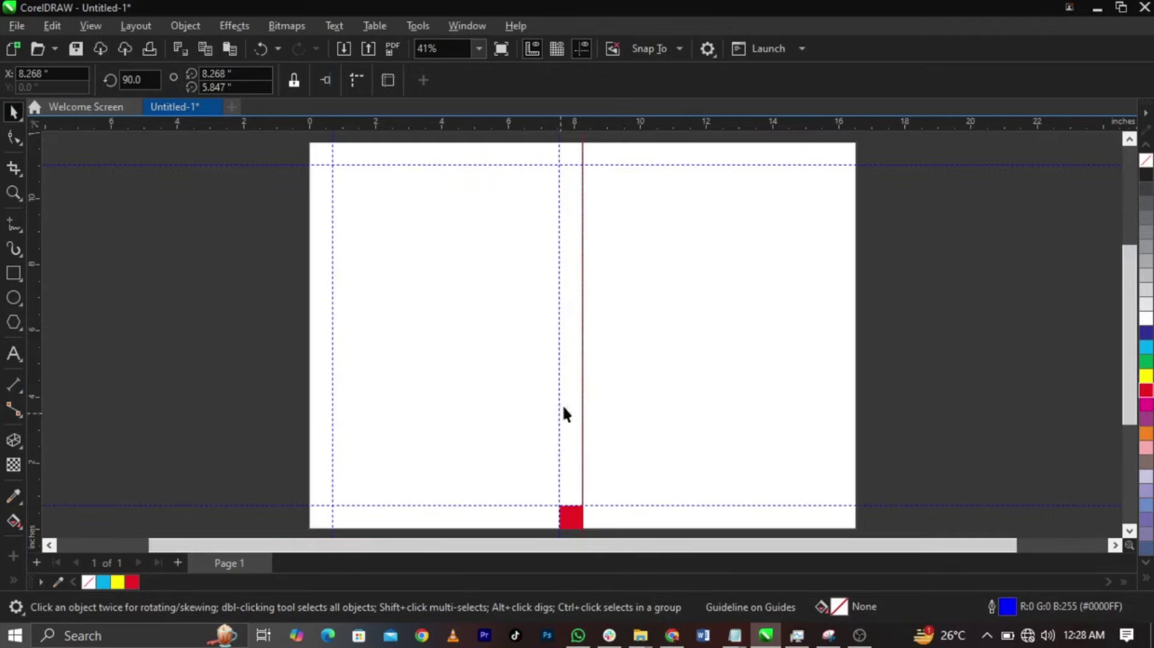
- Move the square just right of the fold by aligning it to the right panel
click(576, 526)
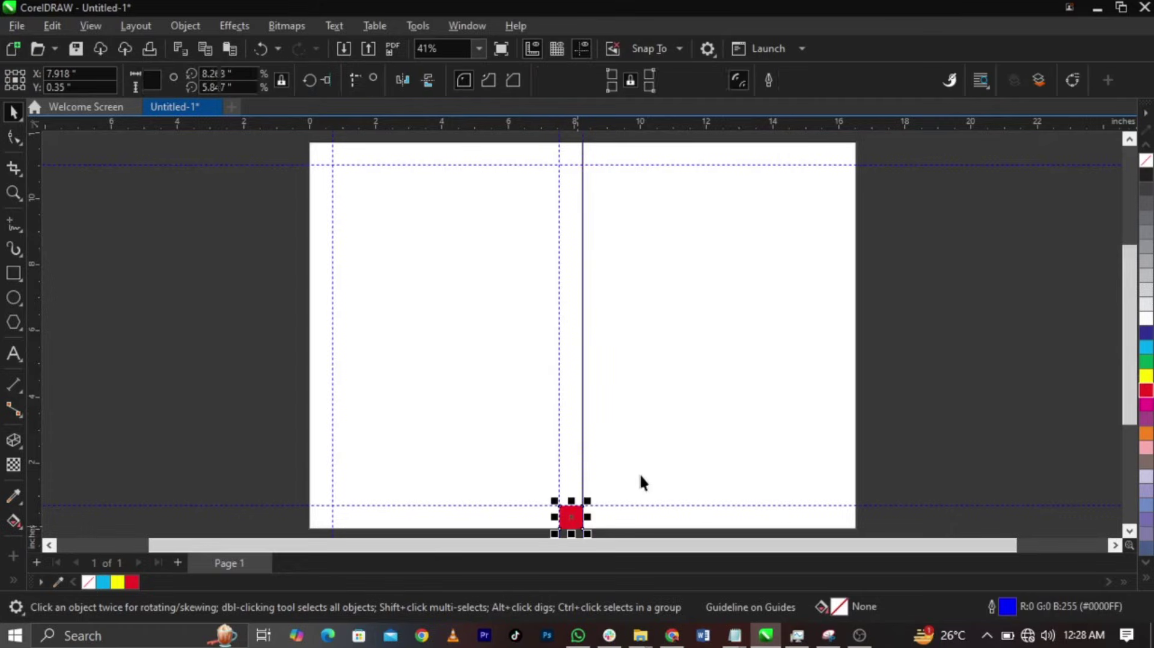
shift+click(686, 463)
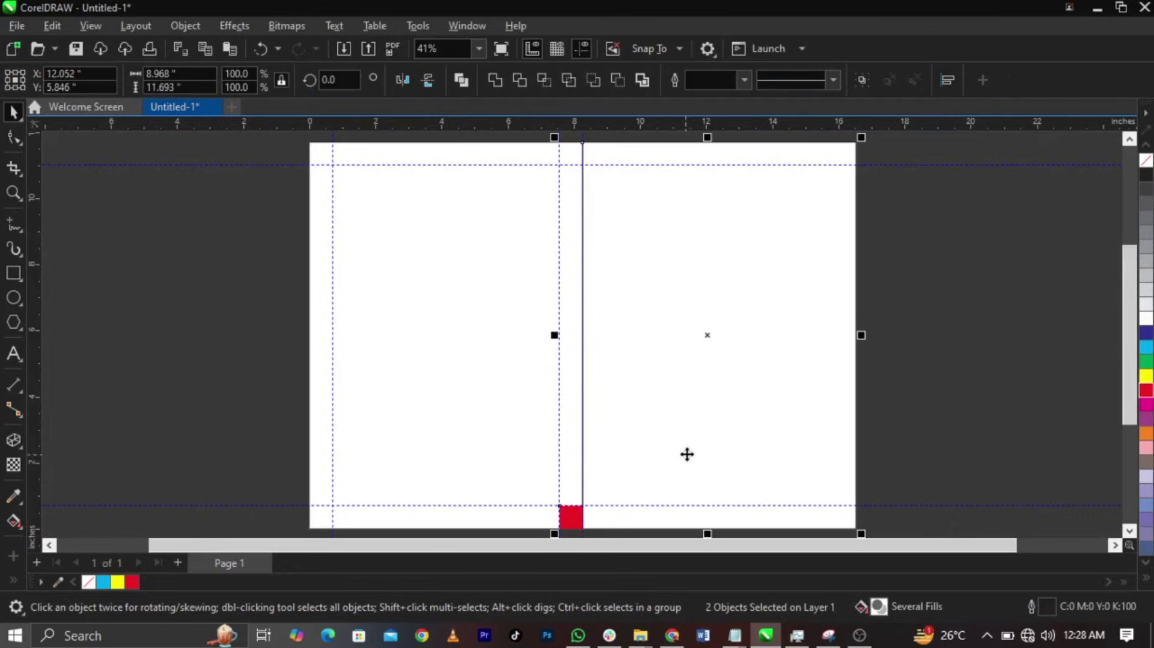
key(l)
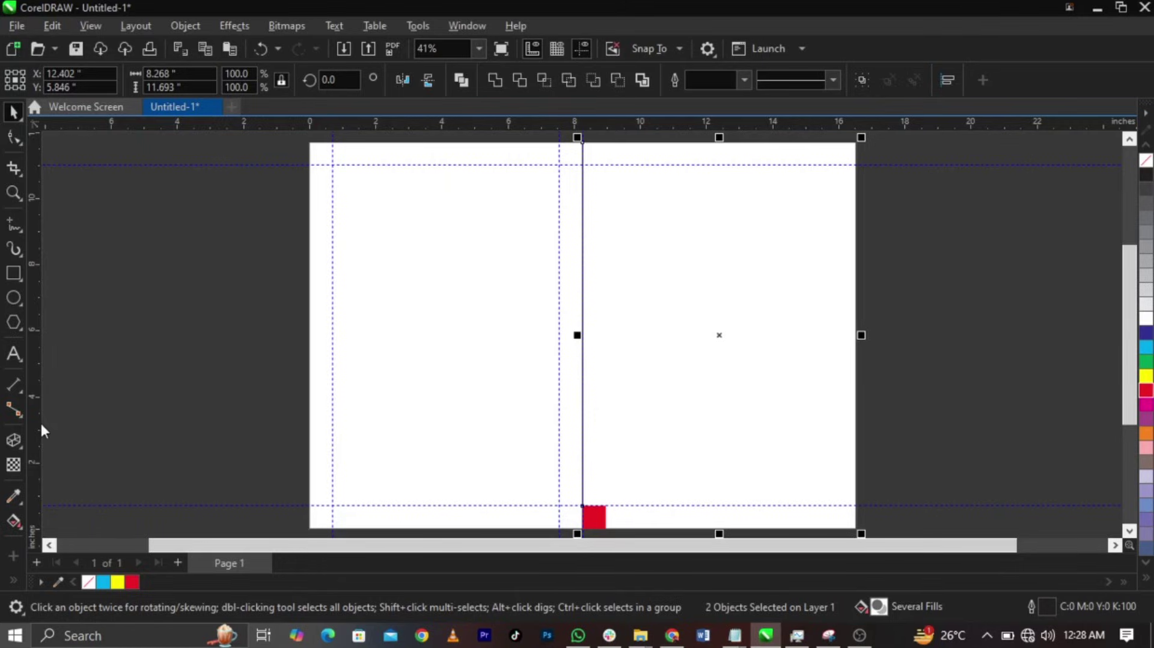
- Snap a vertical guide onto the square's right edge for the right panel's inner margin
drag(41, 428, 609, 465)
scroll(606, 529, up, 5)
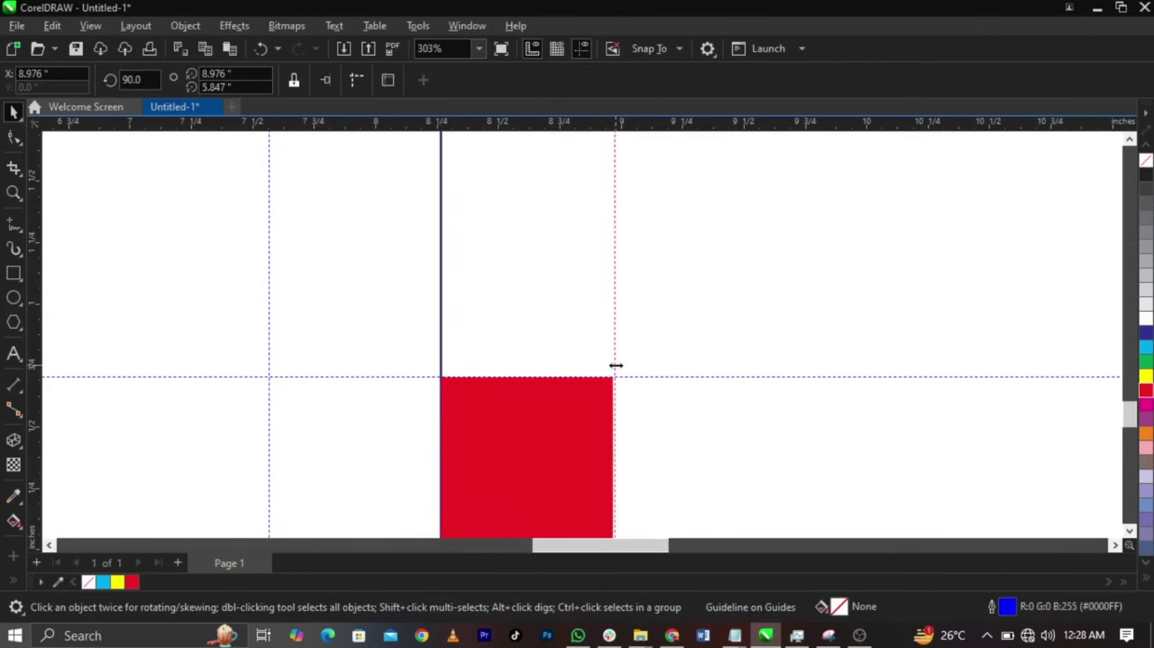
click(615, 365)
scroll(614, 391, up, 5)
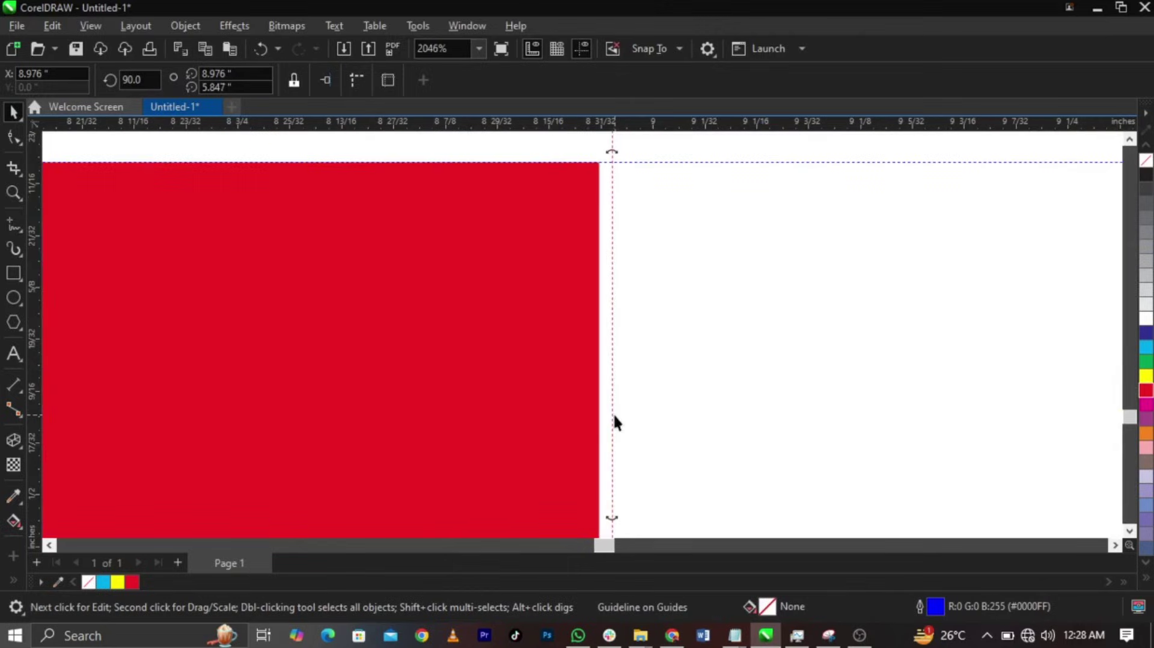
drag(613, 415, 601, 419)
scroll(554, 406, down, 6)
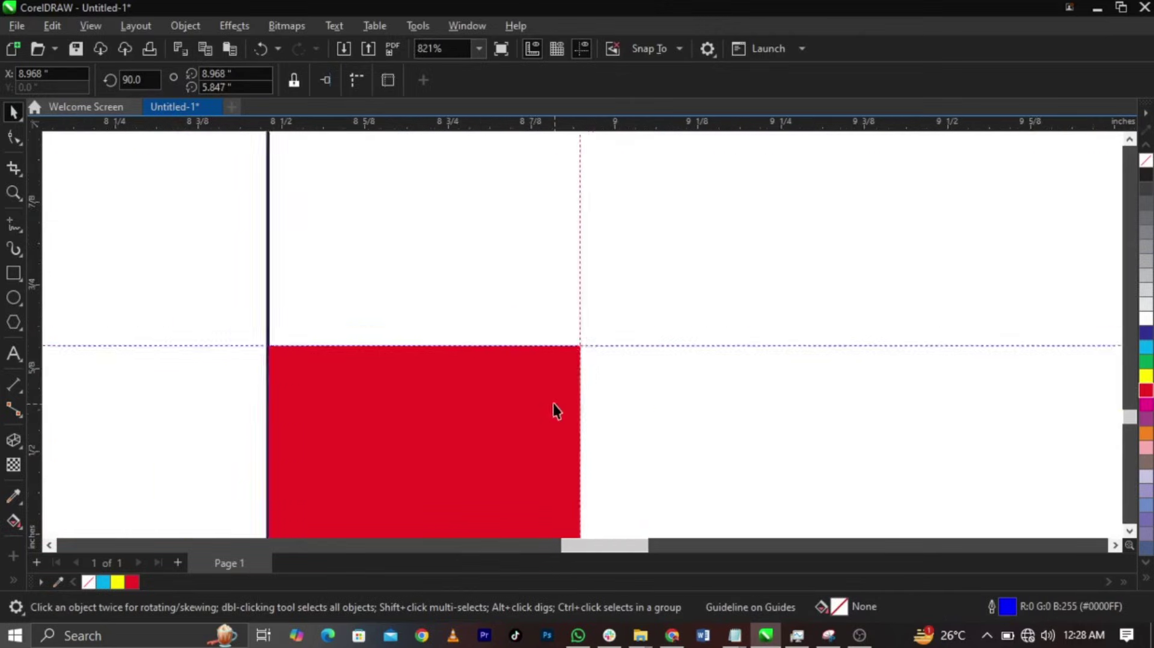
- Align the square to the page's right edge and add a guide along its left edge
click(551, 401)
scroll(551, 401, down, 4)
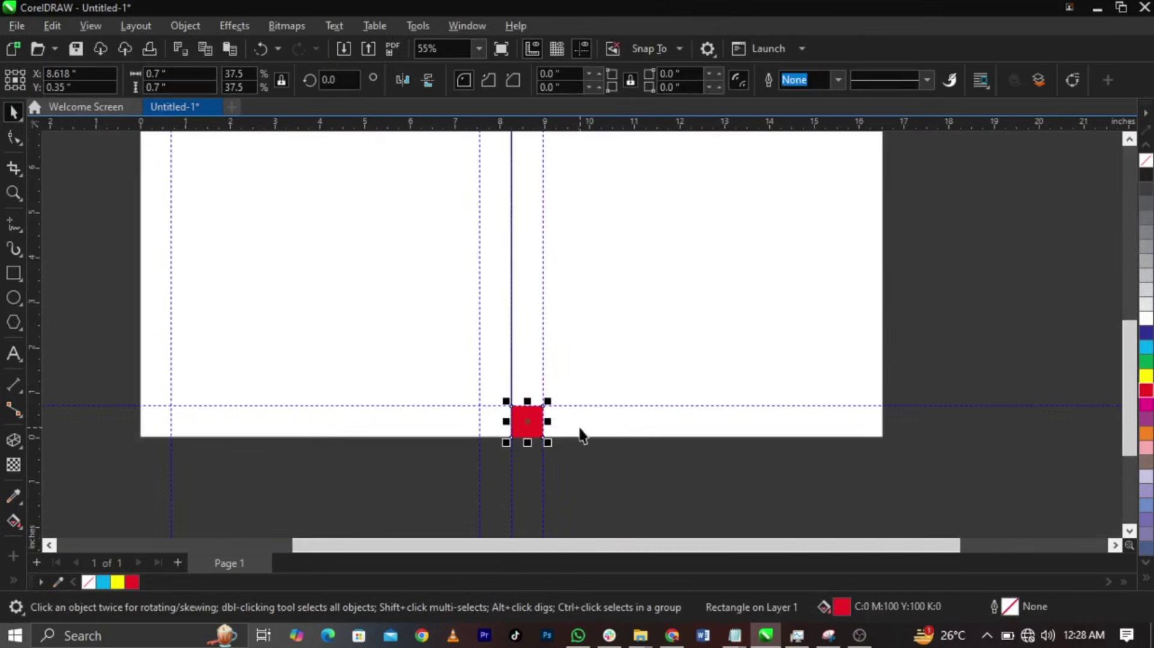
shift+click(698, 451)
key(r)
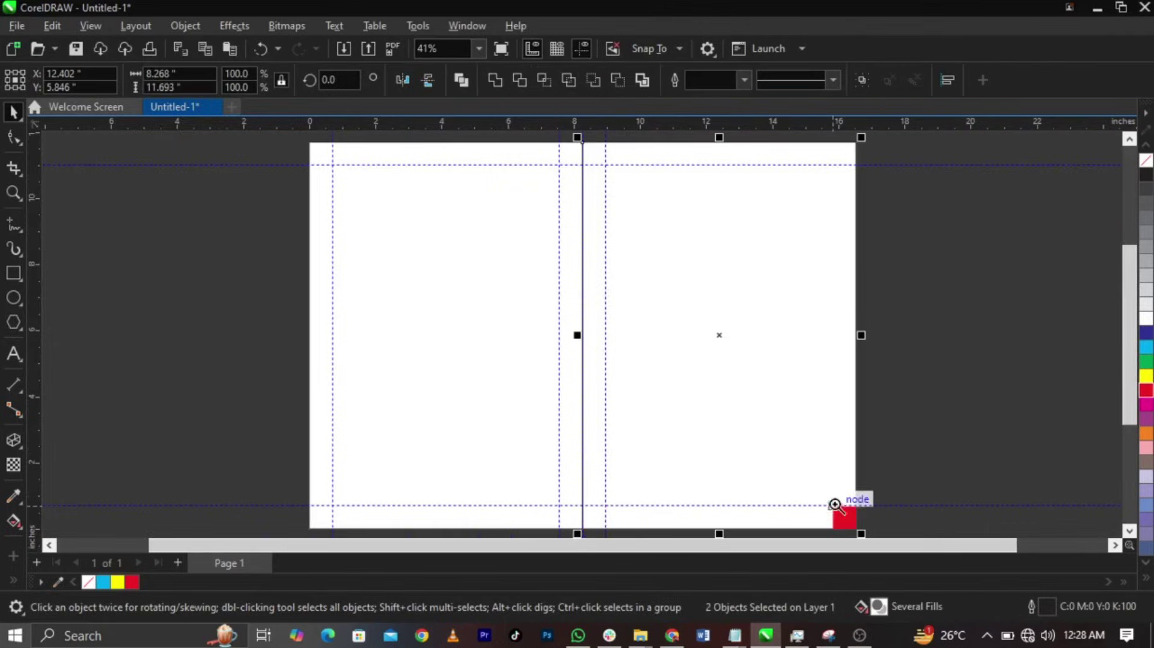
key(z)
scroll(848, 512, up, 9)
key(space)
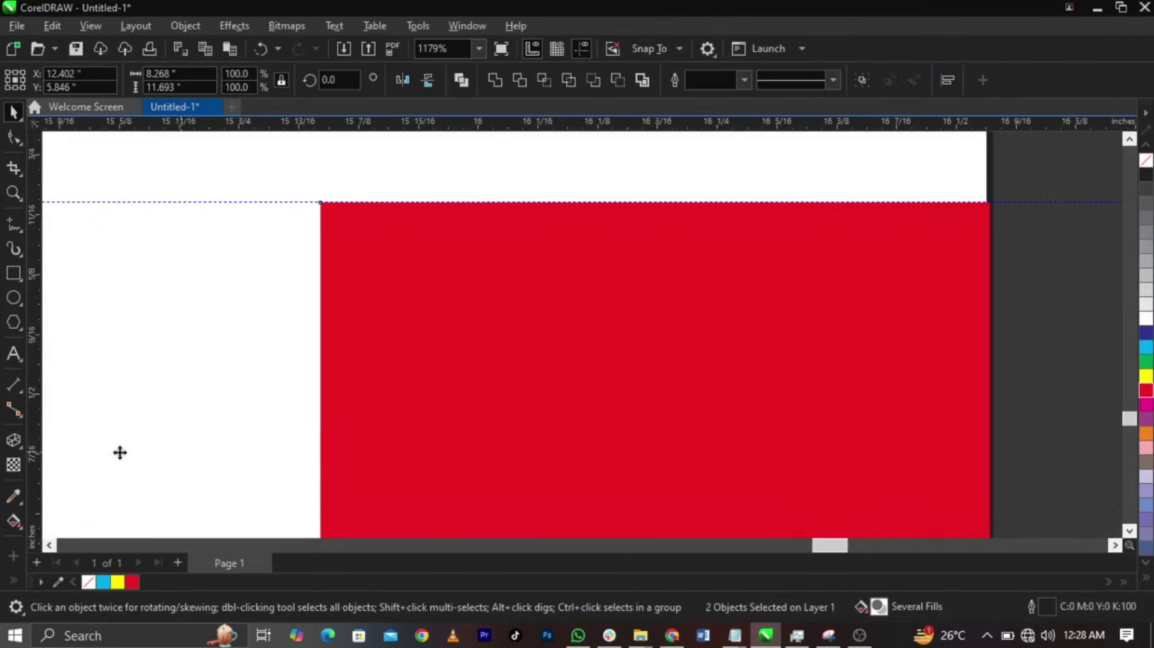
drag(49, 450, 321, 474)
- Delete the red measuring square and fit the whole page in view
click(394, 451)
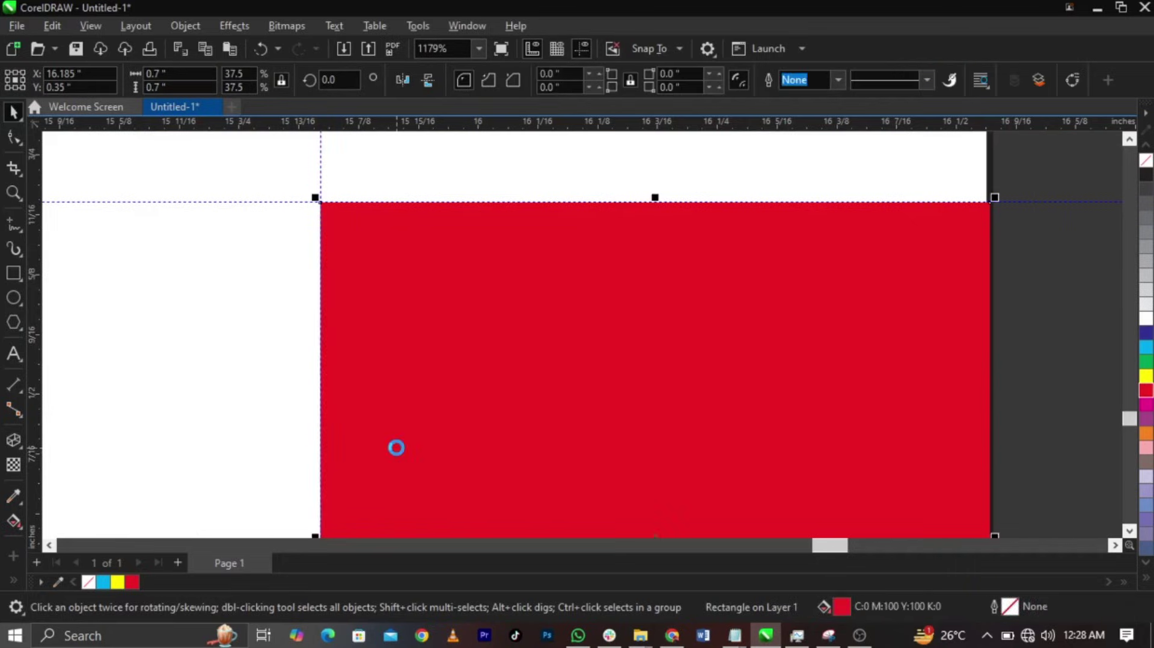
key(Delete)
key(shift+F4)
scroll(709, 391, down, 1)
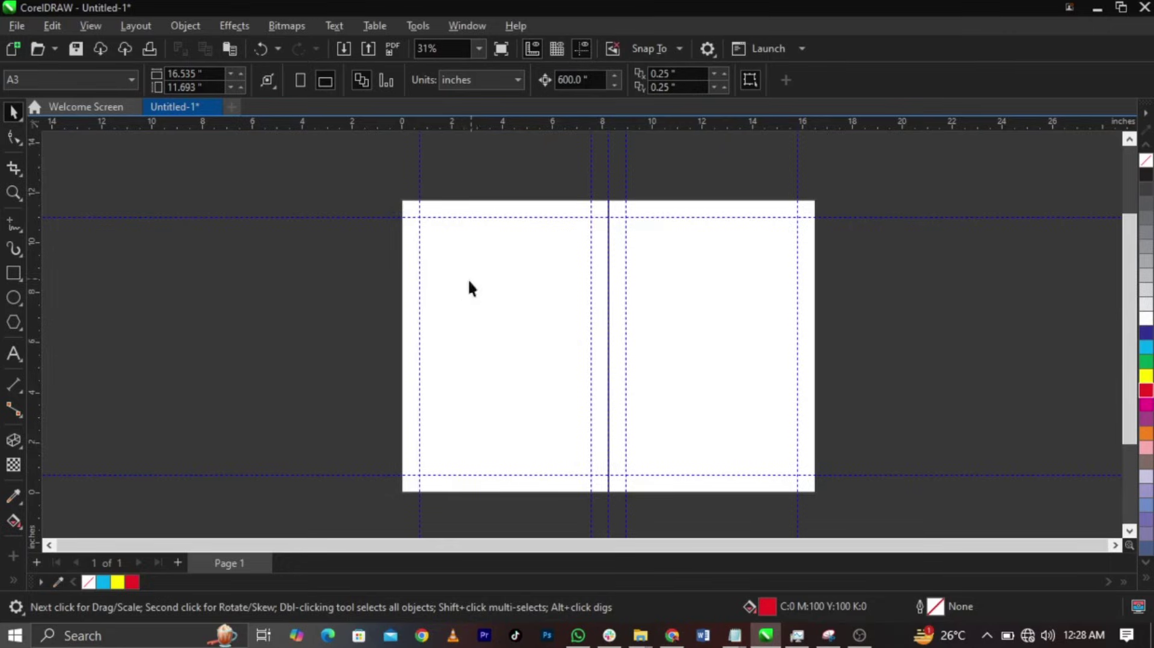
- Remove the outlines from the page rectangle and centre fold line, leaving only the guides
drag(945, 170, 298, 499)
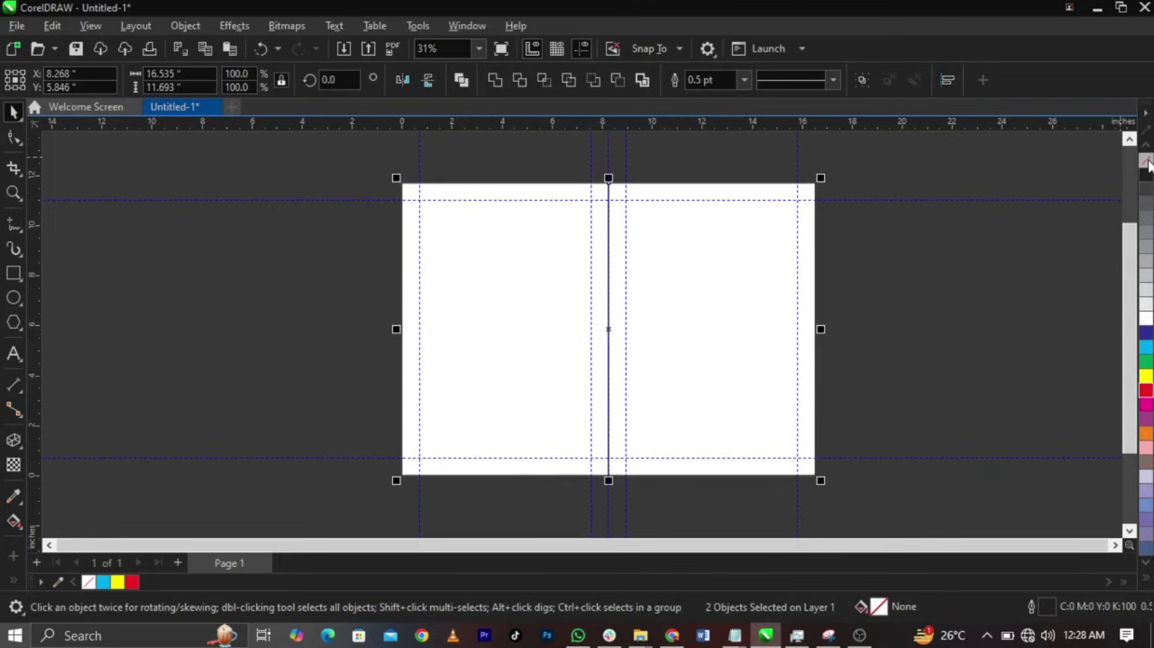
right_click(1147, 161)
click(975, 320)
key(shift+F4)
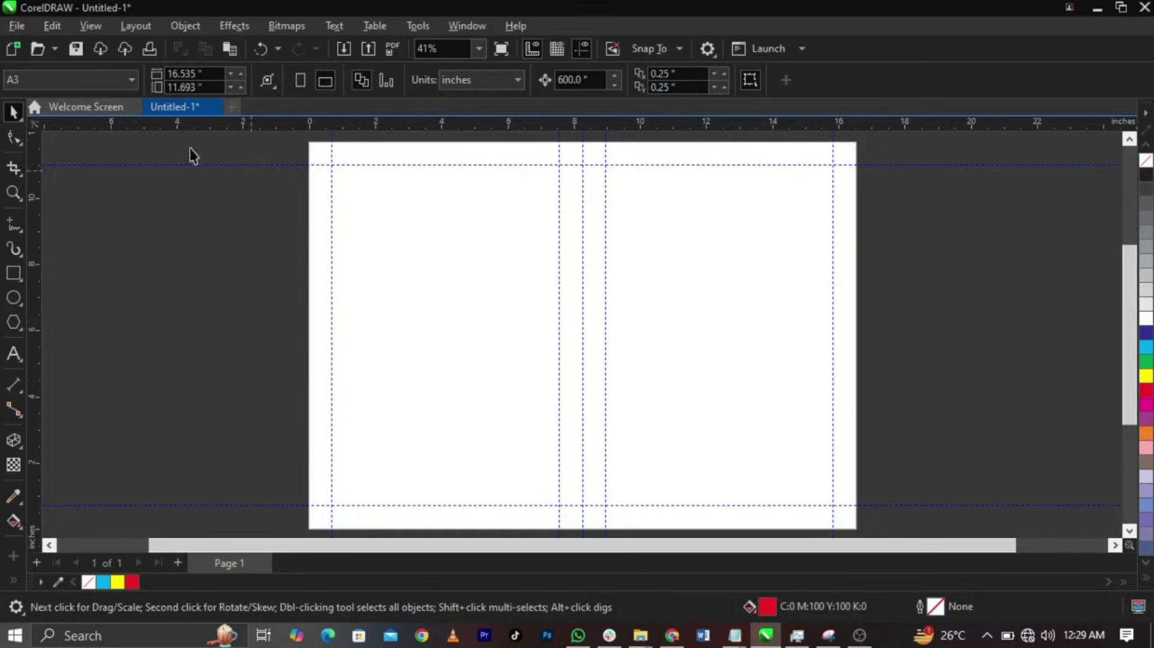
click(25, 24)
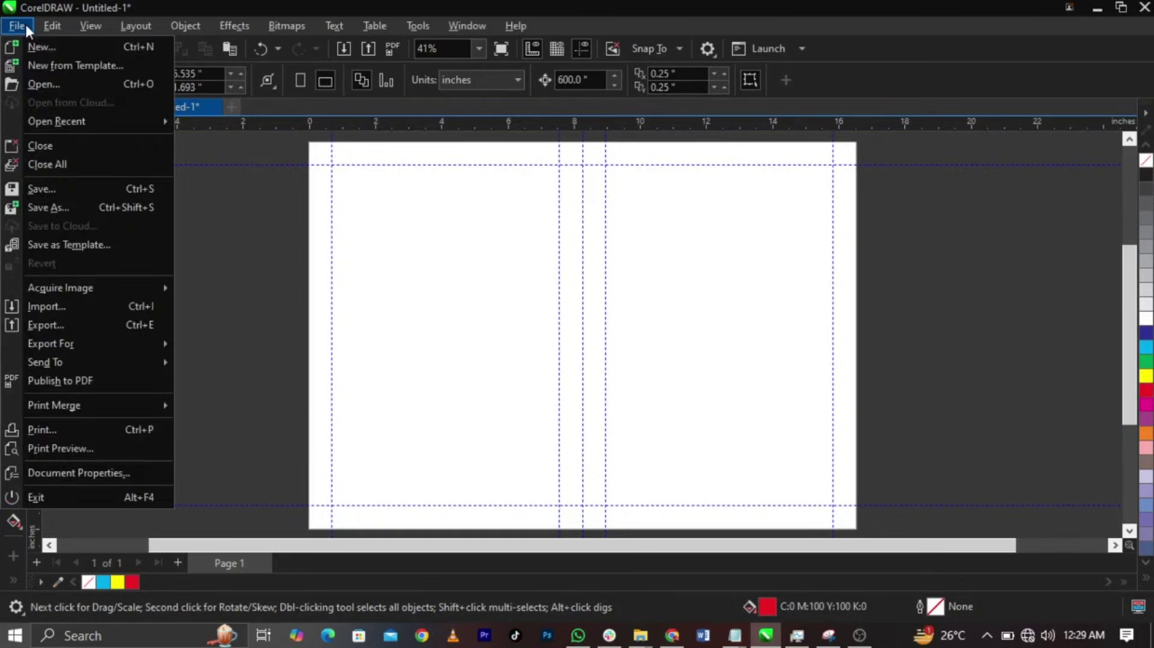
- Start an import and browse to the funeral programme folder in Downloads
click(68, 305)
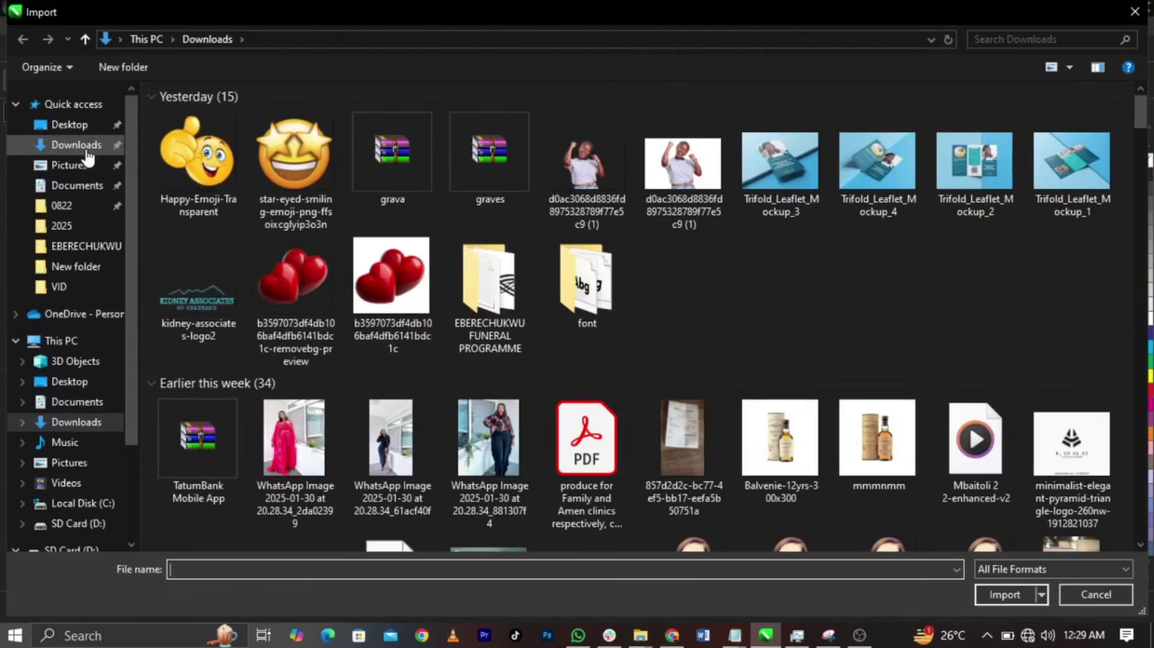
click(77, 146)
scroll(534, 289, down, 5)
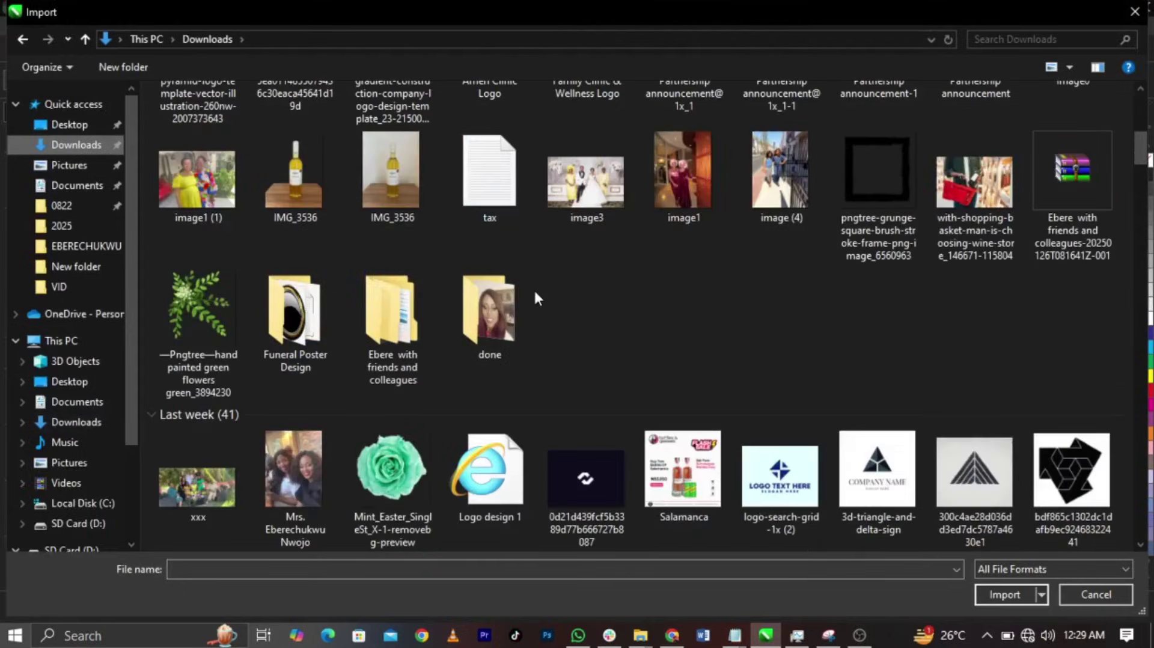
double_click(428, 301)
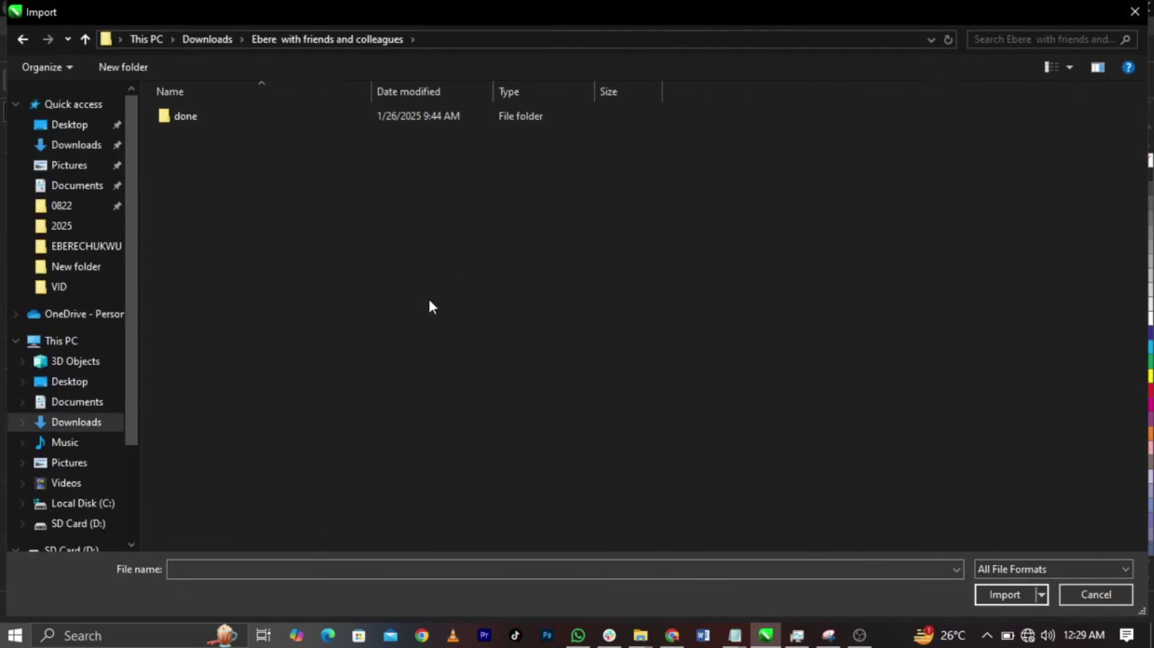
click(23, 39)
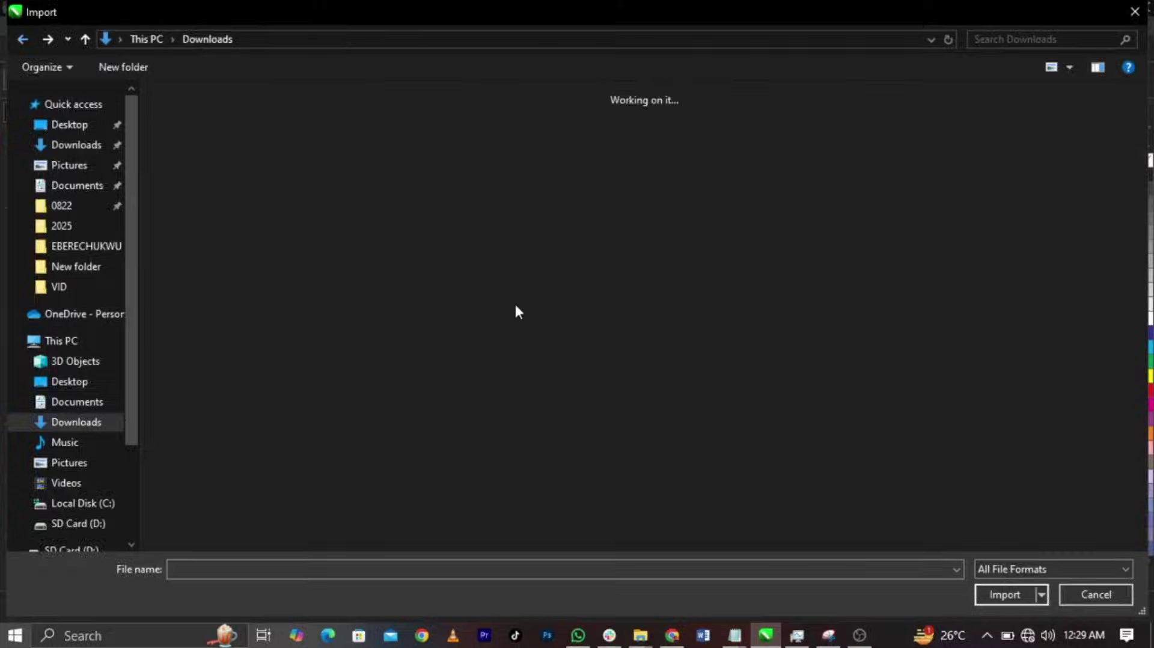
scroll(517, 305, down, 8)
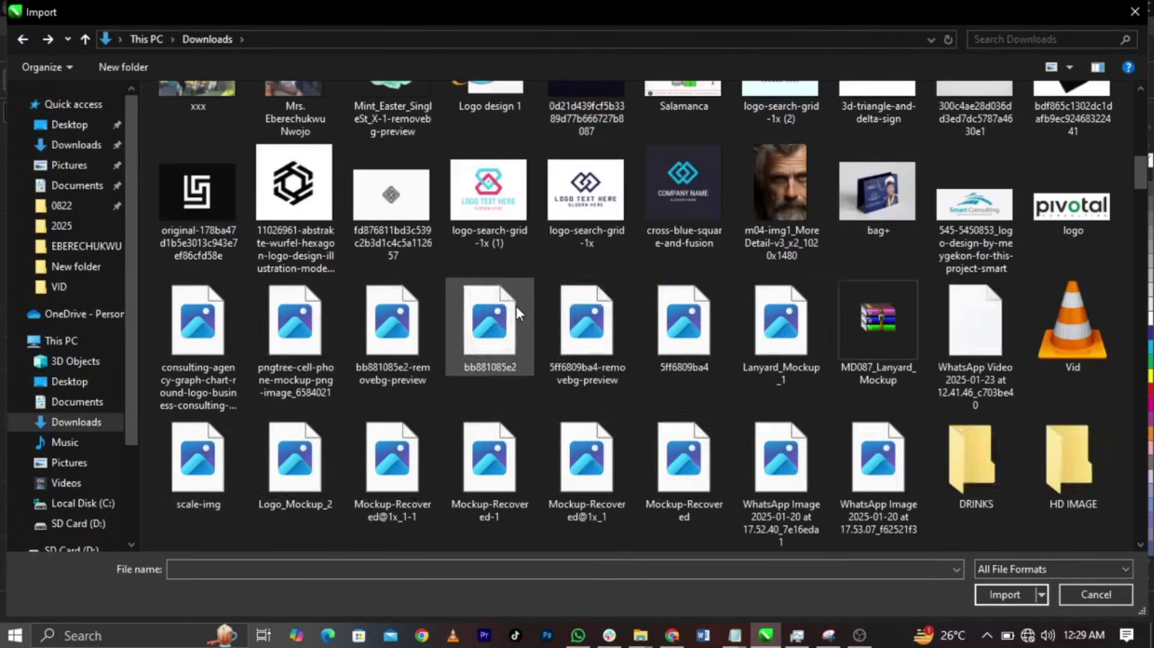
scroll(515, 305, up, 3)
scroll(516, 308, up, 3)
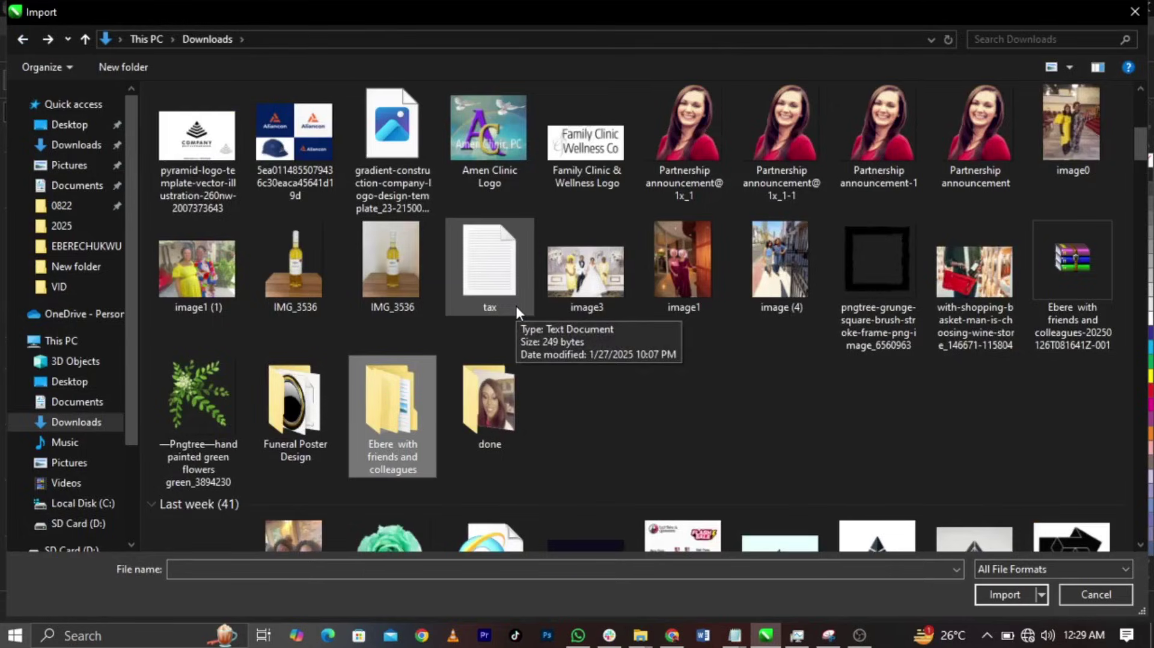
scroll(516, 305, up, 6)
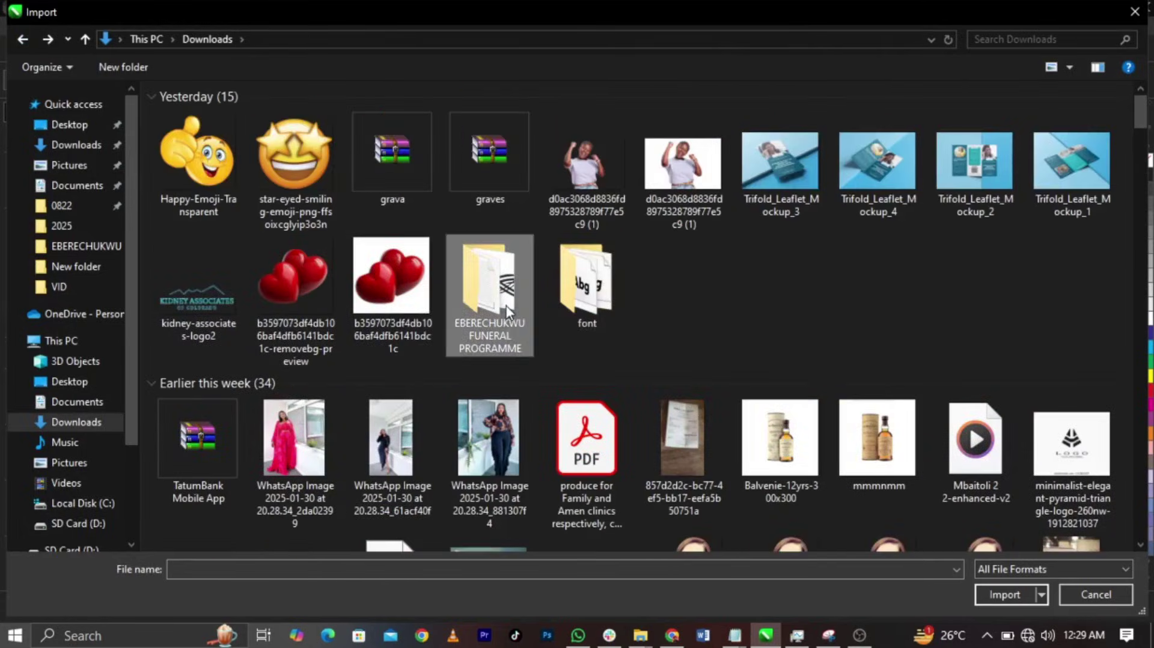
double_click(505, 308)
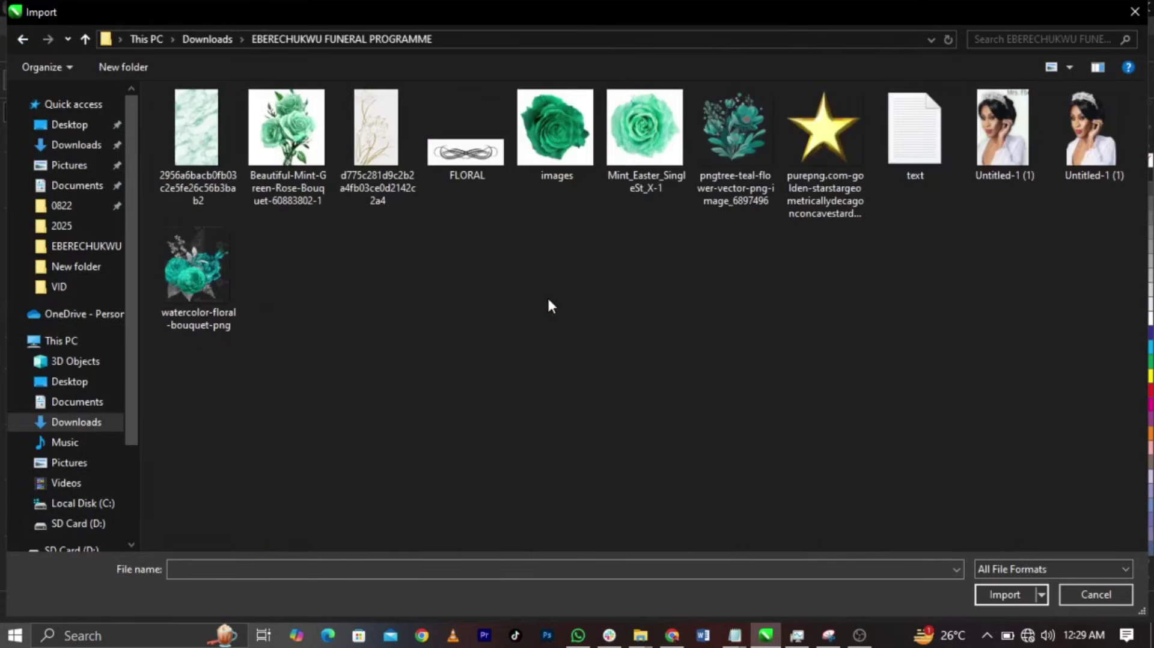
- Import the portrait, gold star, teal flower, FLORAL ornament, line-art flower and green marble images
click(1076, 158)
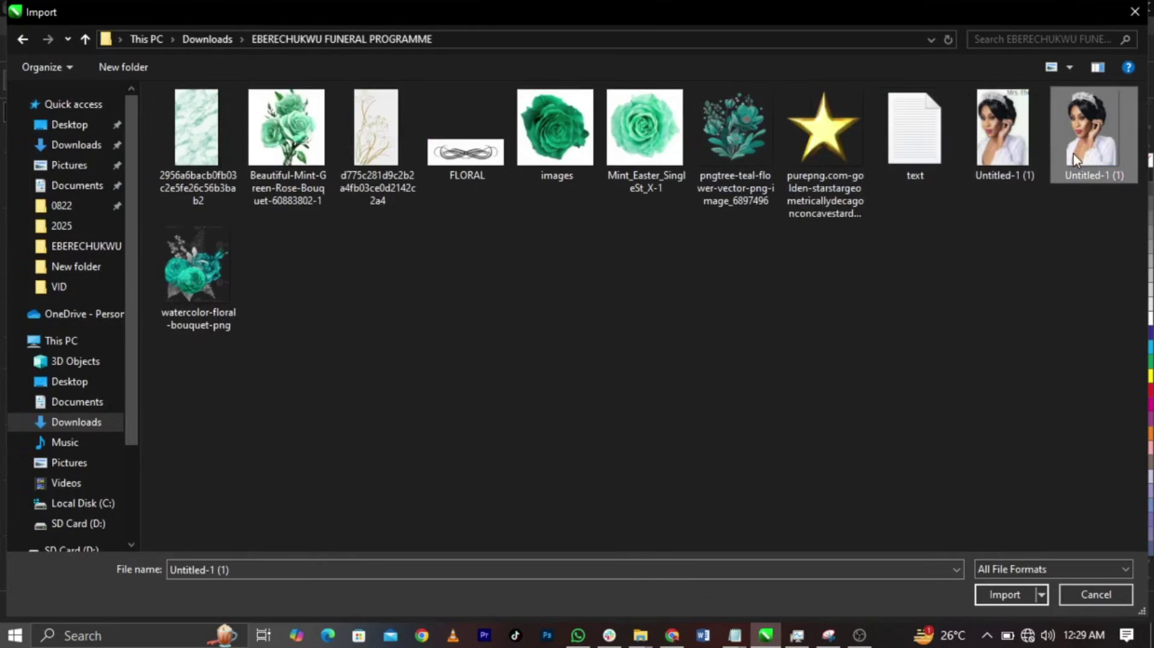
ctrl+click(846, 153)
ctrl+click(756, 156)
ctrl+click(489, 168)
ctrl+click(362, 156)
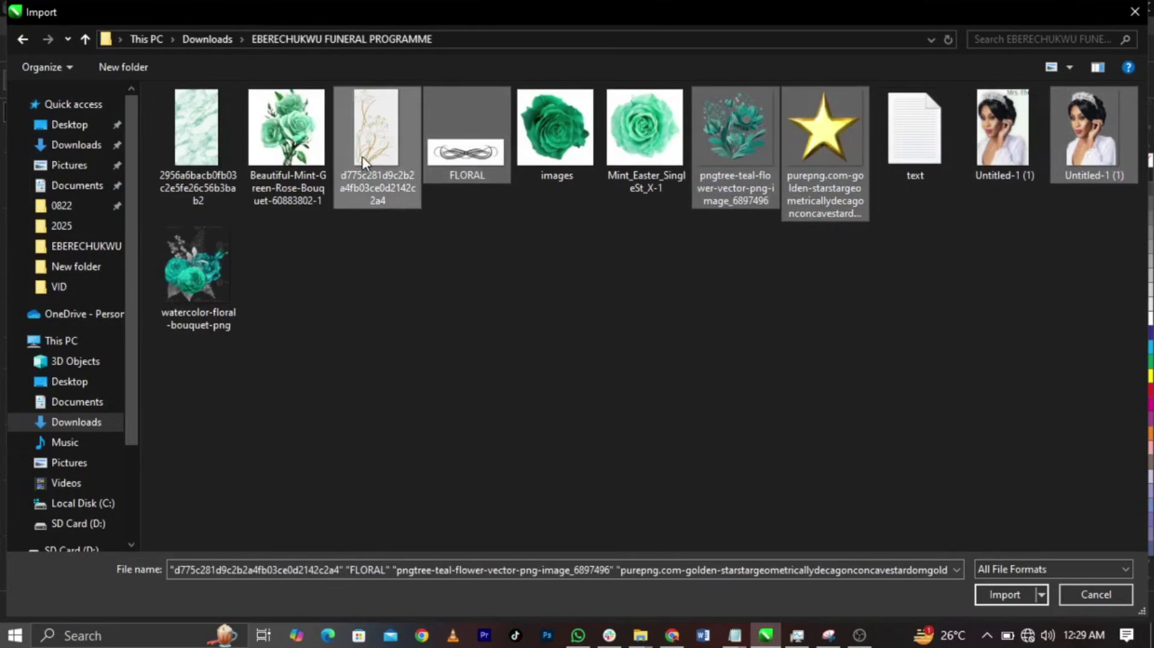
ctrl+click(207, 149)
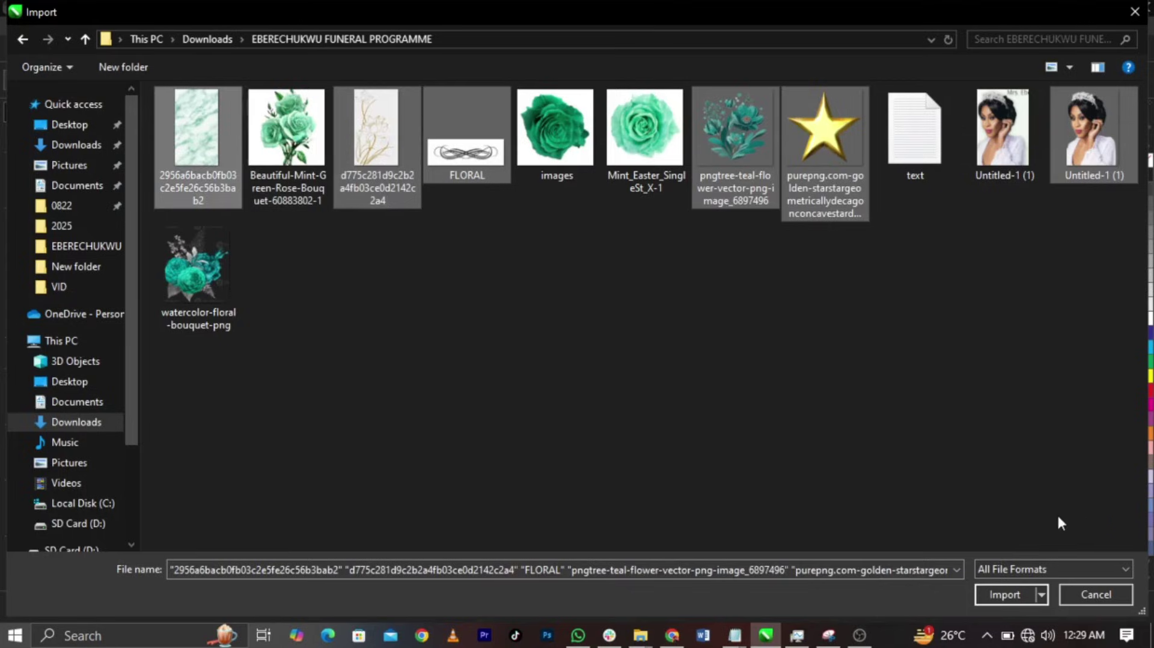
click(1004, 594)
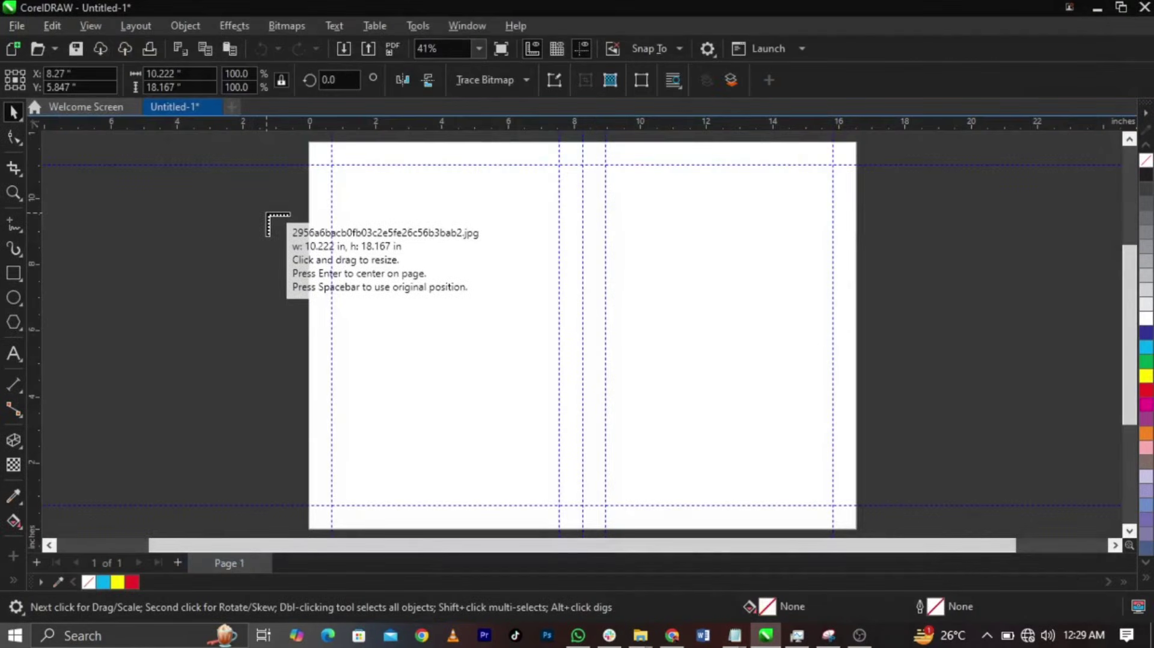
- Place the marble, line-art flower, swirl ornament, teal flower and gold star left of the page
drag(111, 199, 153, 324)
click(192, 223)
click(153, 342)
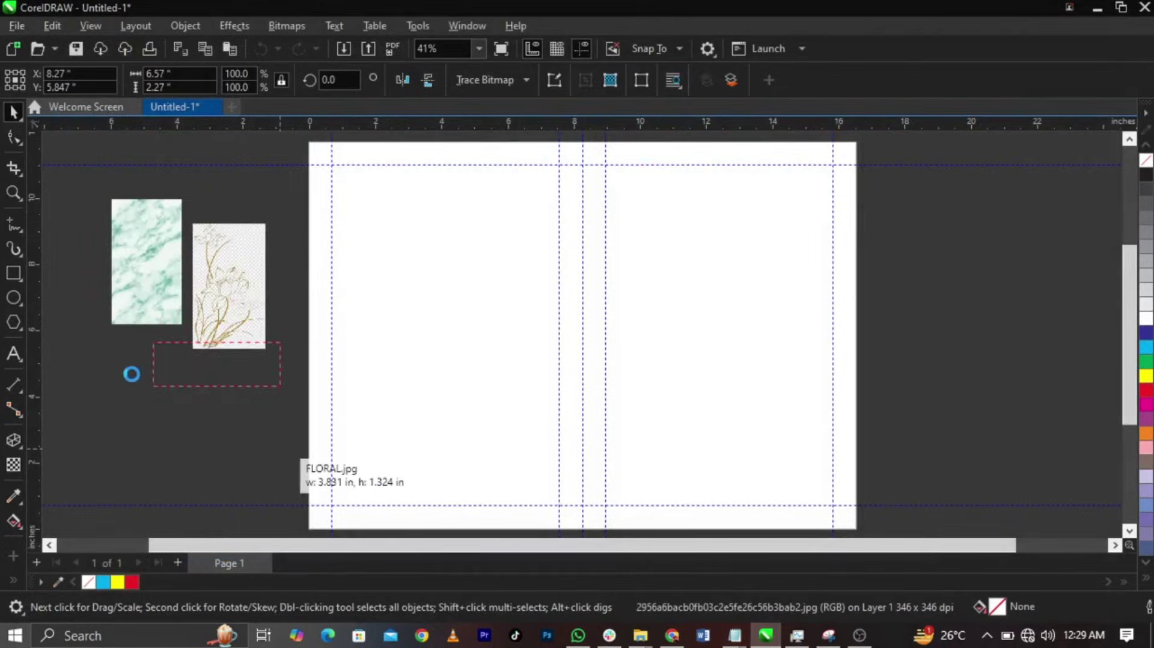
click(104, 359)
click(187, 406)
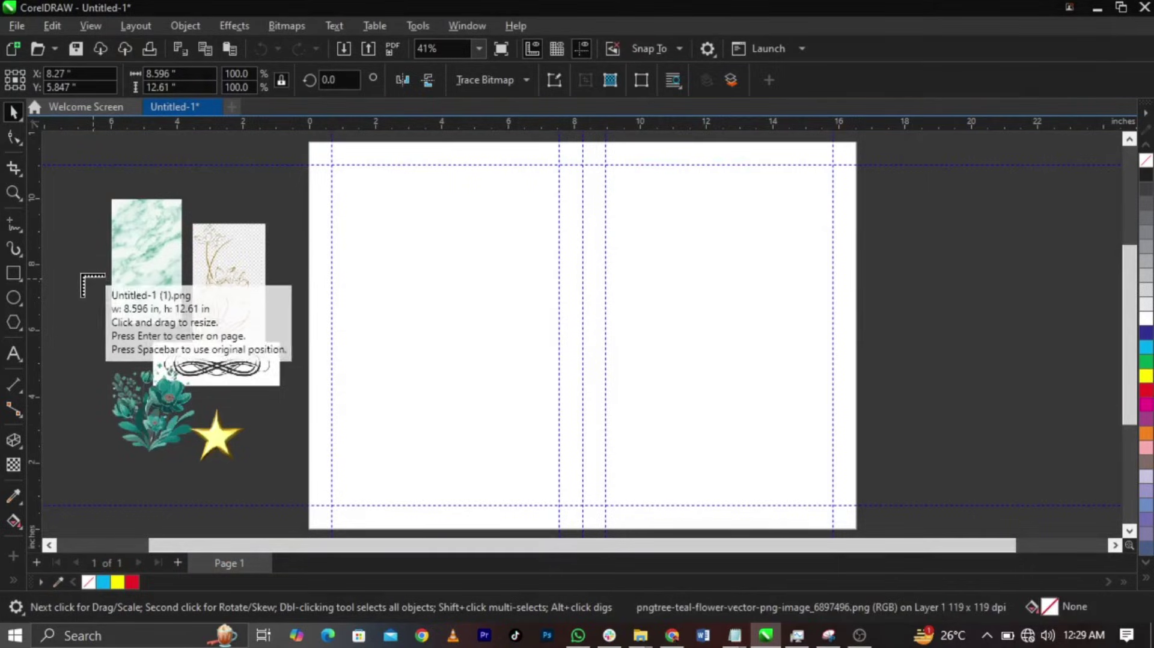
- Place the portrait right of the page and enlarge it to about 43%
drag(81, 274, 1042, 380)
drag(1005, 305, 932, 218)
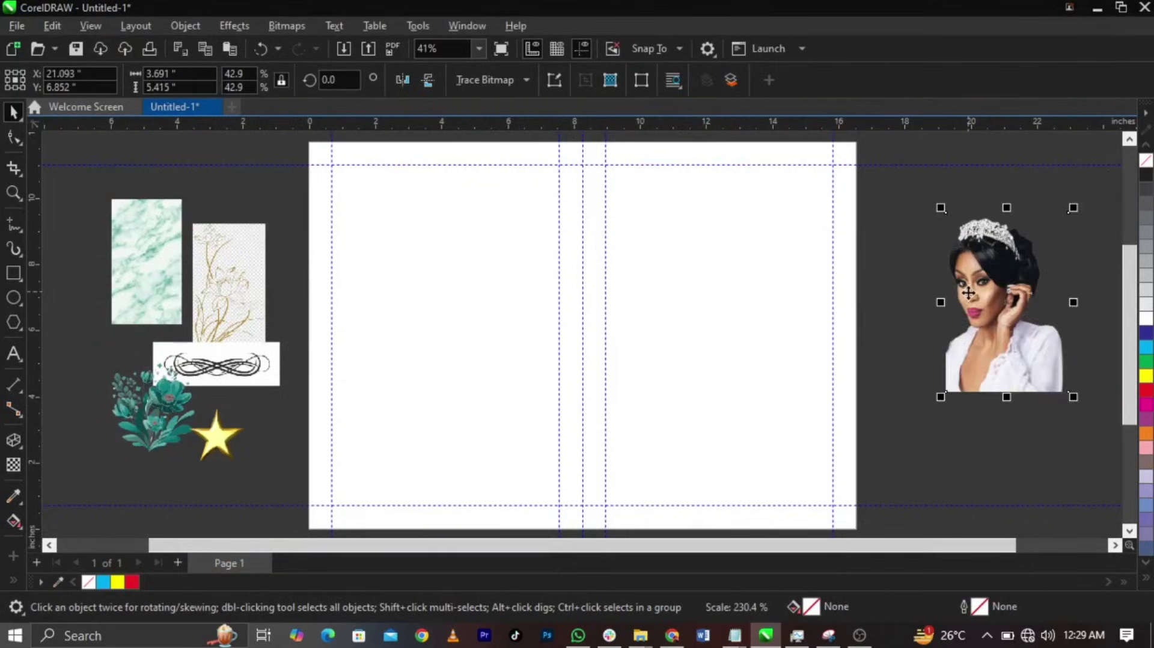
drag(966, 303, 953, 340)
mouse_move(734, 636)
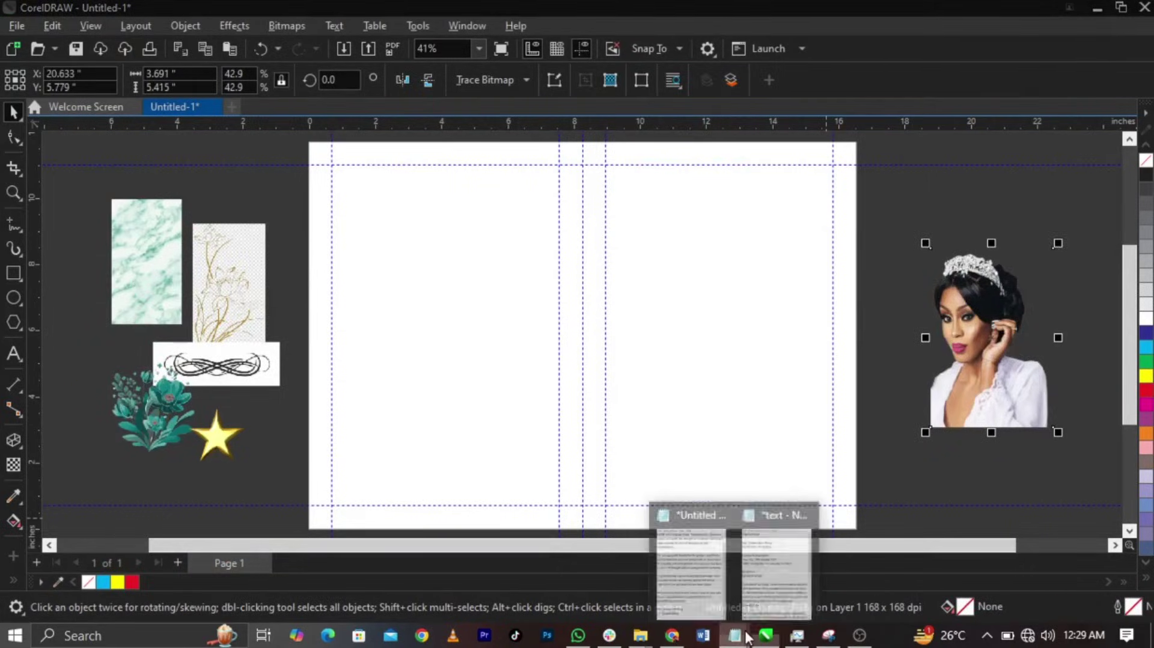
click(787, 586)
scroll(882, 319, down, 5)
scroll(882, 319, up, 5)
scroll(884, 315, down, 7)
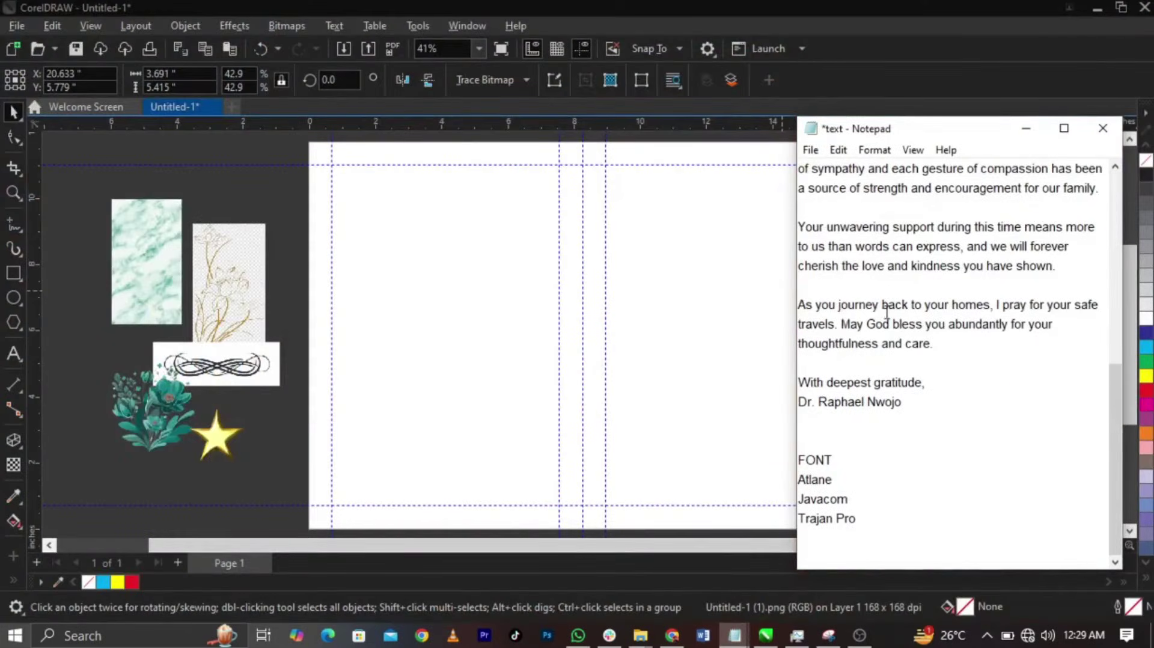
scroll(888, 310, up, 7)
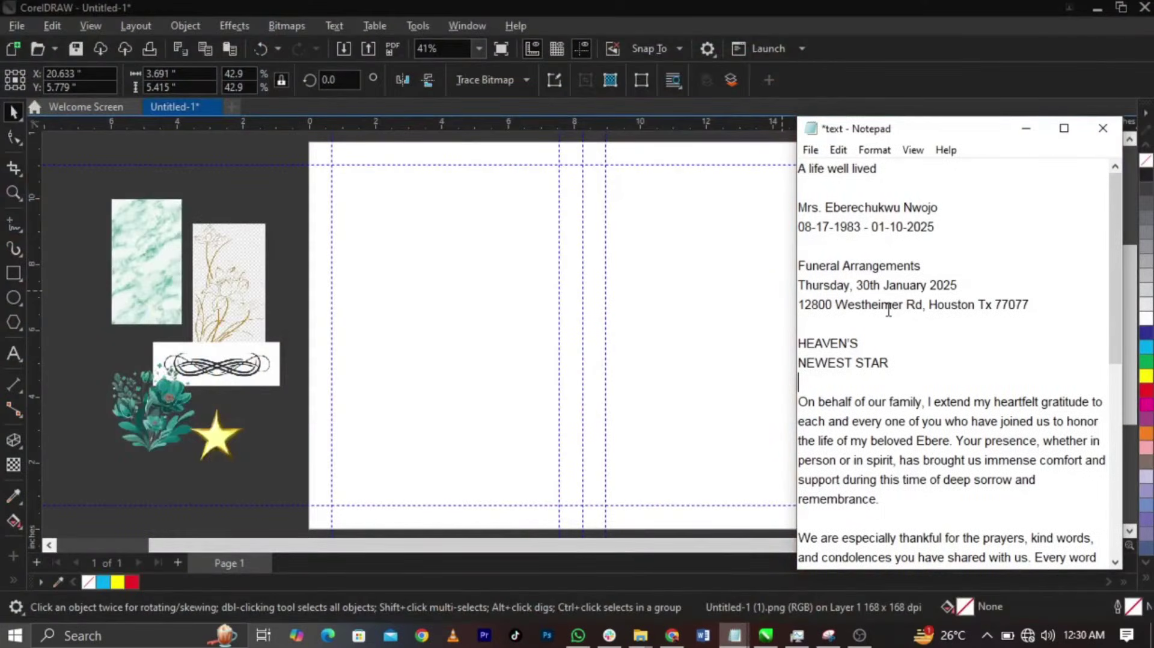
scroll(889, 311, down, 5)
scroll(890, 309, up, 5)
click(1027, 128)
click(287, 193)
drag(292, 179, 85, 510)
click(993, 419)
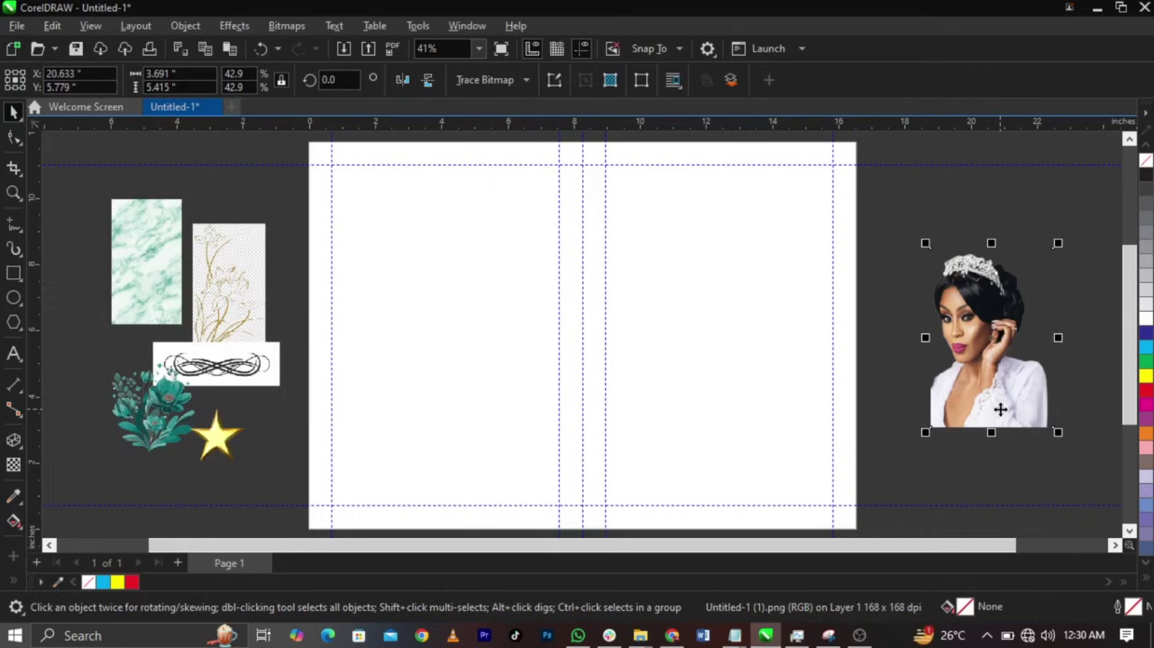
- Move the marble texture onto the page and enlarge it to about 8.45 × 15.018 inches
drag(155, 270, 692, 413)
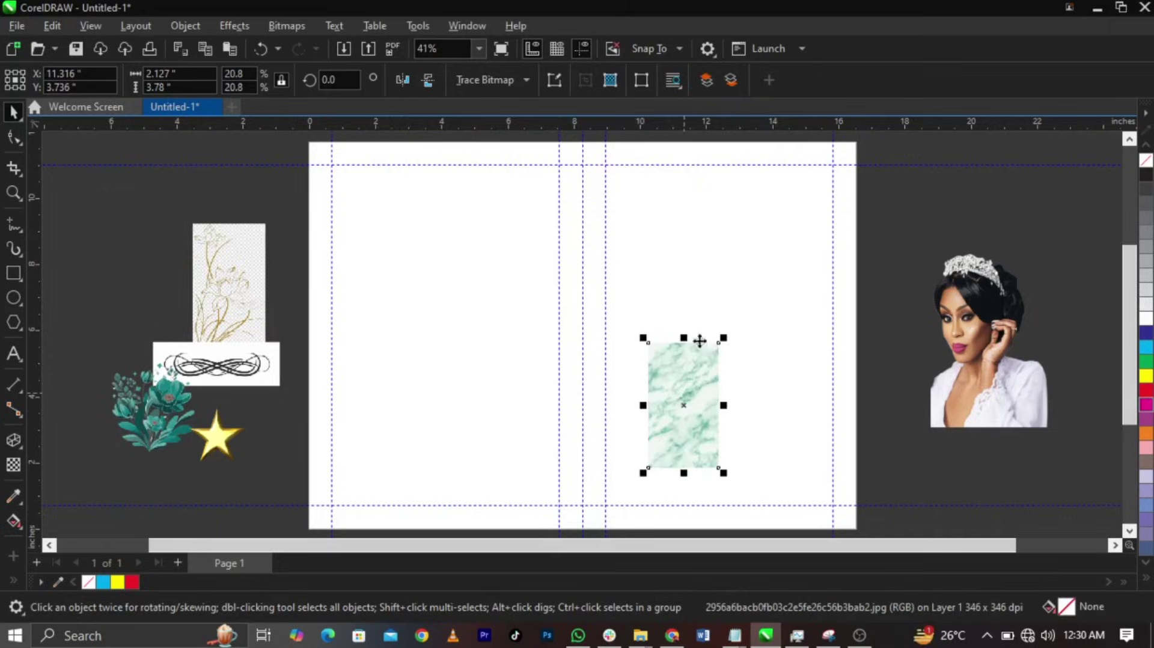
drag(723, 338, 800, 207)
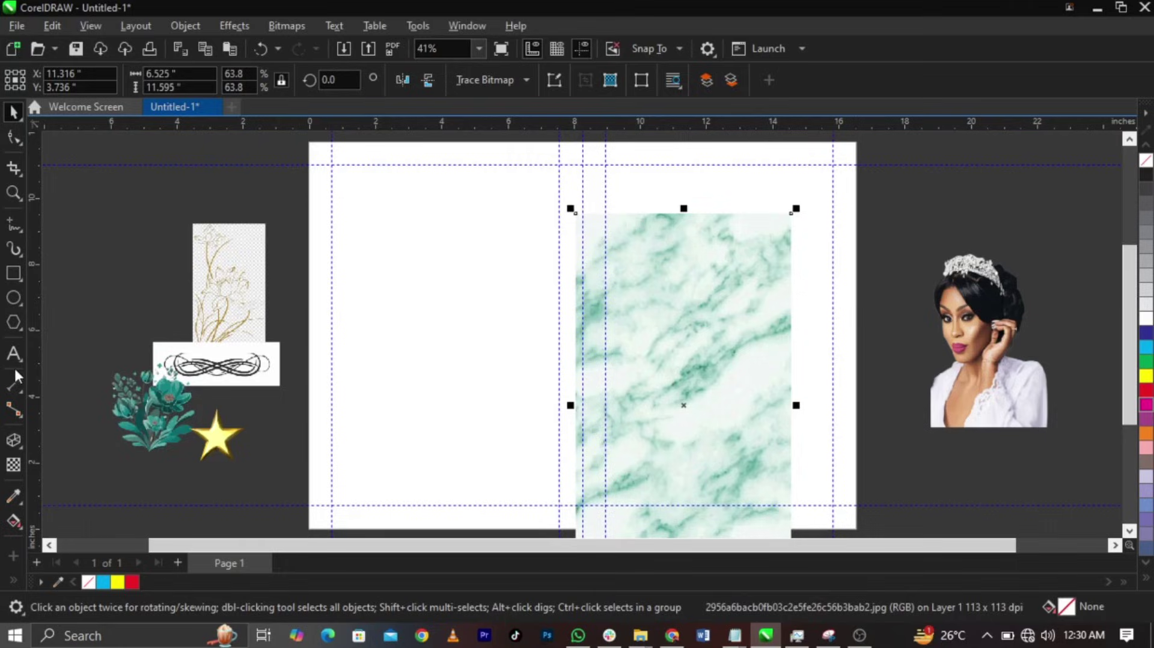
click(734, 407)
drag(734, 407, 738, 427)
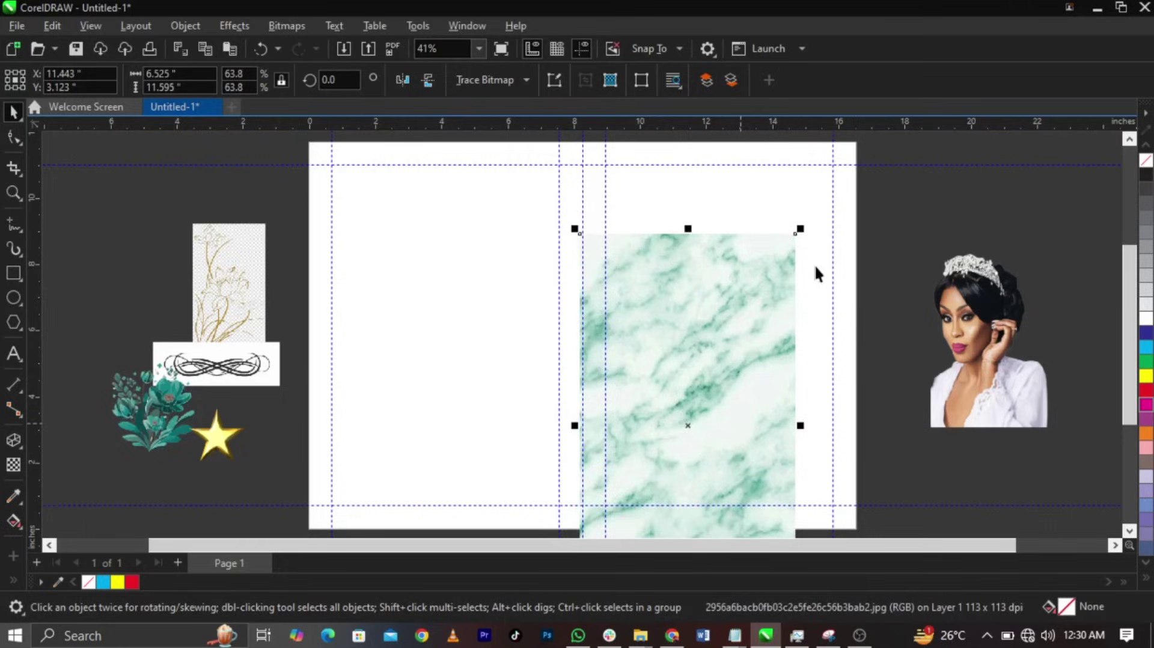
drag(800, 228, 856, 177)
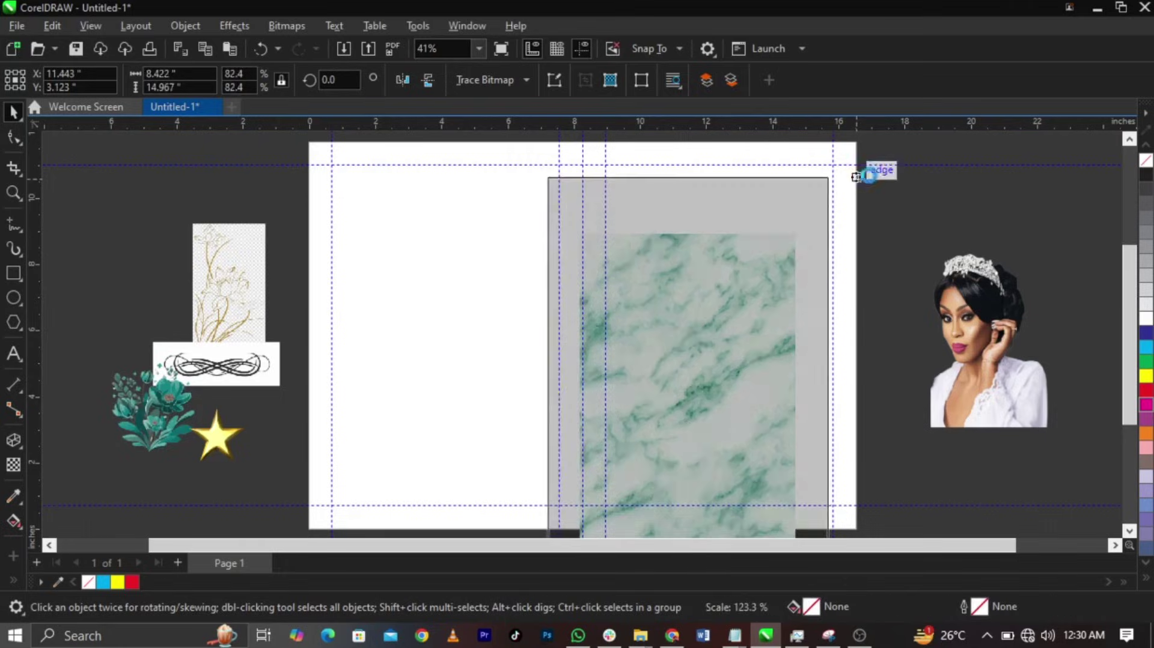
drag(683, 322, 676, 306)
scroll(676, 304, up, 2)
scroll(588, 295, down, 1)
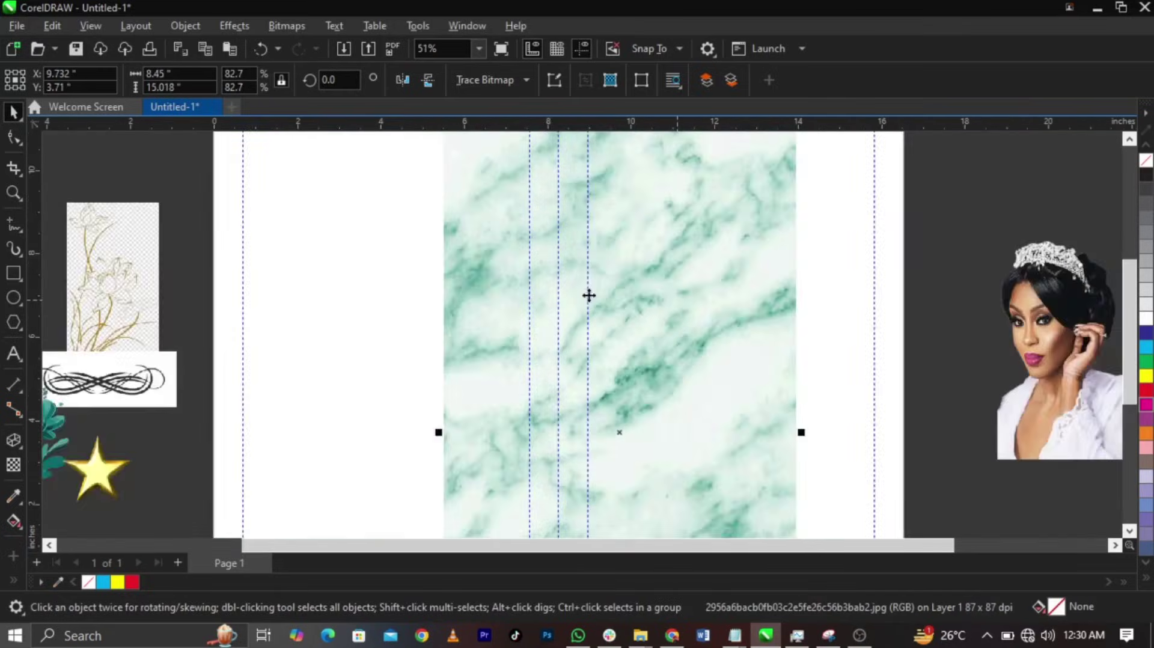
scroll(588, 296, down, 1)
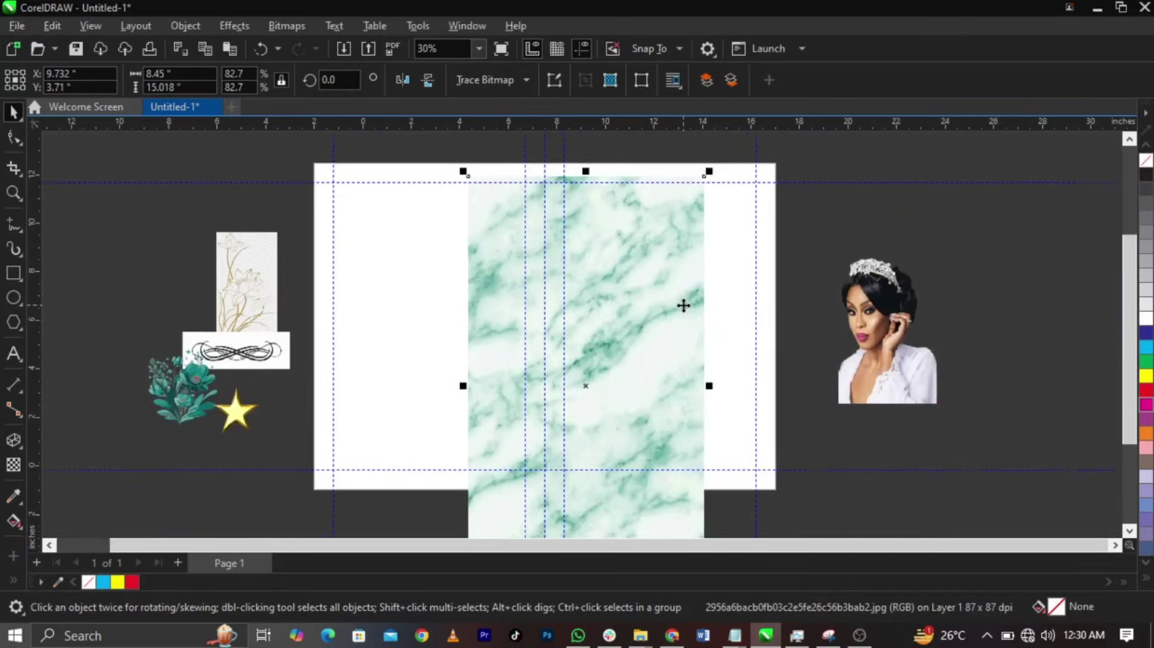
- Fade the marble image to 77 transparency and PowerClip it inside the right panel rectangle
click(18, 464)
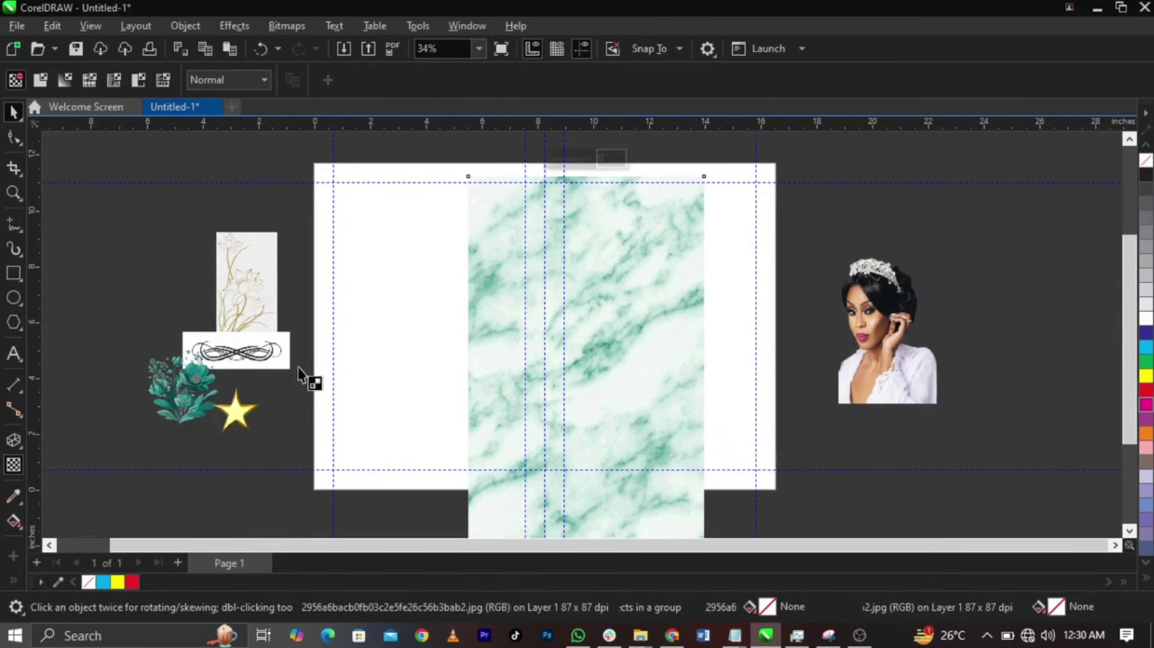
click(579, 158)
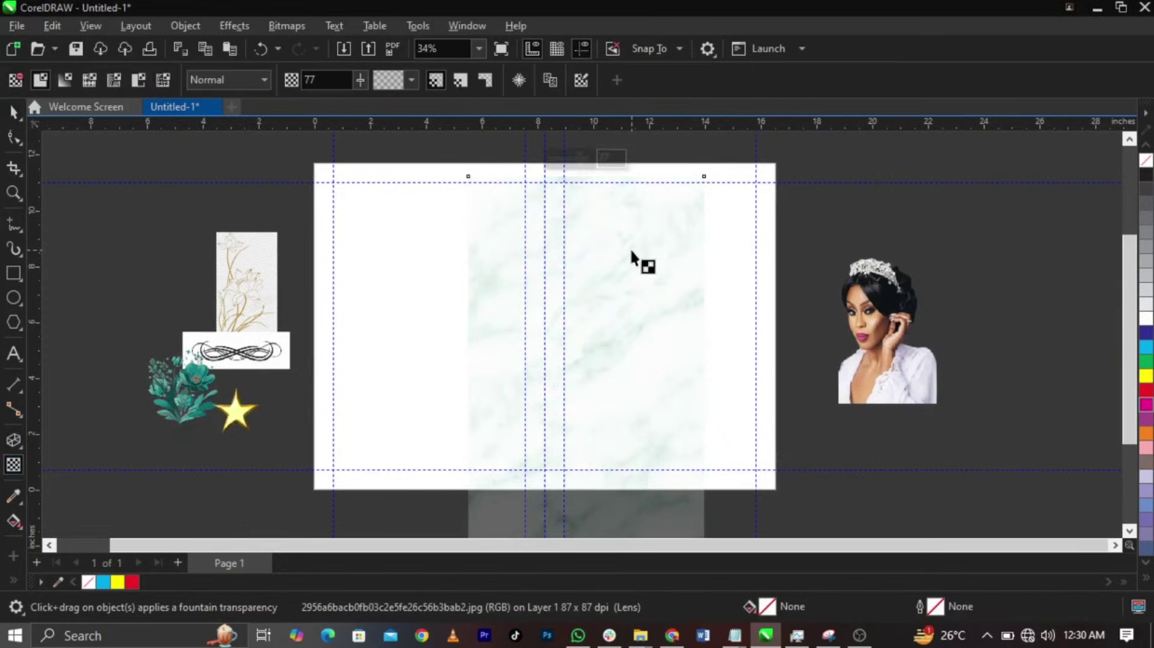
key(space)
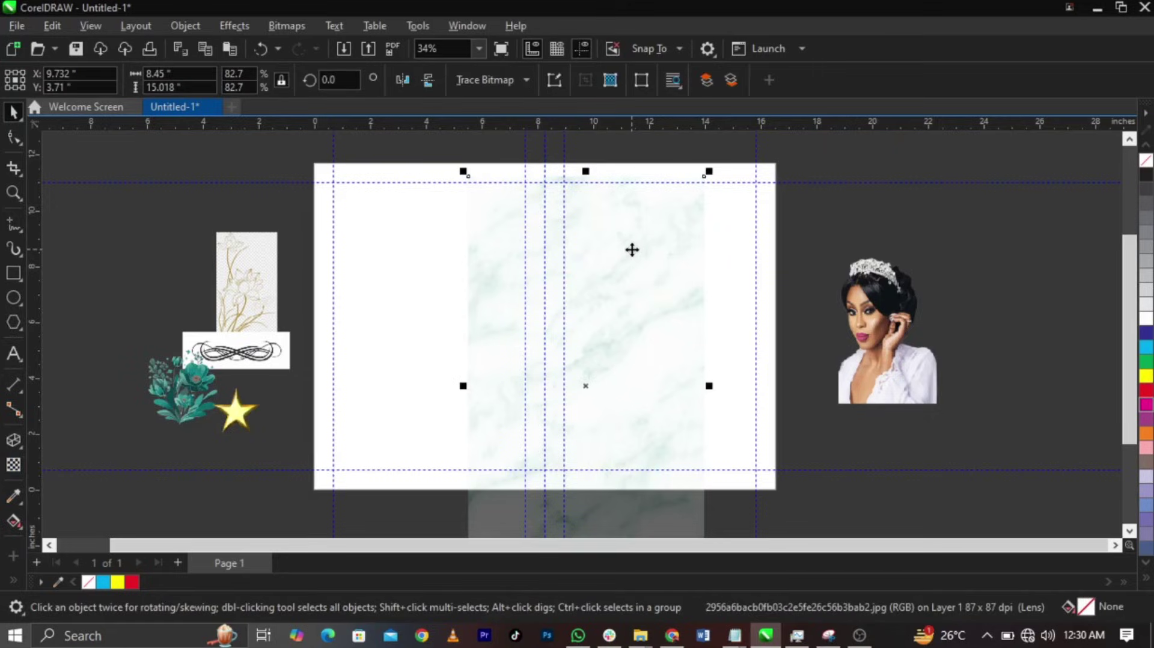
right_click(632, 250)
click(671, 338)
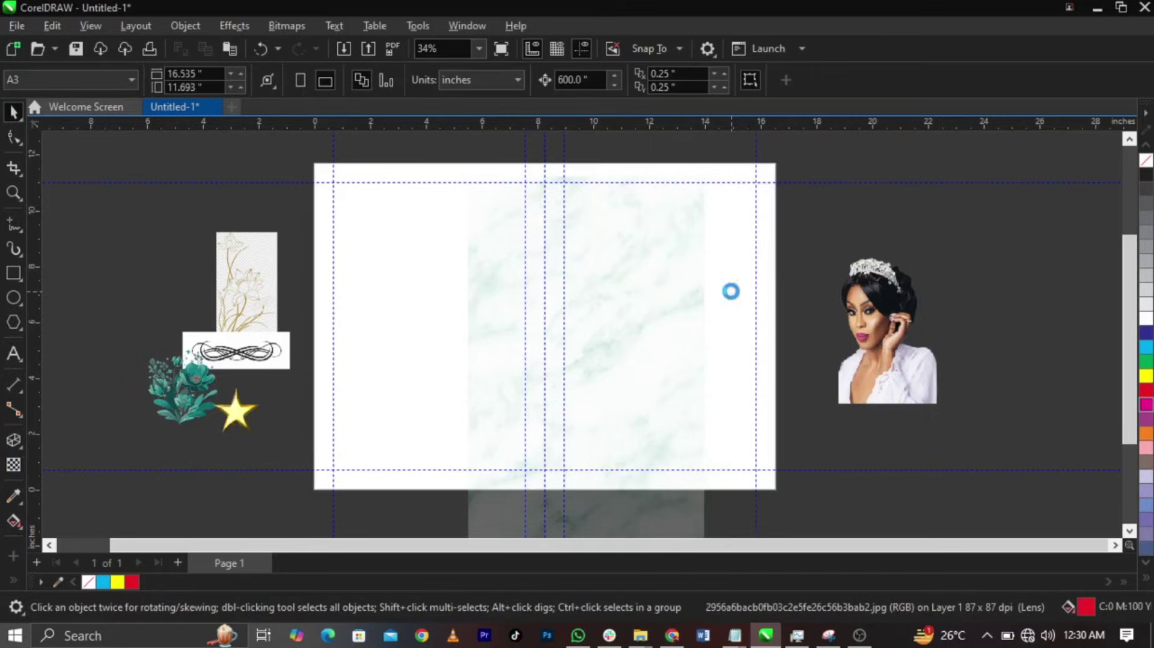
- Edit the marble PowerClip and scale the marble up from its corner until it fills the right panel
right_click(731, 291)
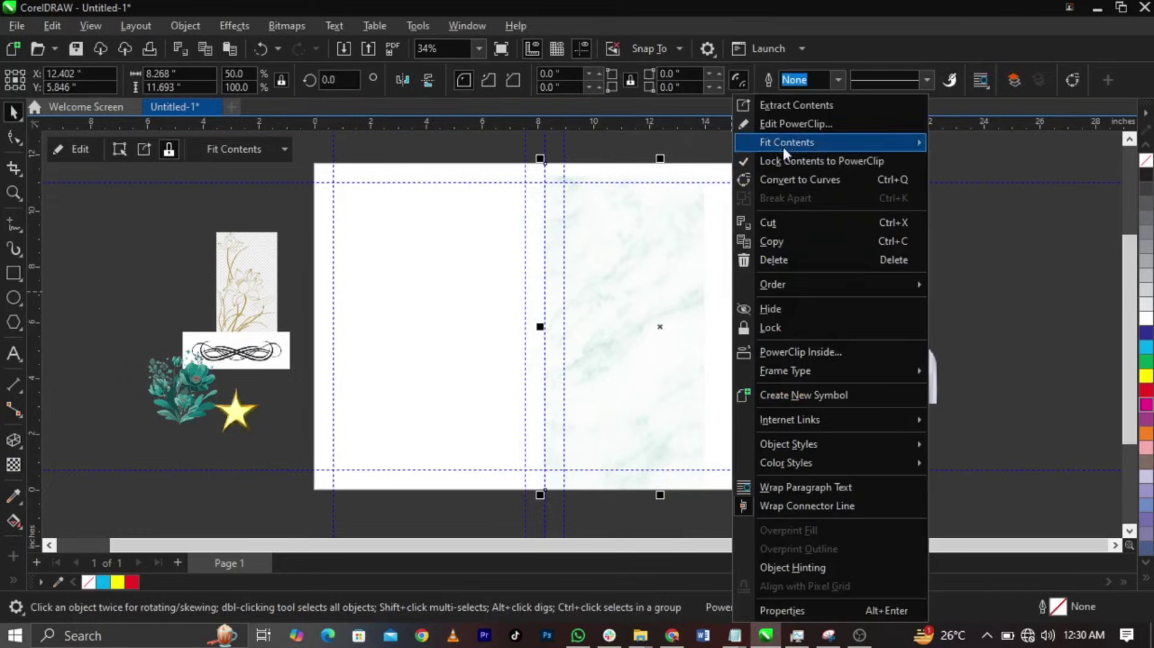
click(789, 125)
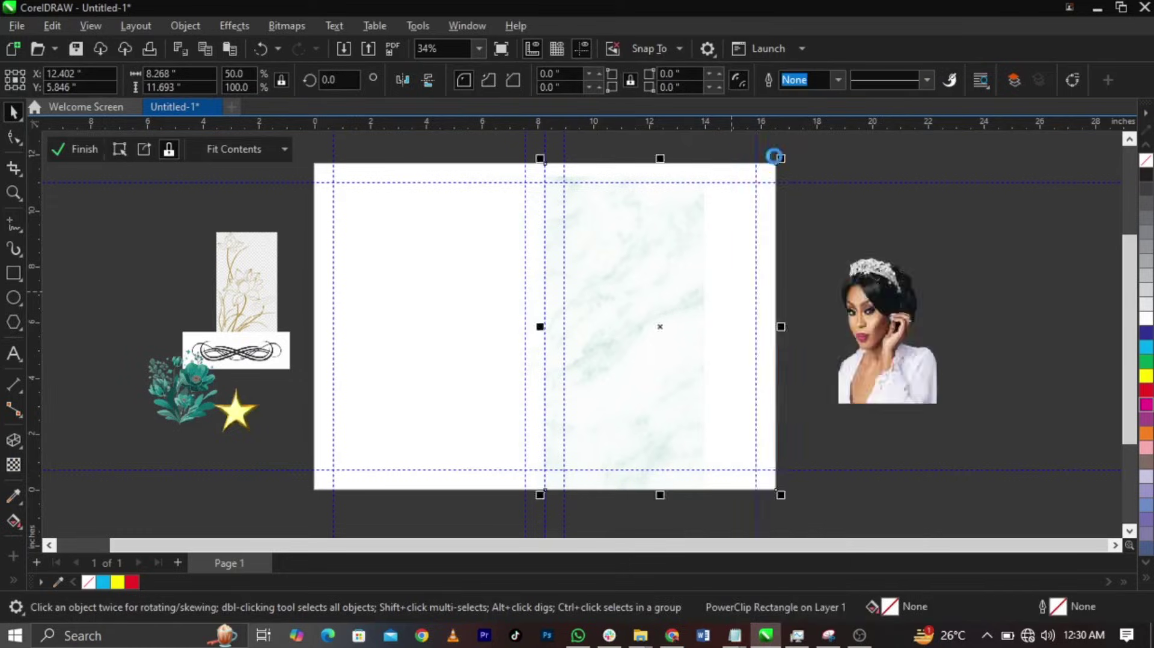
click(717, 304)
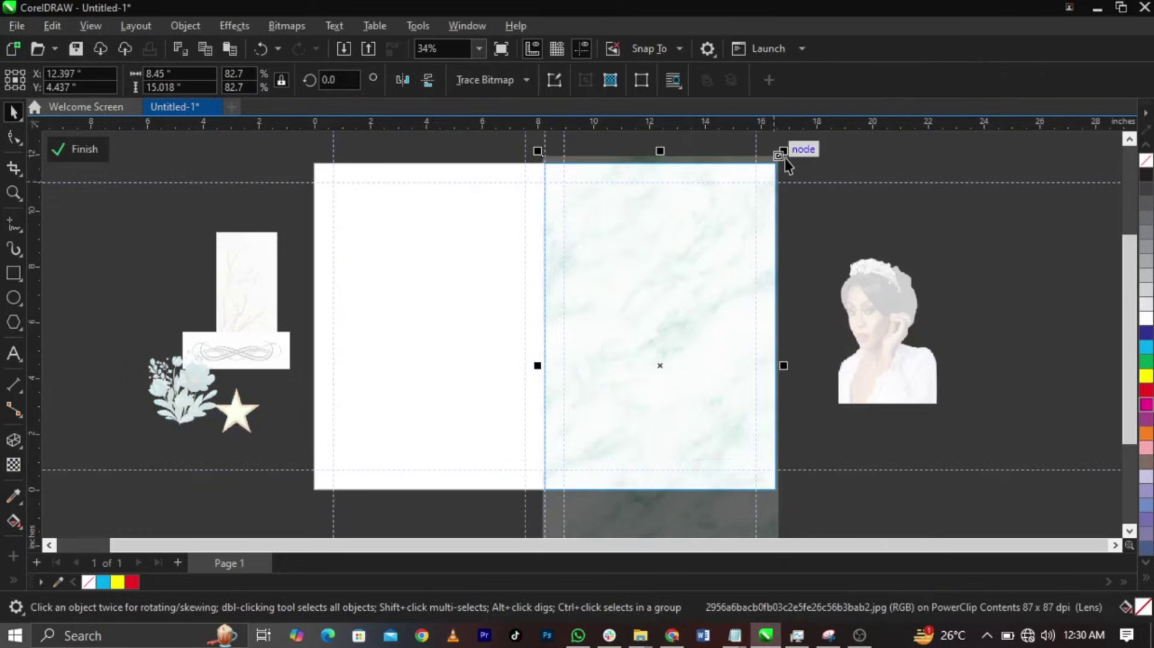
drag(786, 162, 809, 140)
scroll(773, 333, up, 4)
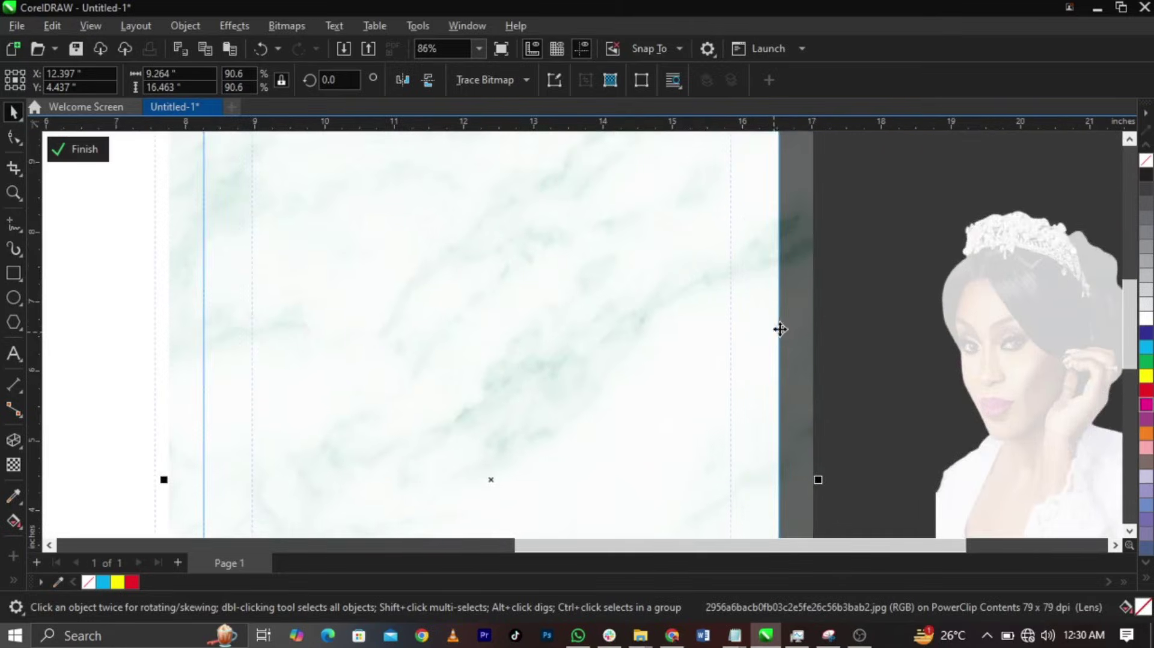
scroll(780, 329, down, 5)
click(758, 243)
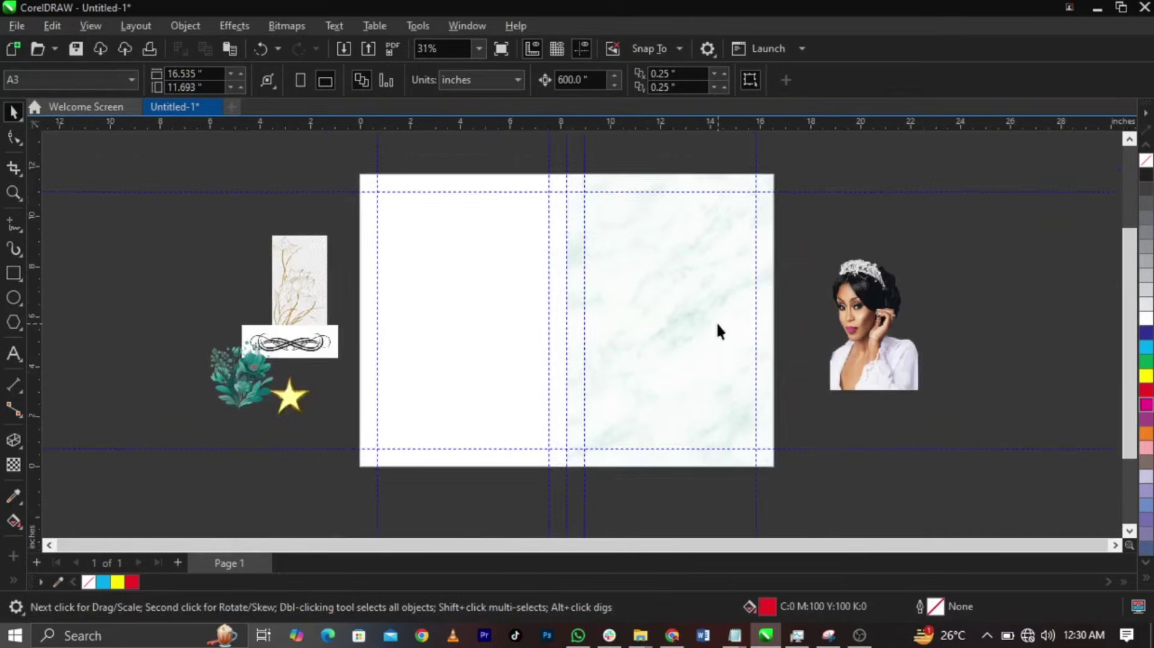
scroll(716, 330, up, 1)
click(650, 353)
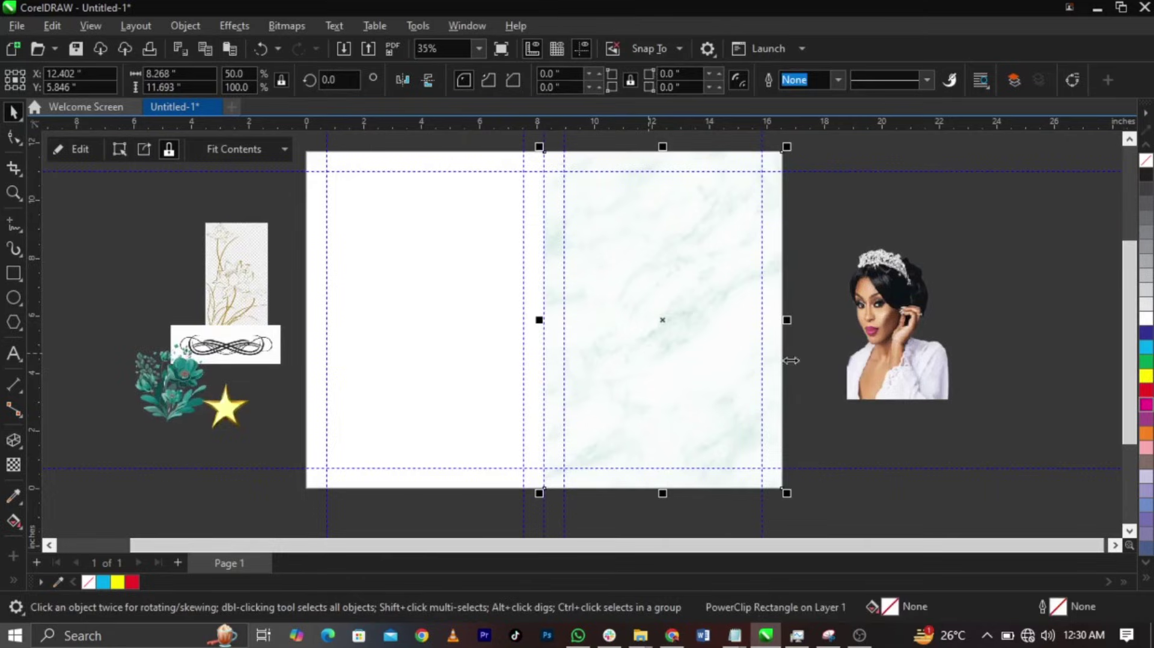
- Move the portrait onto the right panel and resize it to 86.3%, overhanging the bottom edge
drag(864, 353, 566, 440)
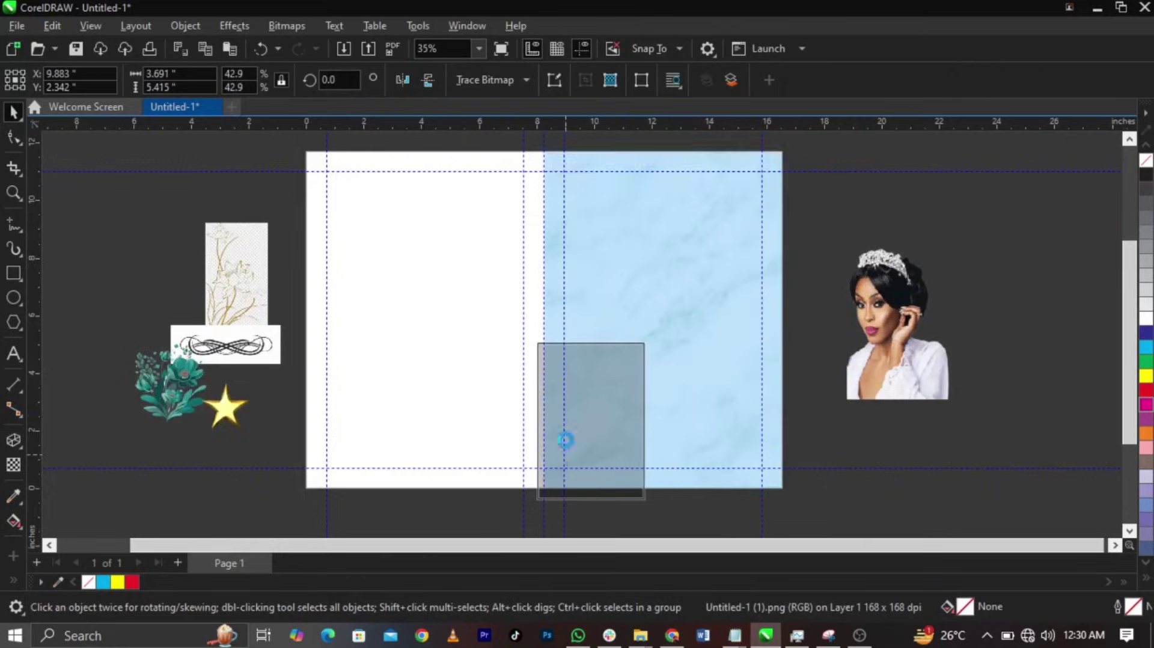
drag(649, 340, 764, 214)
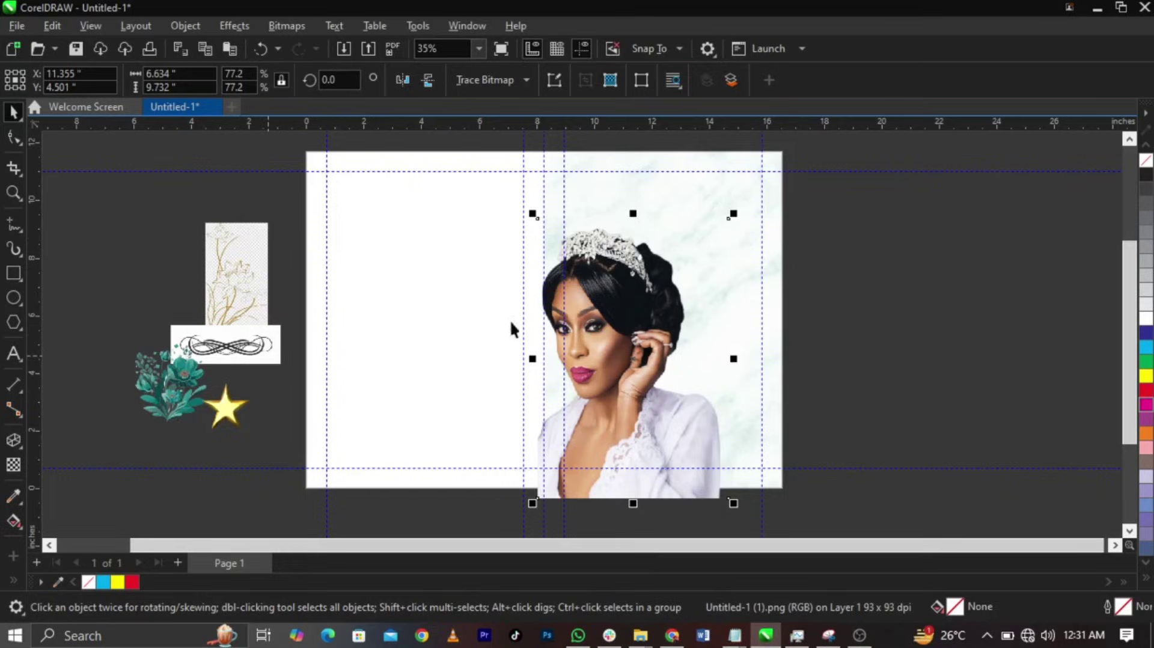
drag(602, 338, 691, 348)
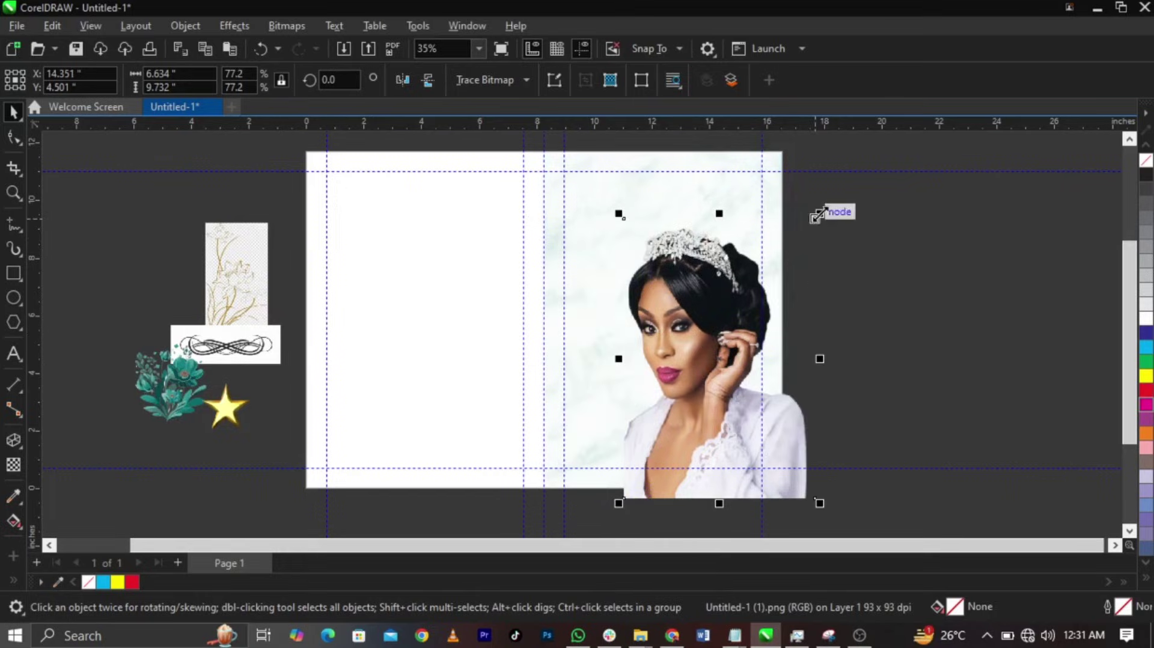
drag(814, 217, 837, 176)
drag(720, 329, 587, 341)
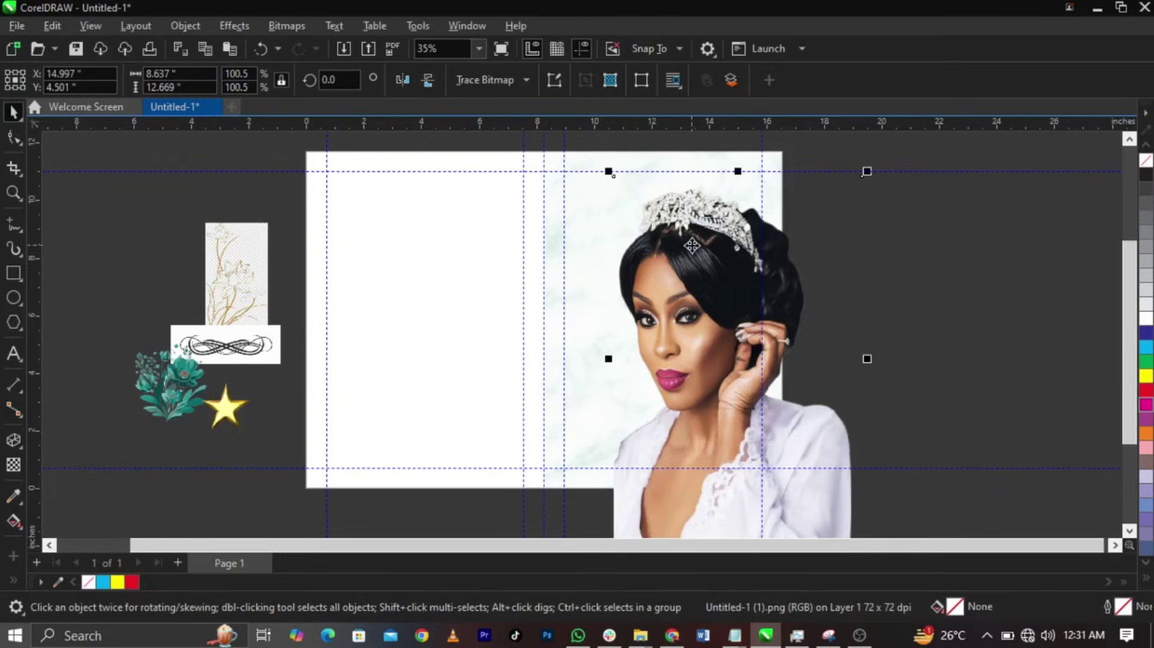
drag(864, 174, 824, 234)
drag(701, 356, 626, 337)
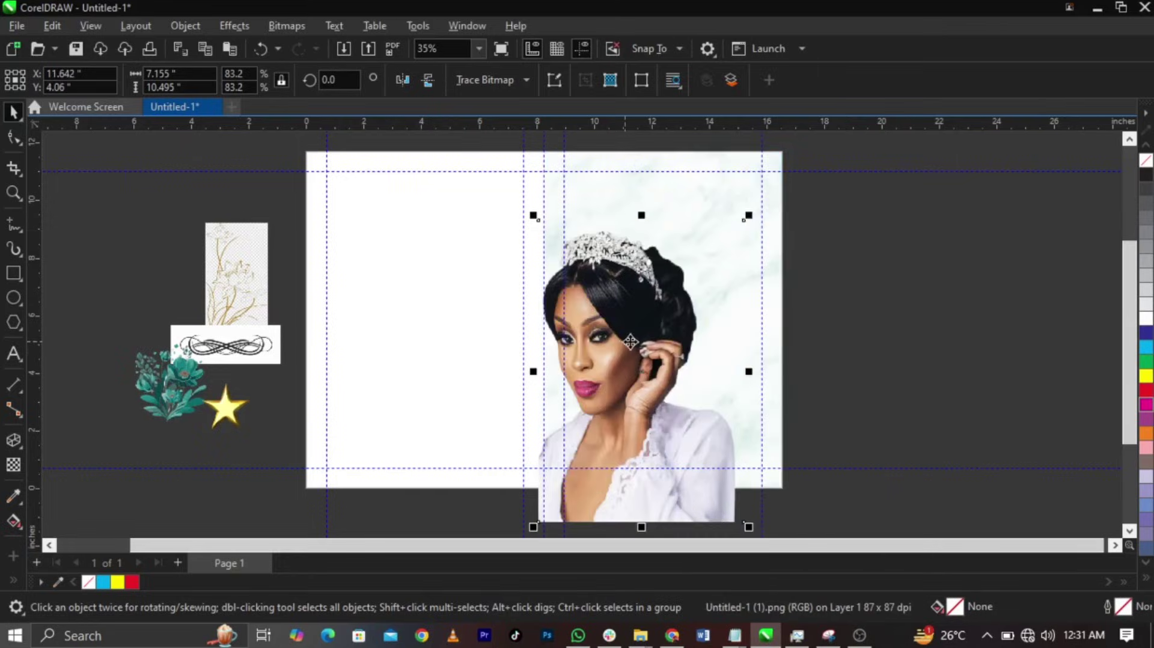
drag(748, 216, 768, 188)
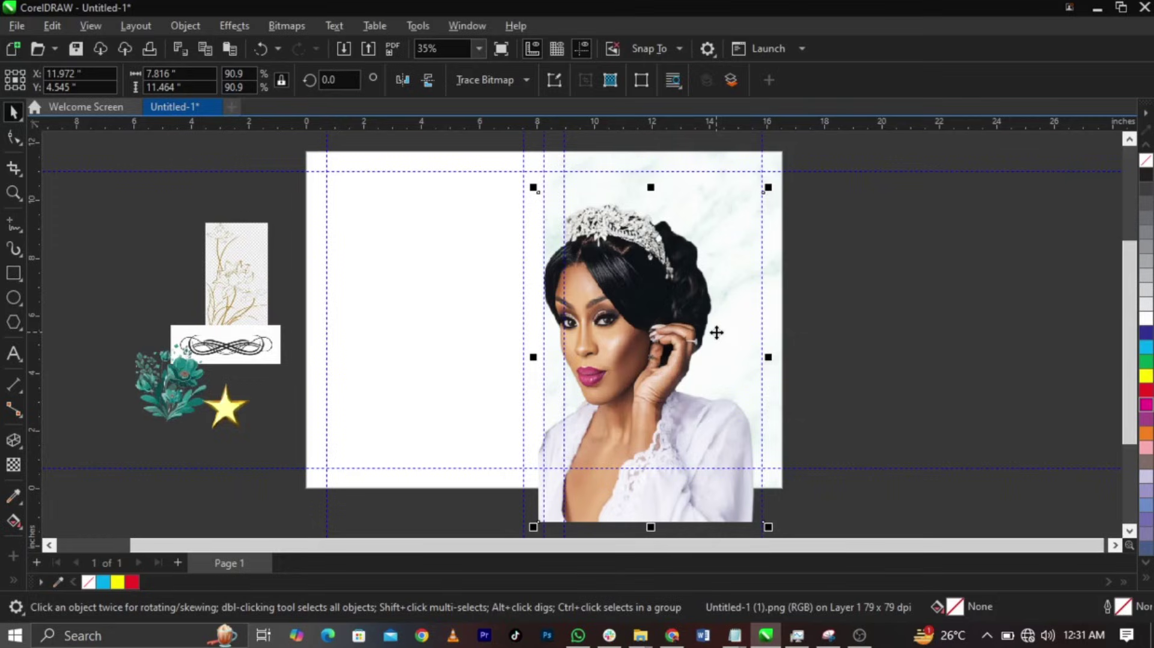
drag(769, 187, 749, 211)
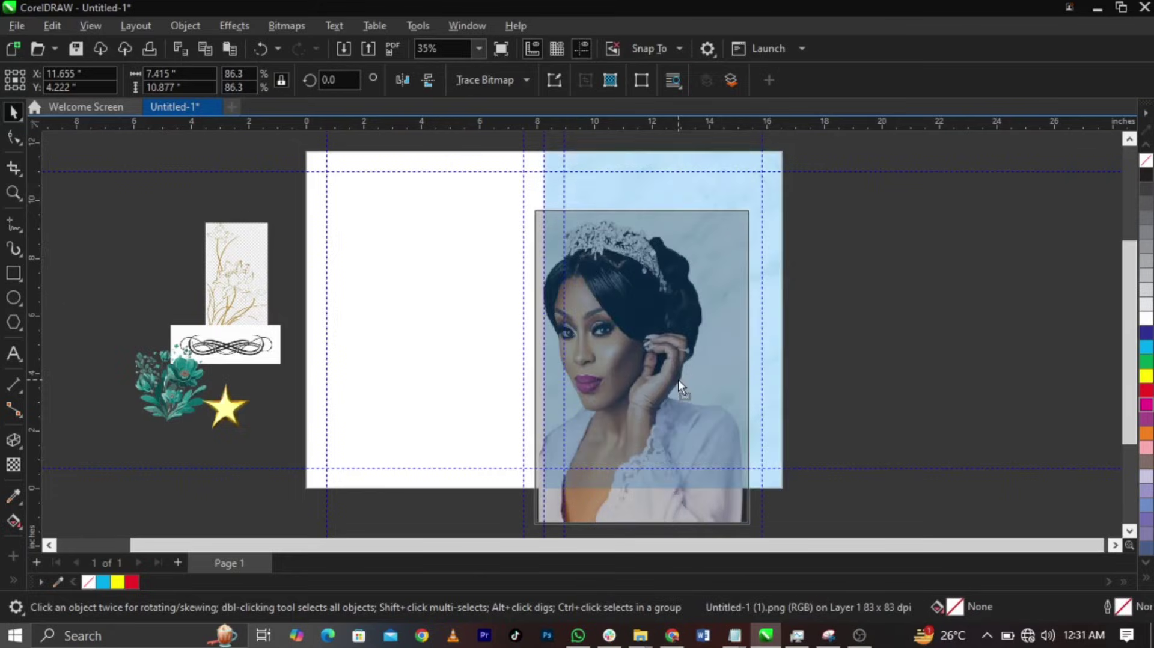
drag(682, 387, 654, 382)
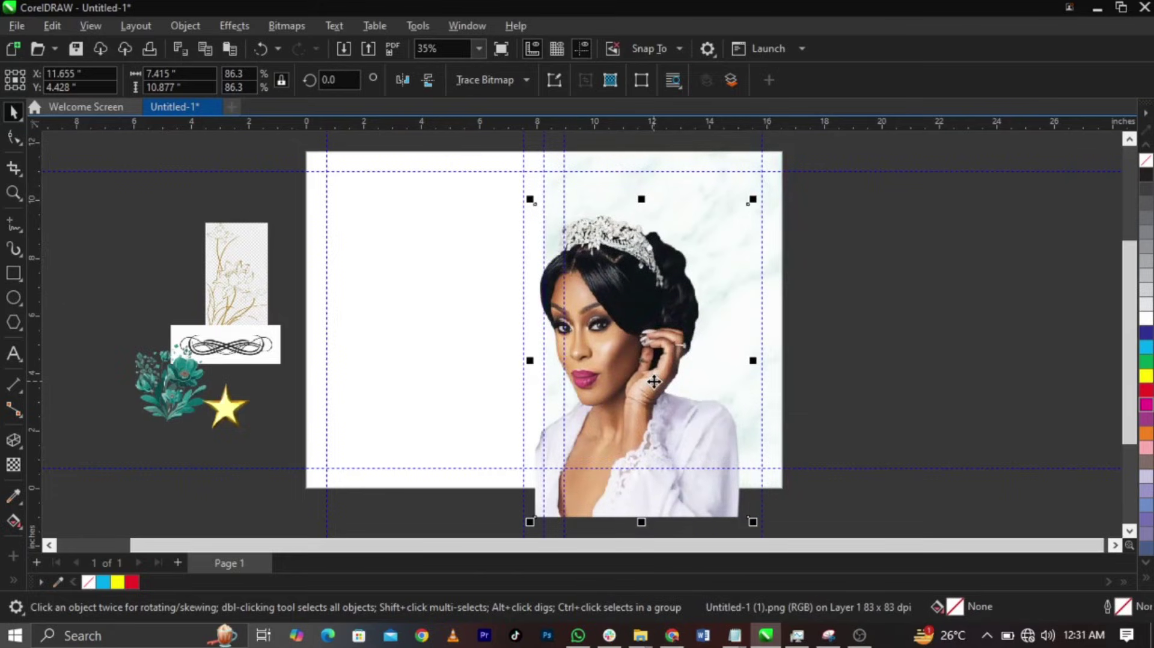
- PowerClip the portrait inside the right panel rectangle
right_click(654, 382)
click(706, 369)
click(710, 164)
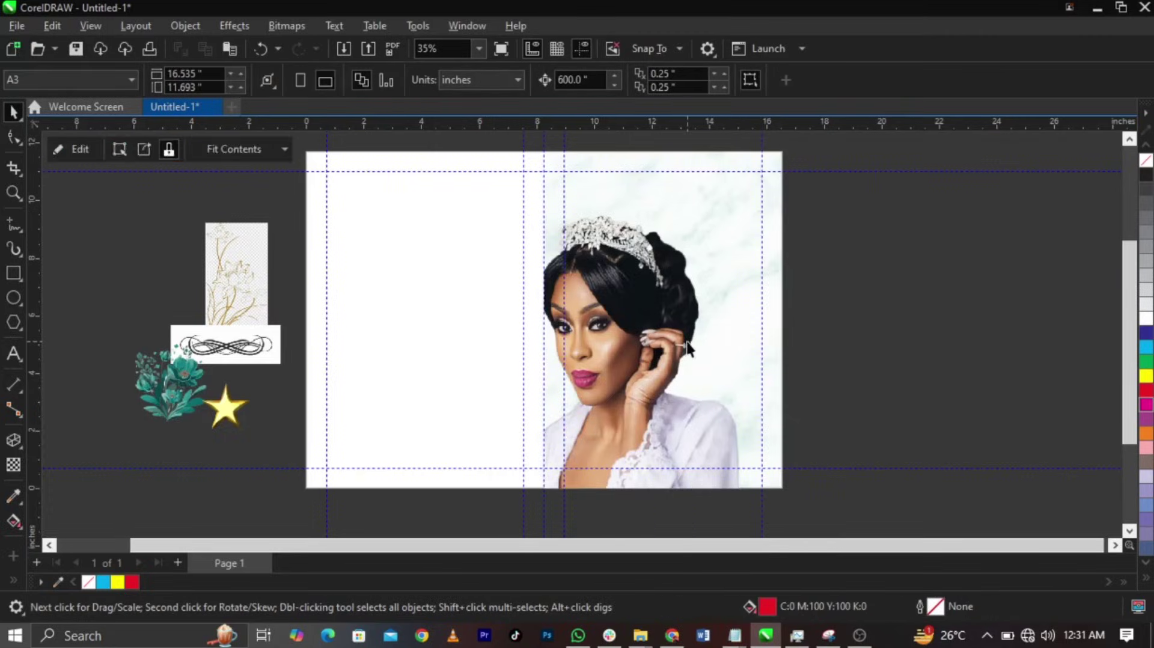
ctrl+click(564, 299)
scroll(564, 299, up, 3)
click(561, 299)
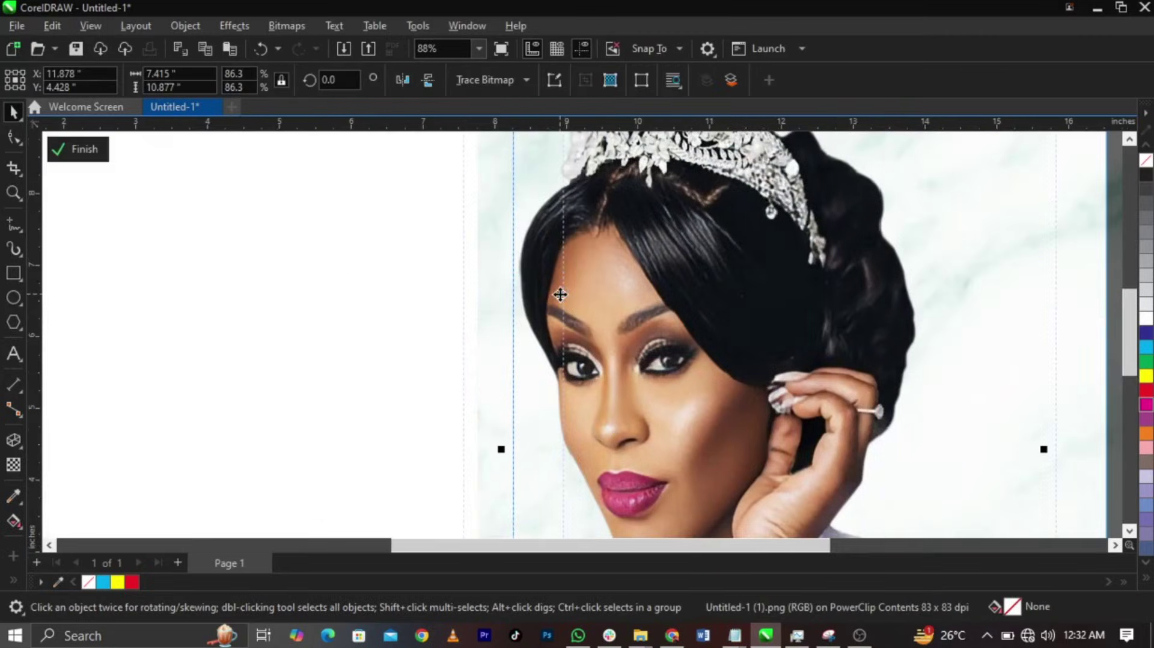
click(68, 150)
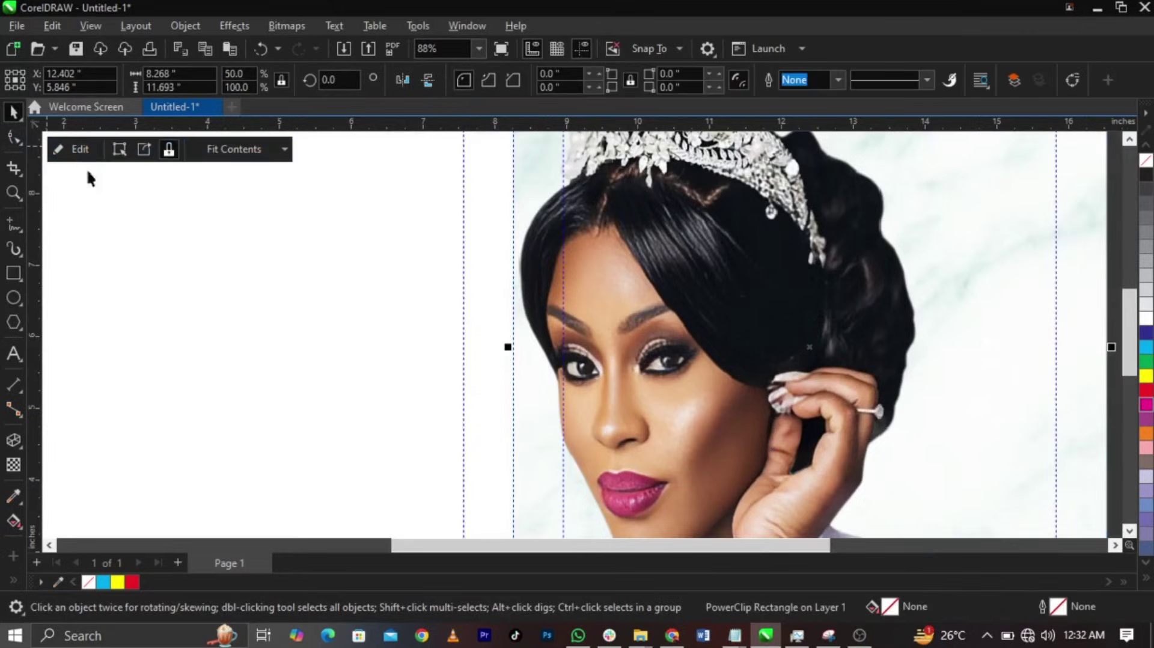
scroll(828, 317, down, 4)
click(828, 317)
scroll(508, 199, up, 1)
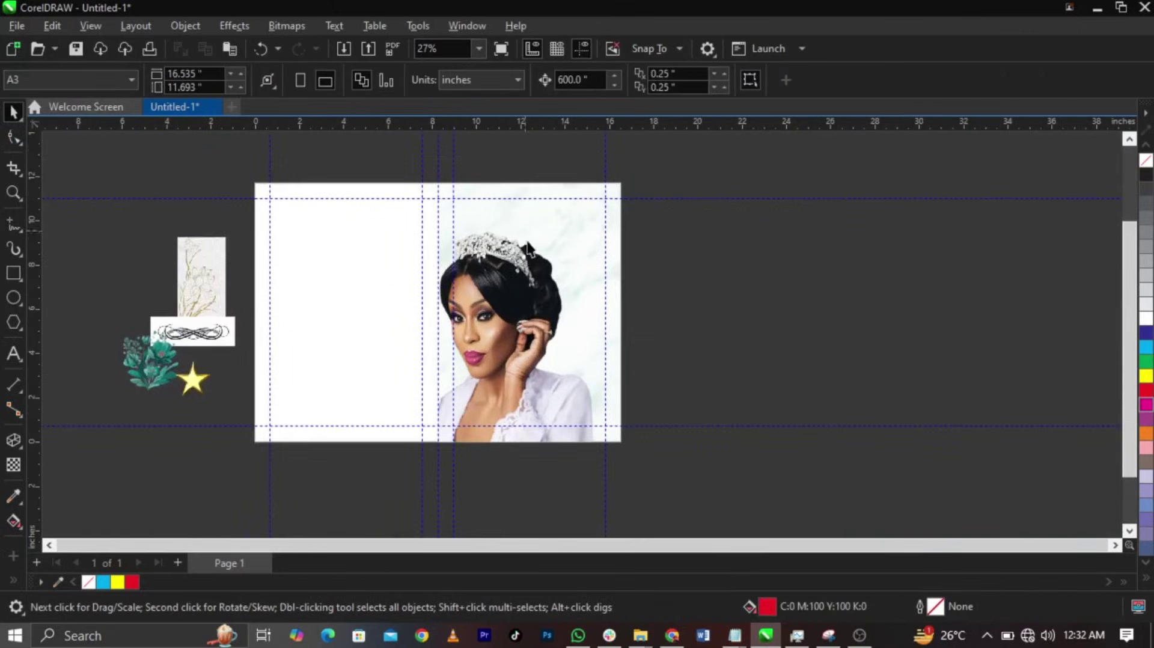
scroll(580, 254, down, 1)
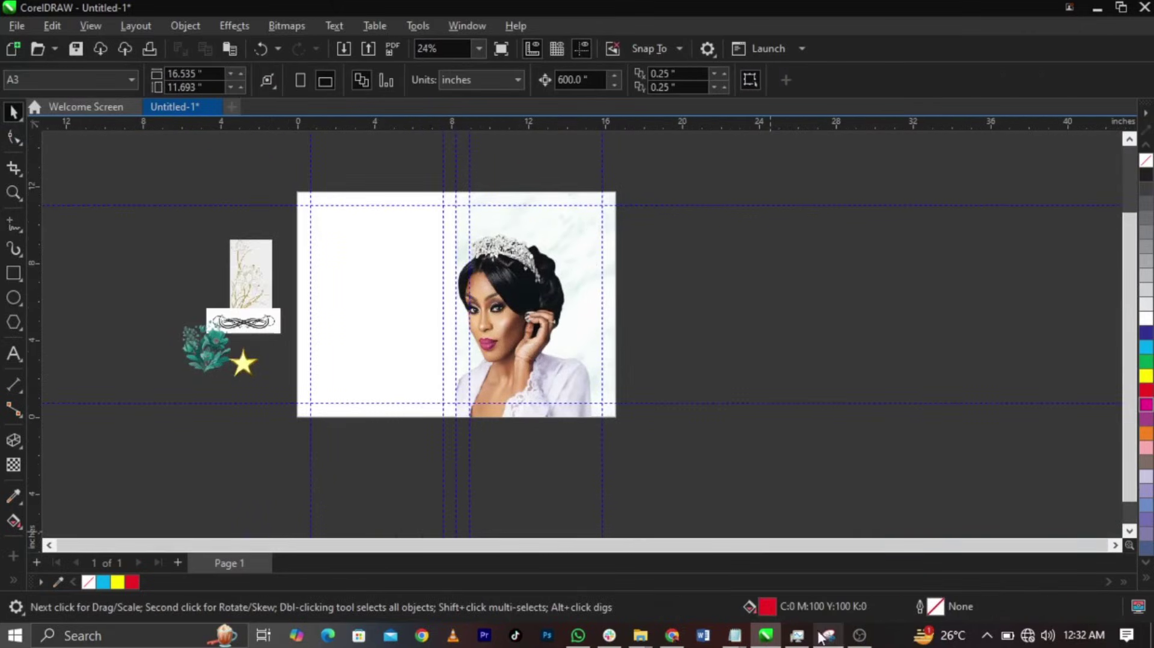
- Copy the line 'A life well lived' from the Notepad notes
click(735, 635)
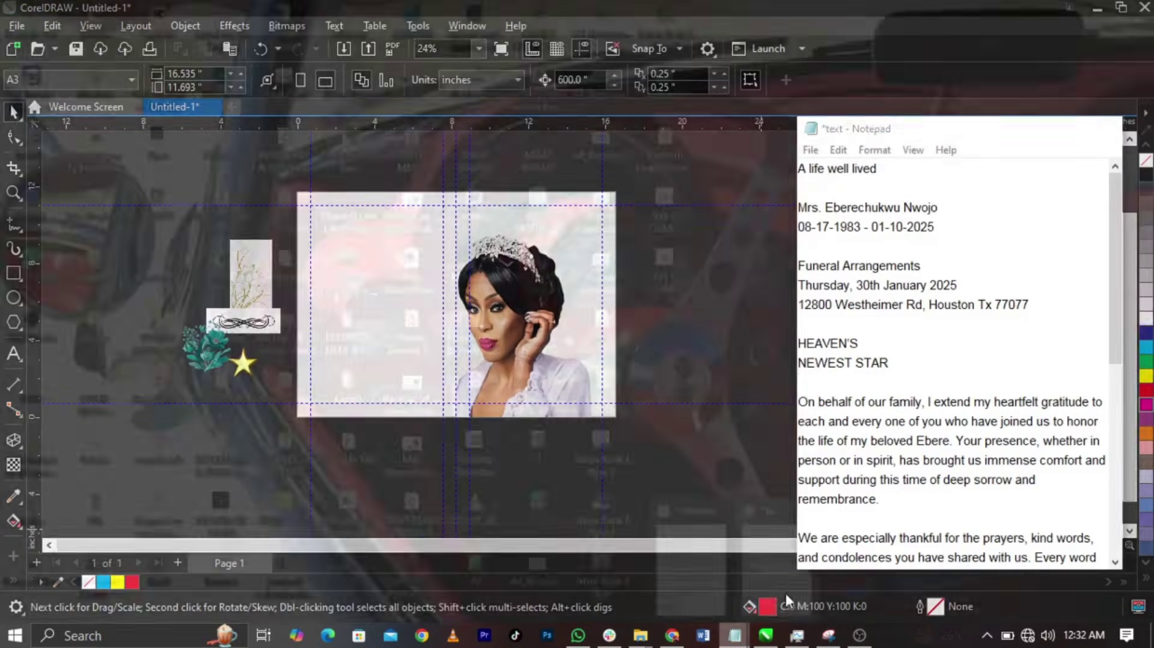
click(788, 600)
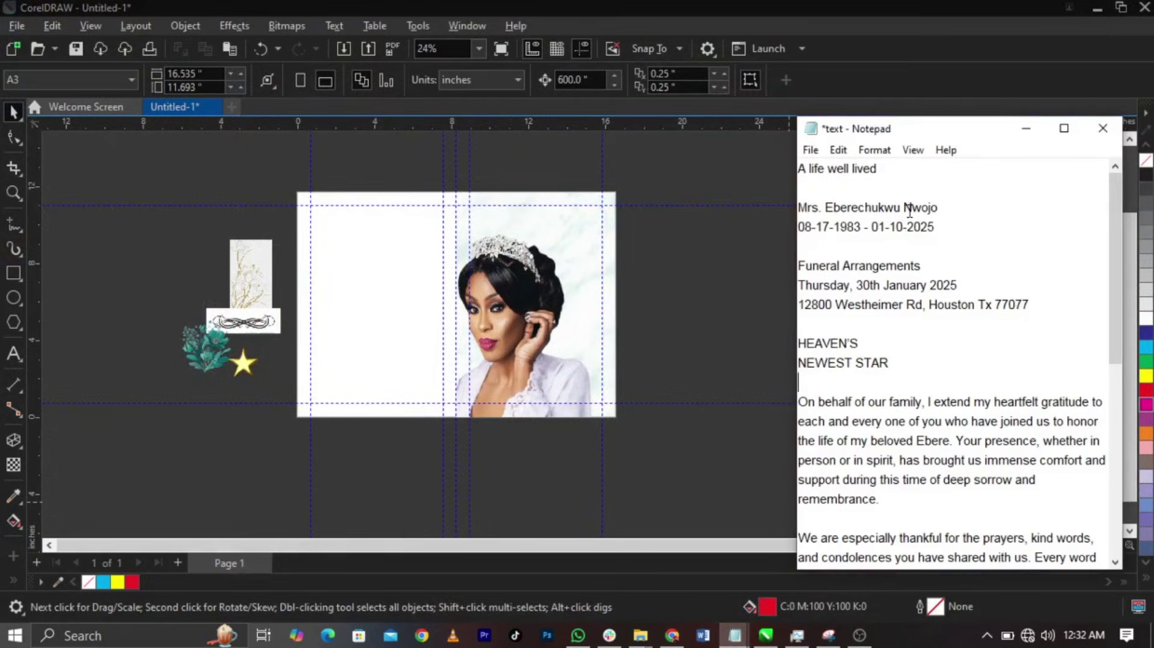
key(shift+Home)
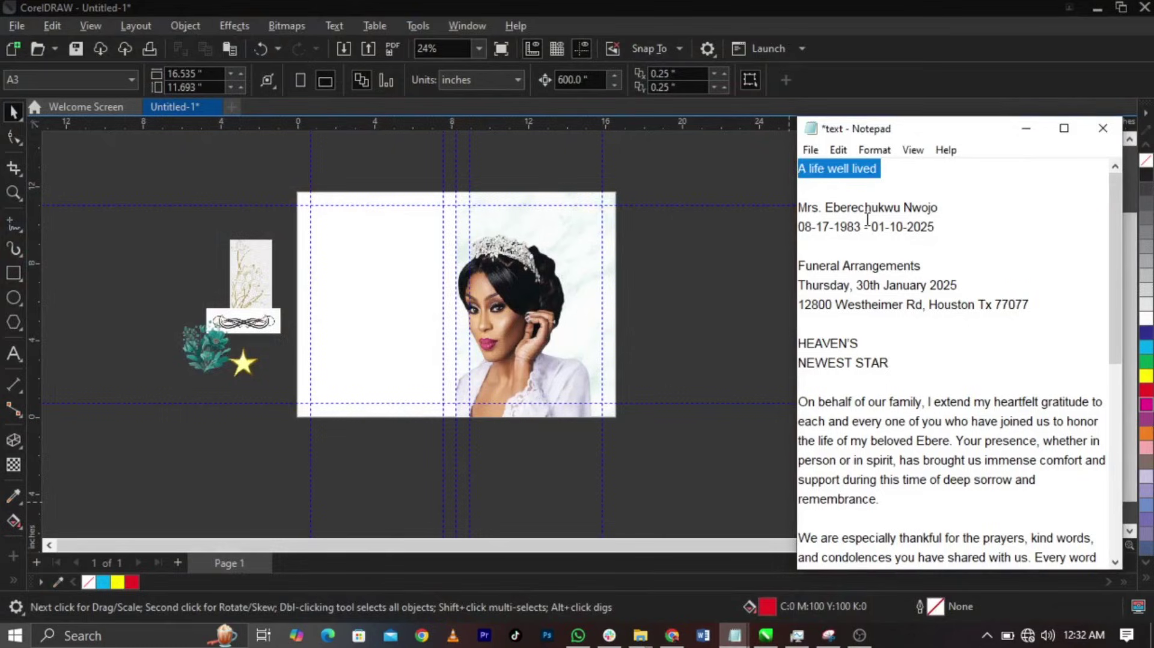
key(ctrl+x)
key(ctrl+z)
click(771, 337)
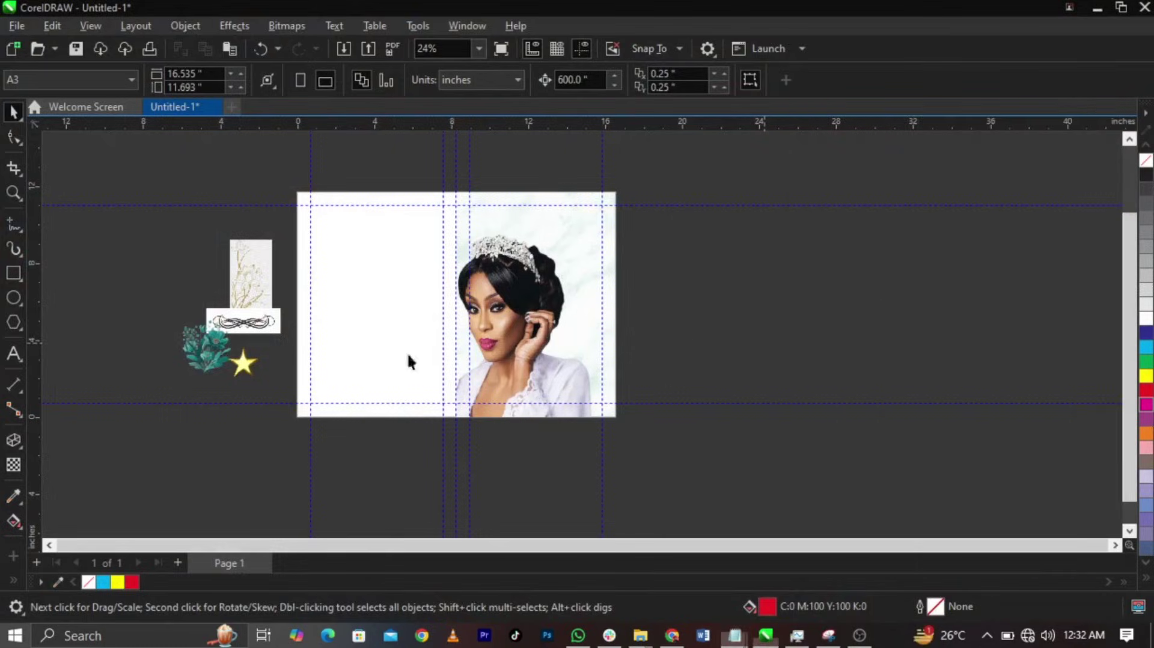
- Paste 'A life well lived' as text and move it above the tiara on the page
click(11, 357)
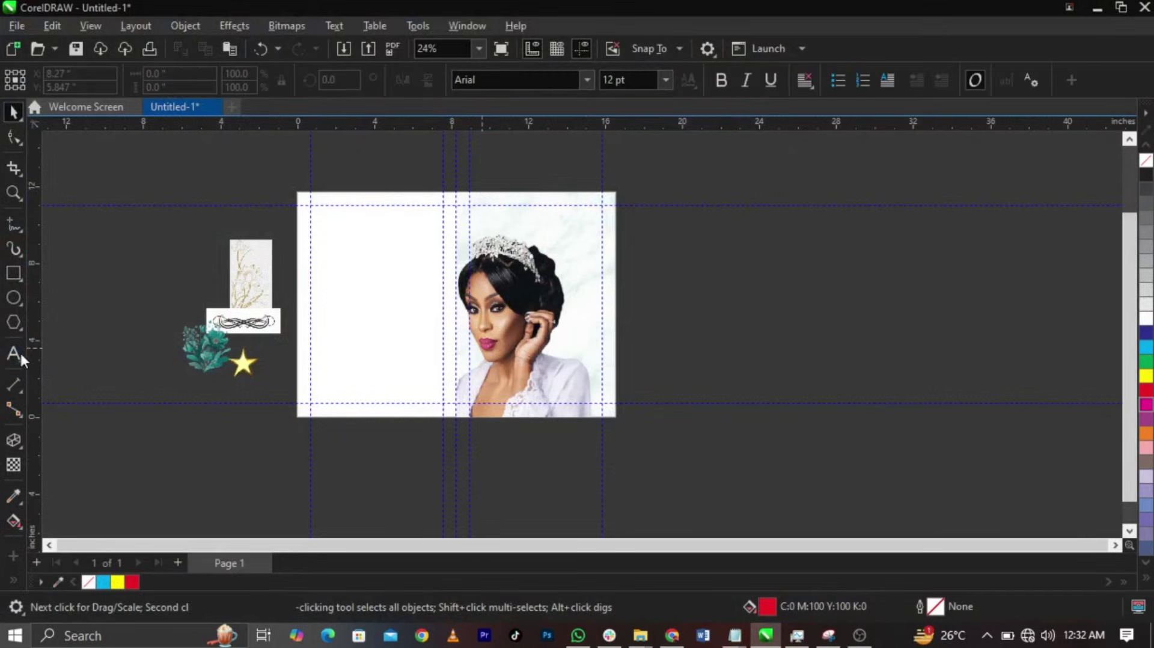
click(698, 319)
key(ctrl+v)
key(ctrl+space)
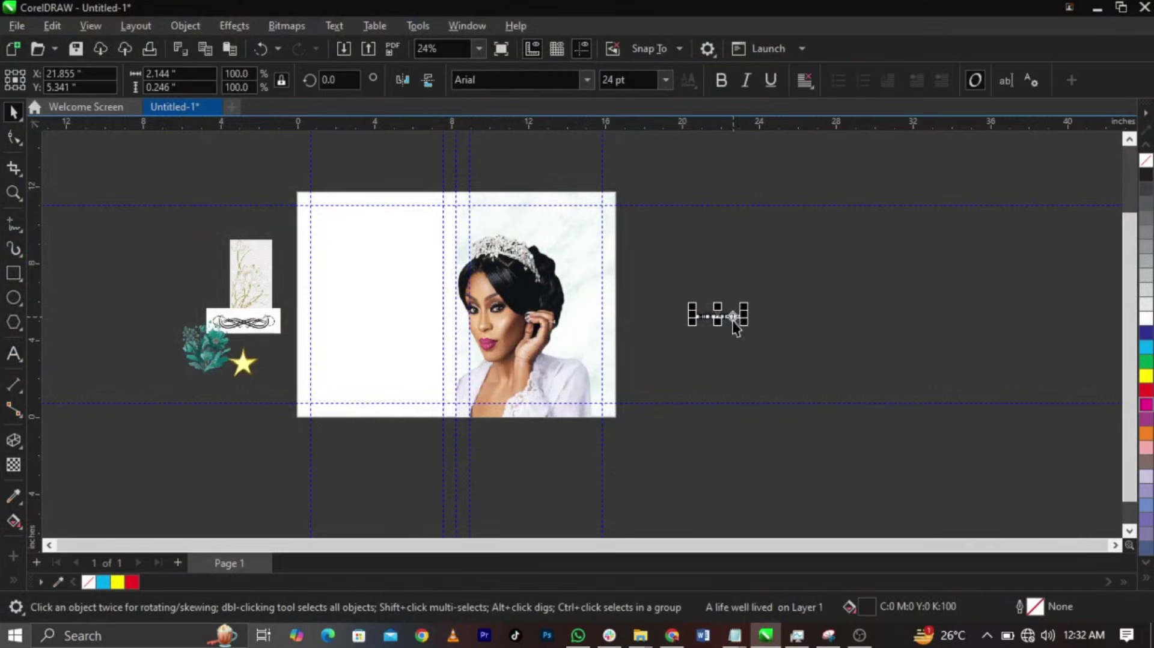
drag(740, 314, 508, 208)
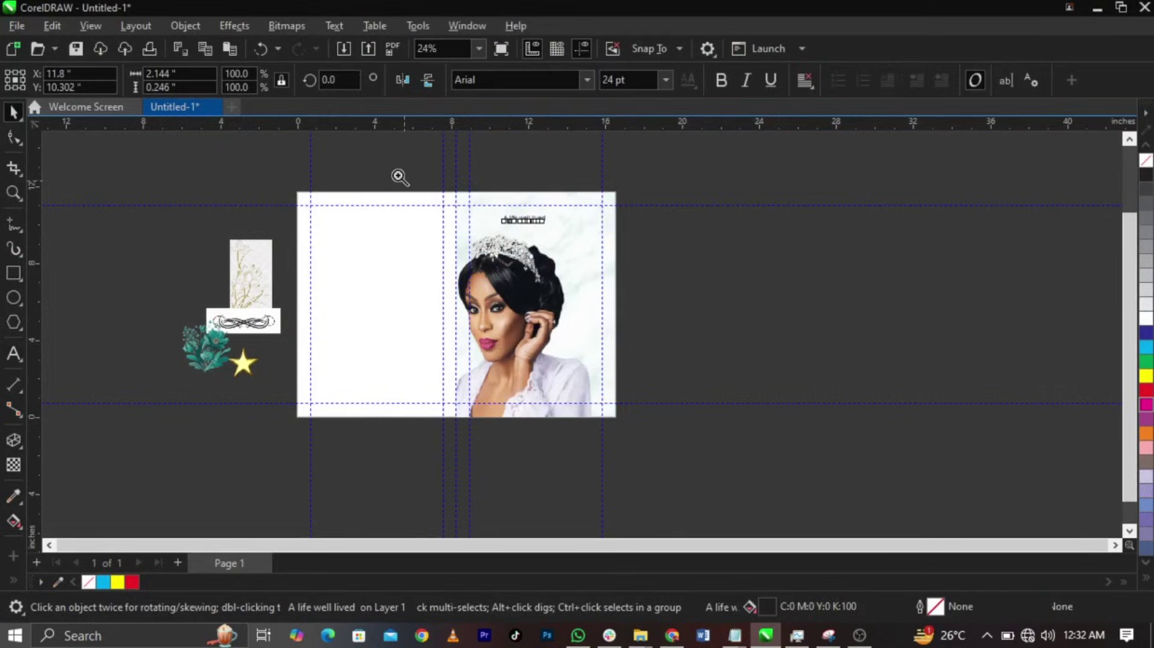
key(z)
drag(397, 173, 649, 266)
key(space)
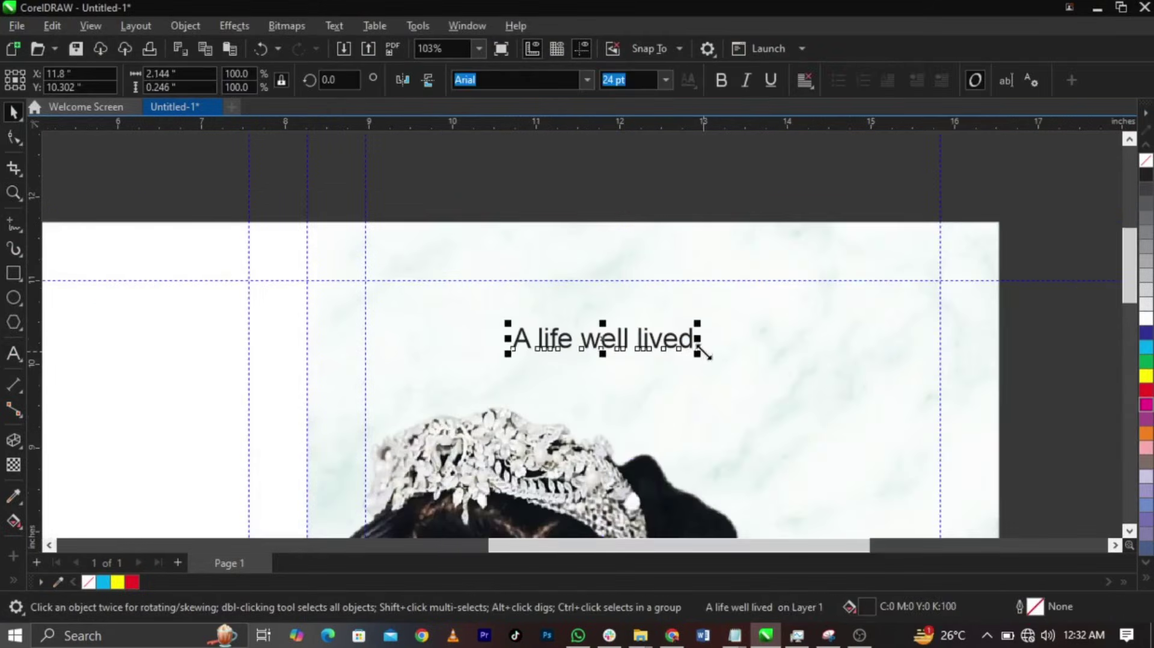
- Enlarge the title to about 65 pt, select 'lived', and find the font name Atlane in the notes
drag(823, 398, 825, 369)
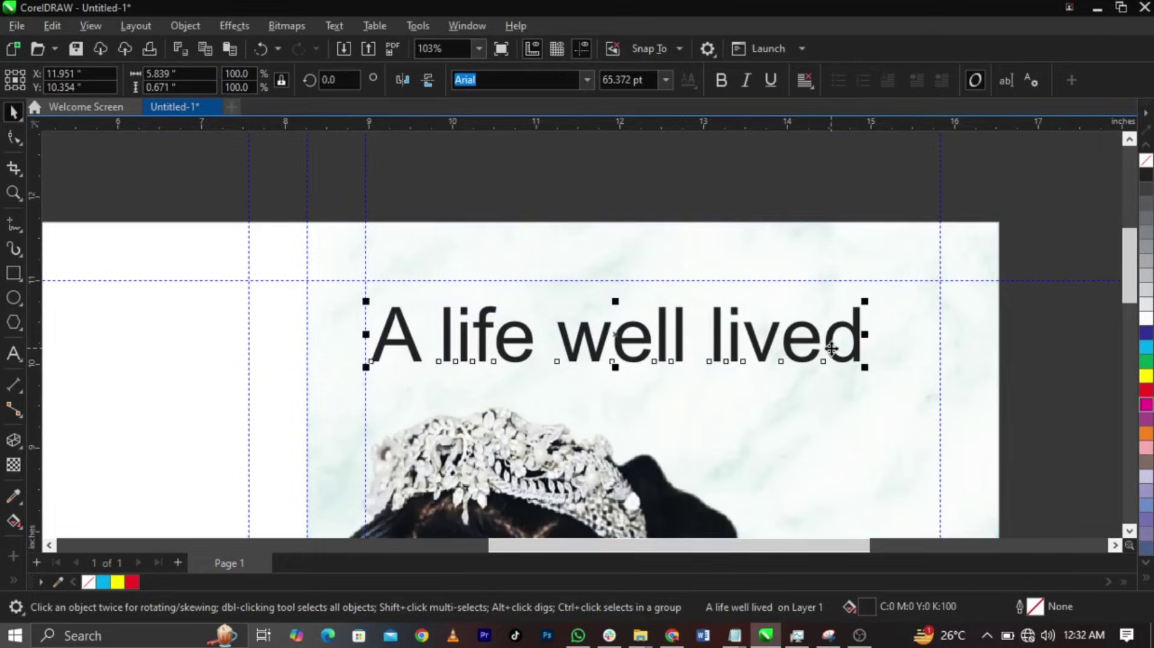
double_click(722, 356)
drag(710, 337, 756, 441)
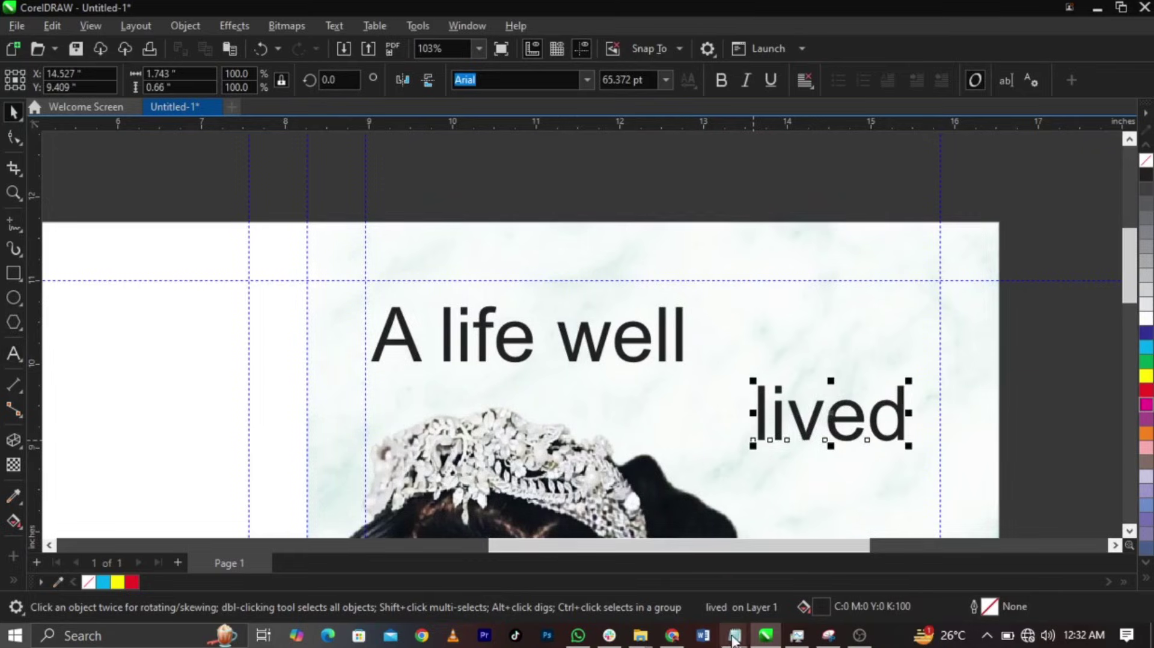
mouse_move(735, 641)
click(782, 599)
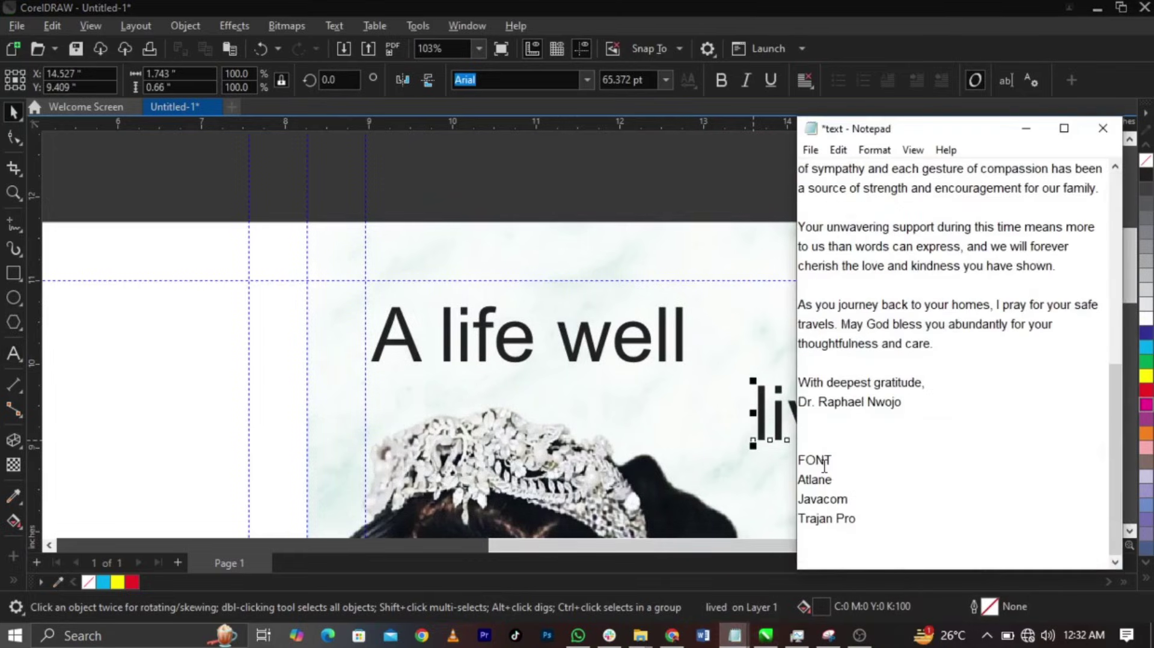
drag(839, 486, 800, 488)
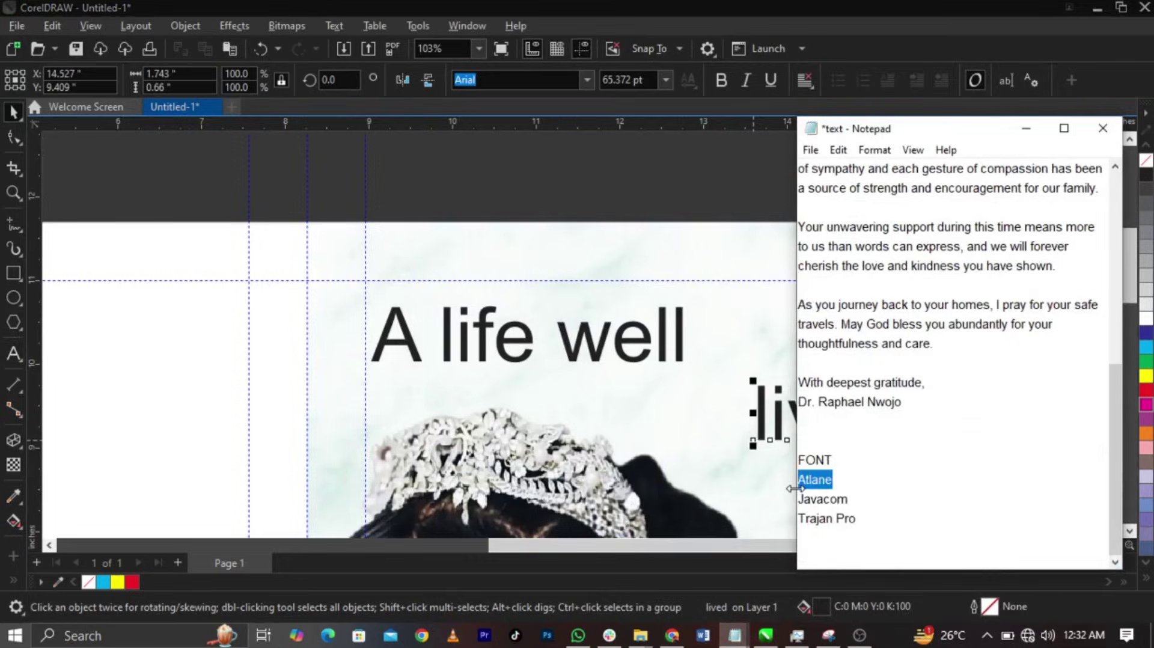
click(684, 357)
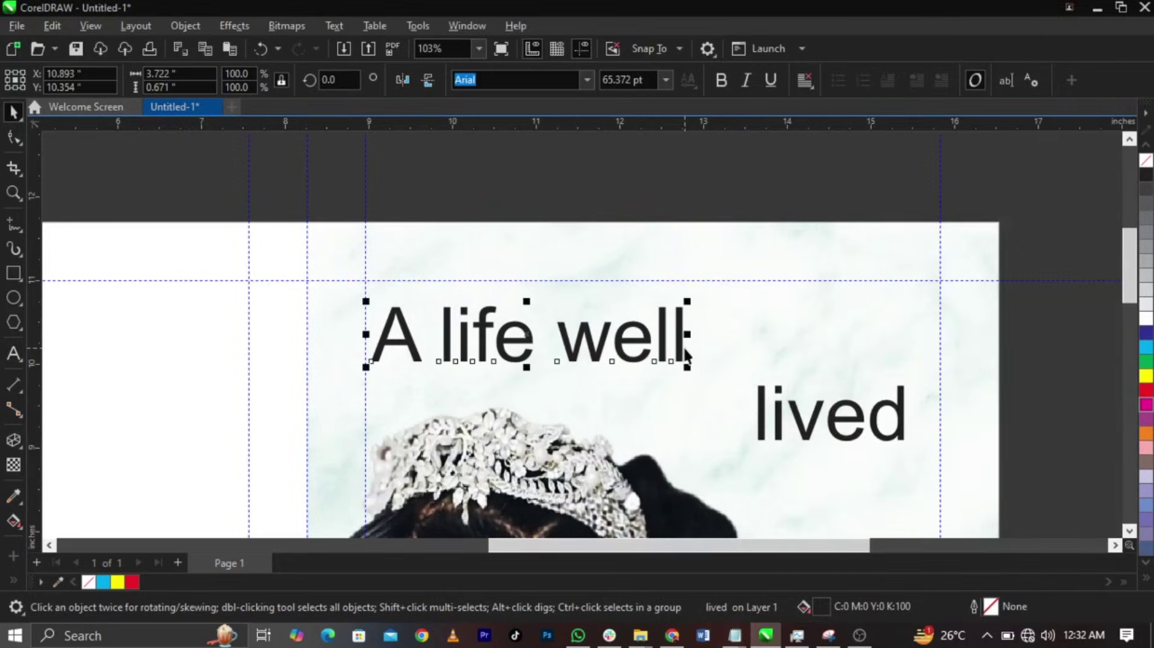
- Set 'A LIFE WELL' in the Atlane font and close the gap between LIFE and WELL
text(a)
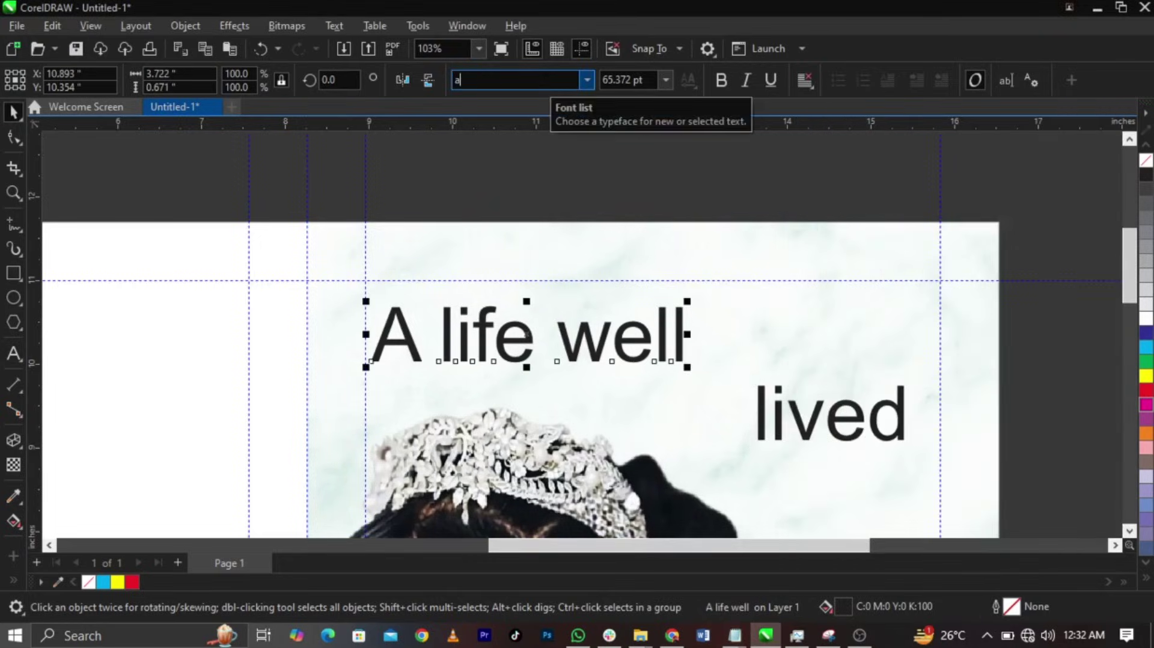
text(tlan)
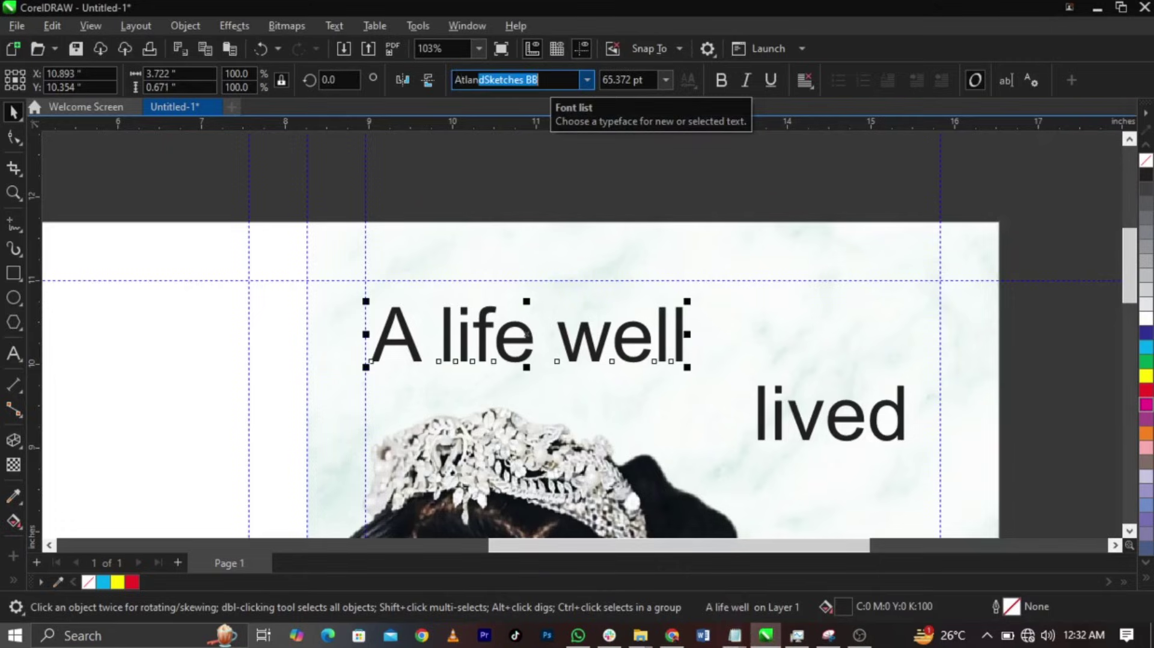
text(e)
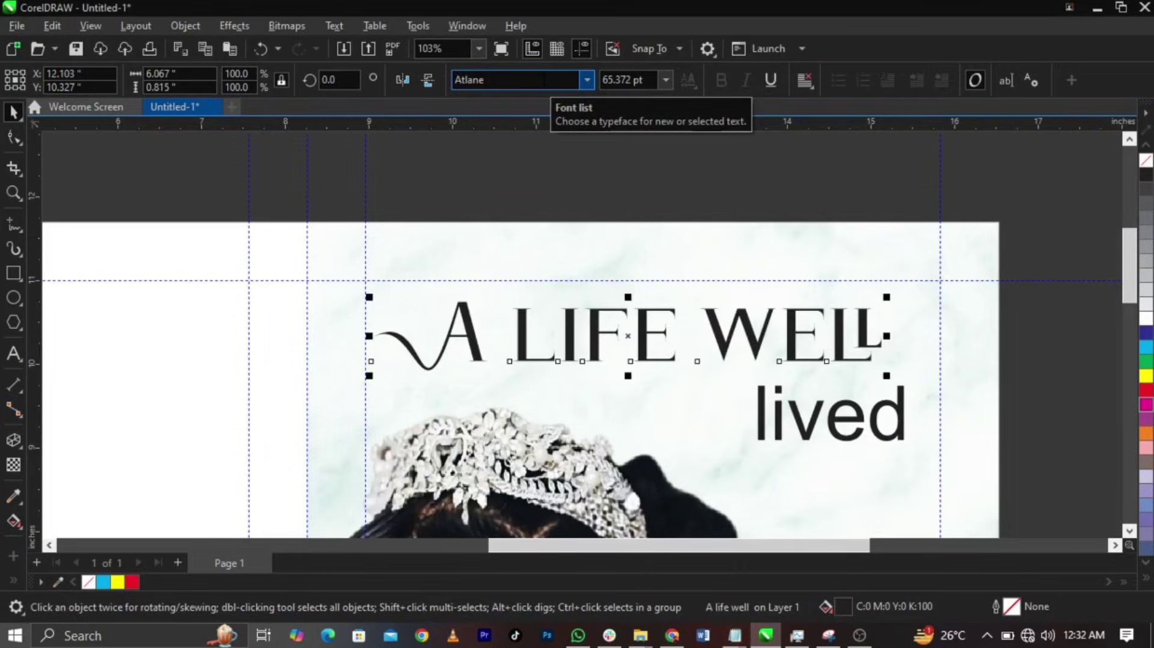
double_click(673, 360)
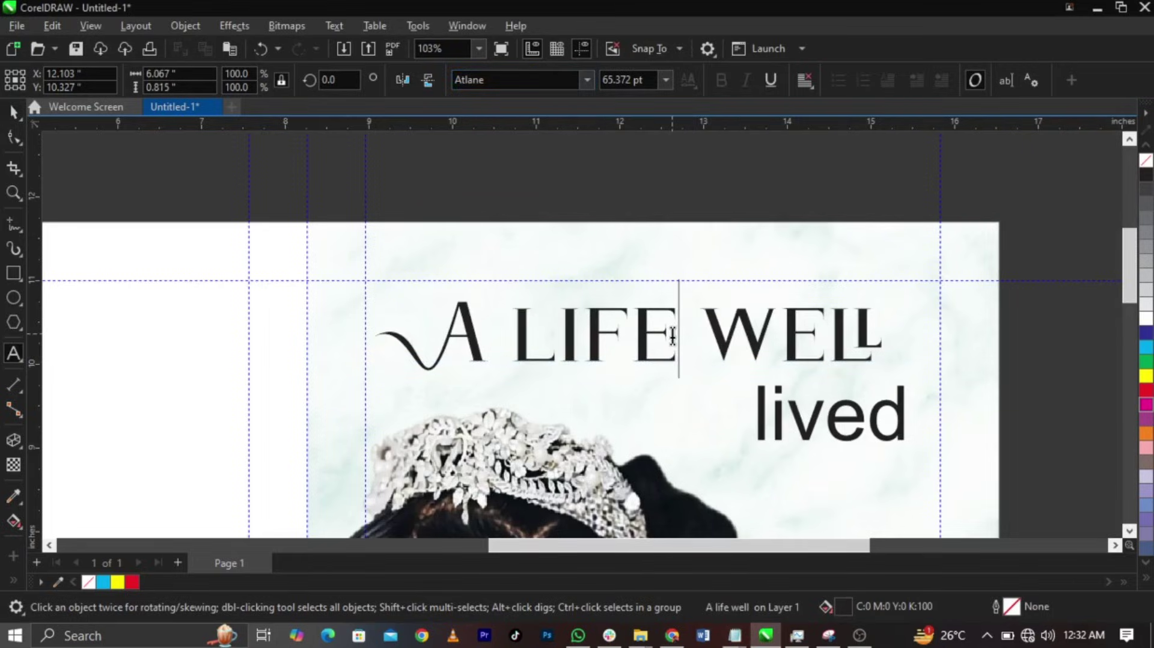
key(ctrl+shift+Left)
key(ctrl+shift+Left)
key(ctrl+shift+Left)
key(ctrl+shift+Left)
key(ctrl+shift+Left)
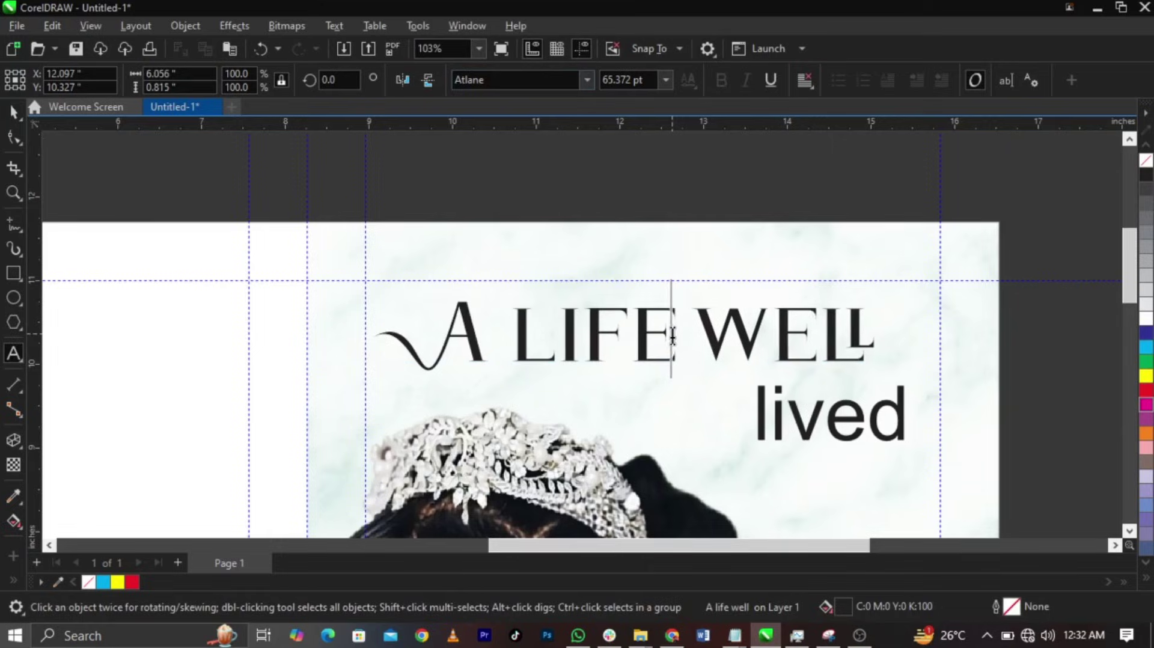
key(ctrl+space)
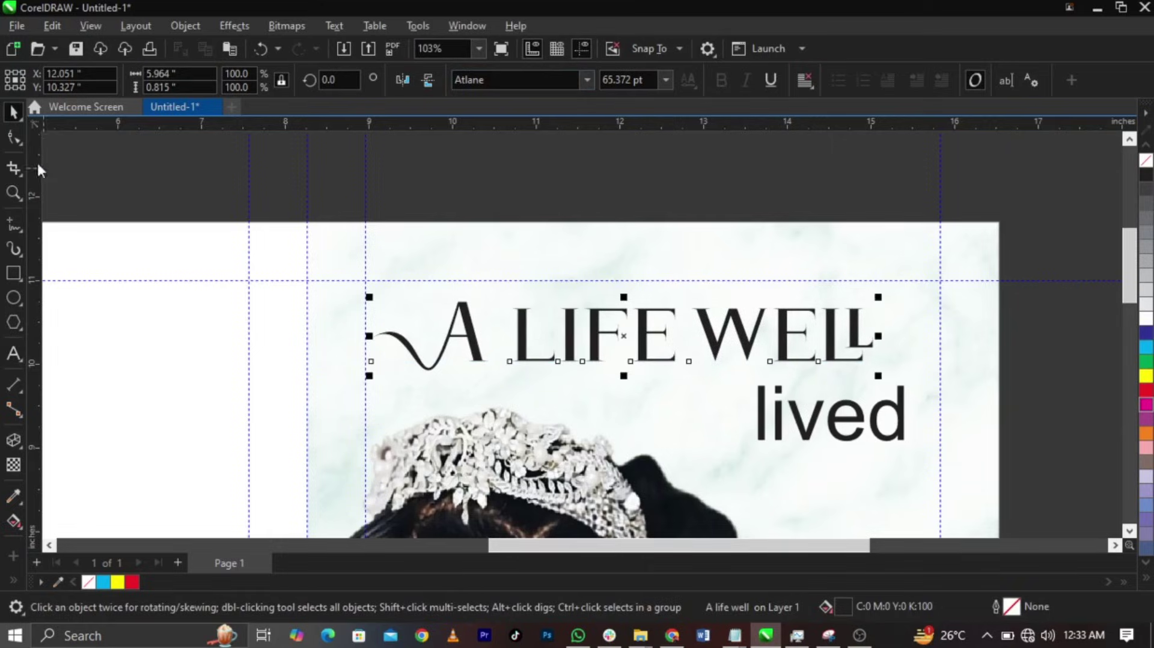
- Tighten the letter spacing of A LIFE WELL and enlarge it to about 81.5 pt
click(15, 137)
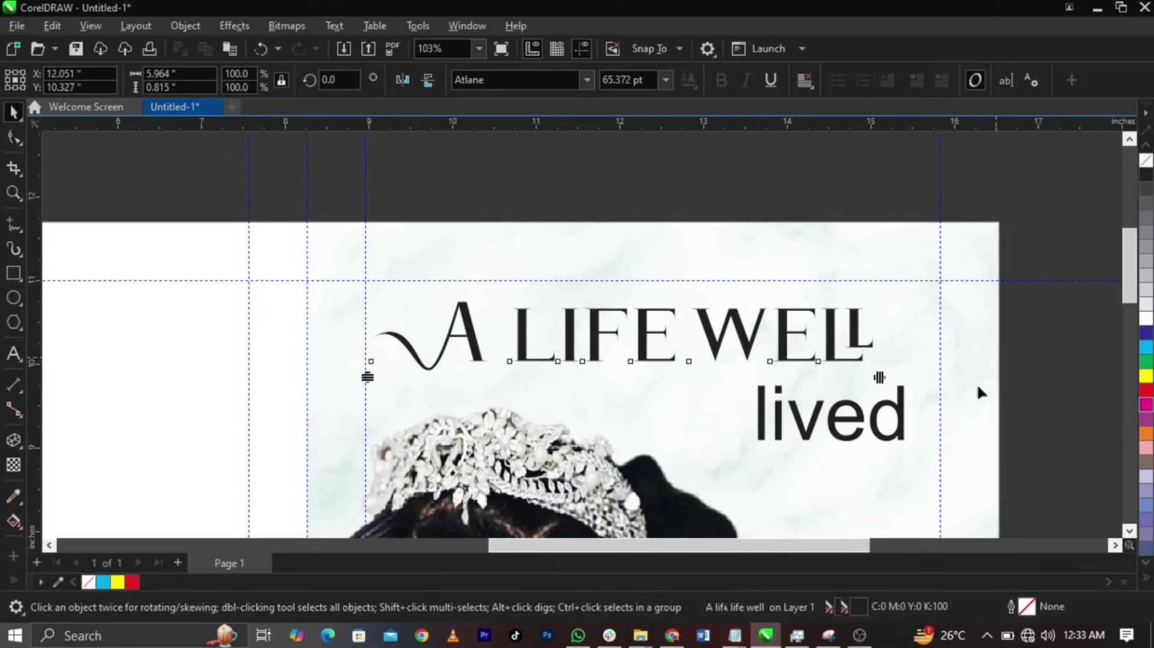
drag(881, 379, 795, 390)
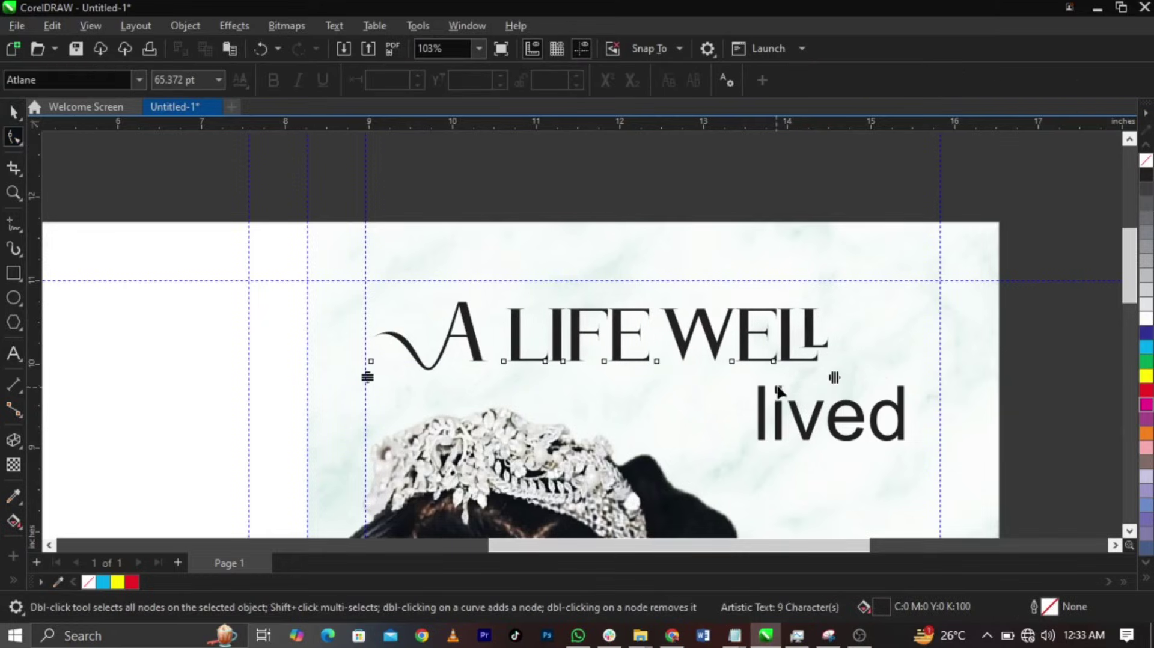
key(ctrl+z)
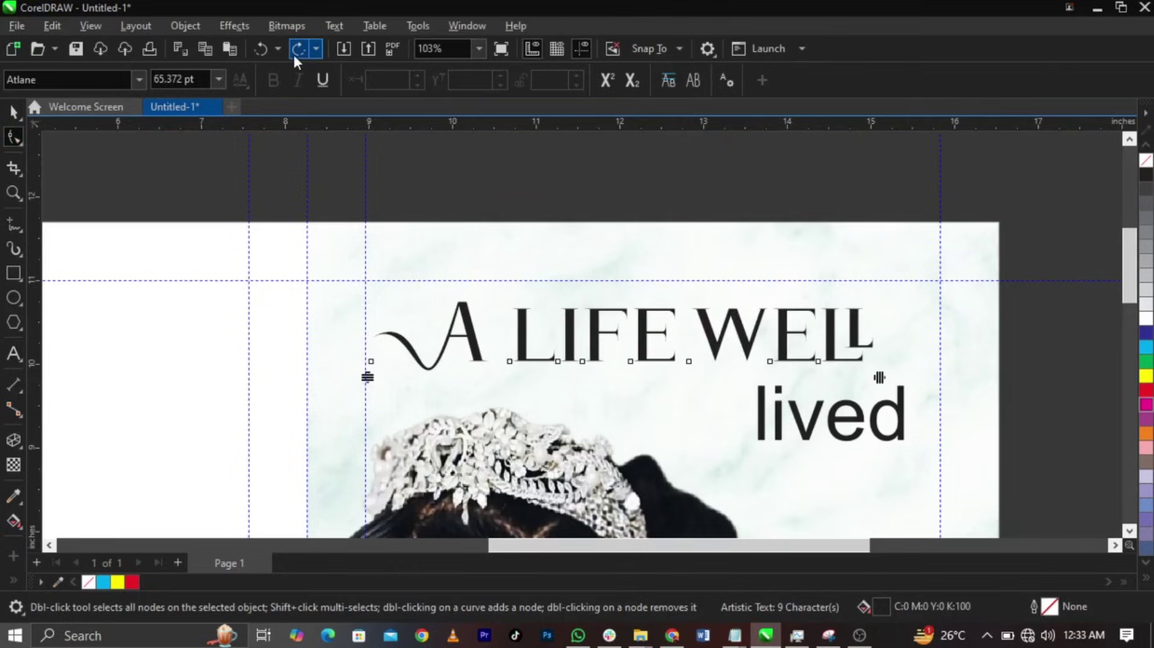
click(294, 53)
click(258, 51)
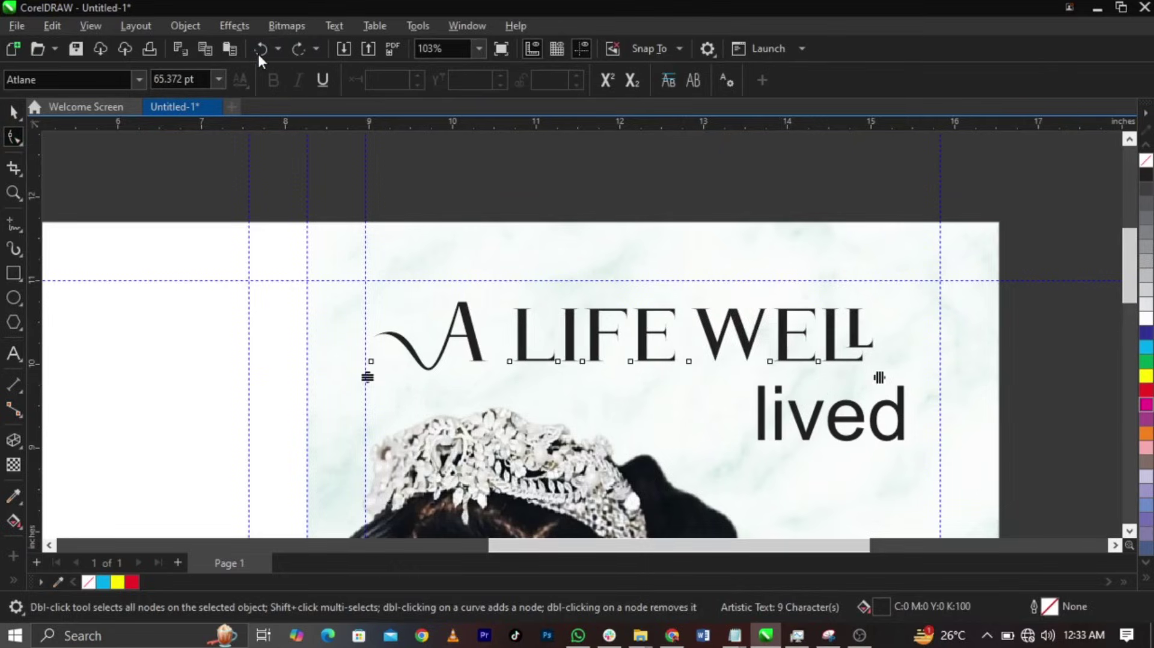
click(294, 58)
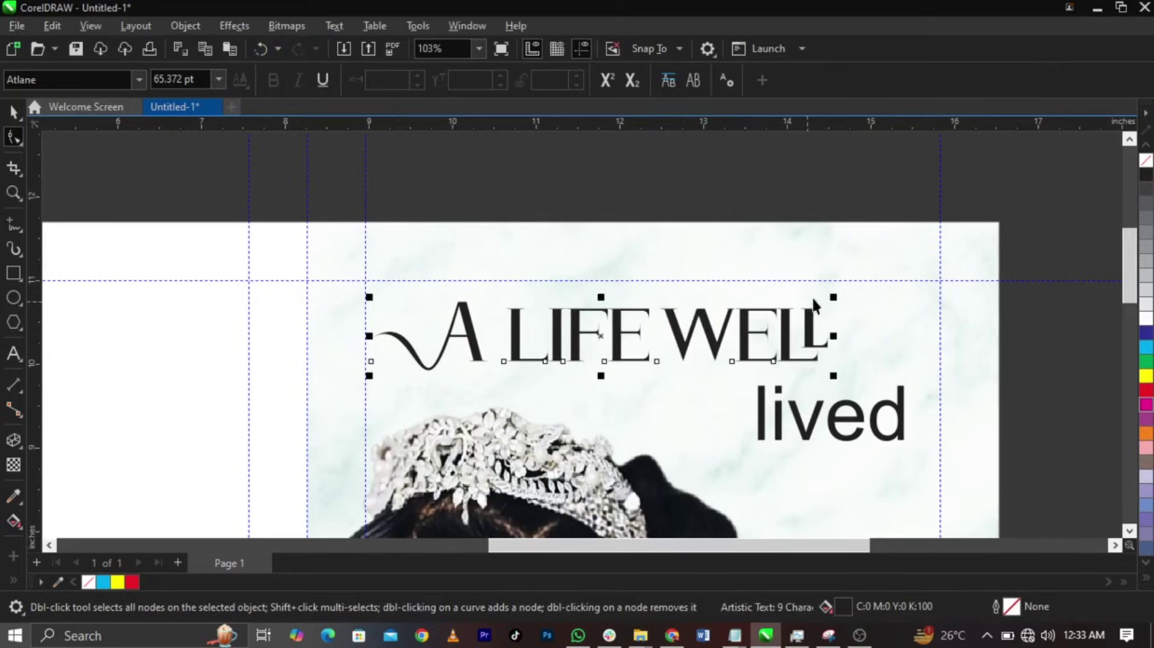
key(space)
drag(835, 297, 942, 250)
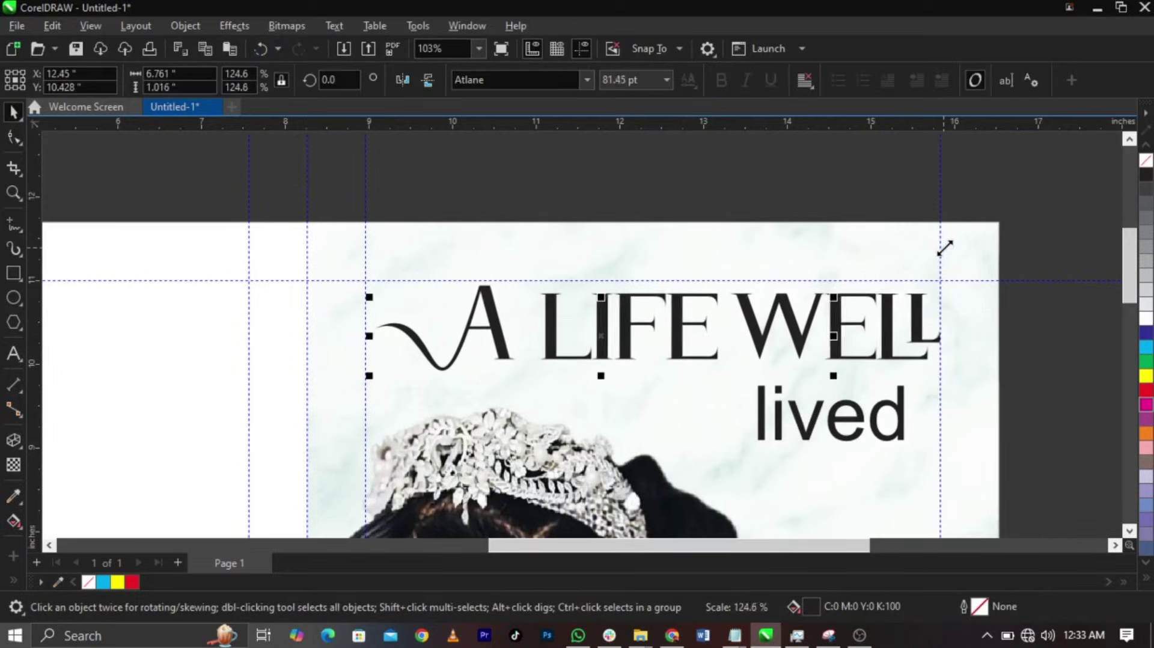
drag(844, 310, 844, 316)
click(814, 424)
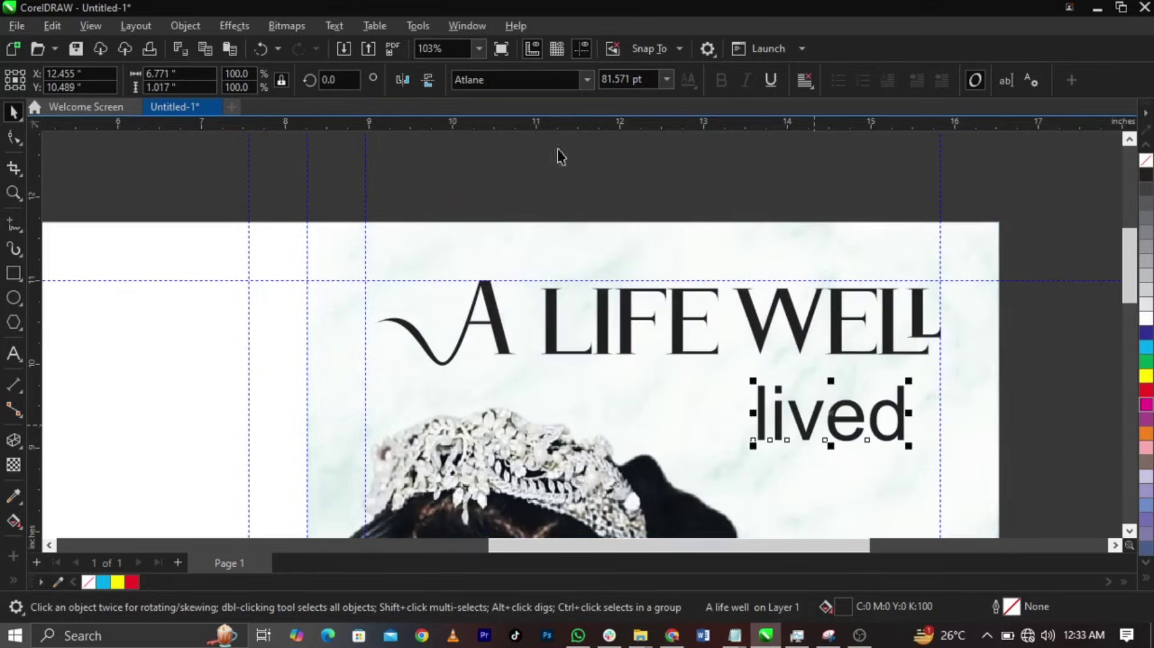
- Set 'lived' in the Javacom font and capitalise it to 'Lived'
click(519, 76)
key(BackSpace)
text(Javacom)
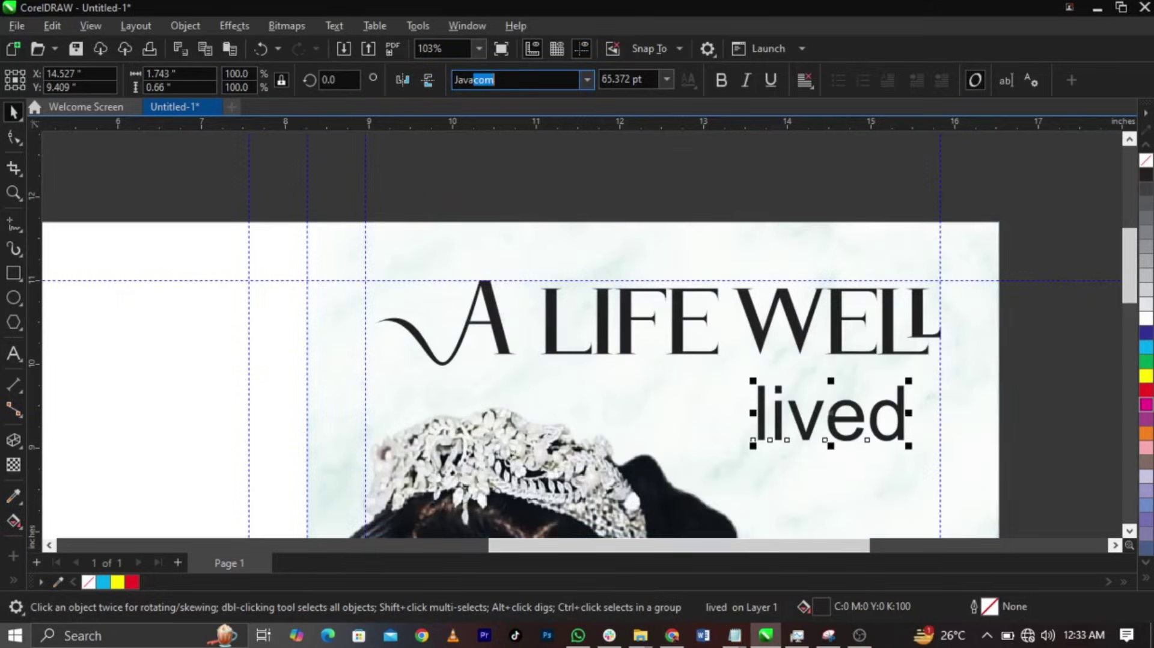
key(Return)
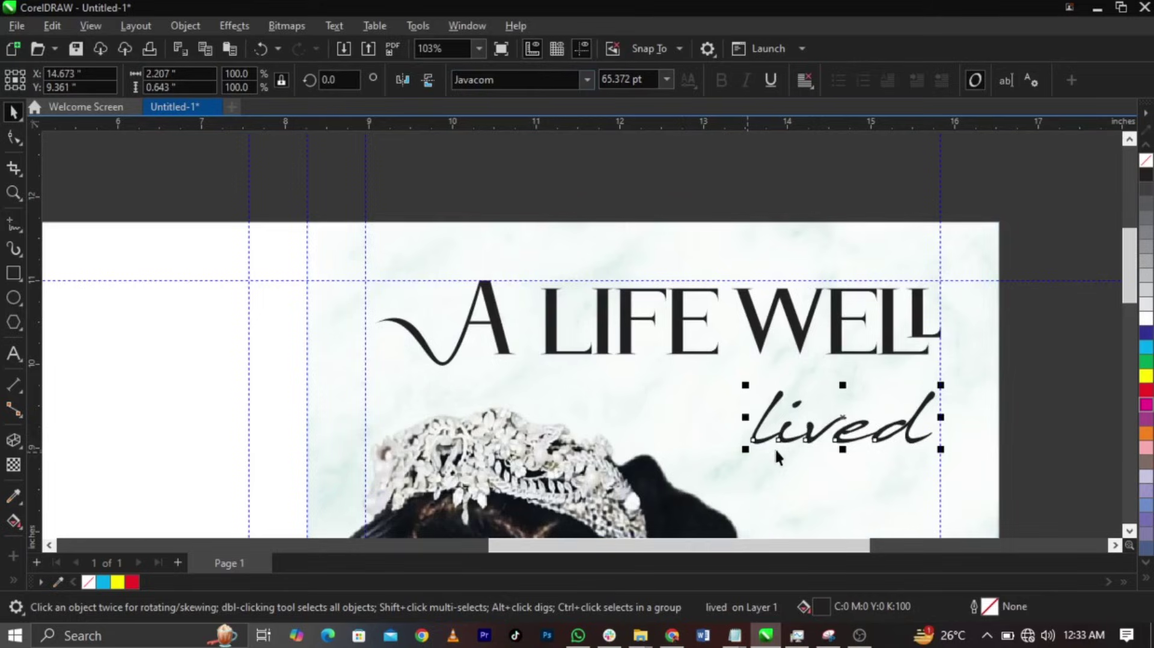
double_click(775, 448)
drag(781, 457, 763, 490)
text(L)
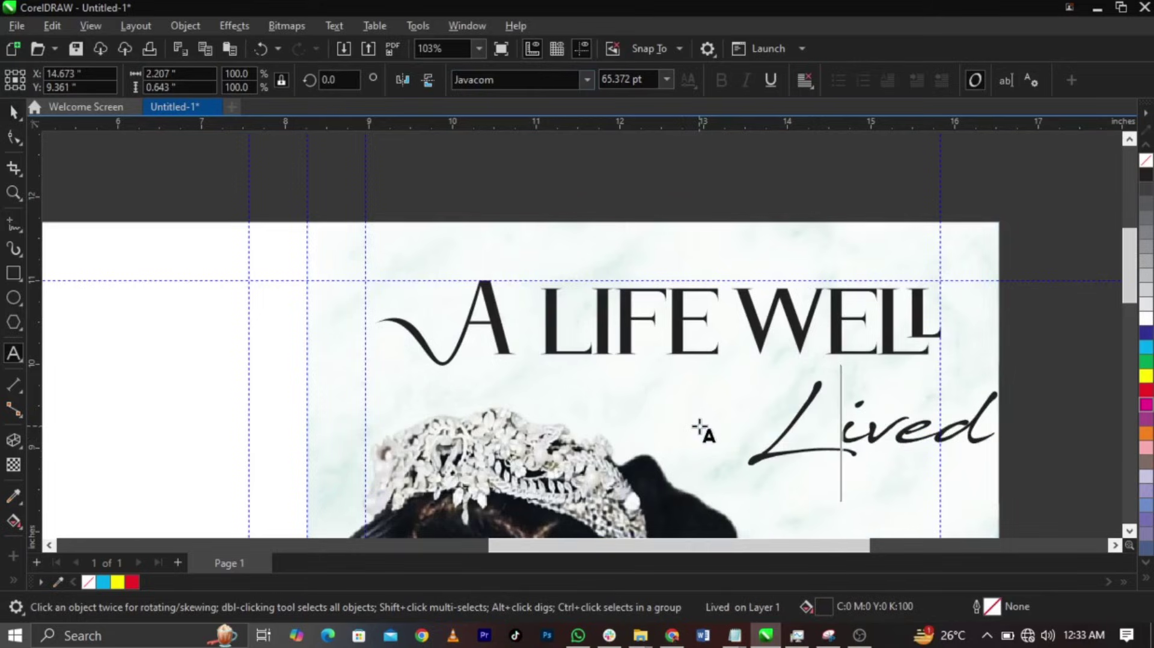
key(ctrl+space)
- Move Lived beneath A LIFE WELL and enlarge it to about 70 pt
drag(801, 429, 715, 391)
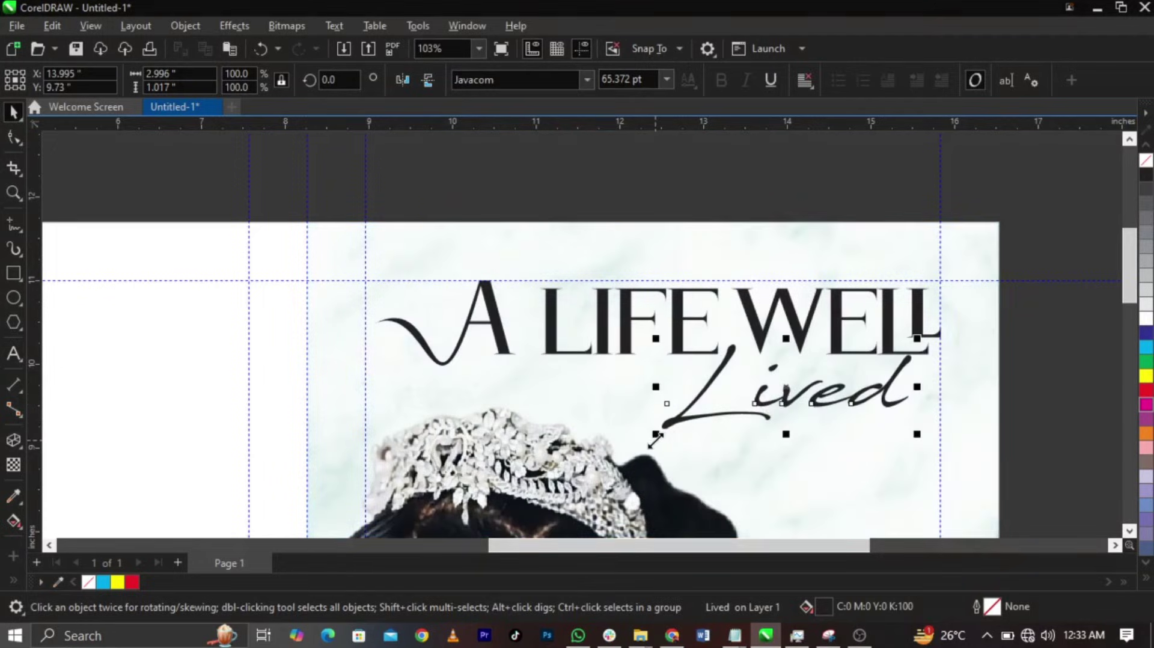
drag(656, 437, 637, 446)
drag(776, 402, 784, 402)
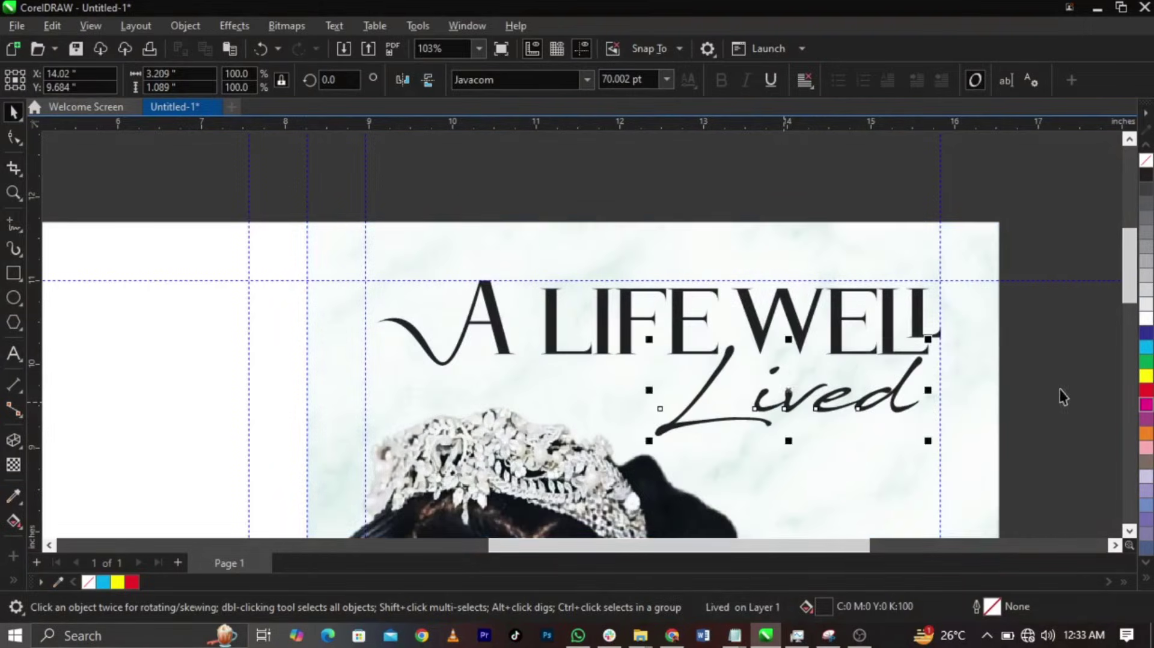
scroll(909, 272, down, 4)
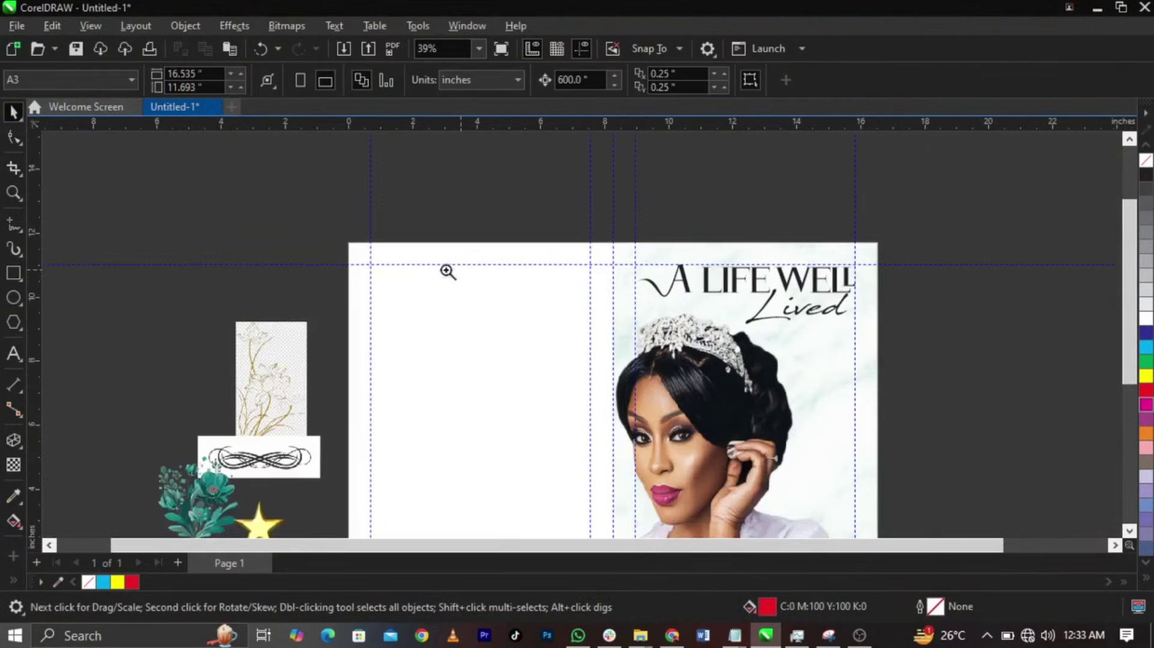
- Zoom to fit the page and paste a copy of the teal flower beside the right panel
key(z)
drag(337, 239, 889, 500)
key(space)
click(863, 373)
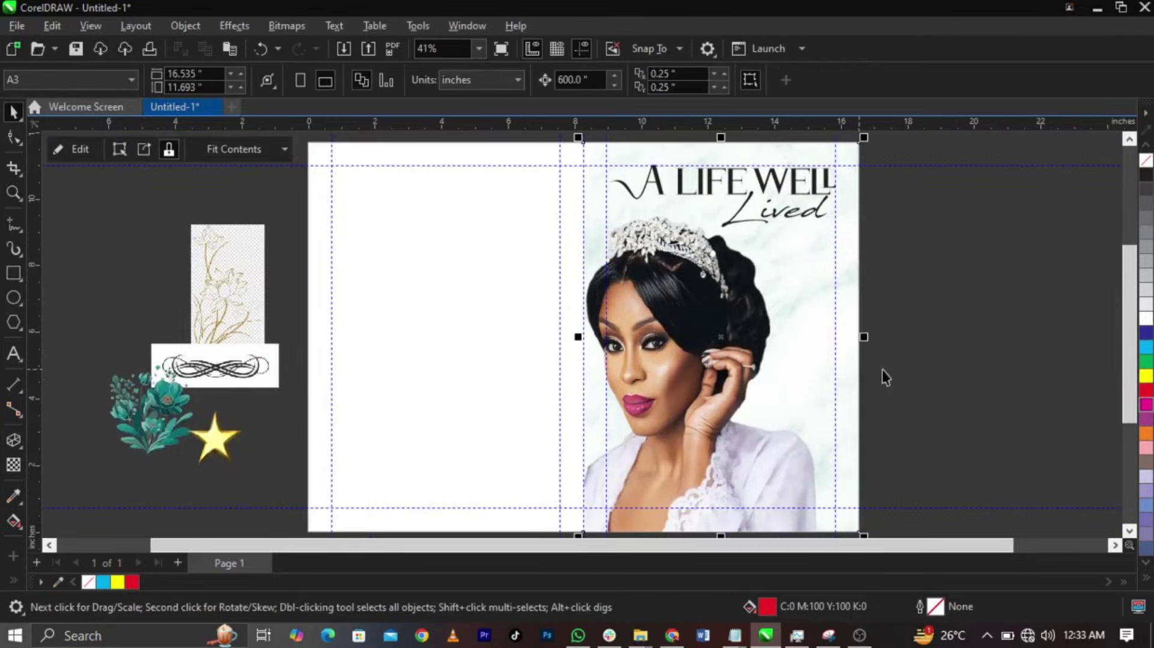
click(908, 359)
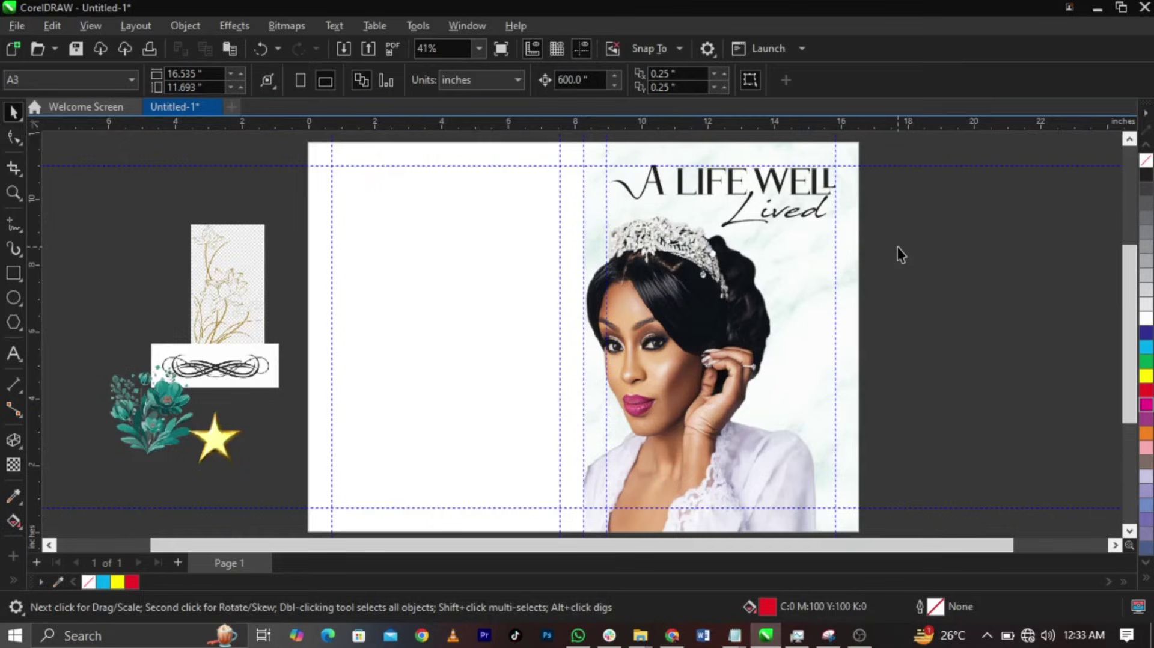
drag(898, 247, 598, 163)
key(ctrl+v)
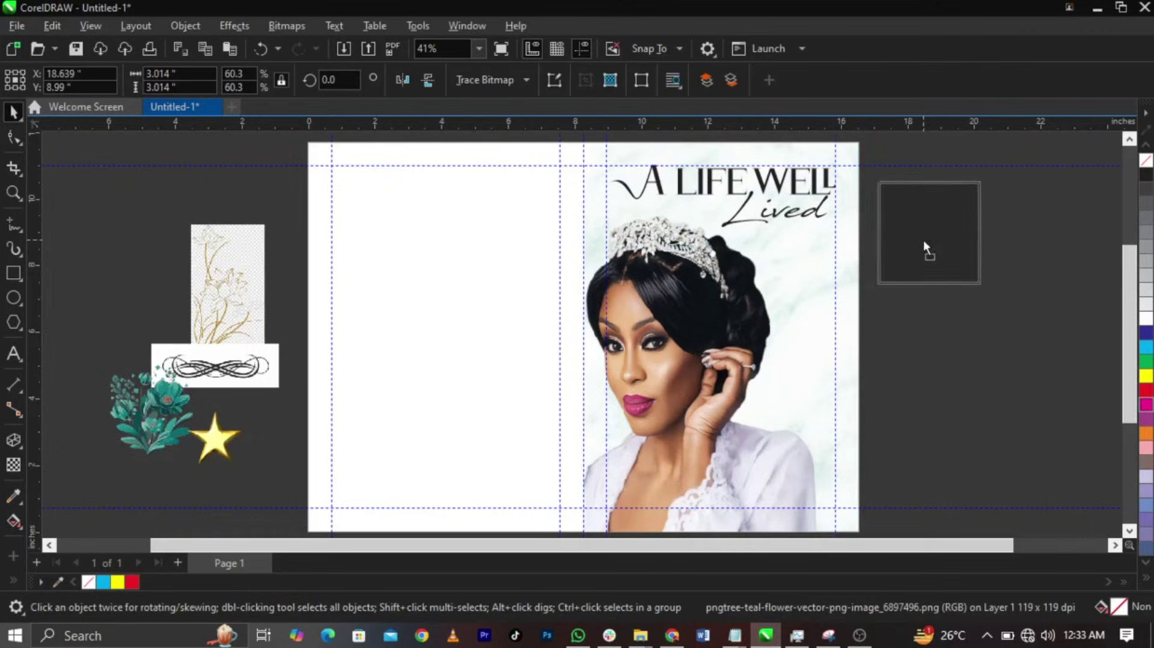
- Sample the flower's teal (#09484A) with the Color Eyedropper and apply it to A LIFE WELL
scroll(923, 246, up, 4)
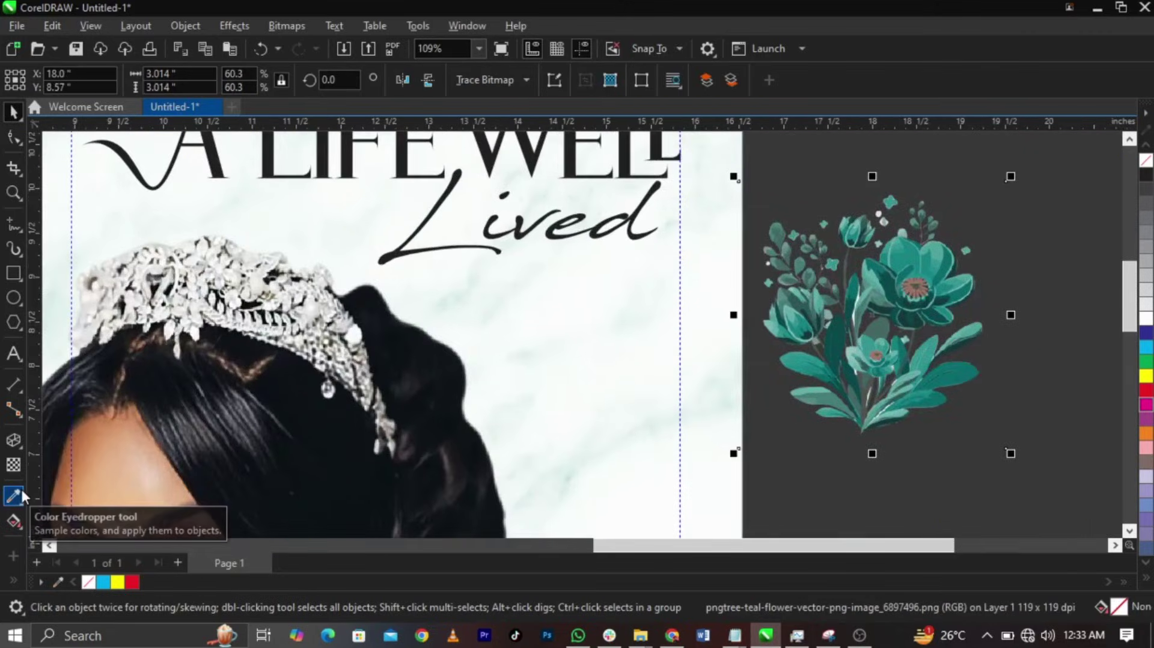
click(22, 490)
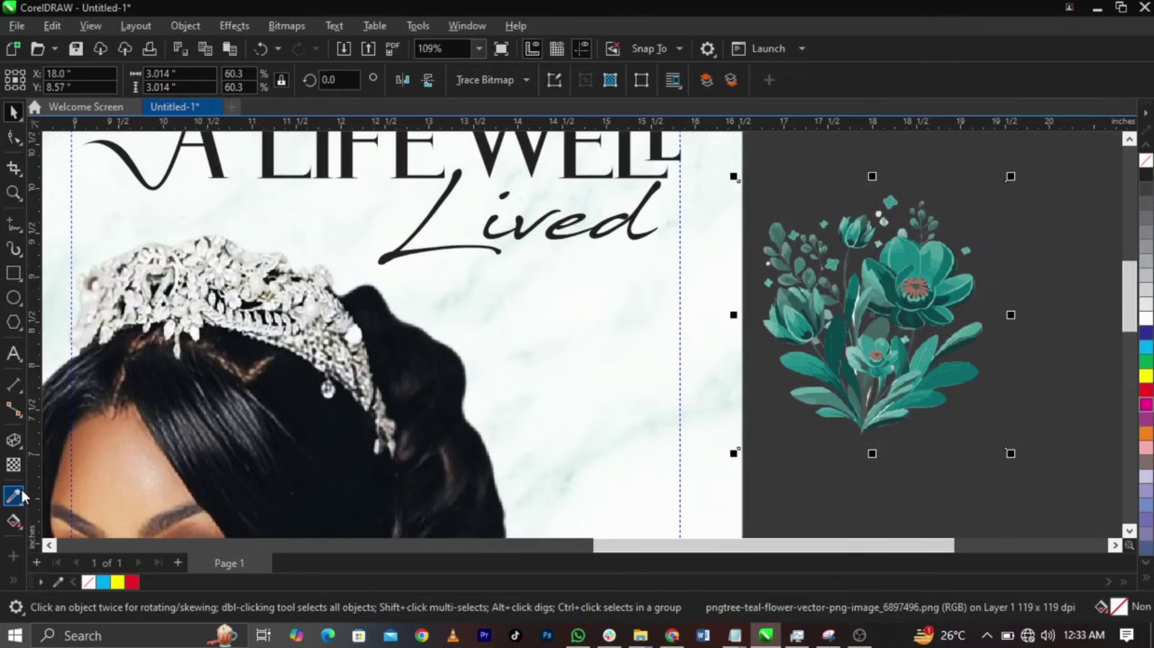
click(946, 308)
scroll(945, 308, down, 1)
scroll(632, 228, up, 2)
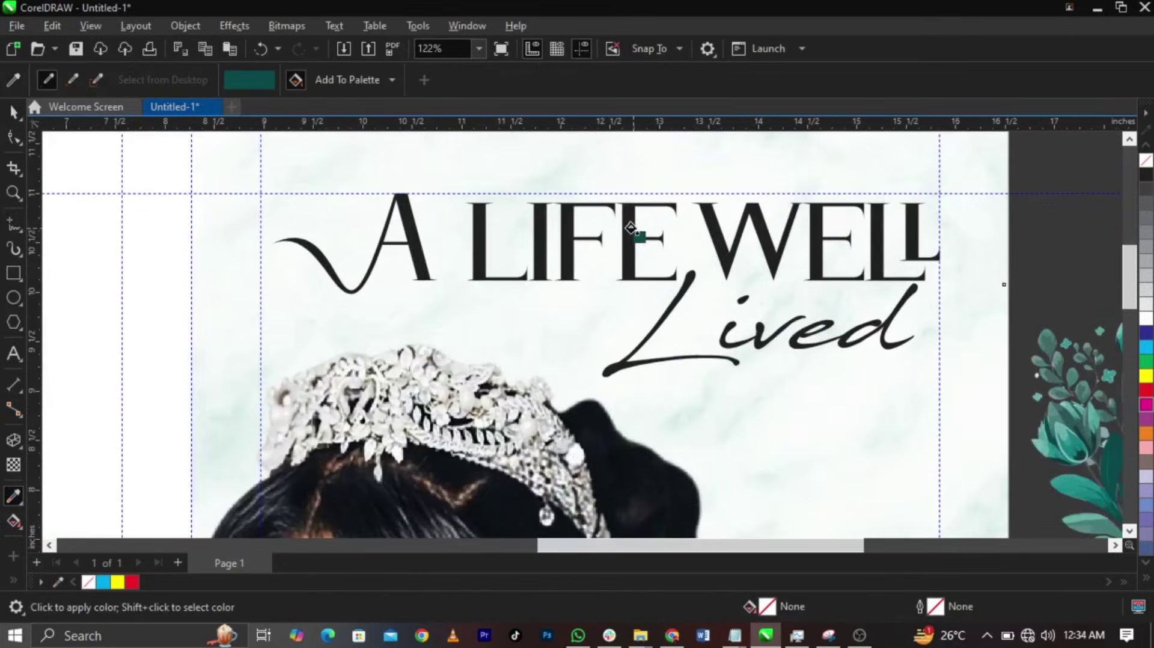
click(631, 229)
- Select both titles and apply the sampled teal swatch so Lived turns teal too
click(13, 112)
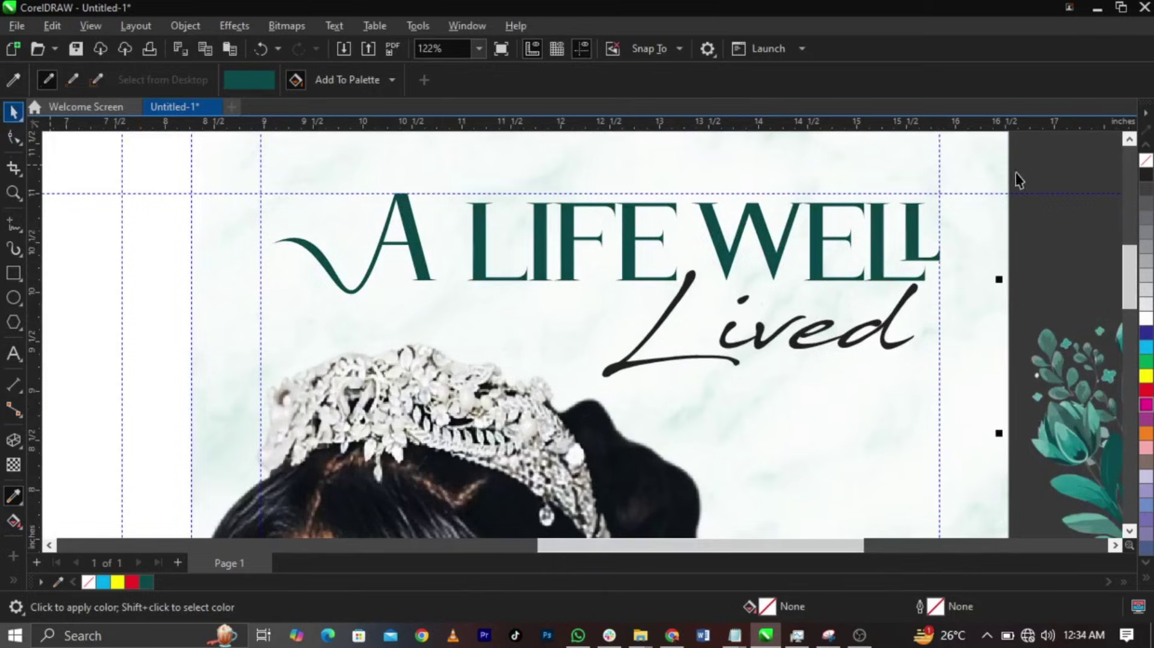
drag(1035, 159, 229, 374)
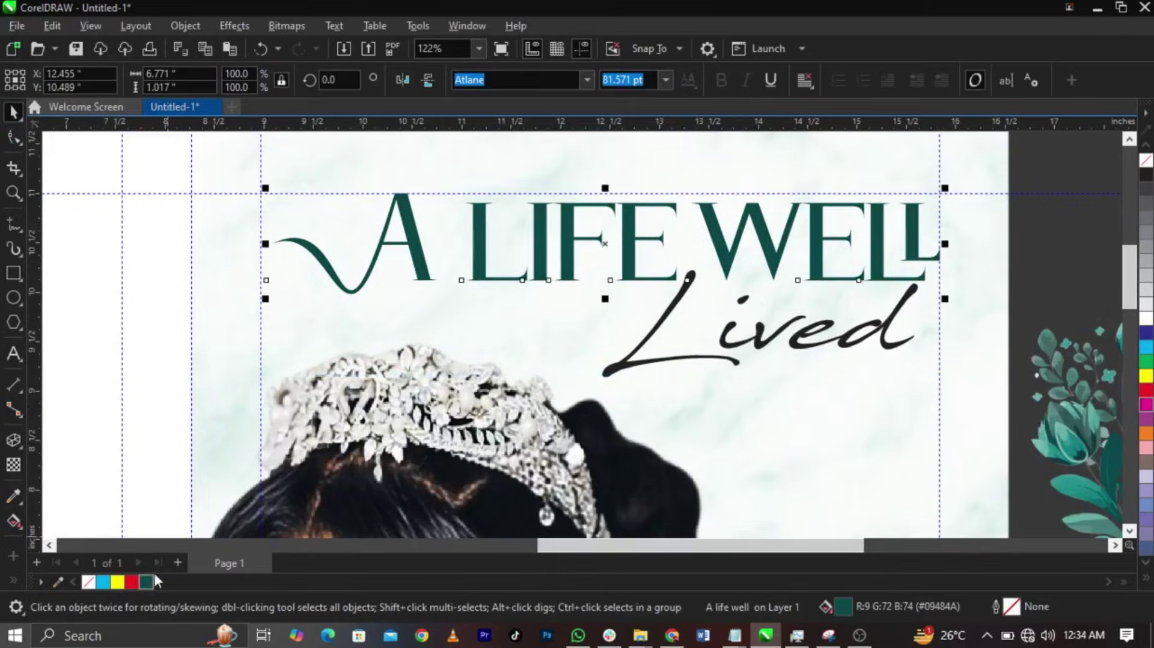
scroll(723, 225, down, 1)
drag(1034, 167, 299, 442)
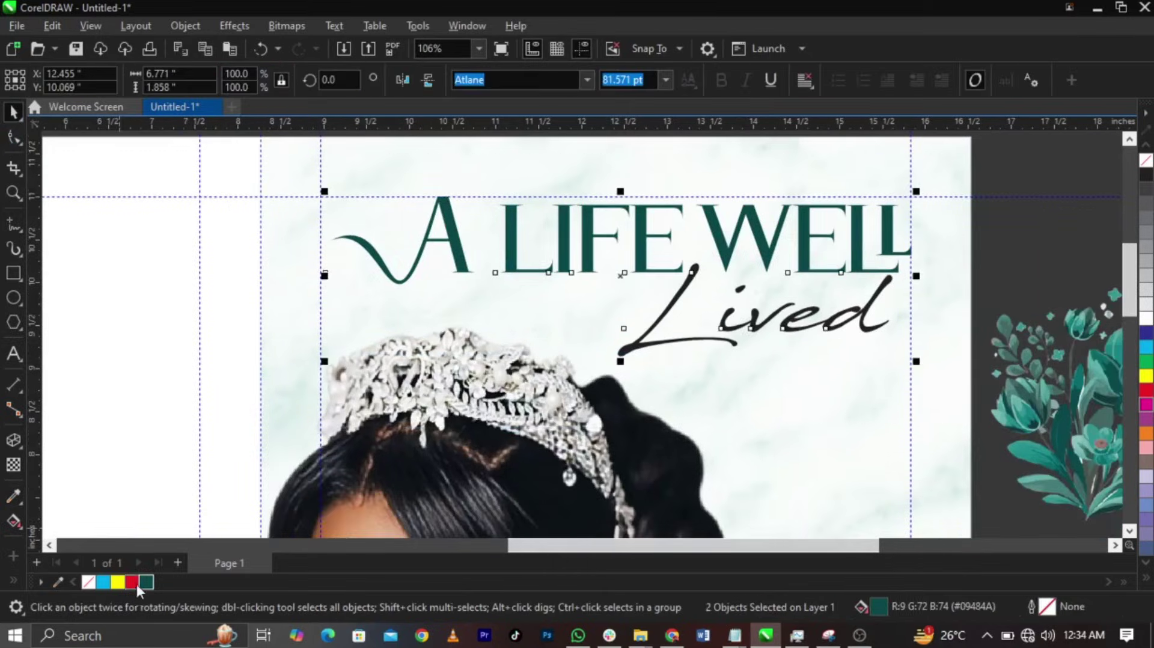
click(146, 583)
scroll(766, 318, down, 3)
scroll(771, 327, up, 1)
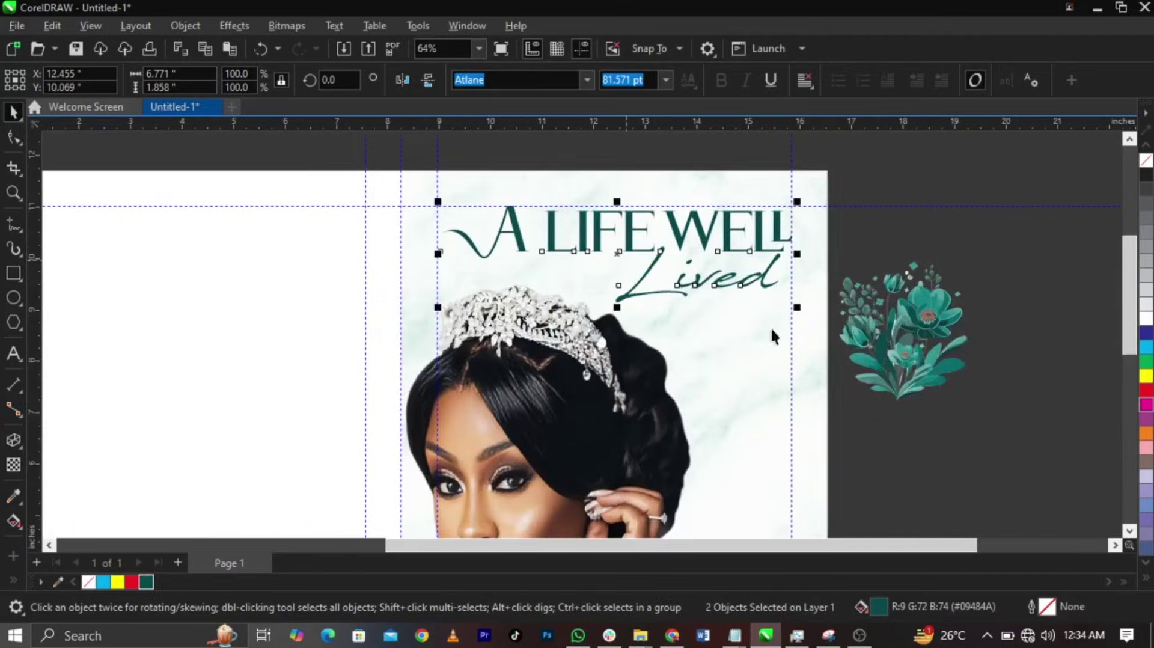
key(Escape)
scroll(765, 316, down, 2)
click(868, 319)
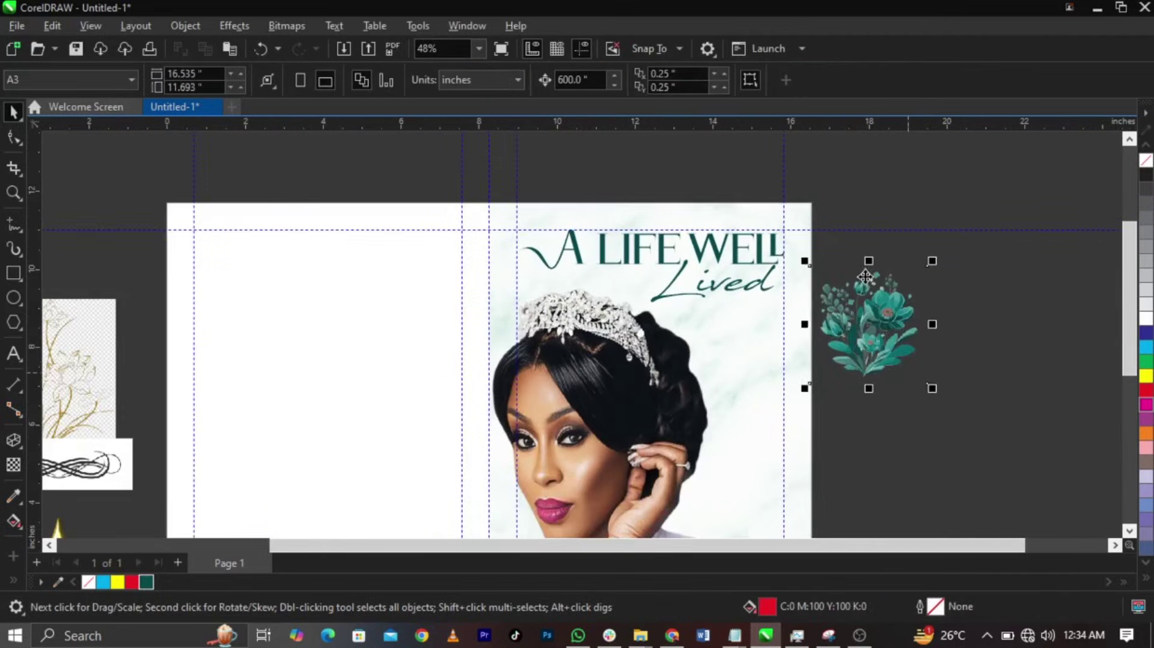
- Place the gold star beside the portrait's hair
scroll(872, 319, down, 2)
drag(309, 471, 763, 364)
key(F2)
drag(559, 297, 953, 451)
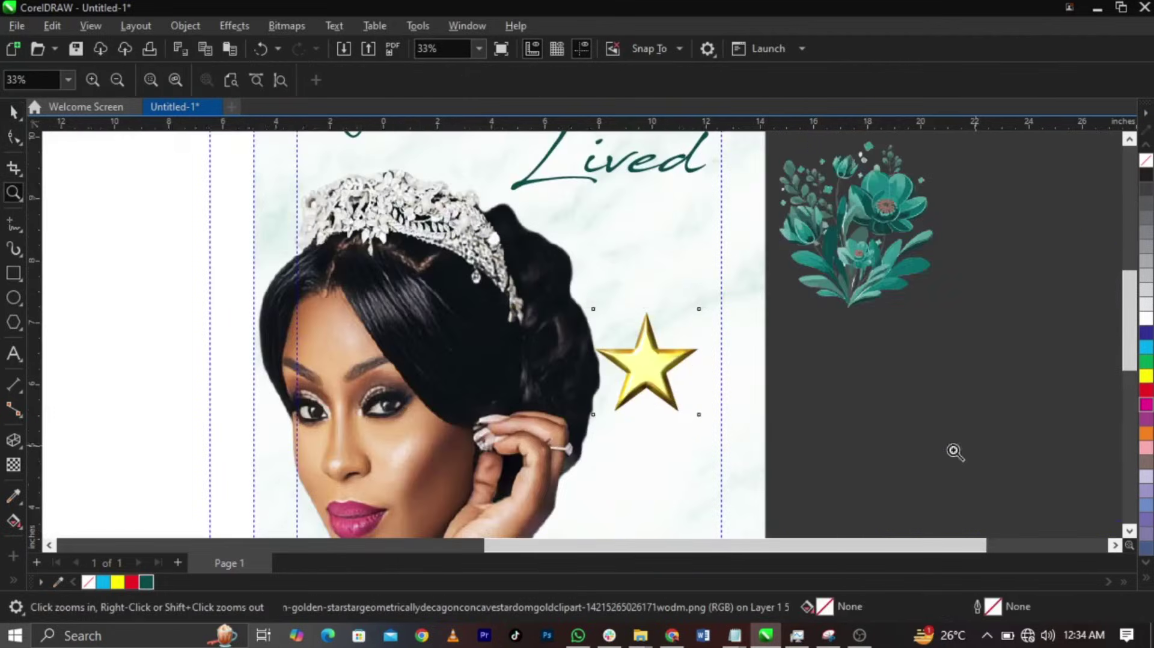
- Copy the HEAVEN'S NEWEST STAR lines from Notepad and paste them as text beside the star
click(746, 638)
click(775, 568)
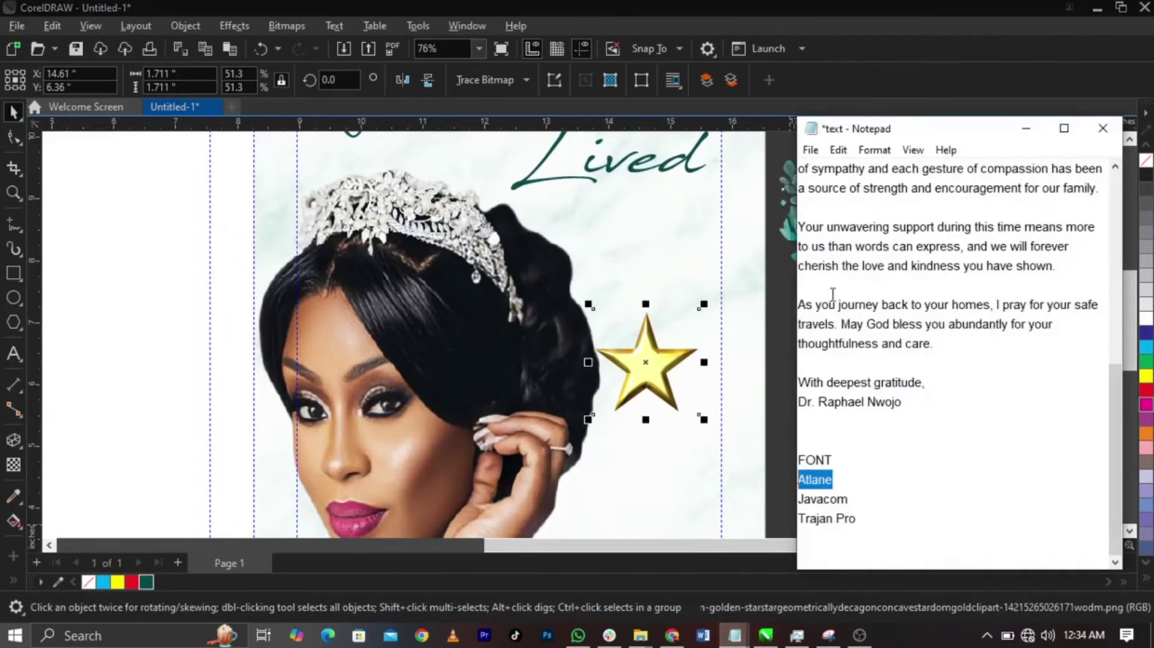
scroll(839, 292, up, 10)
drag(905, 363, 788, 344)
key(ctrl+c)
click(631, 347)
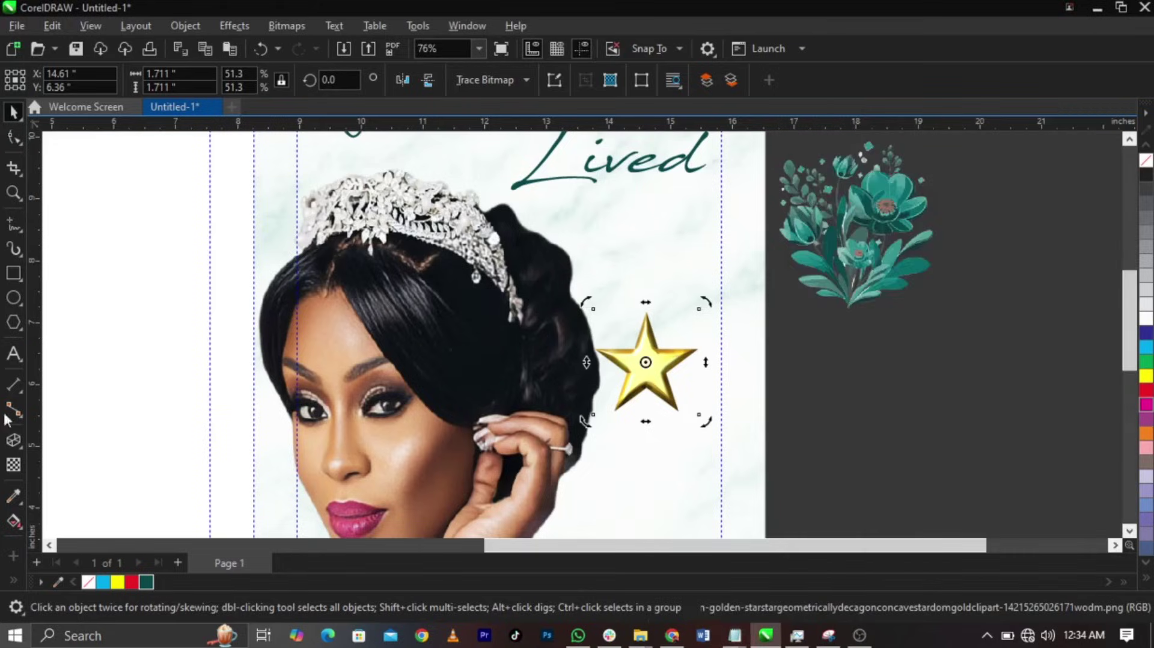
key(F8)
click(605, 272)
key(ctrl+v)
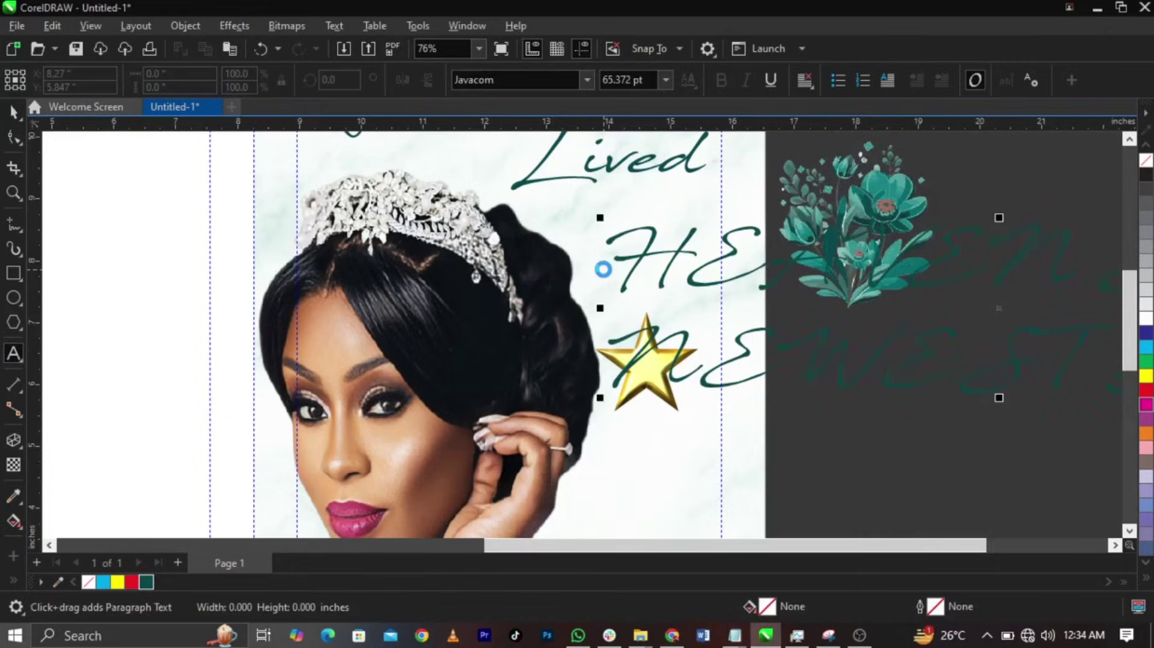
- Set the HEAVEN'S NEWEST STAR heading in the Trajan Pro font
key(ctrl+space)
click(517, 80)
text(t)
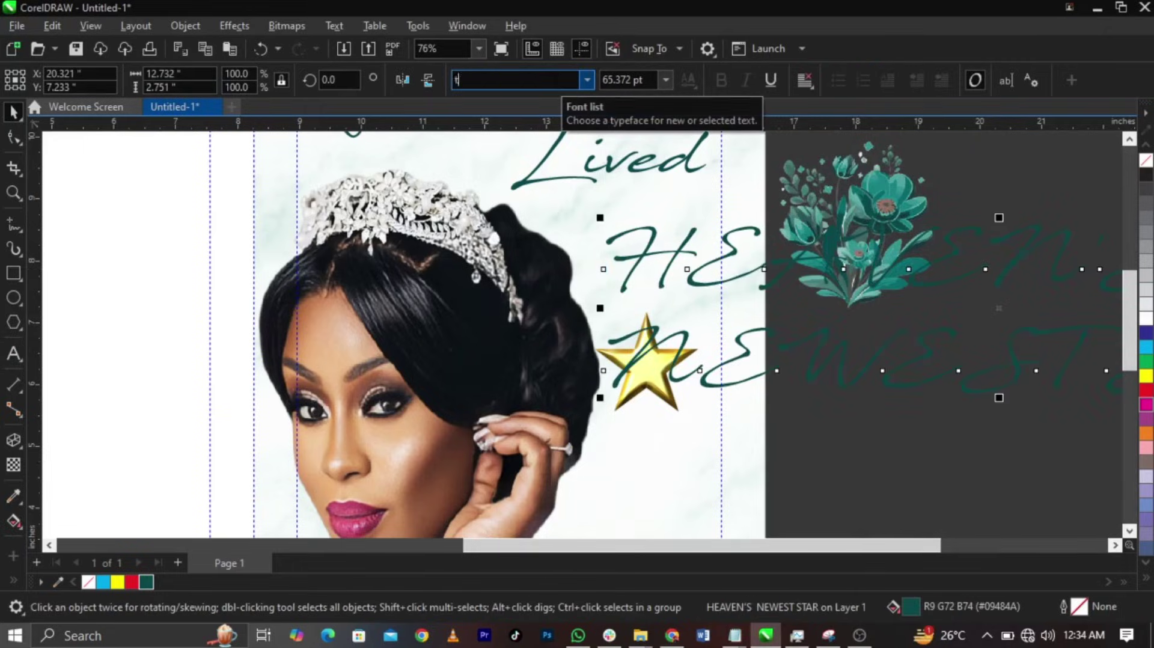
text(raj)
key(Return)
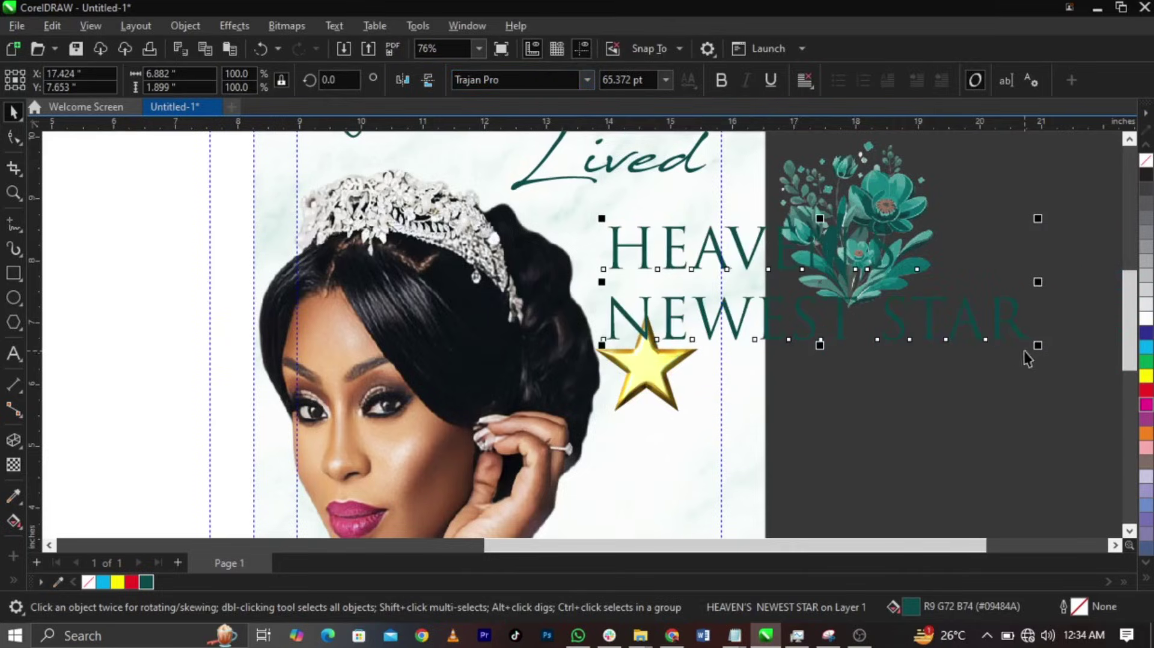
- Shrink the heading to about 15.9 pt and place it just below Lived
drag(1033, 348, 712, 338)
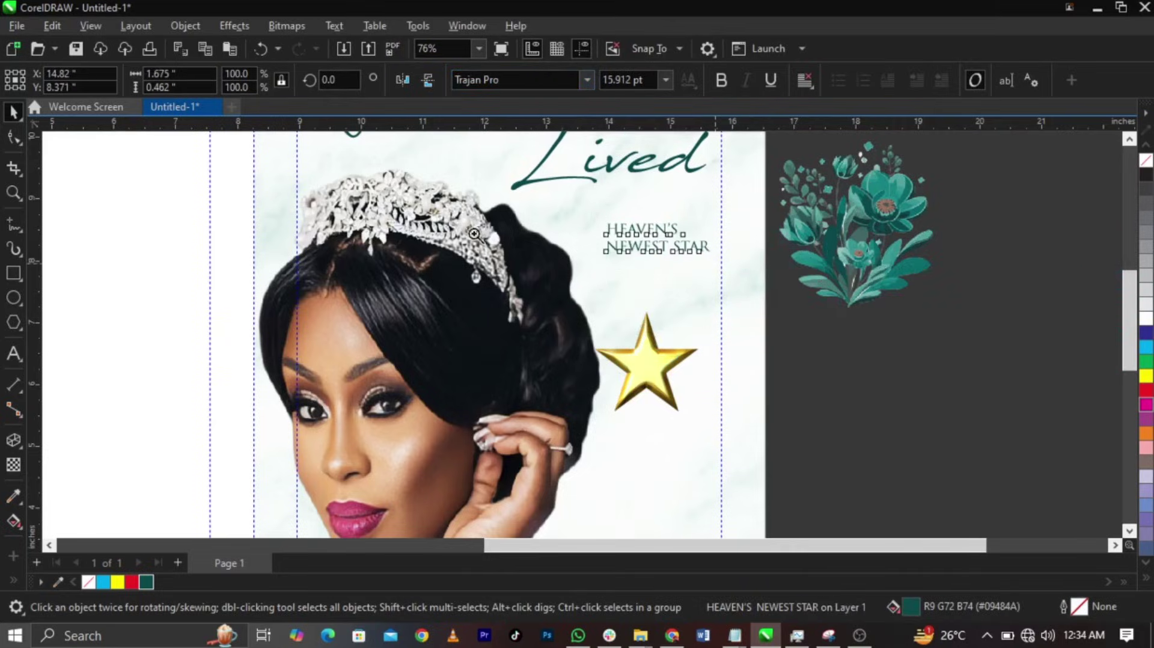
key(z)
drag(441, 190, 831, 363)
key(space)
drag(734, 293, 811, 294)
scroll(811, 294, up, 2)
scroll(728, 294, down, 1)
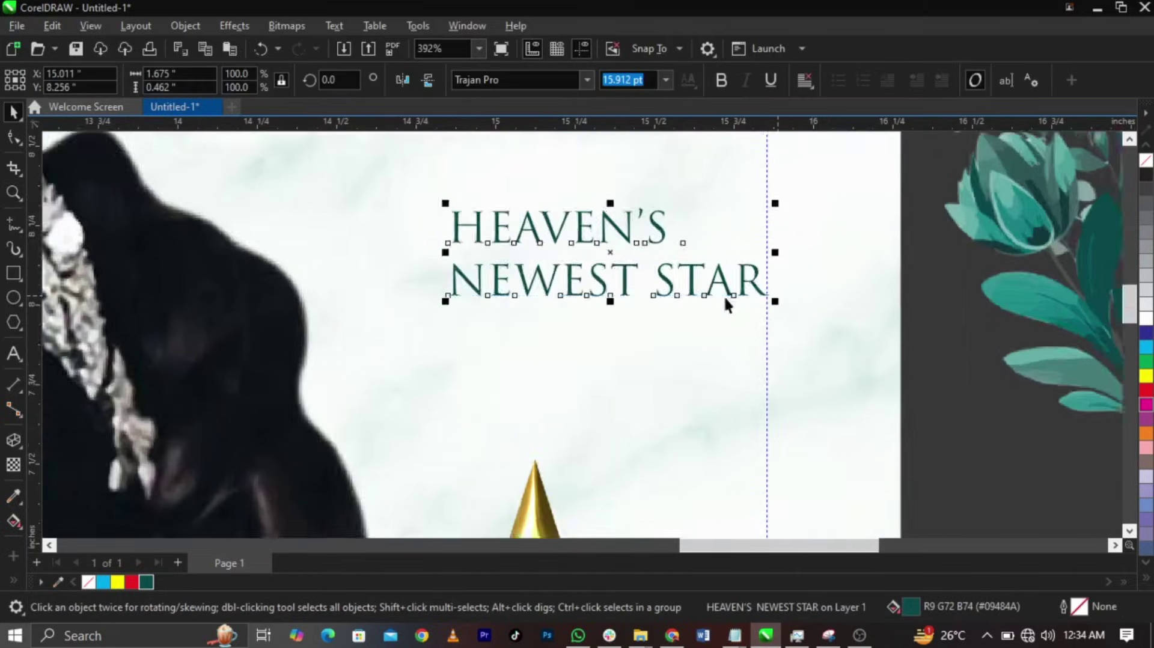
- Shrink the gold star to about 13% and move it under the heading
drag(569, 477, 577, 332)
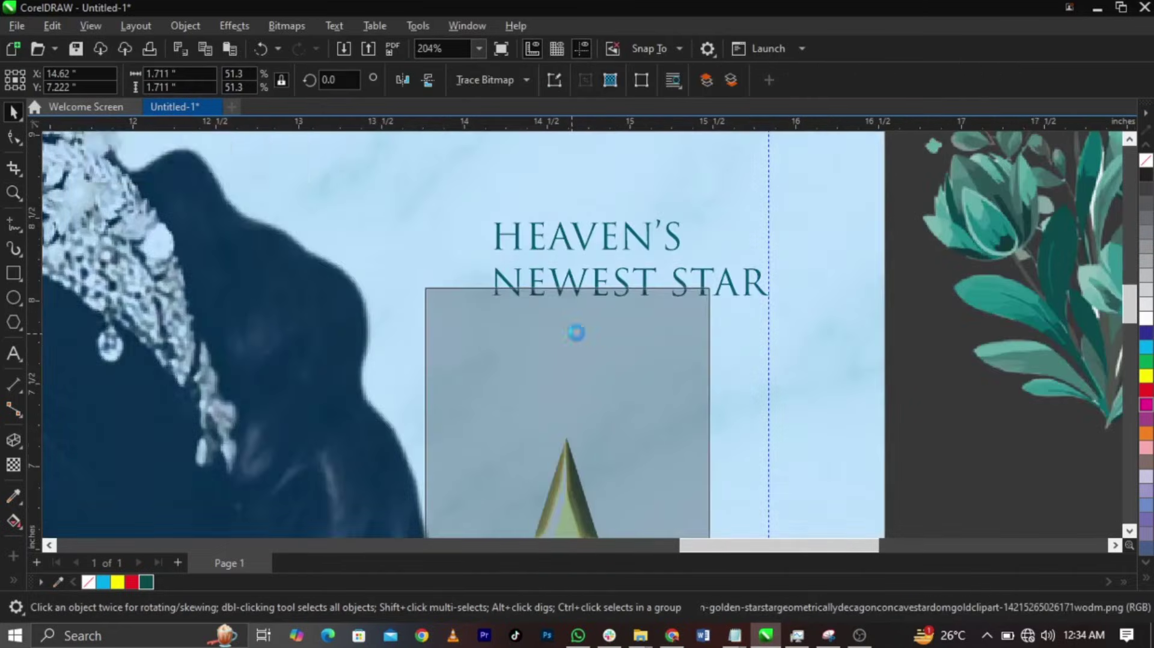
drag(716, 284, 682, 407)
scroll(611, 444, up, 1)
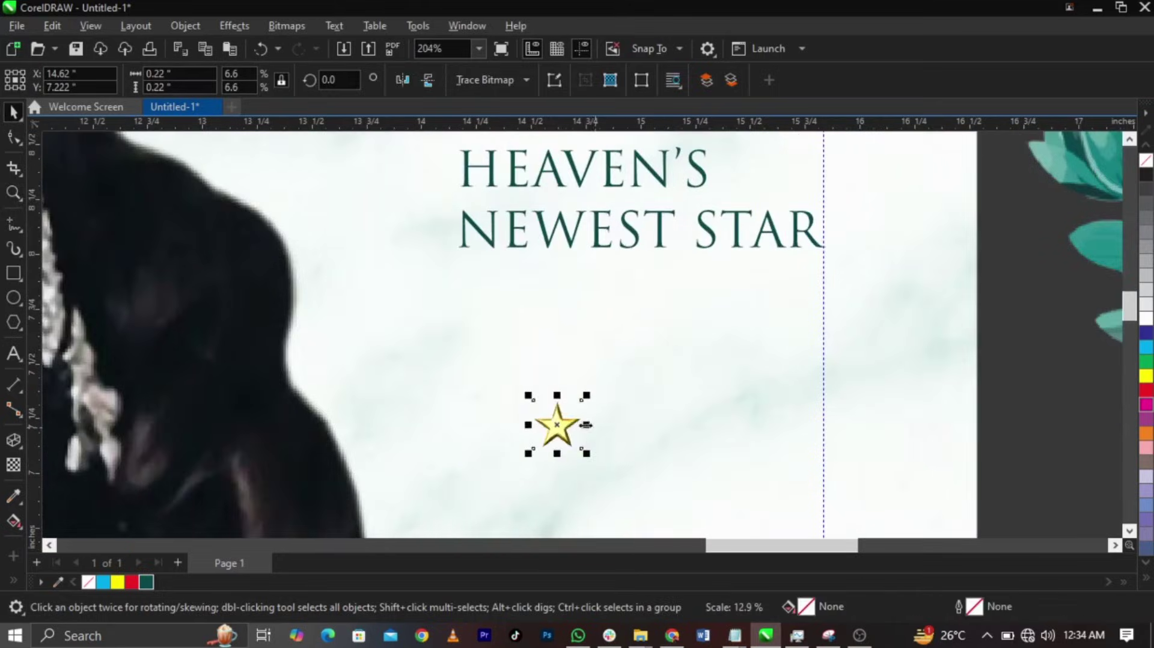
drag(554, 425, 484, 293)
- Duplicate the star into a row of six evenly spaced stars
drag(497, 294, 559, 294)
key(ctrl+r)
key(ctrl+r)
key(ctrl+r)
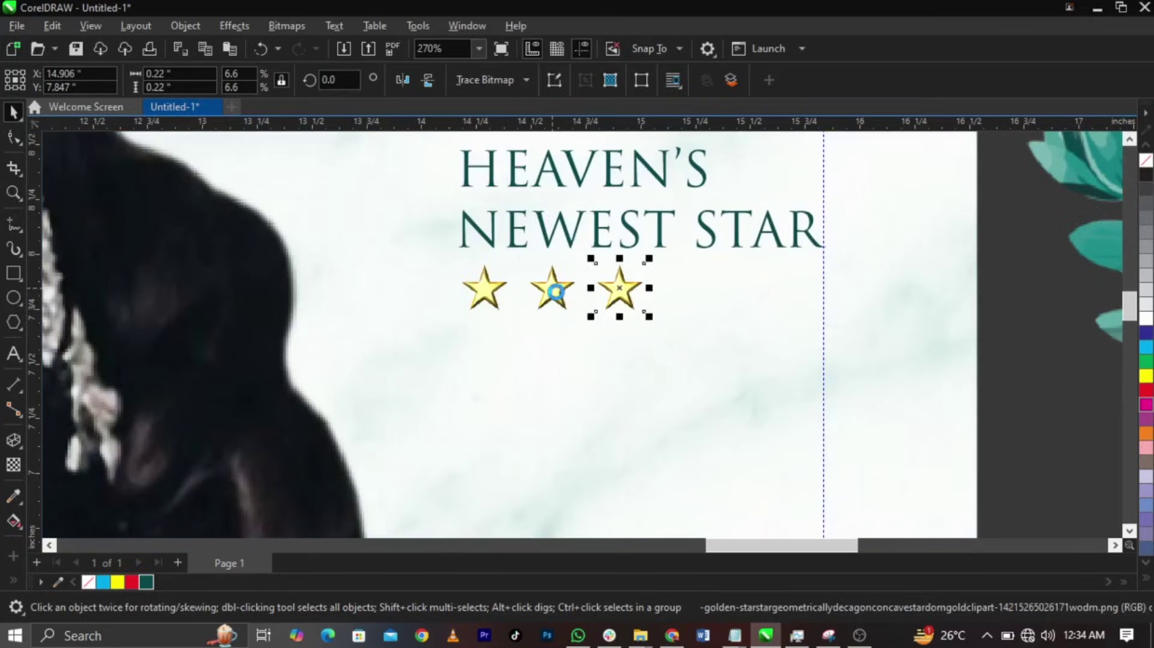
click(1027, 252)
click(752, 286)
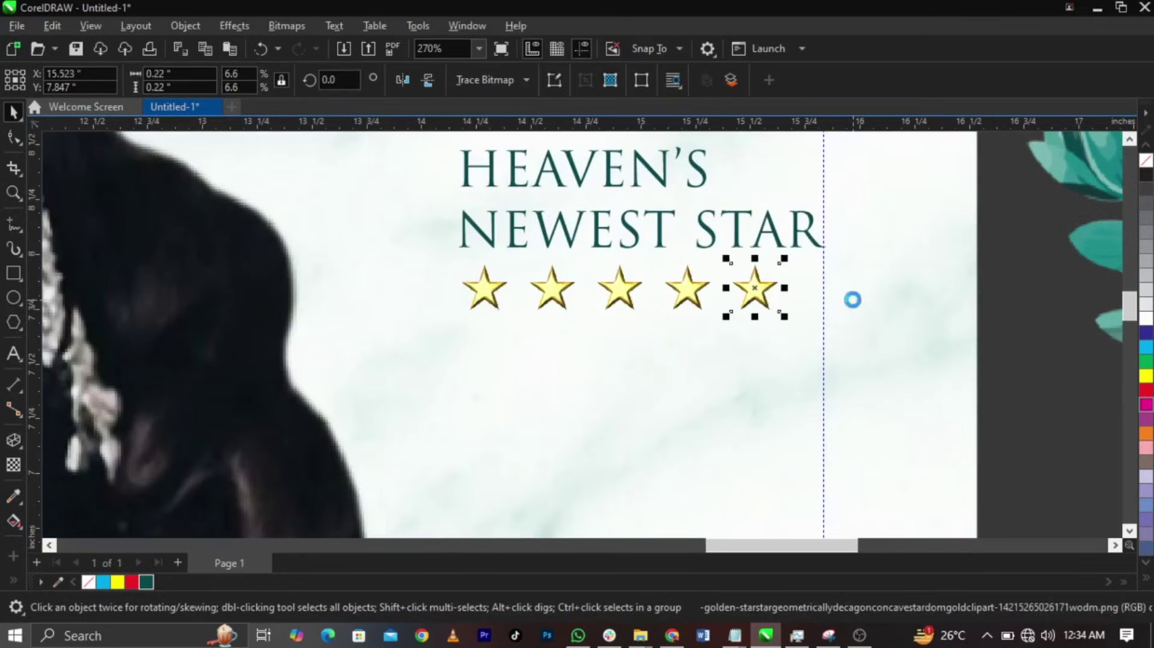
key(ctrl+r)
drag(1009, 252, 371, 394)
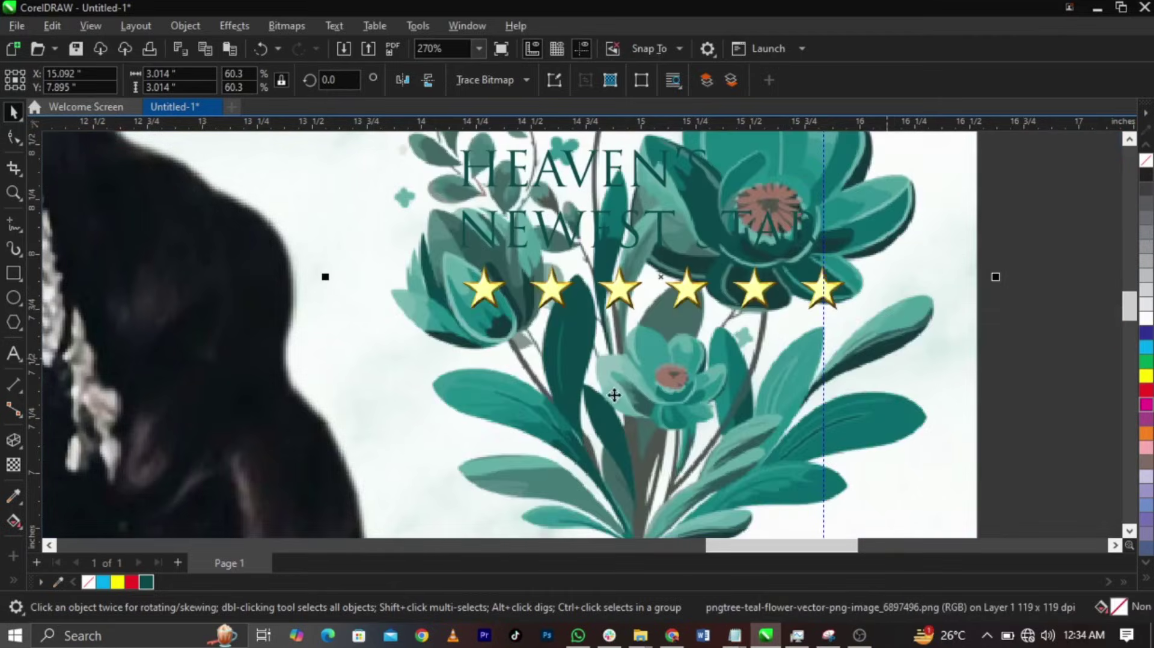
key(ctrl+z)
- Scale the six stars together to fit the heading's width
drag(340, 356, 341, 357)
scroll(685, 281, up, 2)
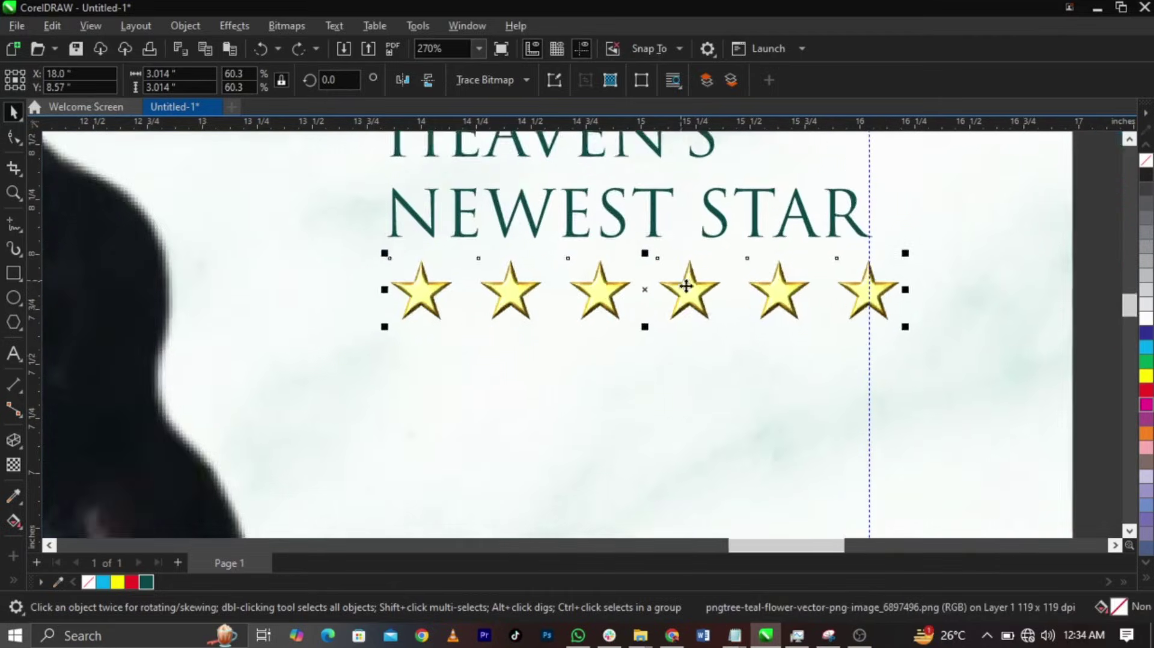
drag(933, 330, 904, 343)
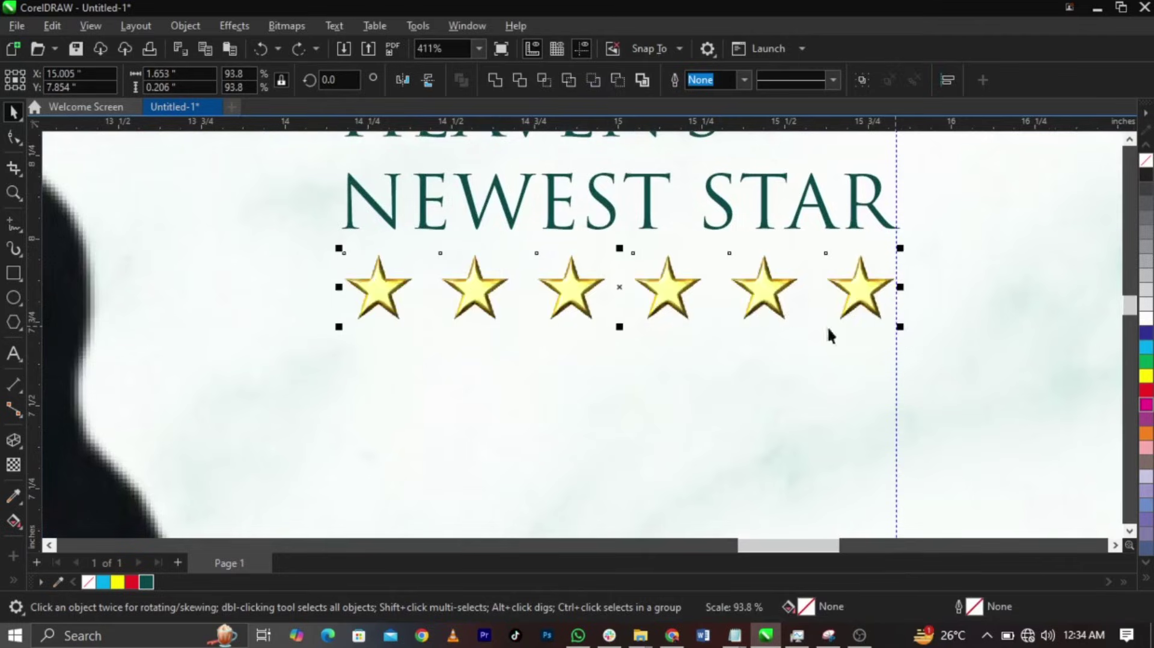
scroll(695, 269, down, 10)
click(929, 334)
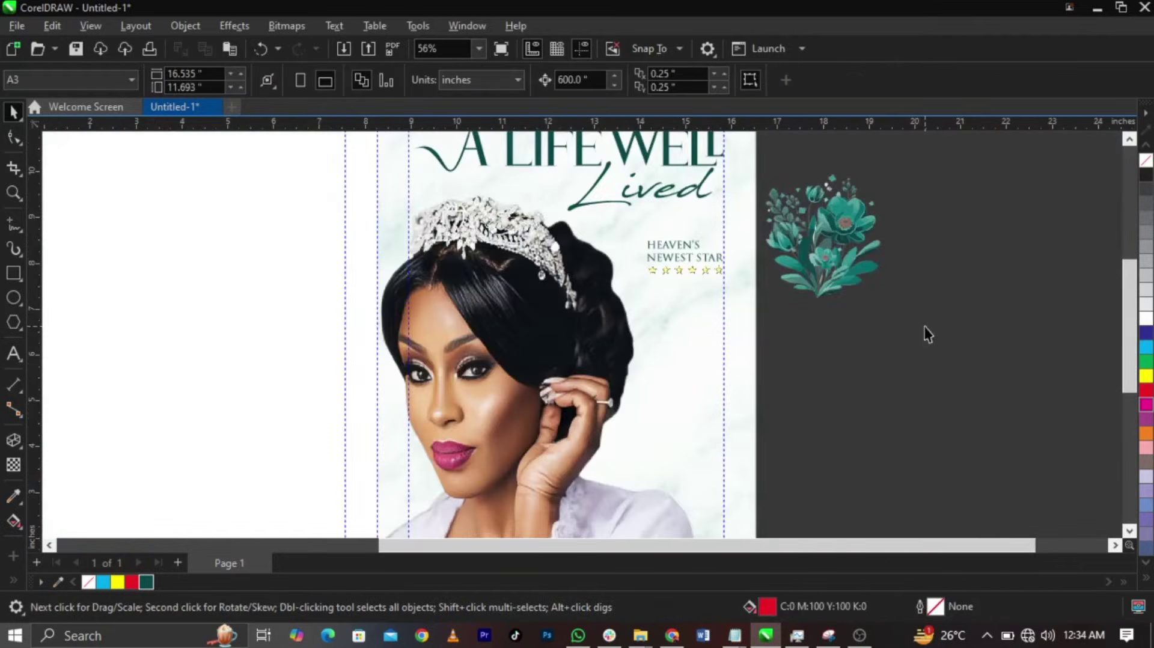
- Move the teal flower further down and to the right
scroll(773, 276, down, 2)
drag(799, 252, 921, 322)
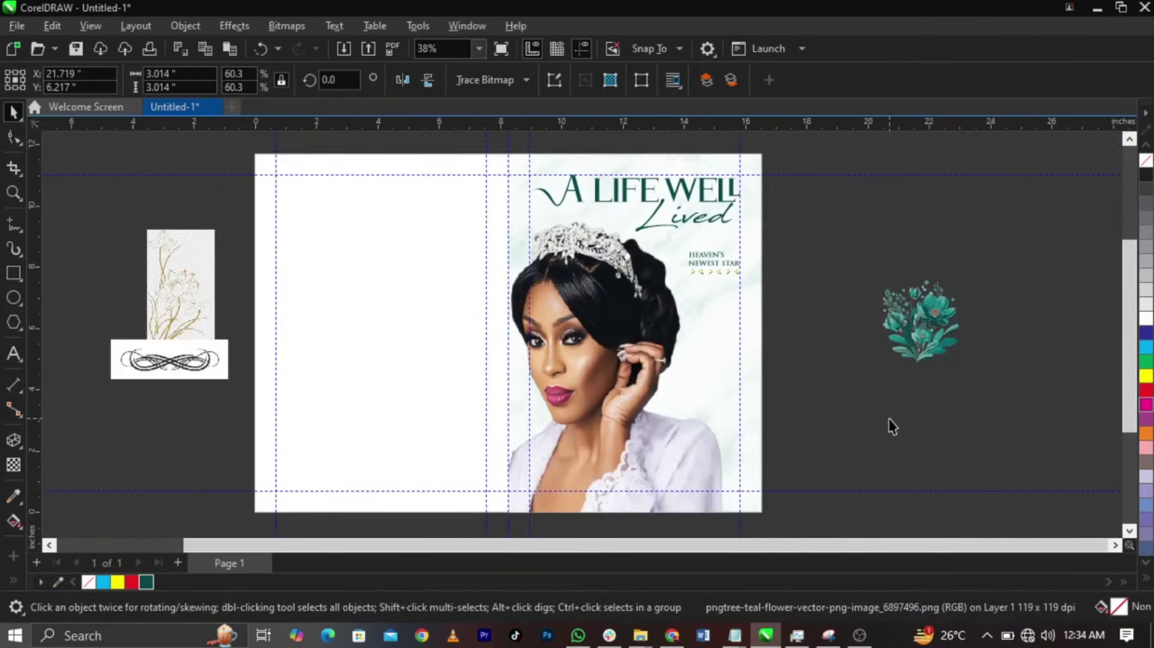
click(889, 418)
- Duplicate the heading and replace its text with the name and dates copied from Notepad
click(734, 635)
click(776, 559)
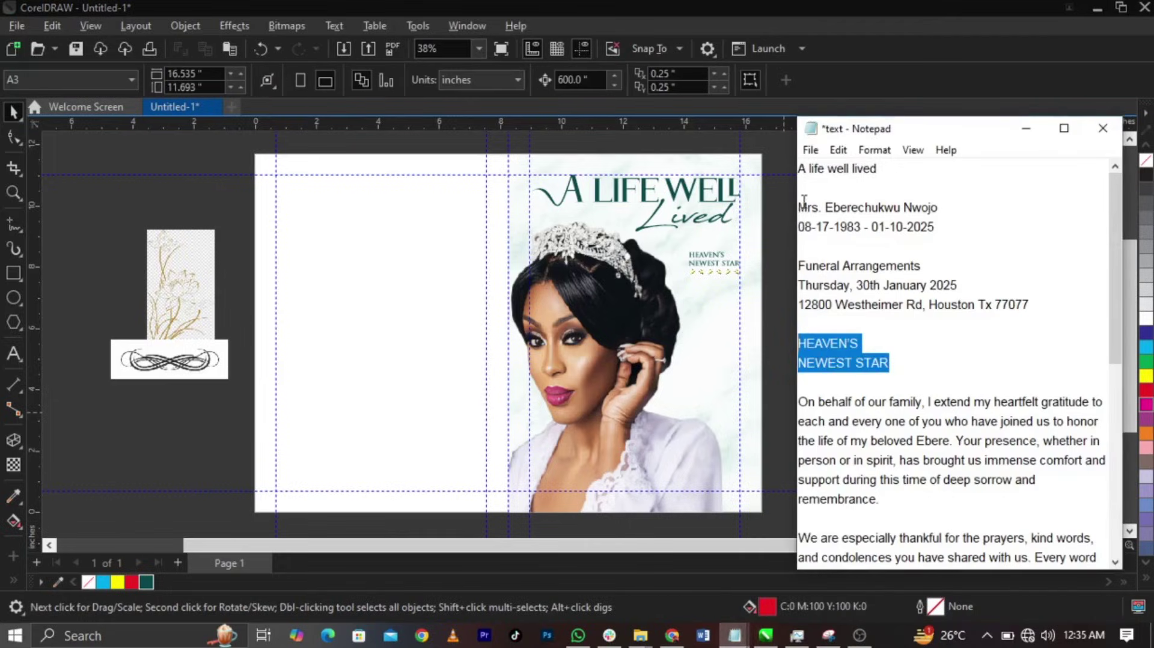
drag(804, 200, 926, 231)
click(705, 388)
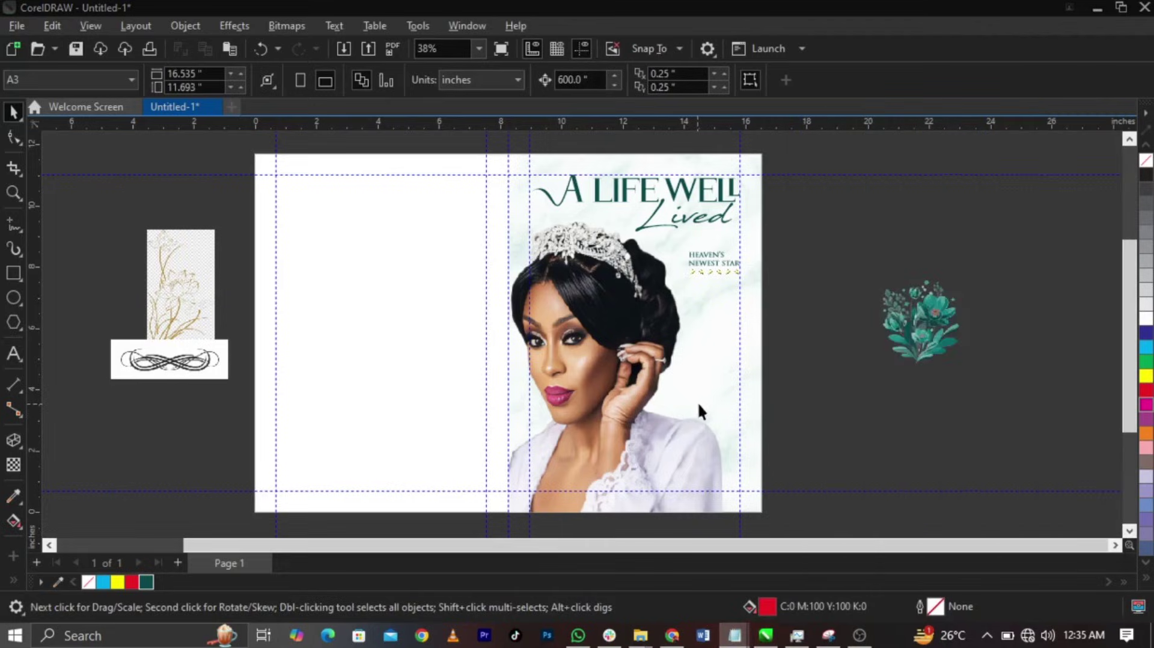
click(697, 402)
click(706, 250)
key(Escape)
drag(703, 463, 703, 463)
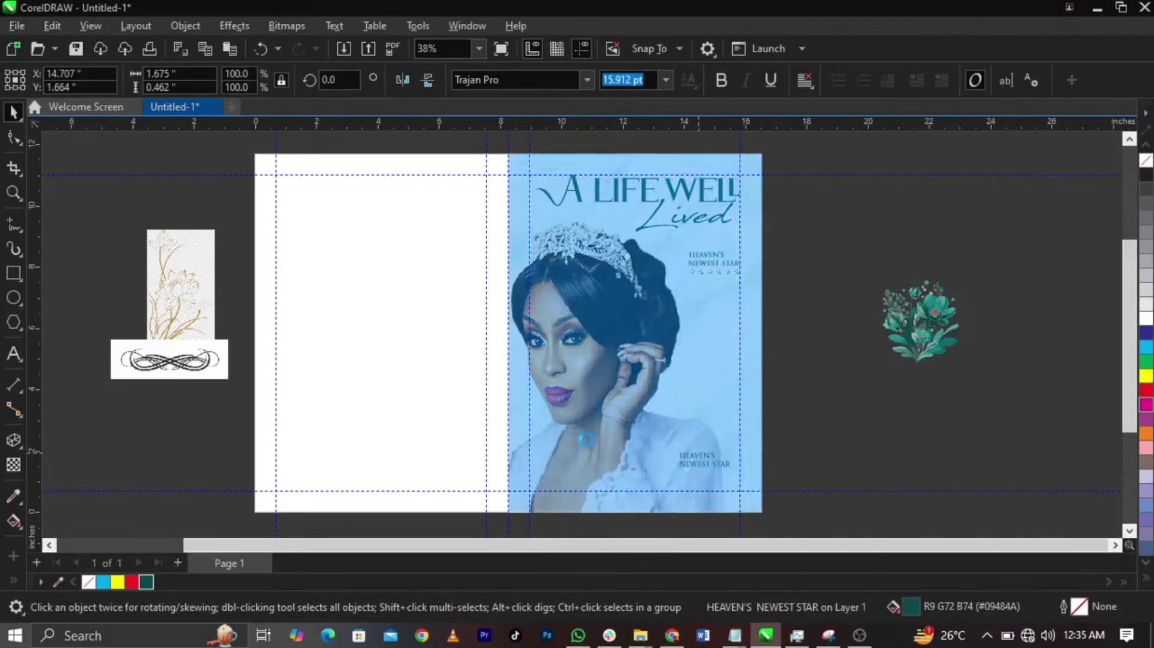
scroll(765, 486, up, 5)
double_click(827, 416)
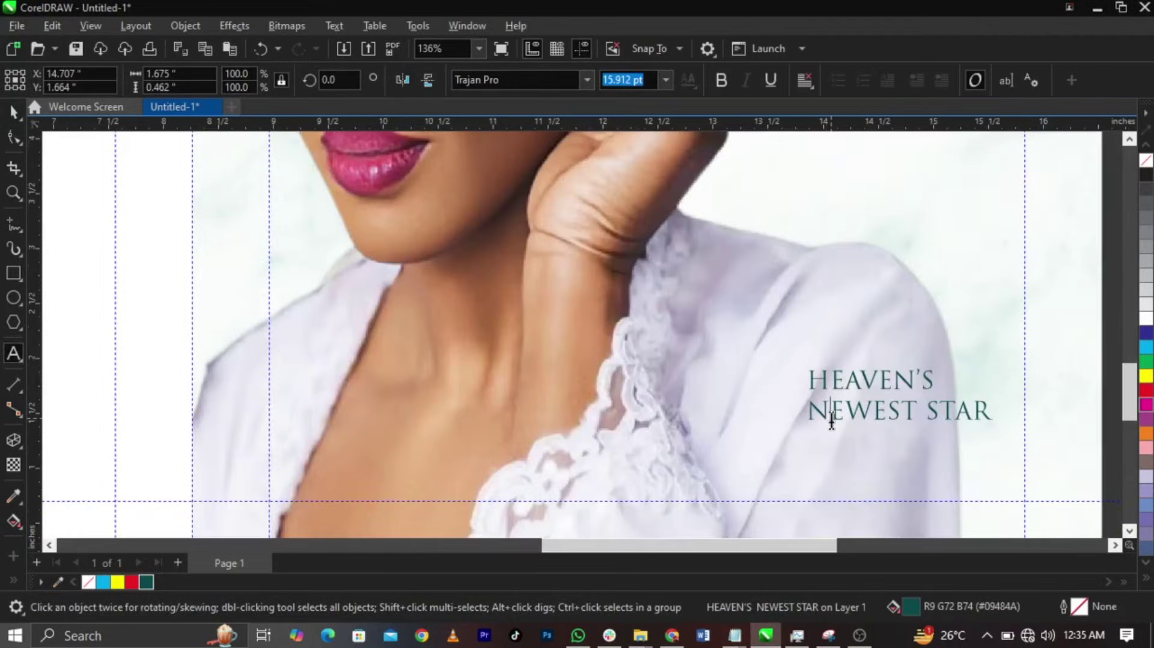
key(ctrl+a)
- Position the name and dates block lower and further right on the portrait panel
drag(889, 418, 731, 398)
click(782, 425)
scroll(782, 425, down, 1)
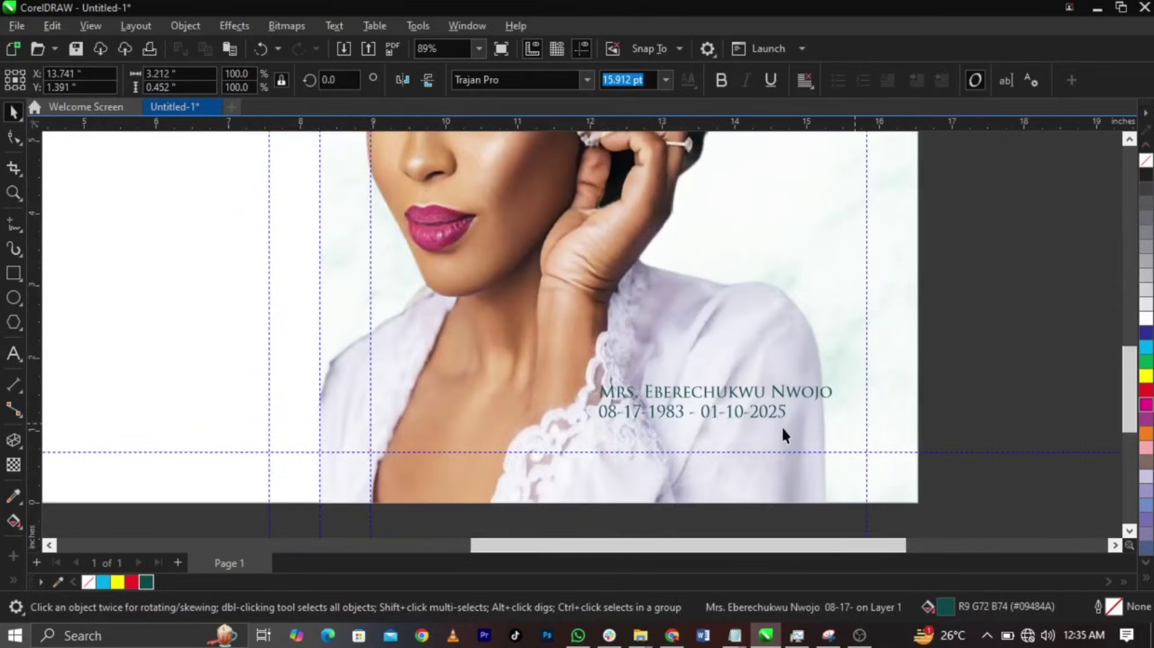
click(749, 414)
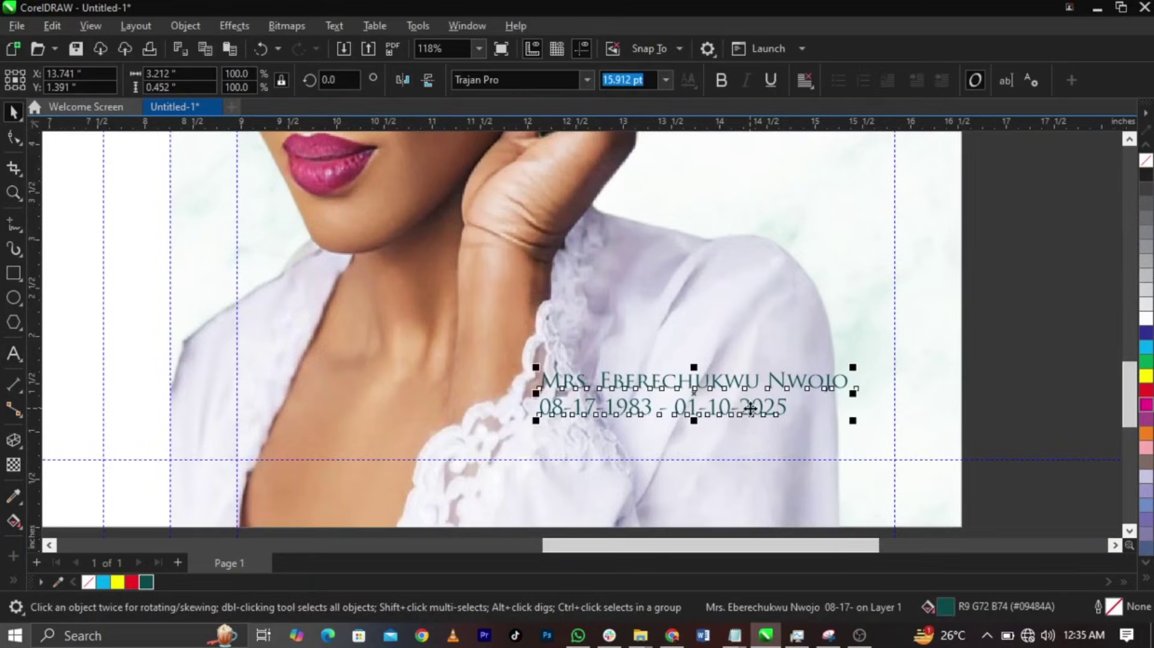
click(1074, 448)
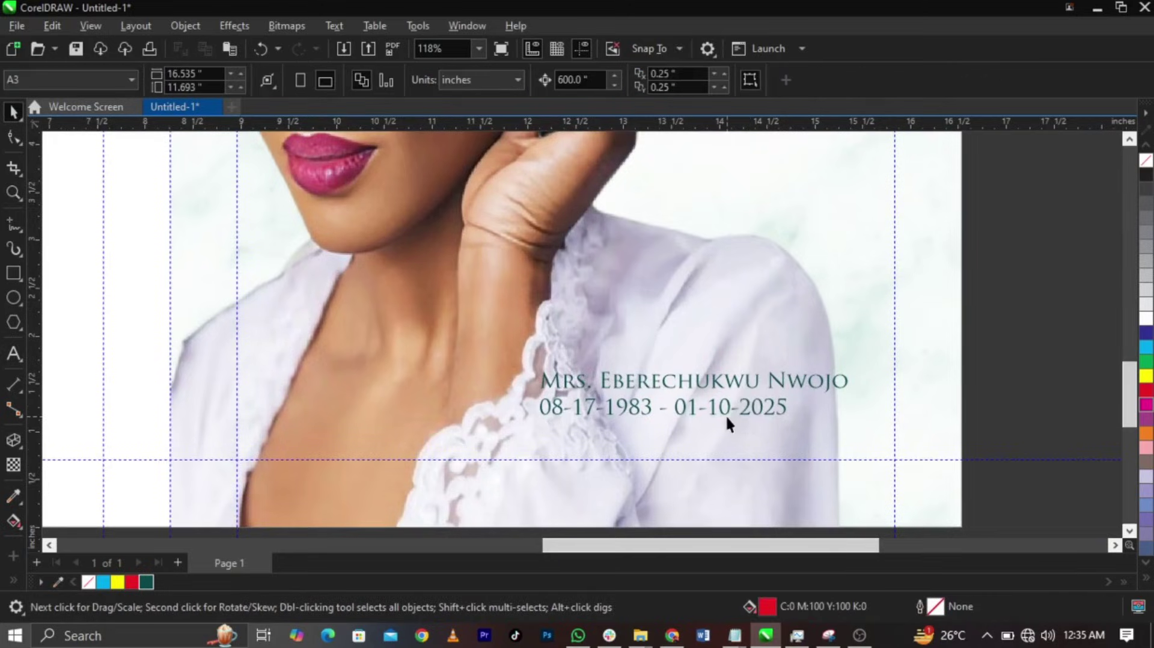
drag(727, 413, 745, 431)
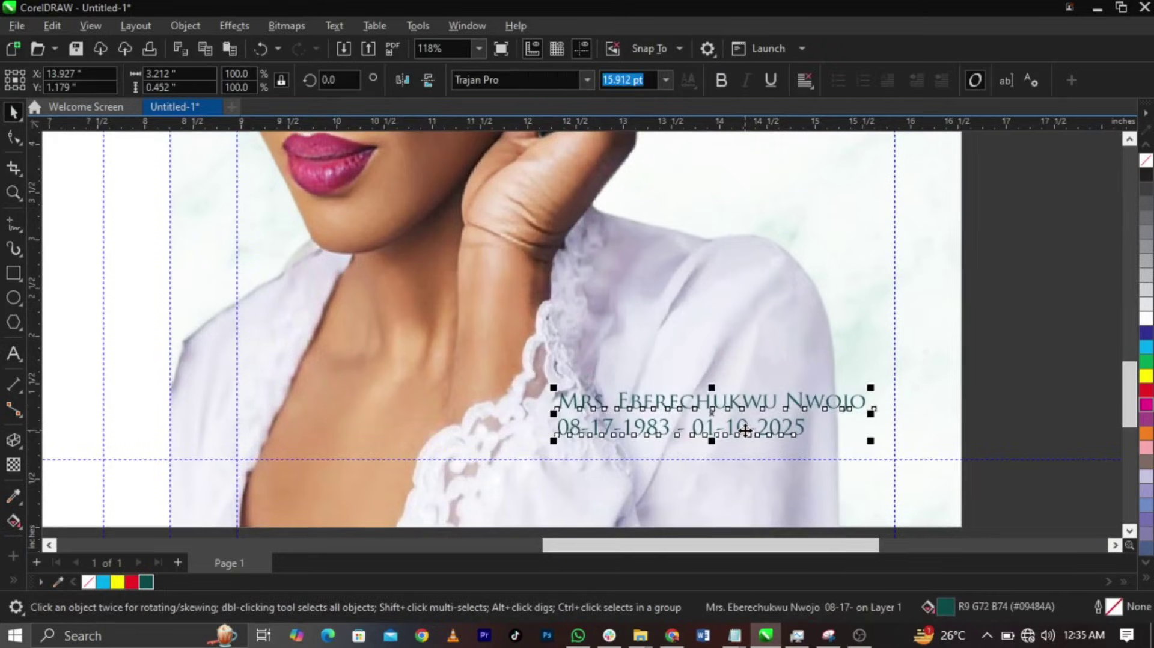
click(976, 413)
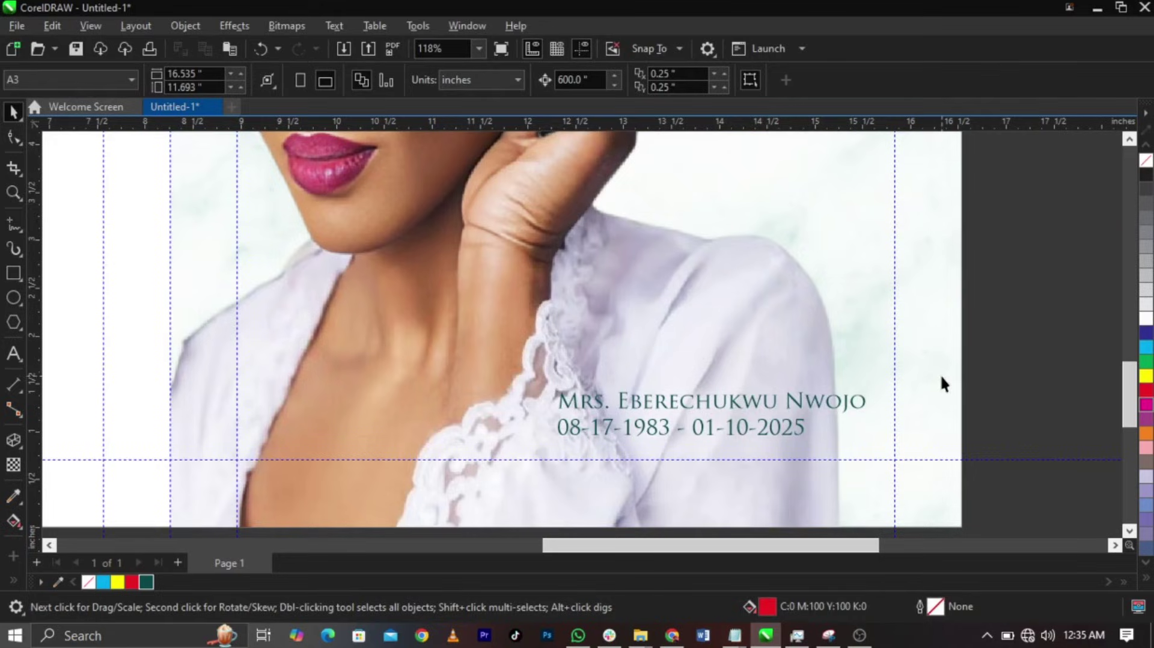
click(765, 415)
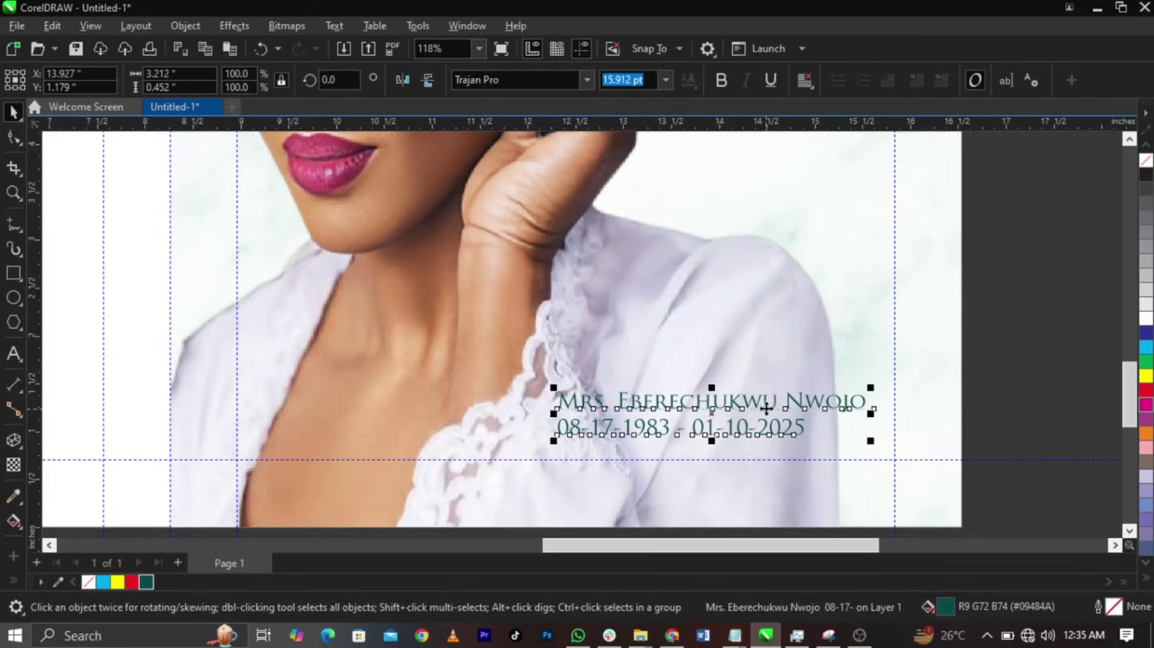
click(1047, 443)
scroll(461, 263, down, 1)
key(F6)
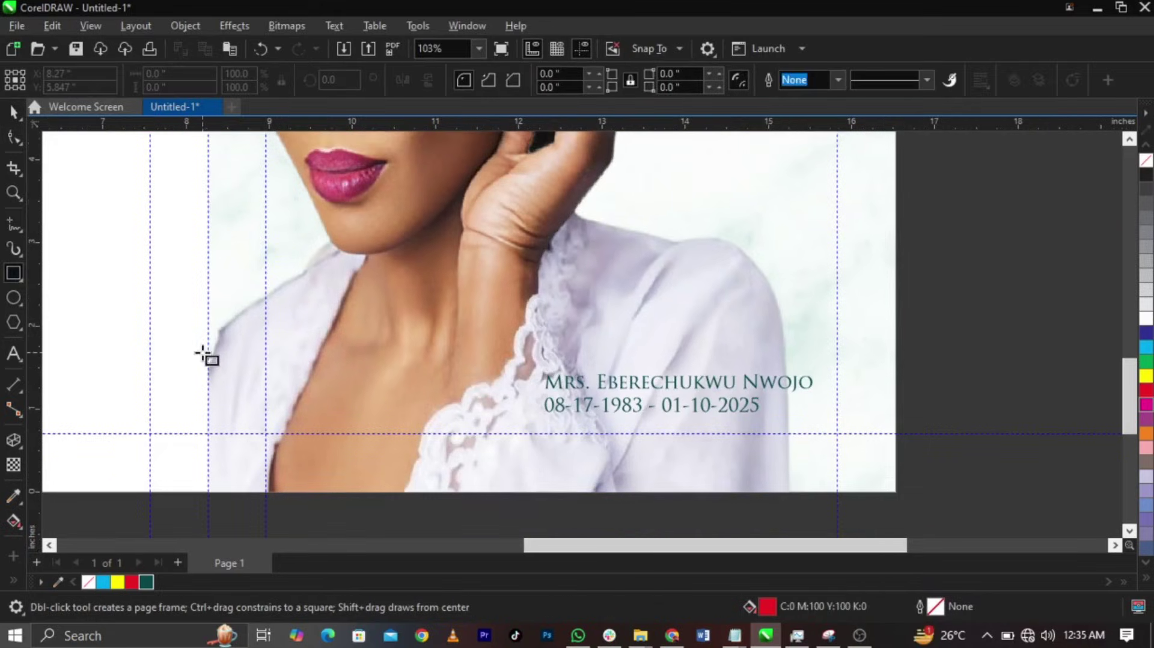
- Draw a white rectangle across the panel bottom with a fountain transparency fading upward
drag(208, 353, 898, 487)
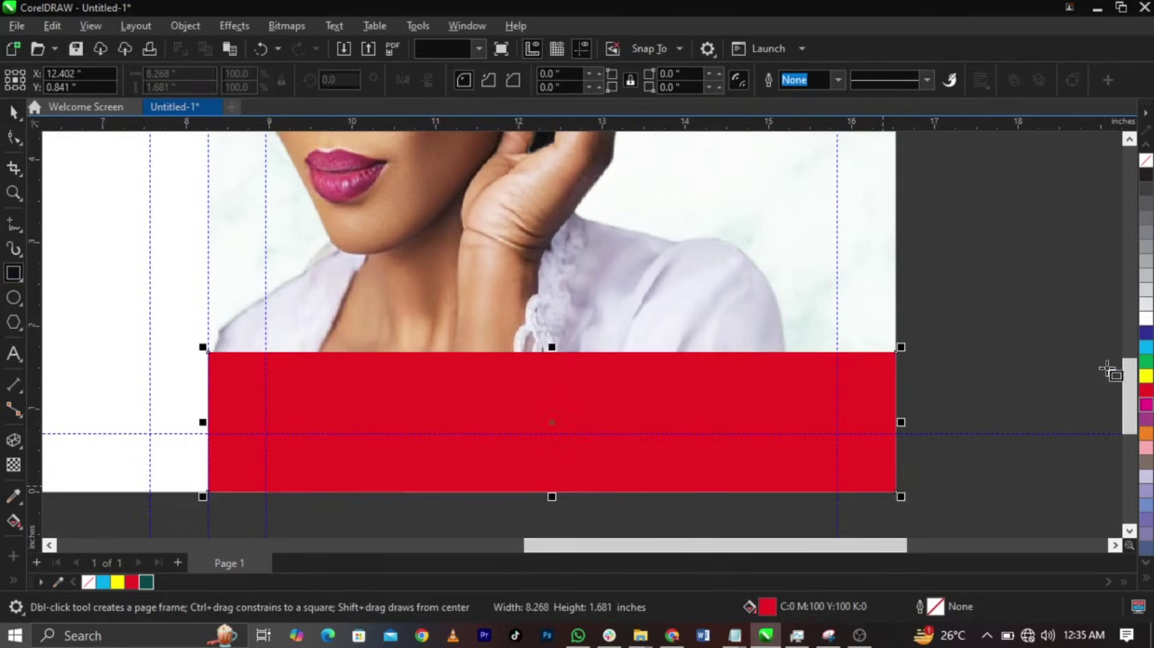
click(1147, 318)
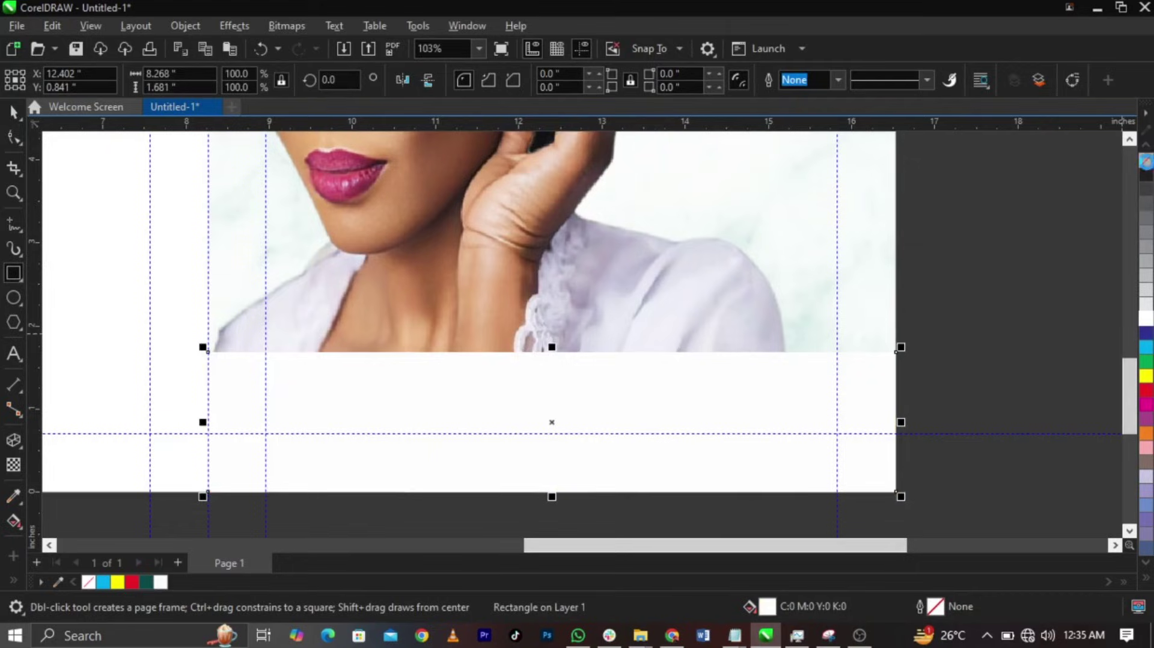
click(15, 113)
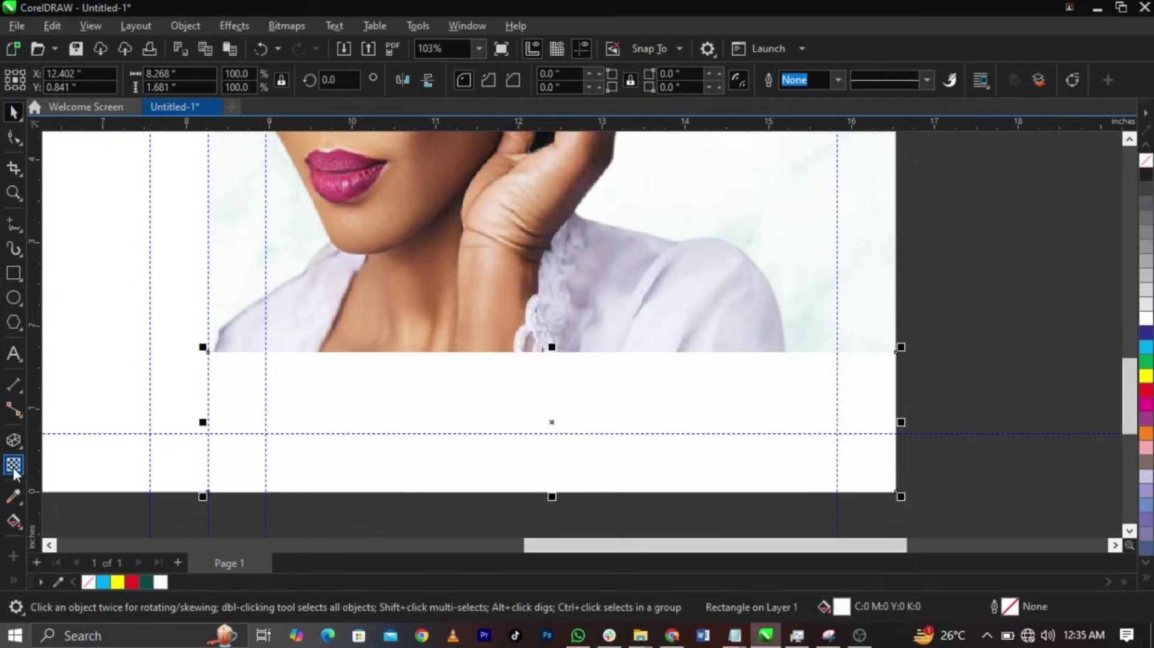
click(14, 466)
drag(598, 476, 597, 369)
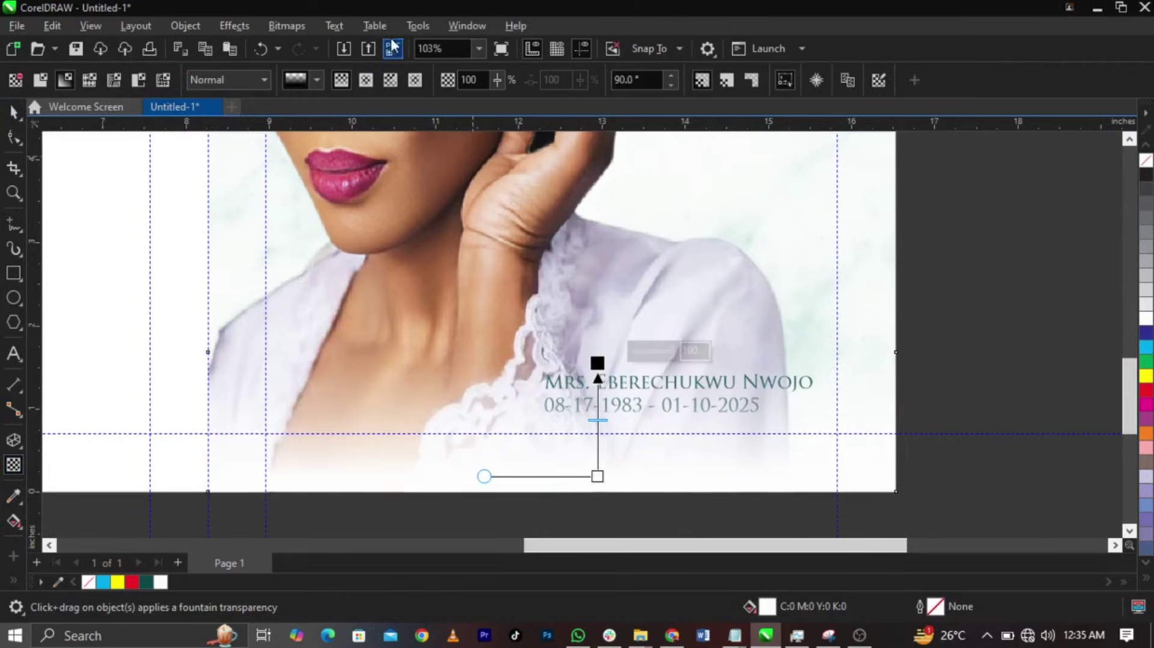
- Convert the faded rectangle to an RGB bitmap
click(289, 25)
click(308, 47)
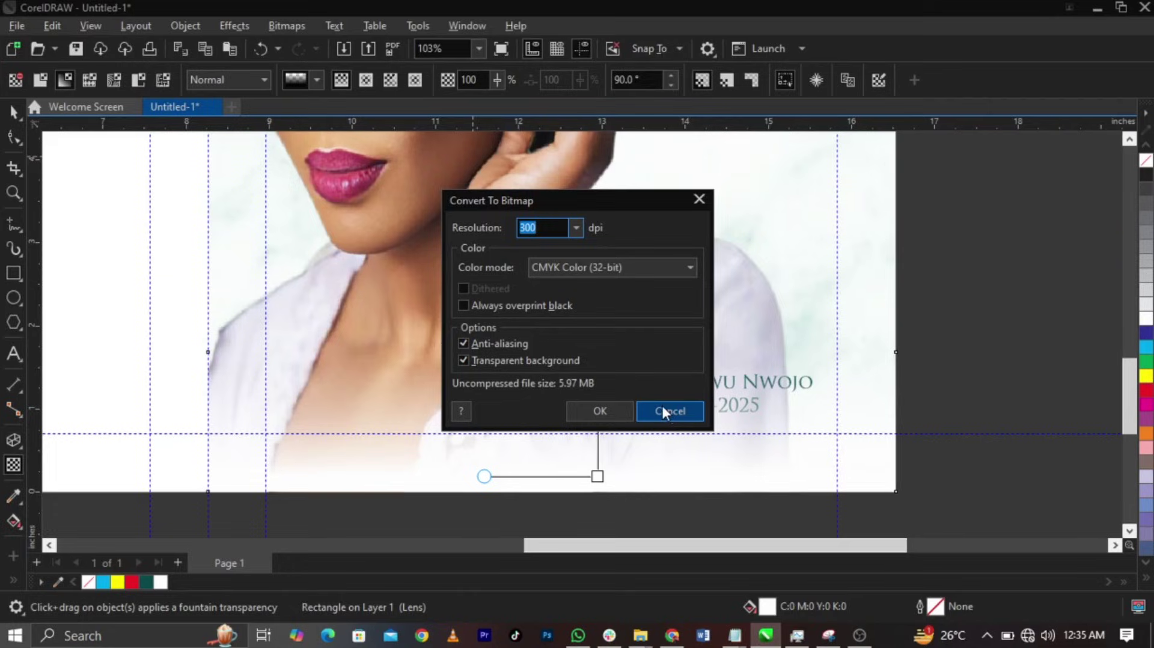
click(605, 262)
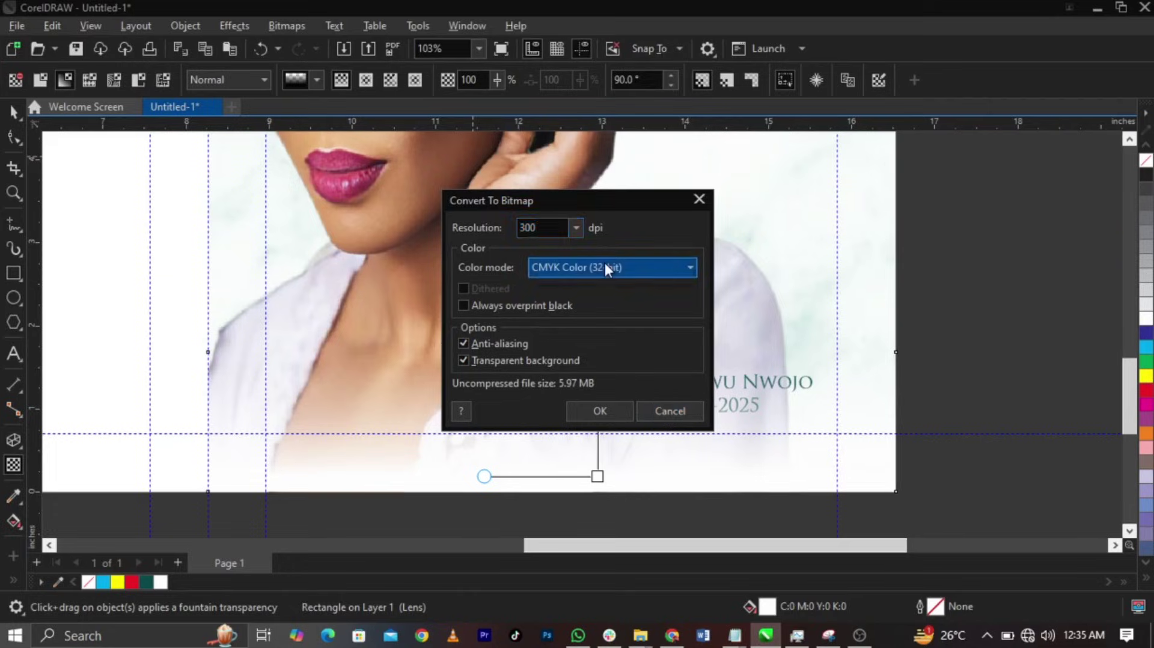
click(601, 335)
click(600, 411)
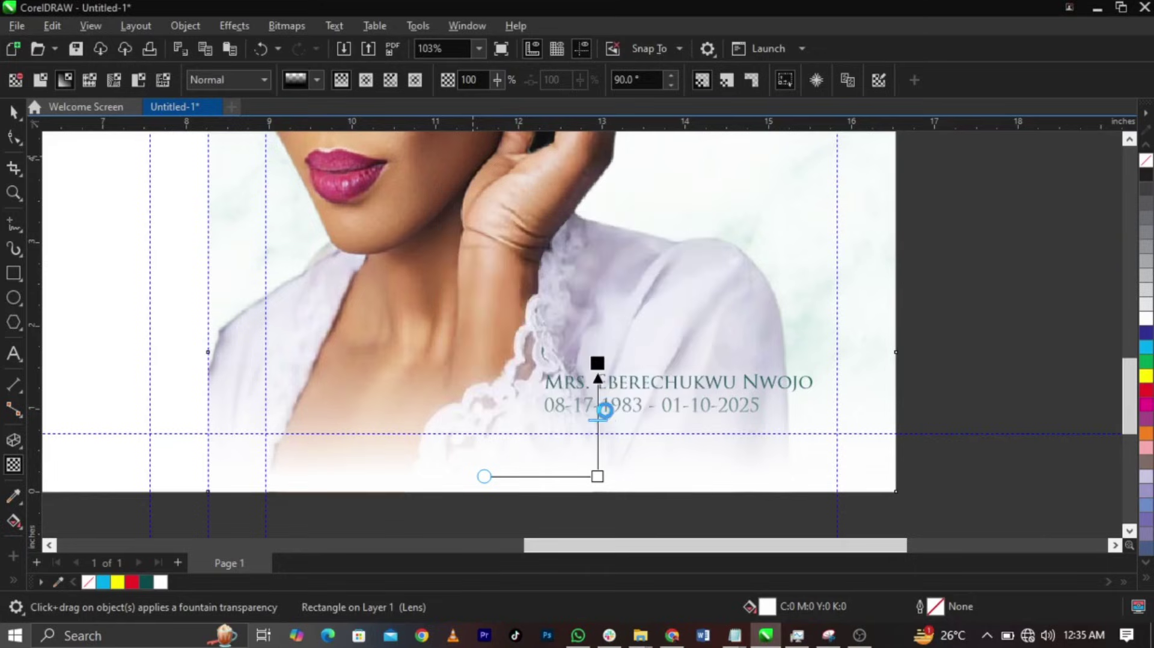
- Give the bitmap a horizontal fading transparency and stretch it taller
drag(517, 449, 285, 449)
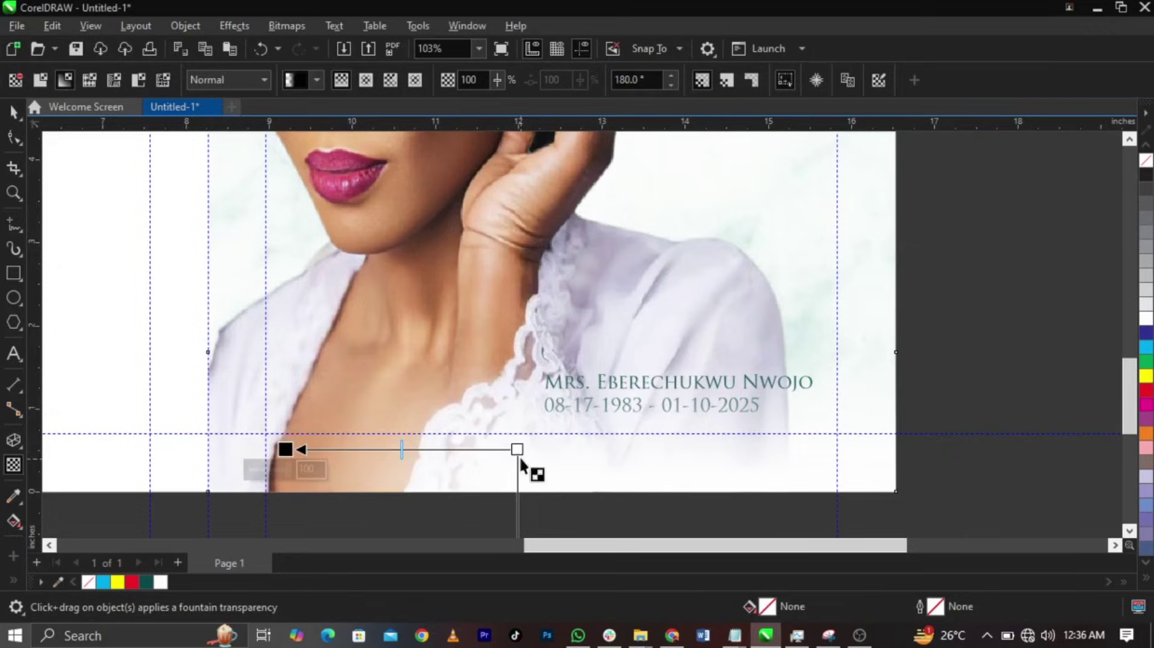
drag(517, 449, 570, 450)
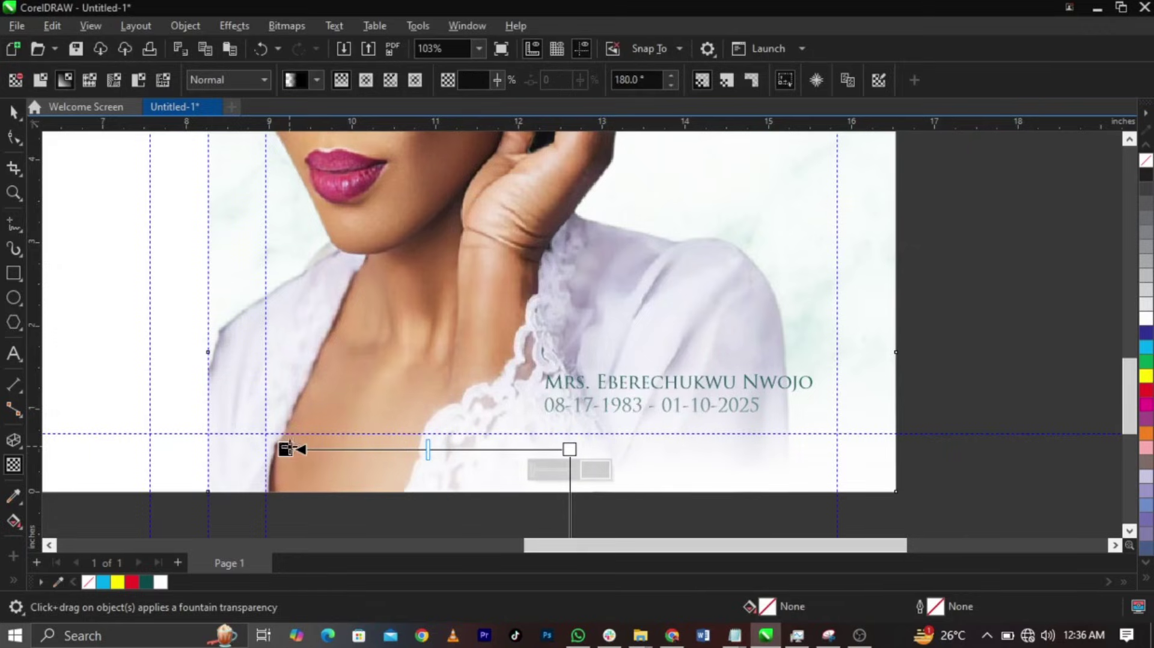
drag(287, 448, 380, 450)
key(space)
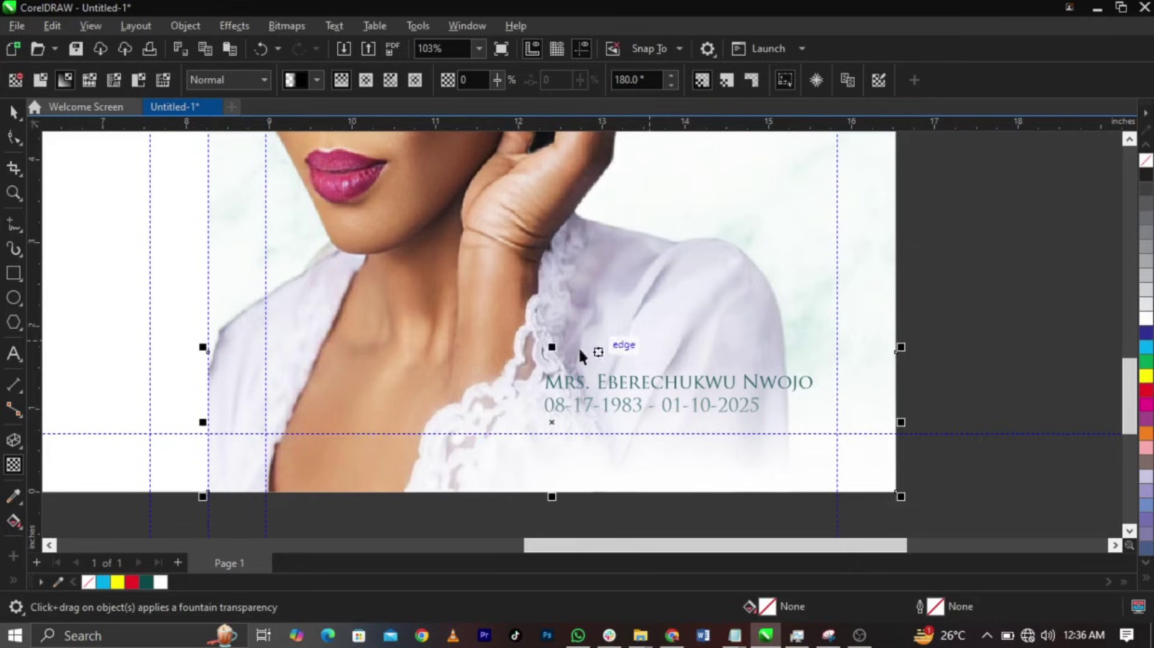
drag(550, 347, 552, 209)
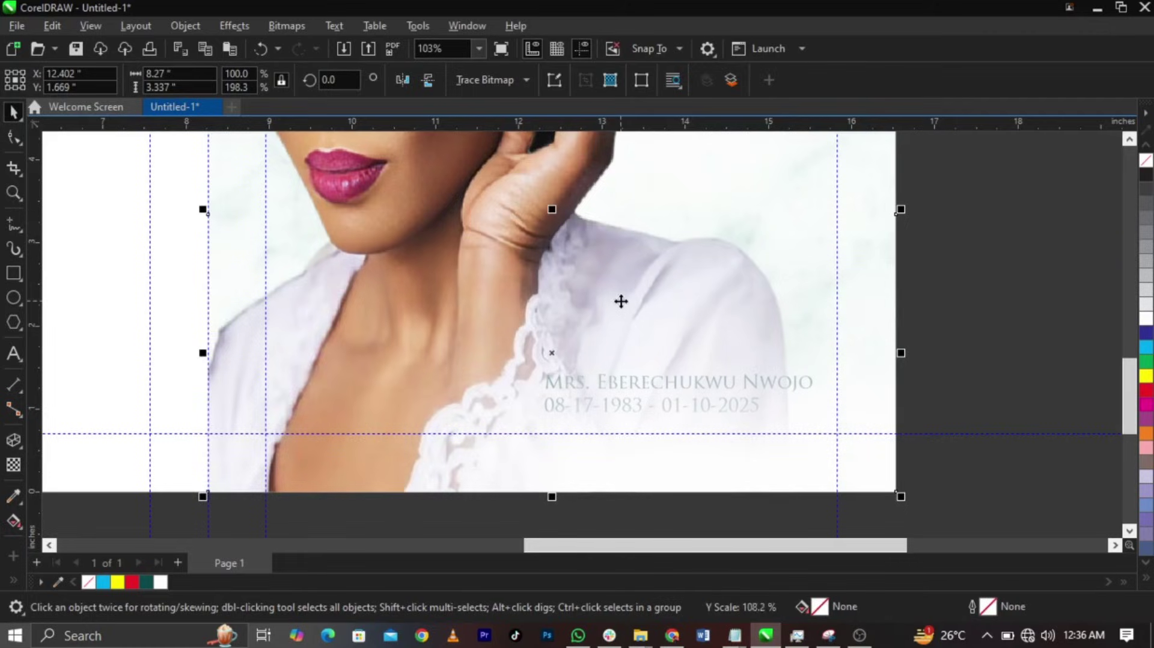
- PowerClip the fade bitmap inside the panel
right_click(621, 301)
click(684, 358)
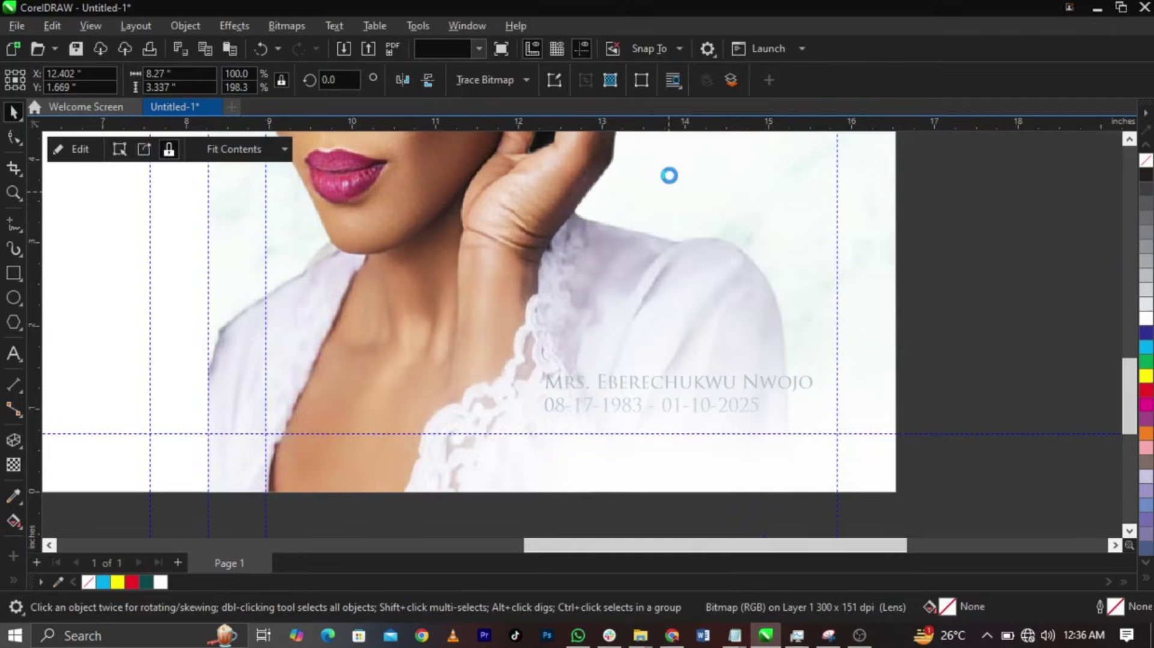
scroll(732, 400, up, 1)
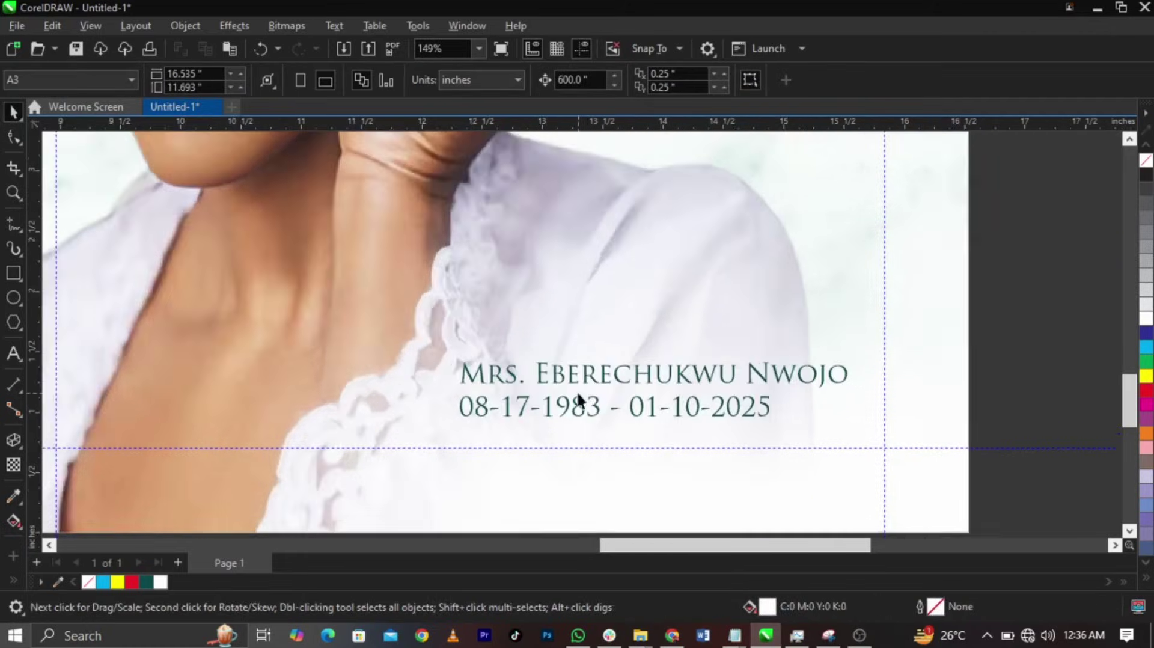
- Break apart the name and dates text and move the dates line up and left
click(608, 378)
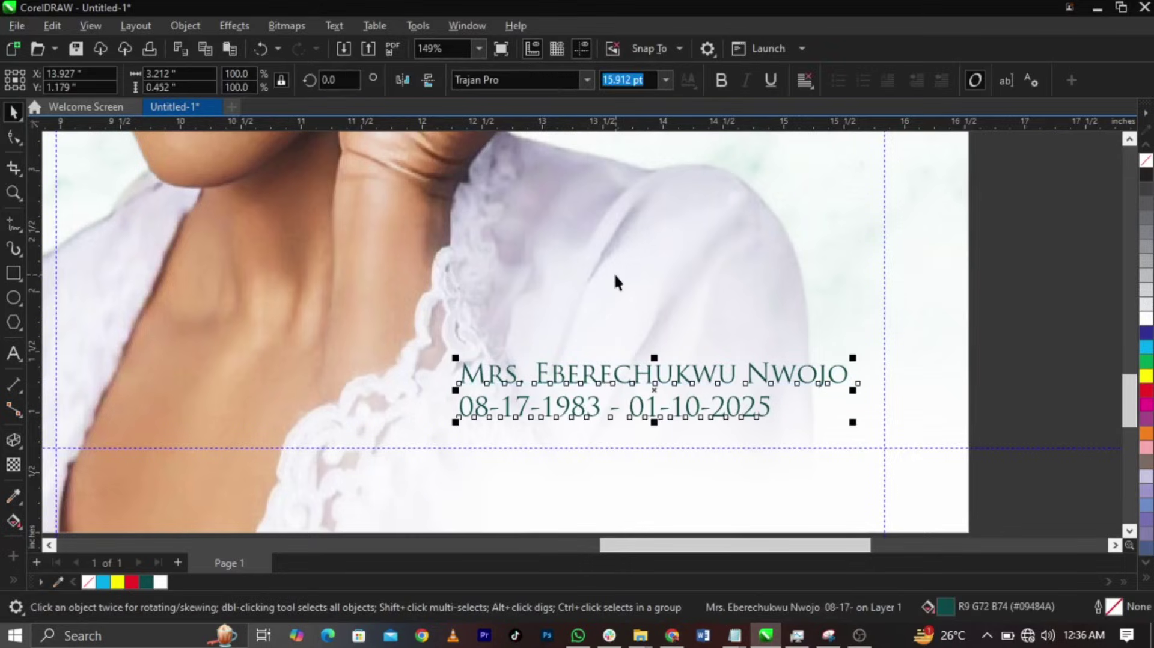
key(ctrl+k)
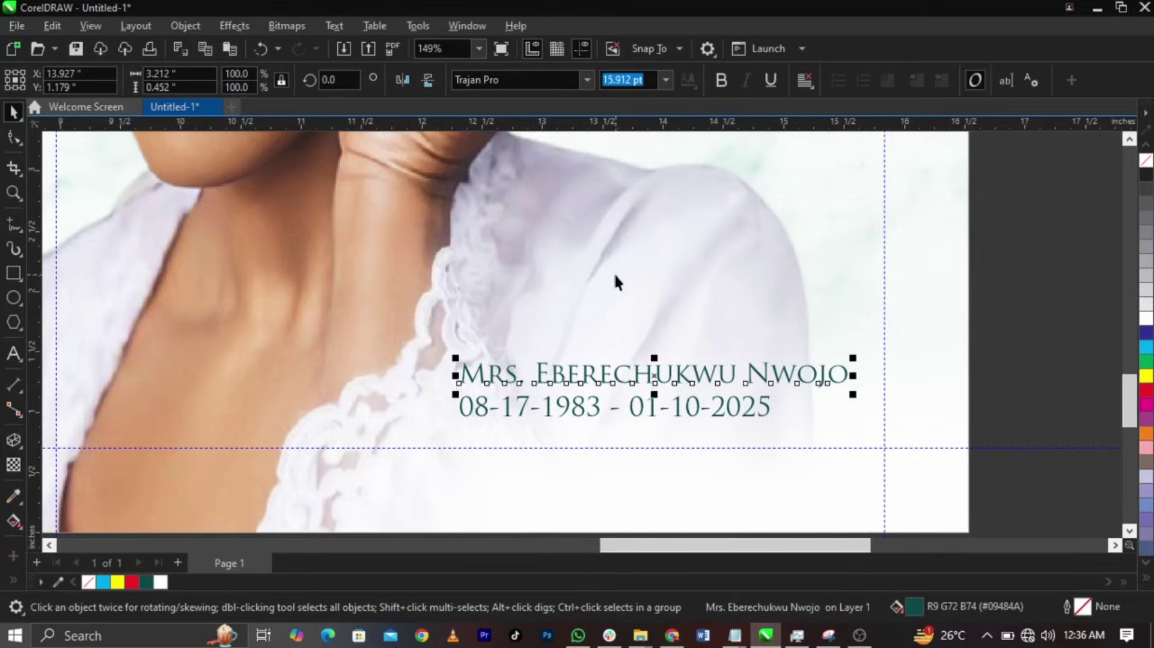
click(712, 415)
drag(712, 415, 497, 353)
- Split the name into three lines: Mrs., first name and surname
click(658, 372)
key(F8)
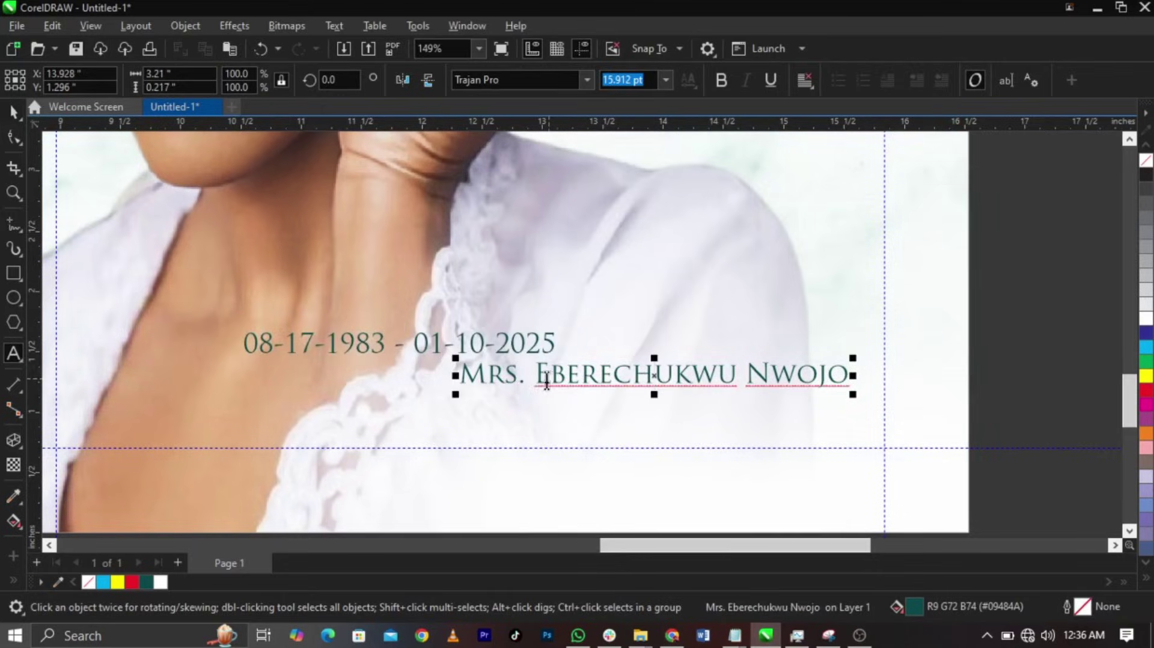
click(535, 374)
key(Return)
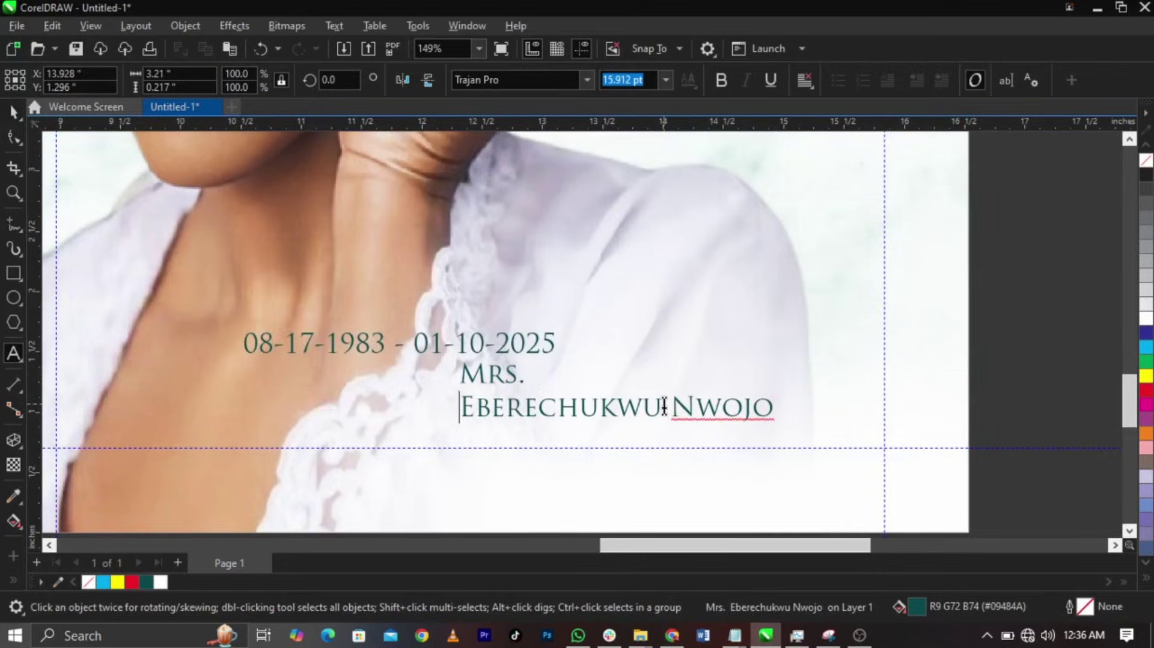
click(674, 411)
key(Return)
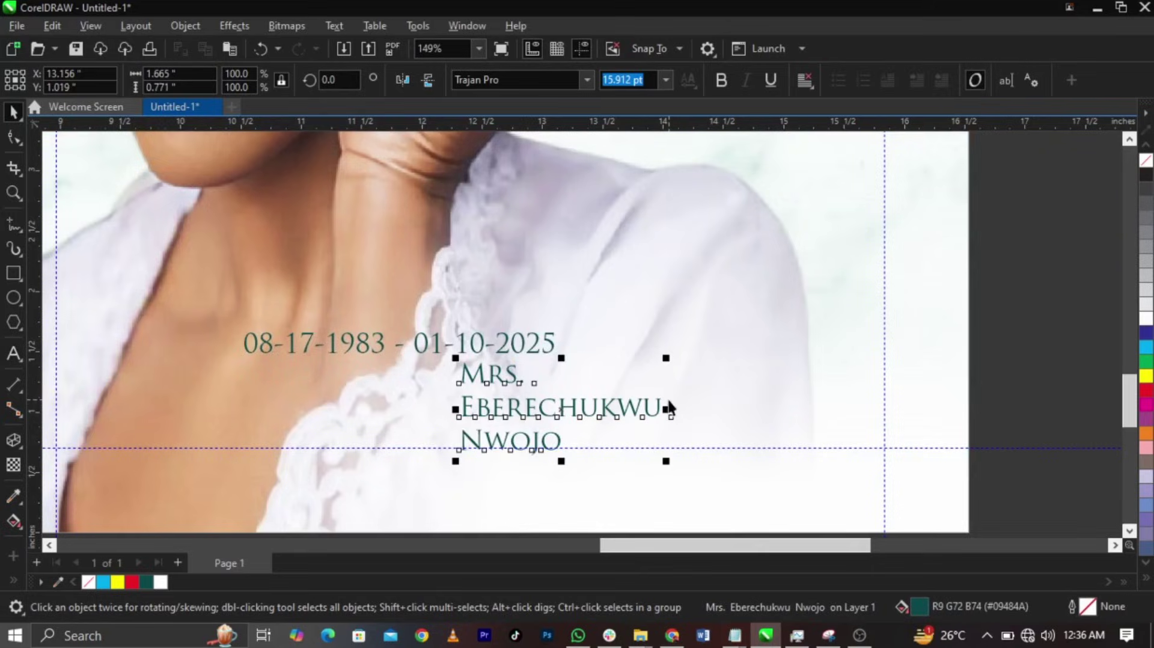
- Break the name lines apart and enlarge the first name to about 33.9 pt
key(ctrl+k)
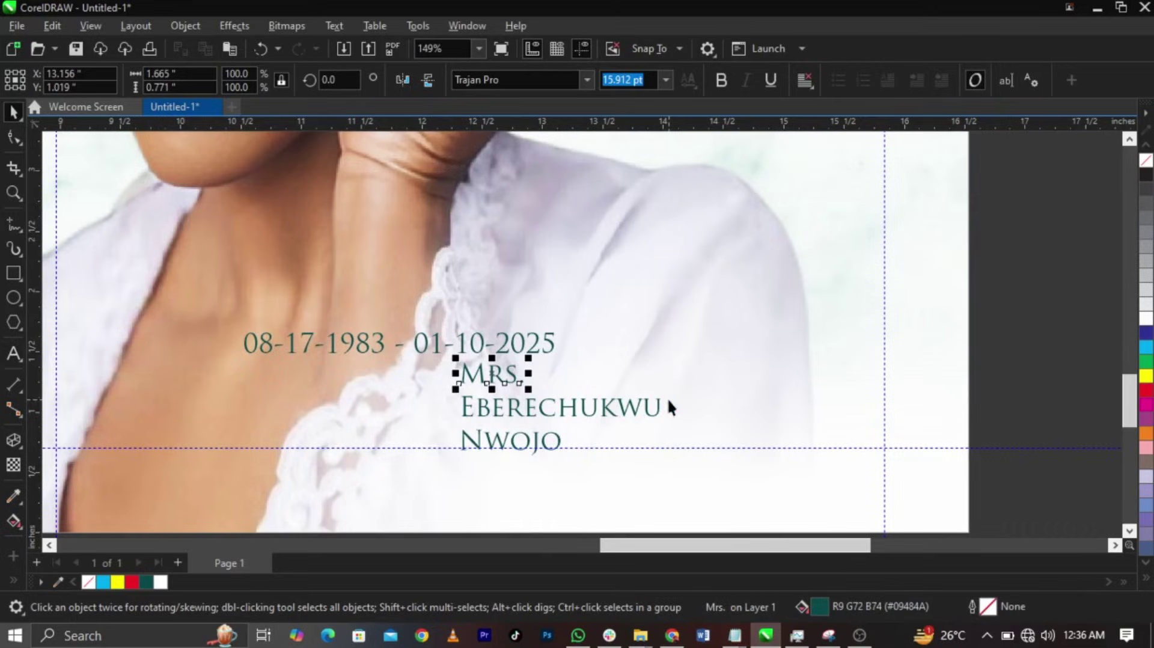
click(659, 400)
drag(669, 391, 896, 309)
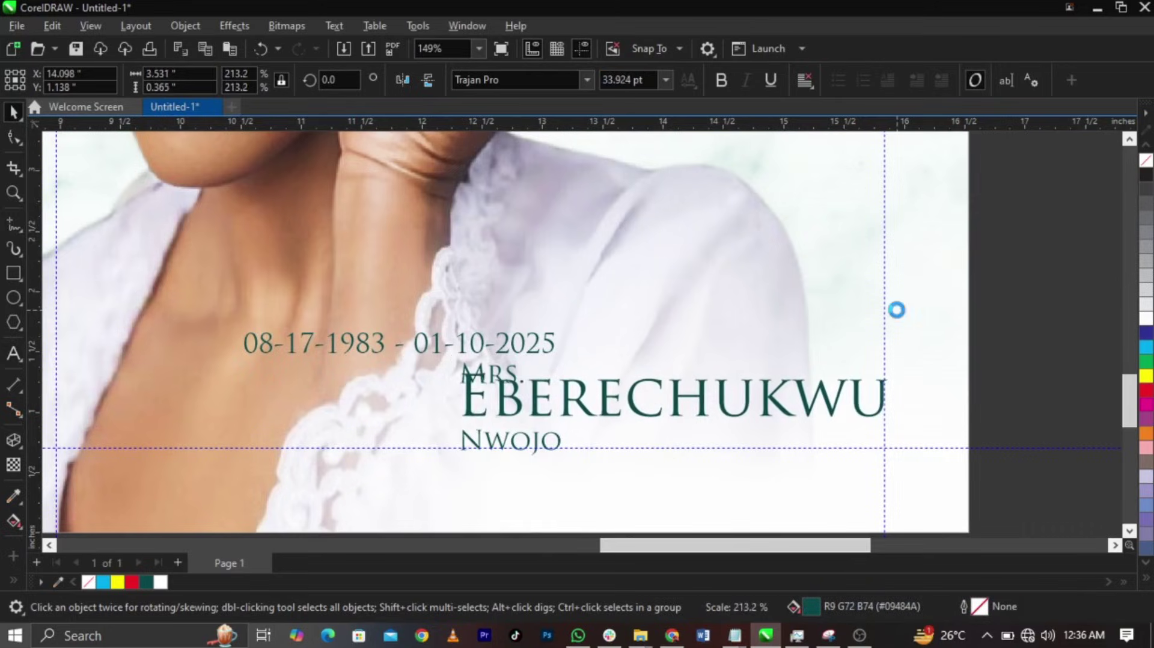
- Tighten the first name's letter spacing and enlarge it slightly
click(12, 138)
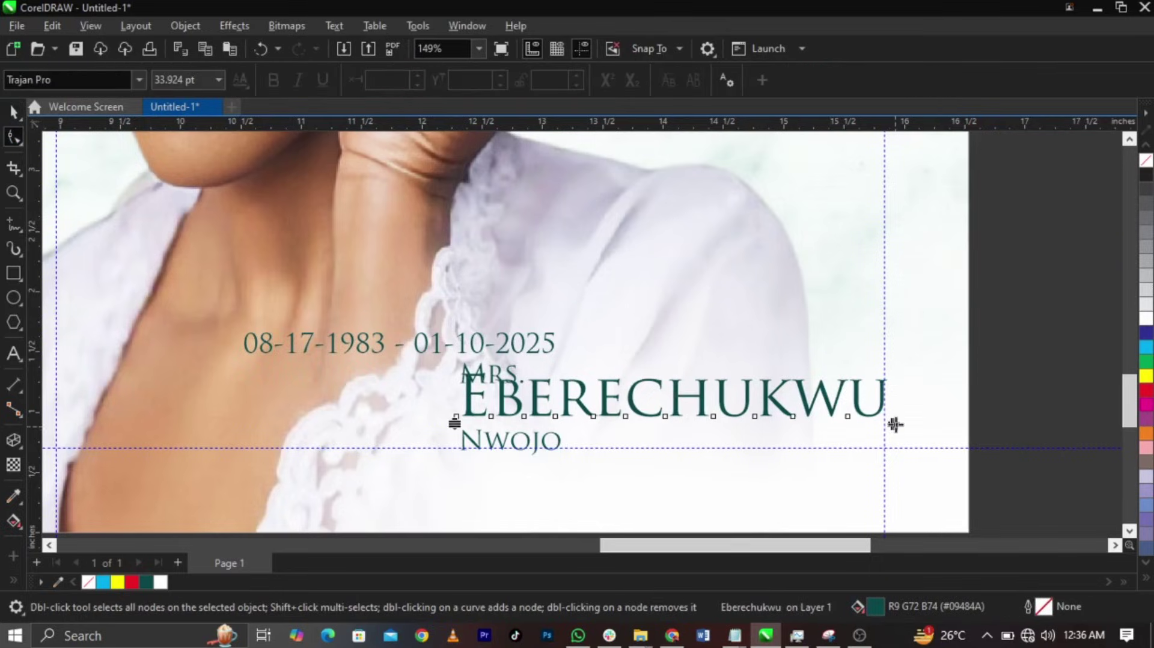
drag(895, 424, 829, 419)
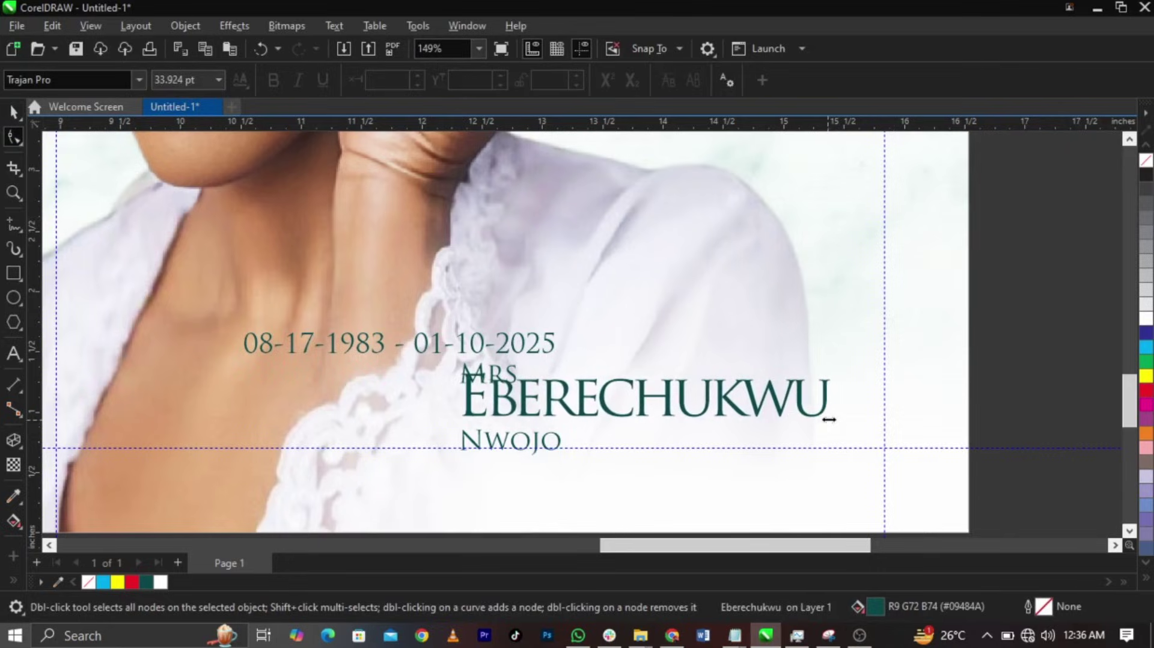
key(space)
drag(864, 353, 887, 341)
- Arrange the surname directly beneath the first name
click(561, 441)
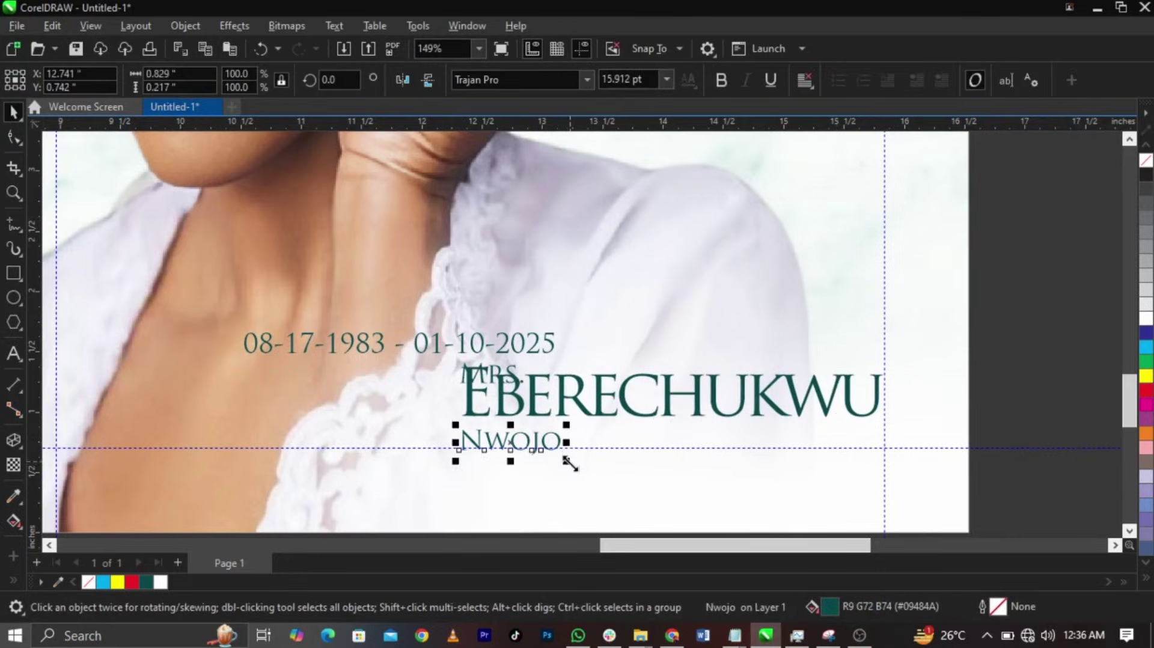
drag(701, 524, 721, 451)
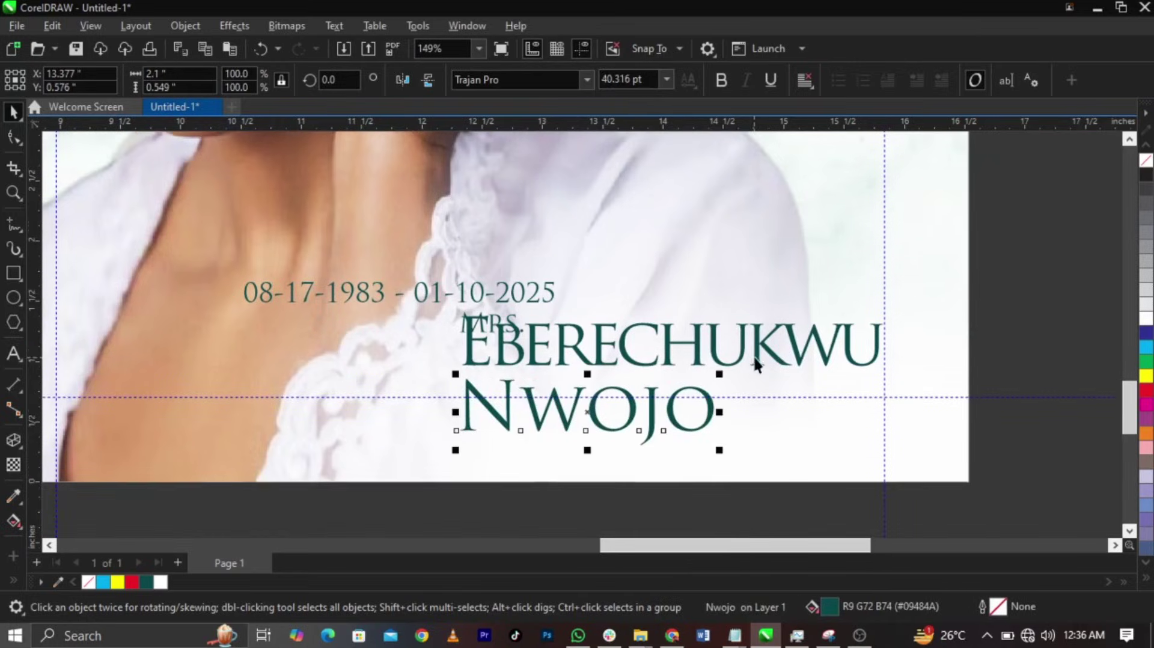
click(753, 320)
drag(753, 320, 749, 296)
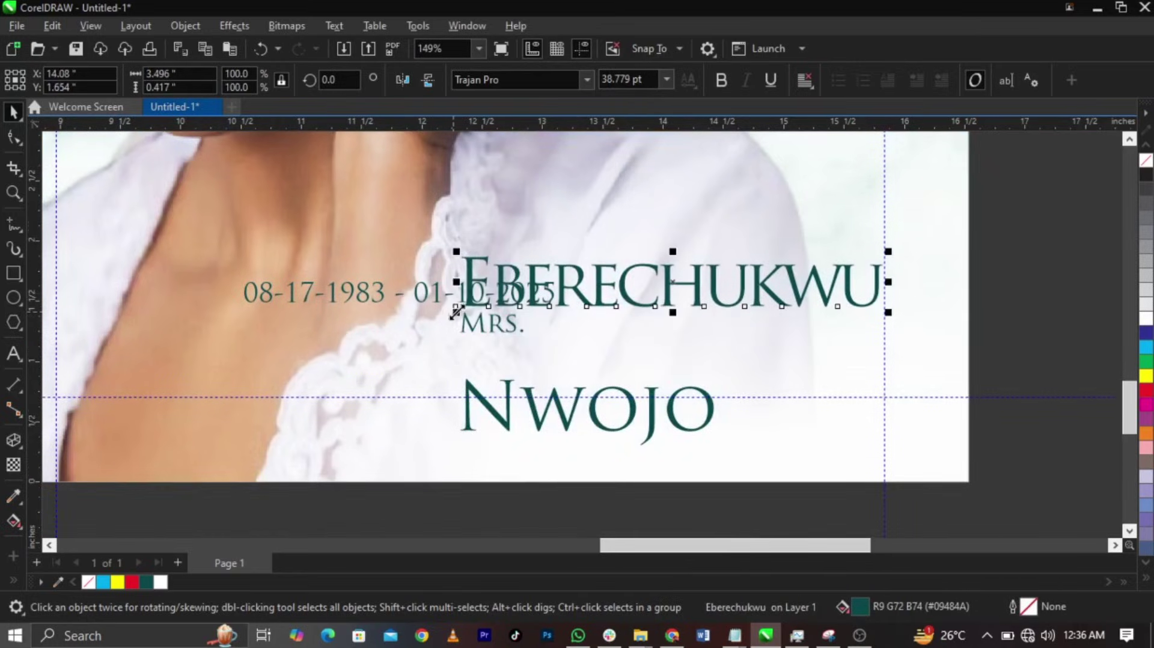
drag(457, 312, 470, 313)
drag(657, 420, 824, 354)
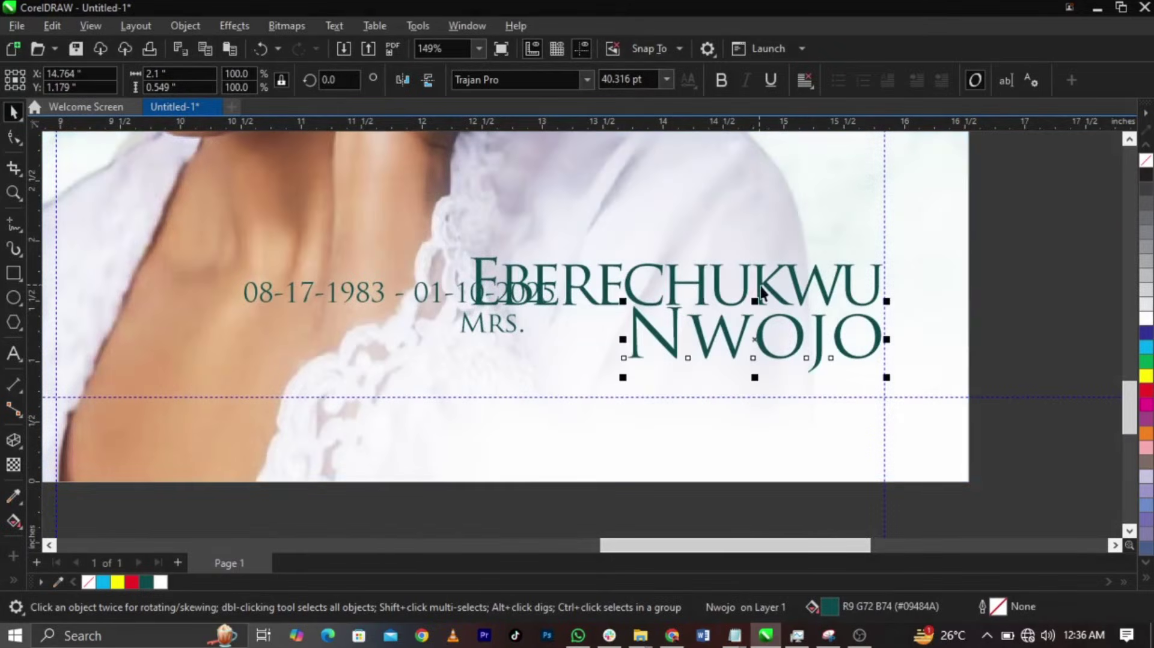
- Set the first name to 38 pt and the surname to 37 pt
click(759, 290)
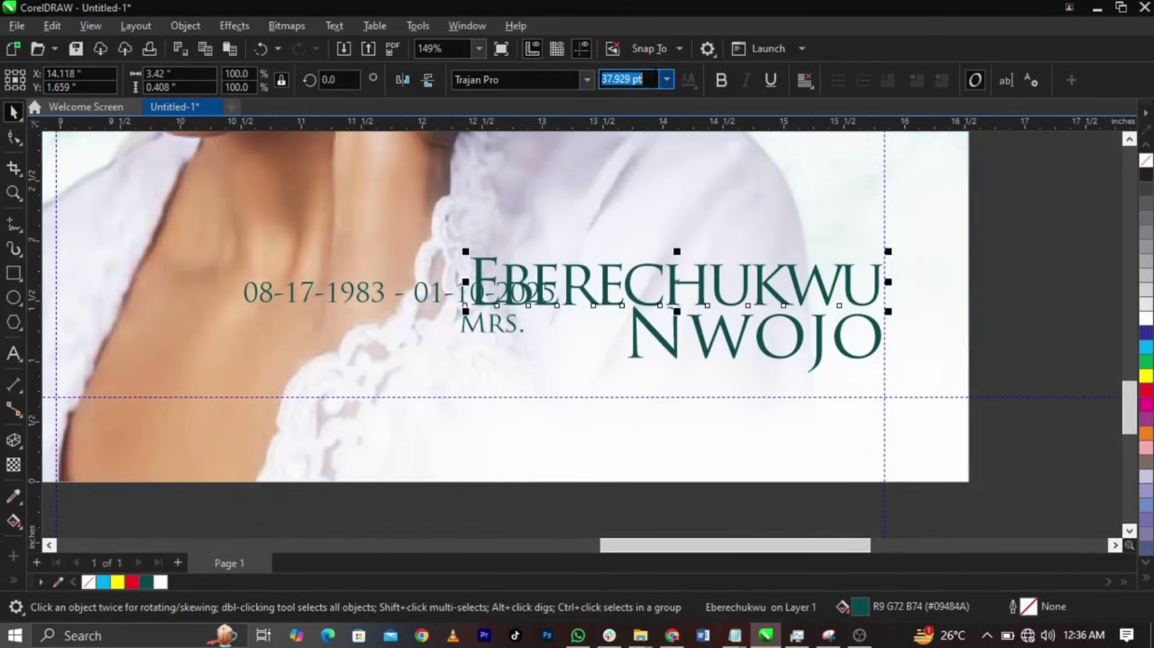
key(Return)
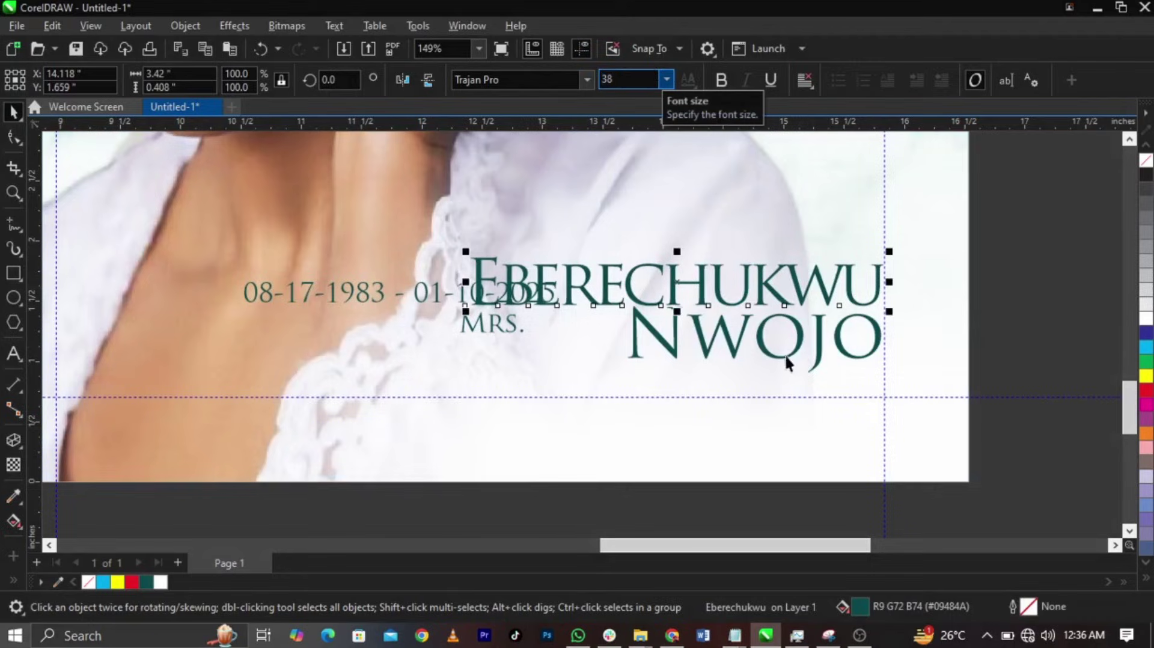
click(798, 340)
double_click(642, 79)
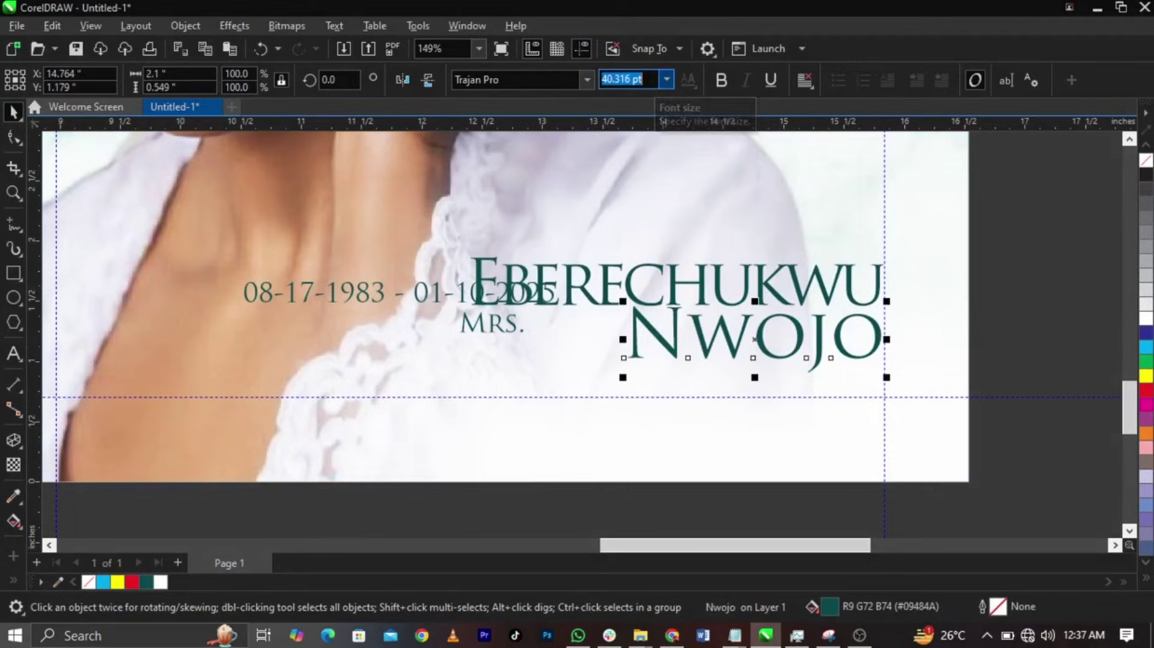
text(37)
key(Return)
- Right-align the two name lines and move them lower on the panel
scroll(805, 292, up, 3)
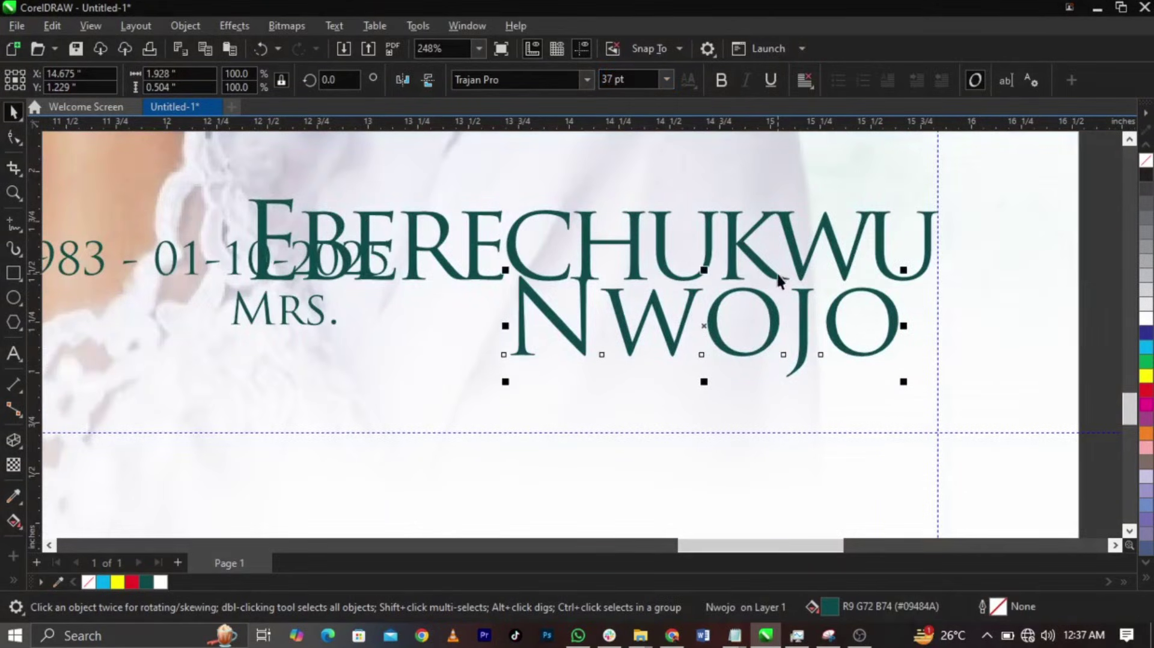
shift+click(779, 274)
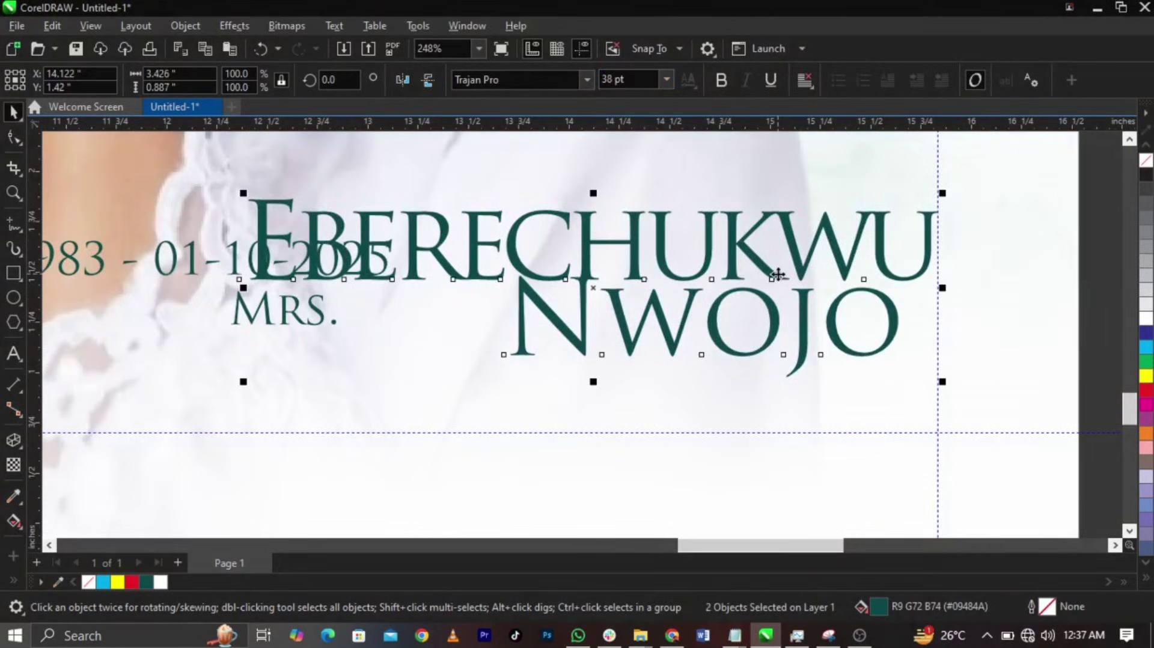
key(r)
drag(921, 350, 924, 431)
scroll(549, 454, up, 1)
scroll(565, 431, up, 2)
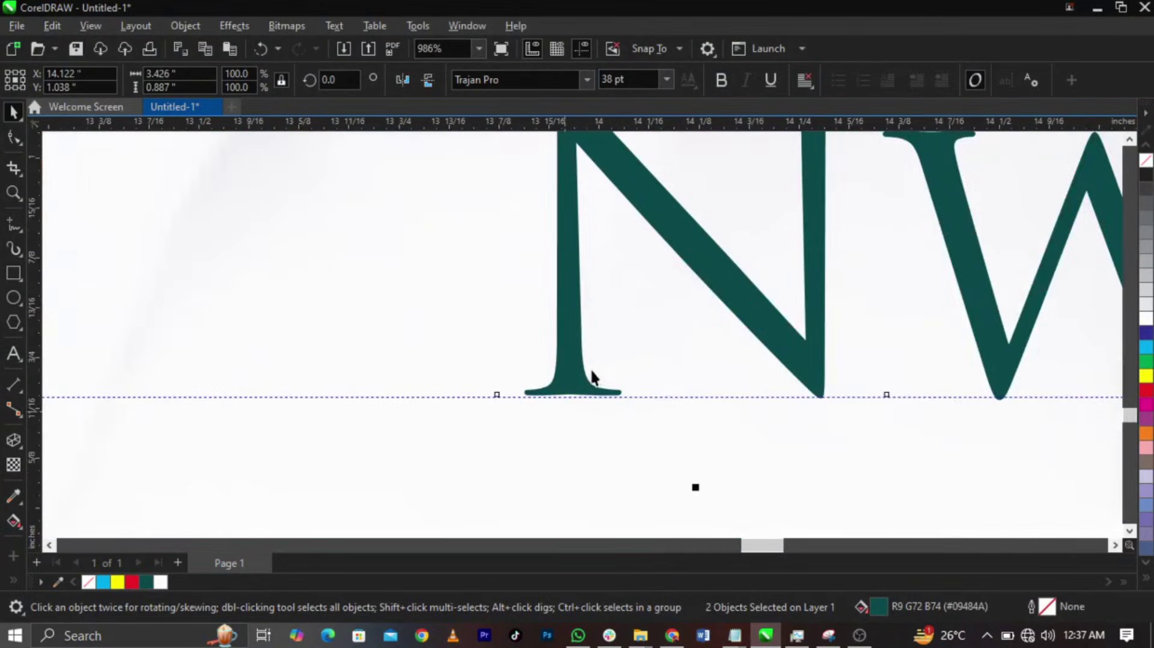
scroll(580, 448, down, 1)
scroll(672, 243, down, 2)
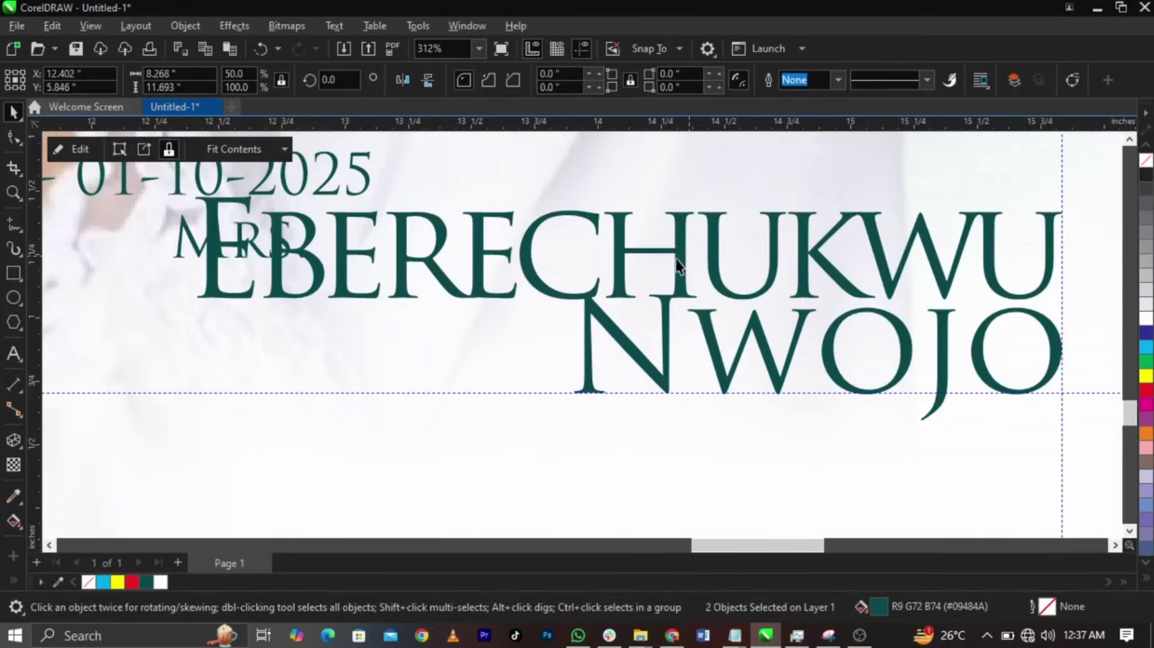
drag(676, 258, 678, 253)
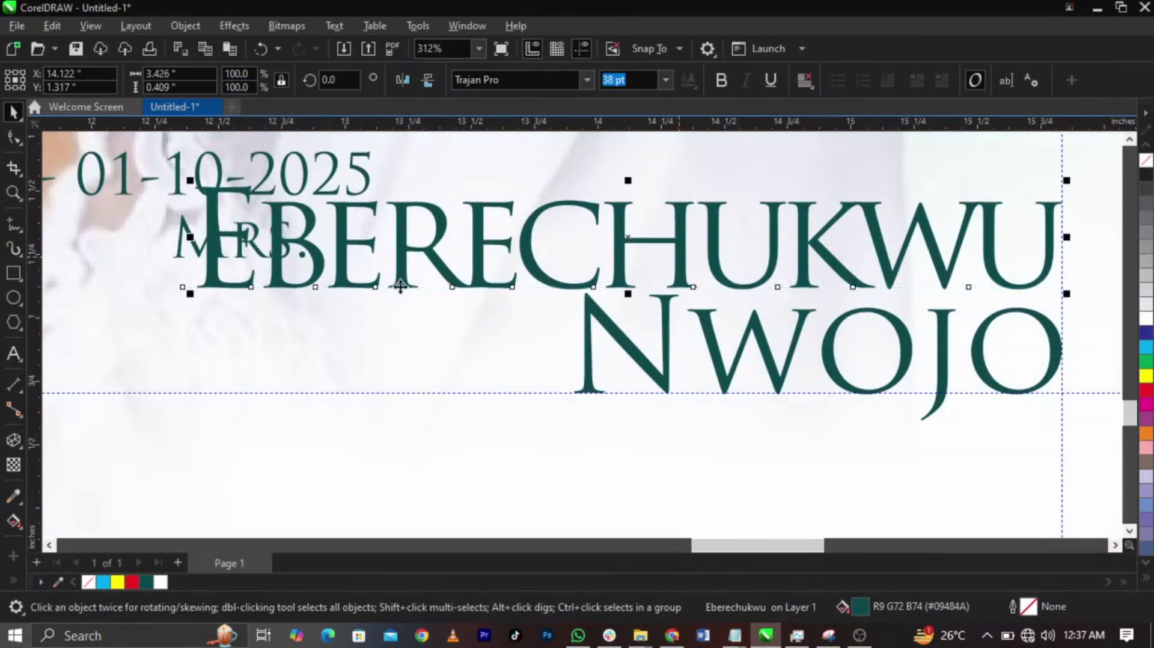
scroll(343, 265, down, 2)
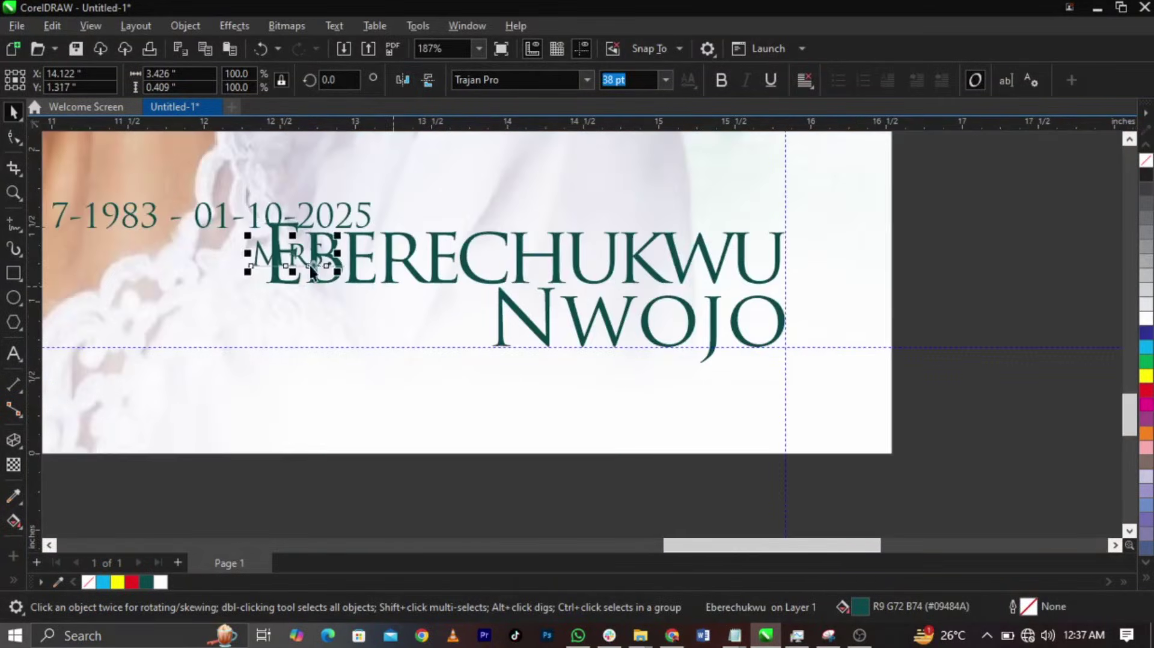
- Move MRS. above the right end of the name
click(257, 248)
drag(258, 248, 644, 202)
click(960, 331)
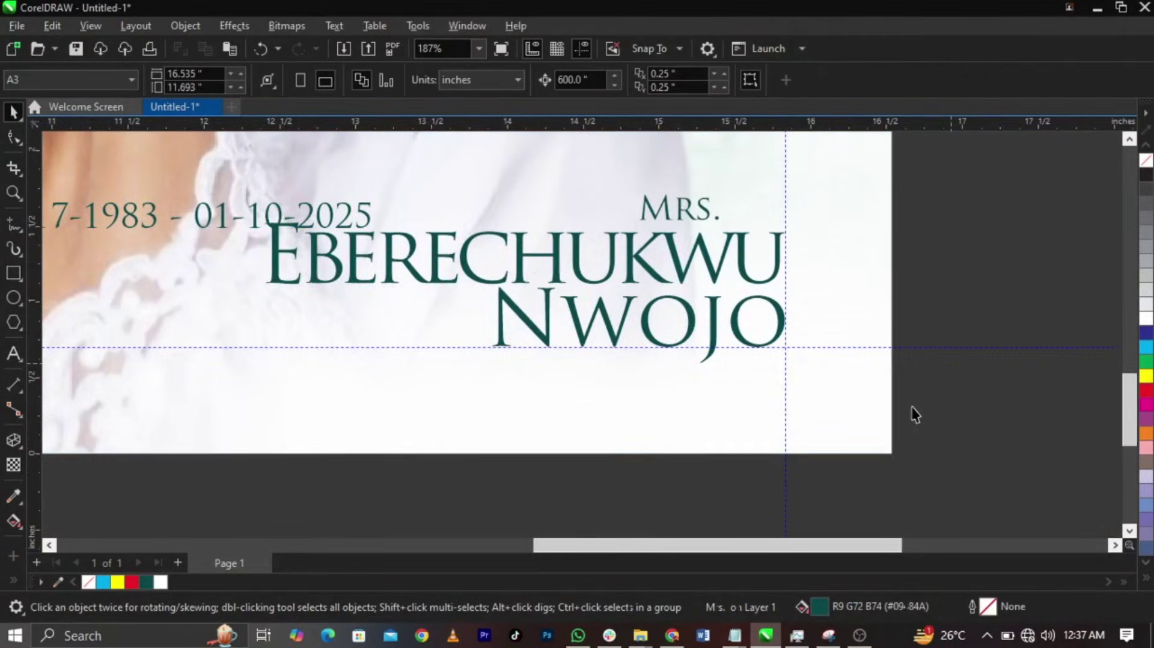
scroll(871, 433, down, 7)
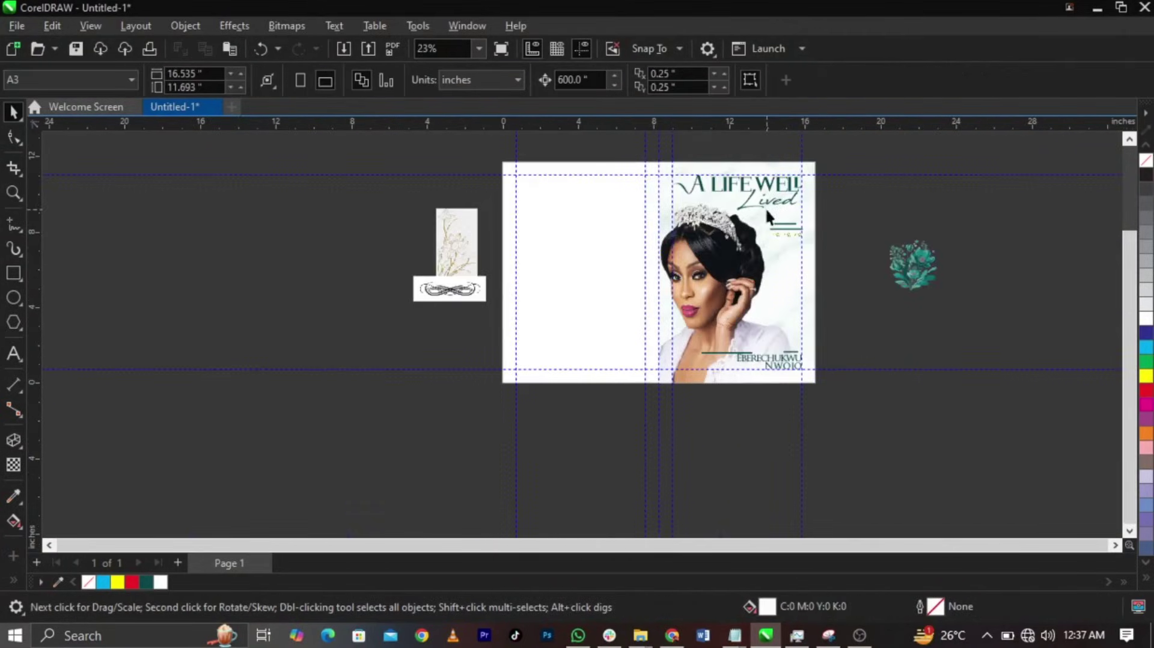
- Set Mrs. in Javacom script at about 24.4 pt and move the dates beside the surname
key(z)
drag(689, 329, 848, 380)
key(space)
click(732, 364)
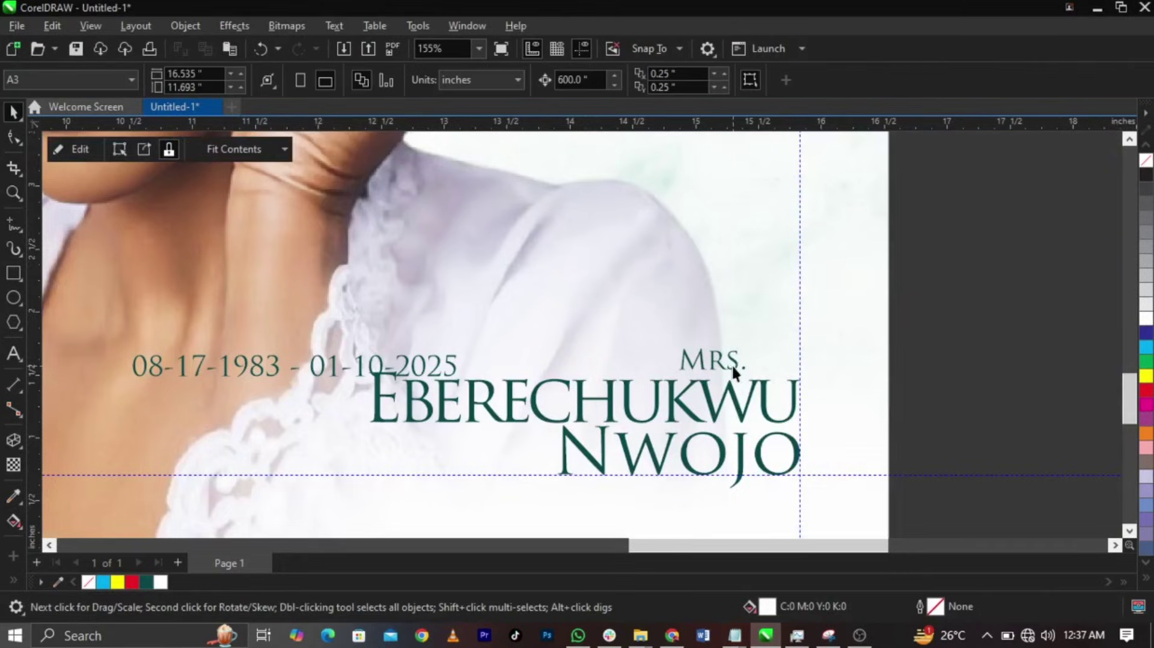
click(735, 366)
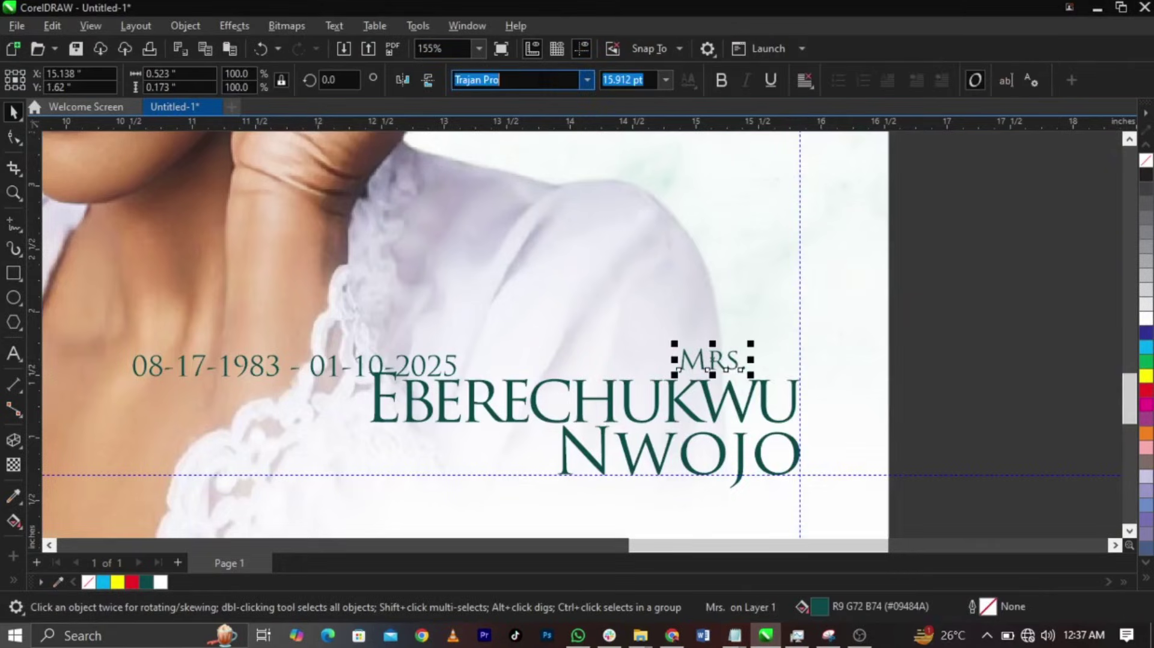
text(Javacom)
key(Return)
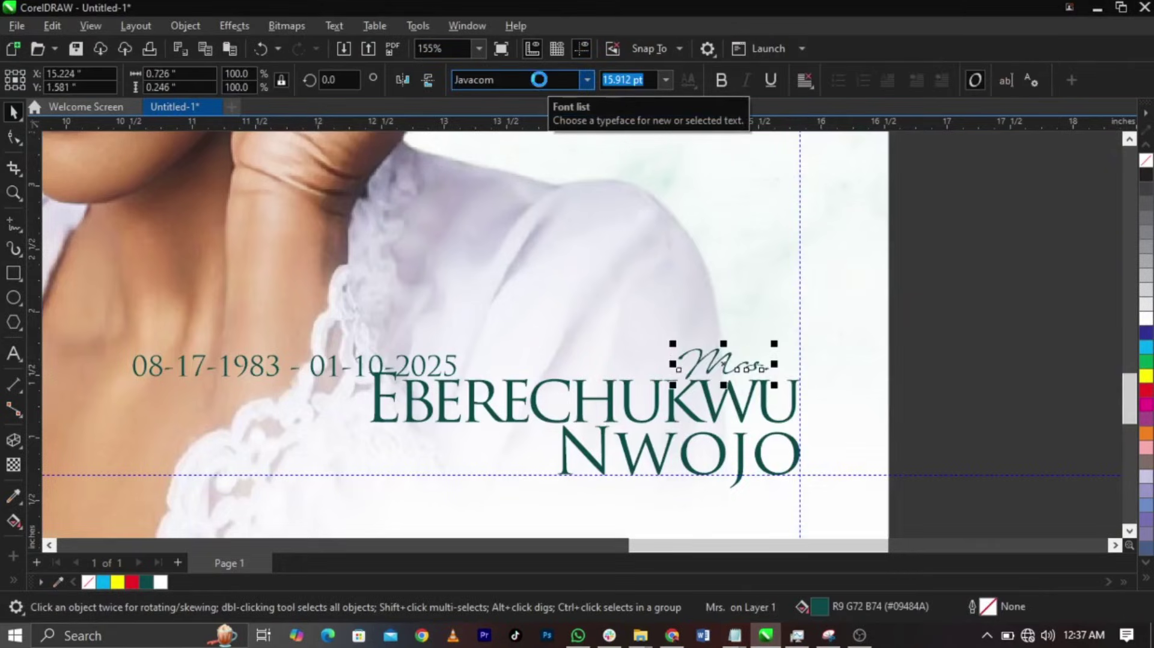
drag(638, 335, 618, 328)
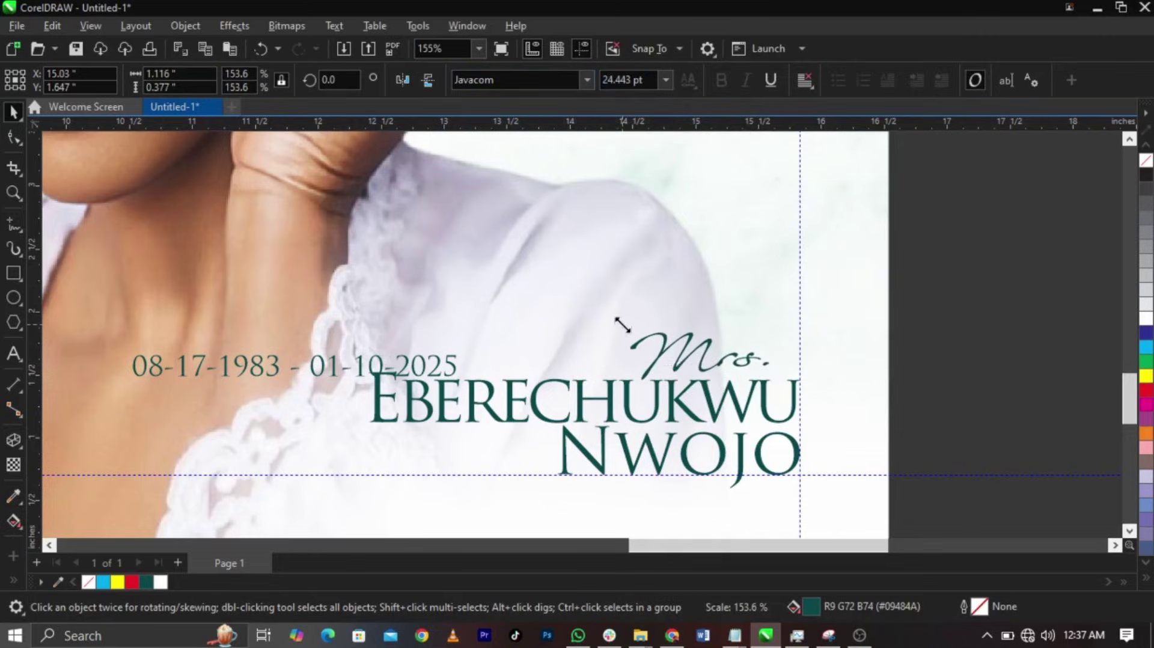
drag(715, 360, 744, 367)
key(Escape)
drag(275, 378, 398, 461)
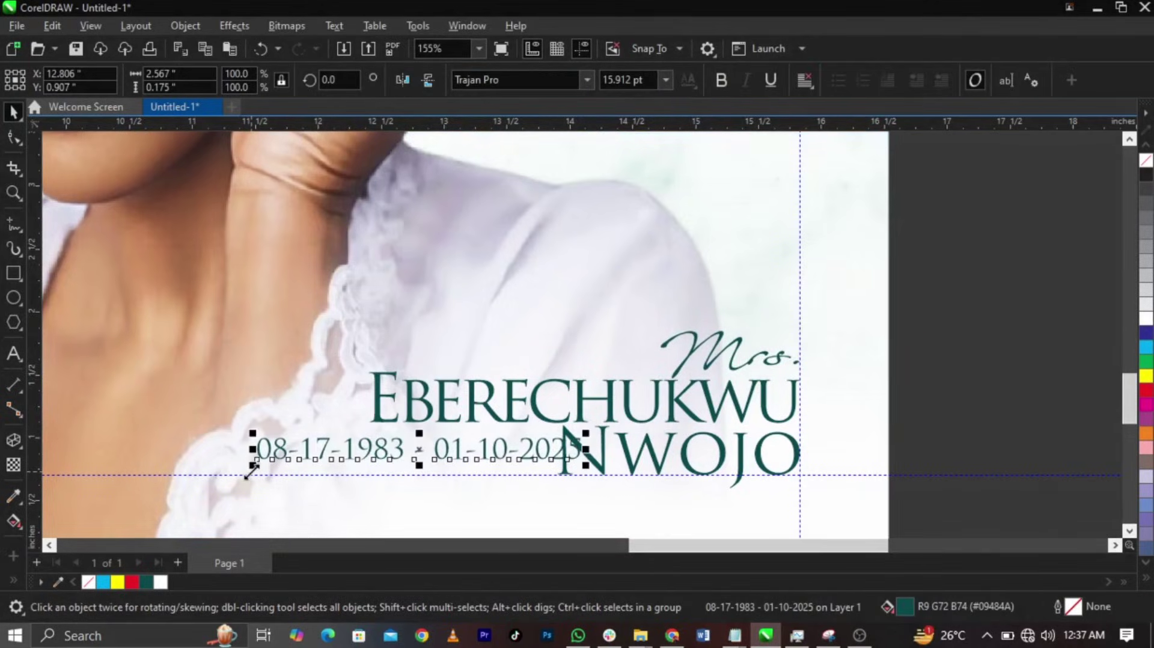
- Shrink the date text and shift it left under the first name
drag(246, 479, 376, 478)
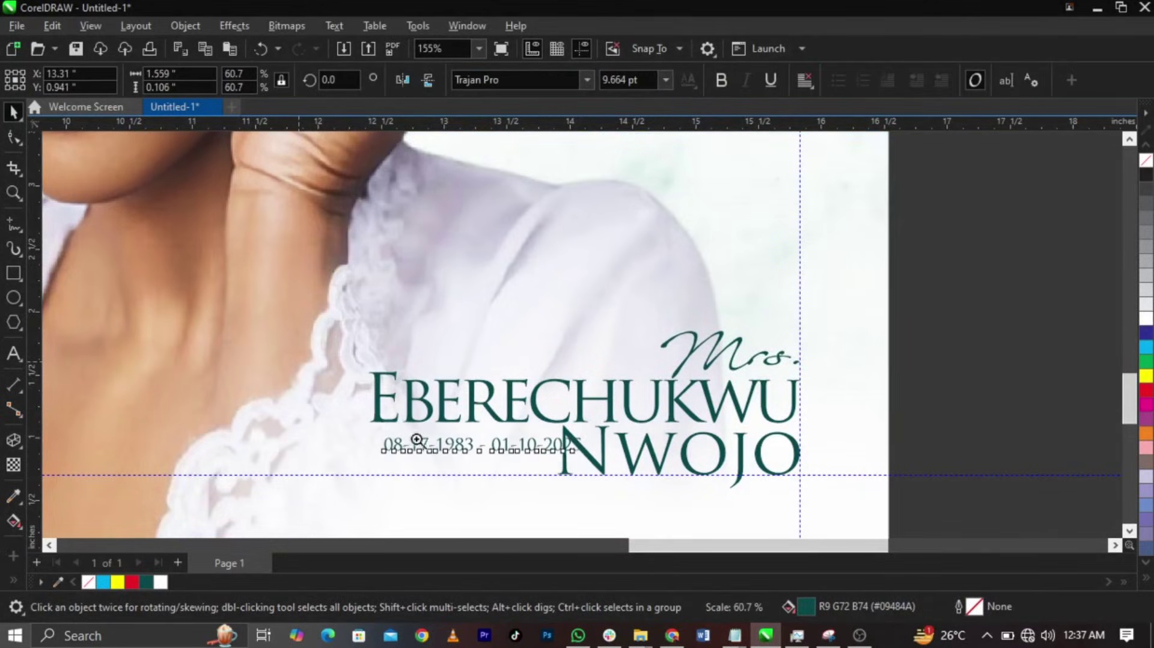
key(z)
drag(264, 367, 611, 497)
key(space)
drag(950, 394, 794, 380)
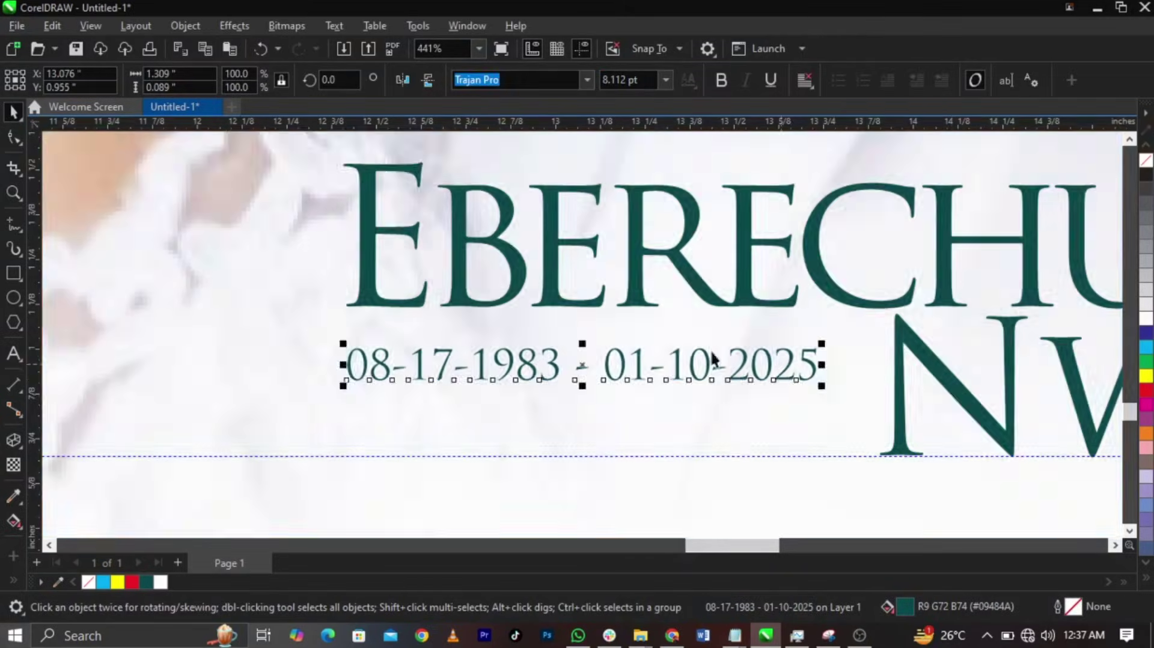
- Draw a thin teal bar above the date line and place a copy below it
click(12, 273)
drag(391, 332, 819, 331)
key(space)
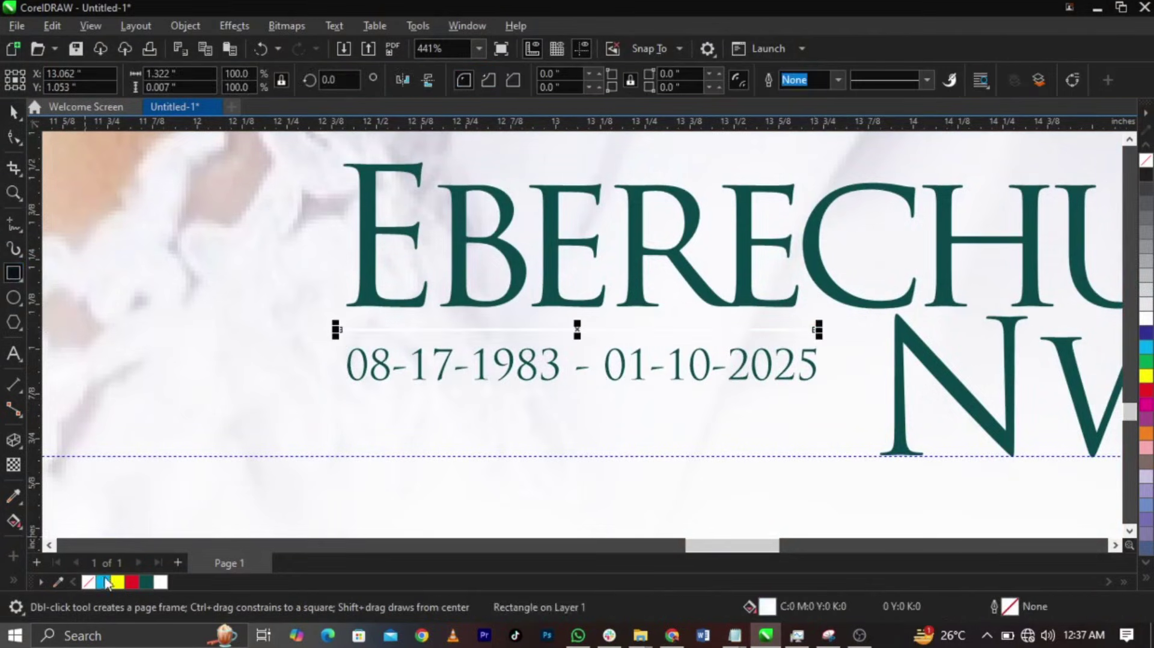
click(146, 582)
scroll(572, 373, up, 3)
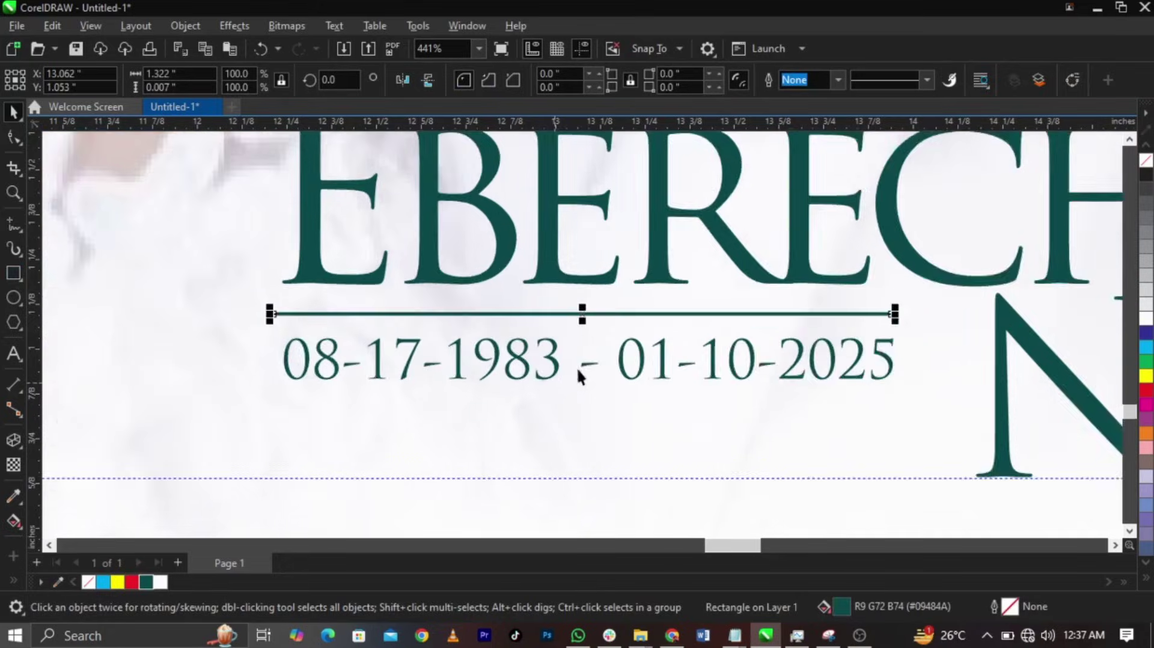
drag(616, 296, 620, 407)
- Narrow and scale down the date and its two rules to fit beside the surname
scroll(640, 371, up, 2)
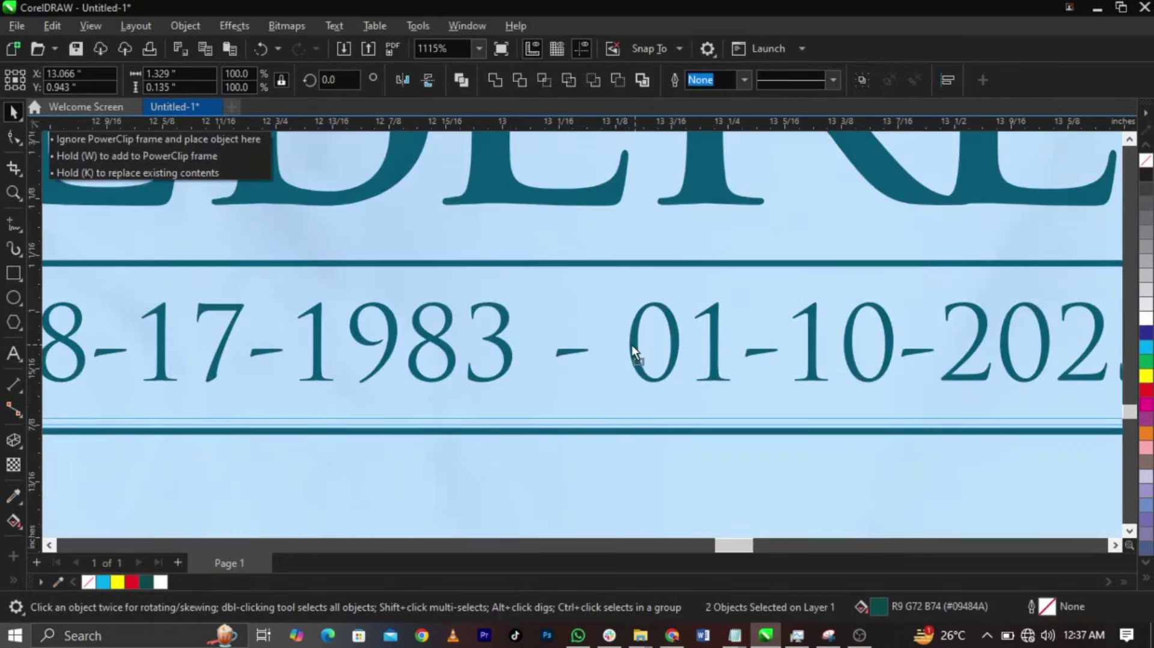
scroll(431, 372, down, 6)
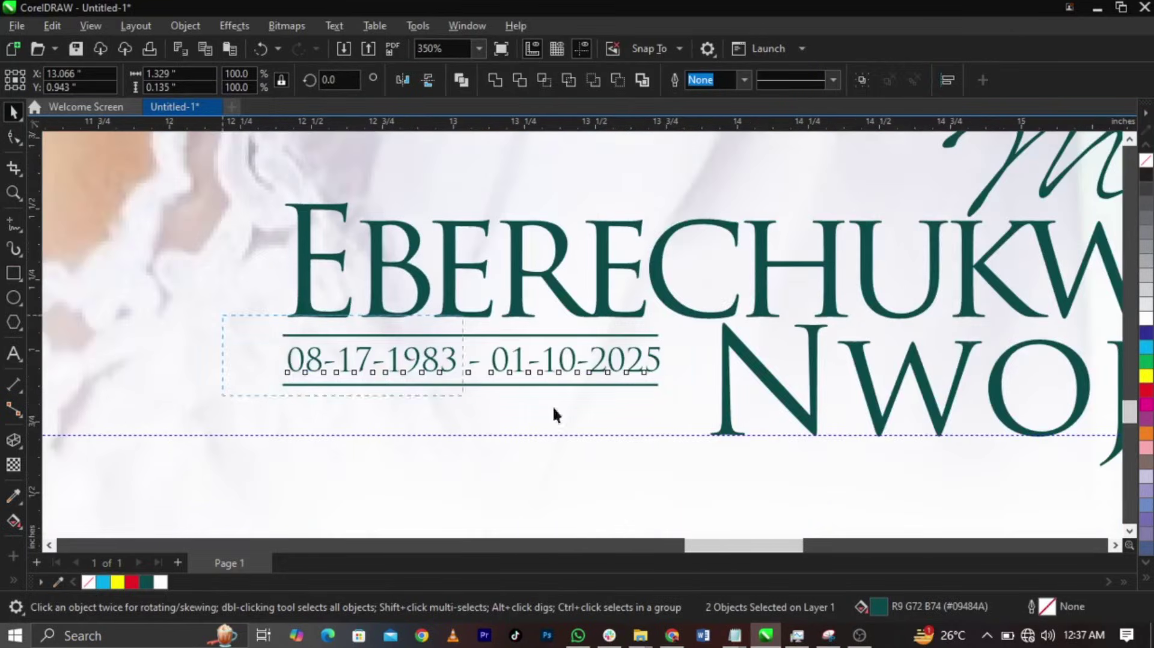
scroll(271, 391, up, 4)
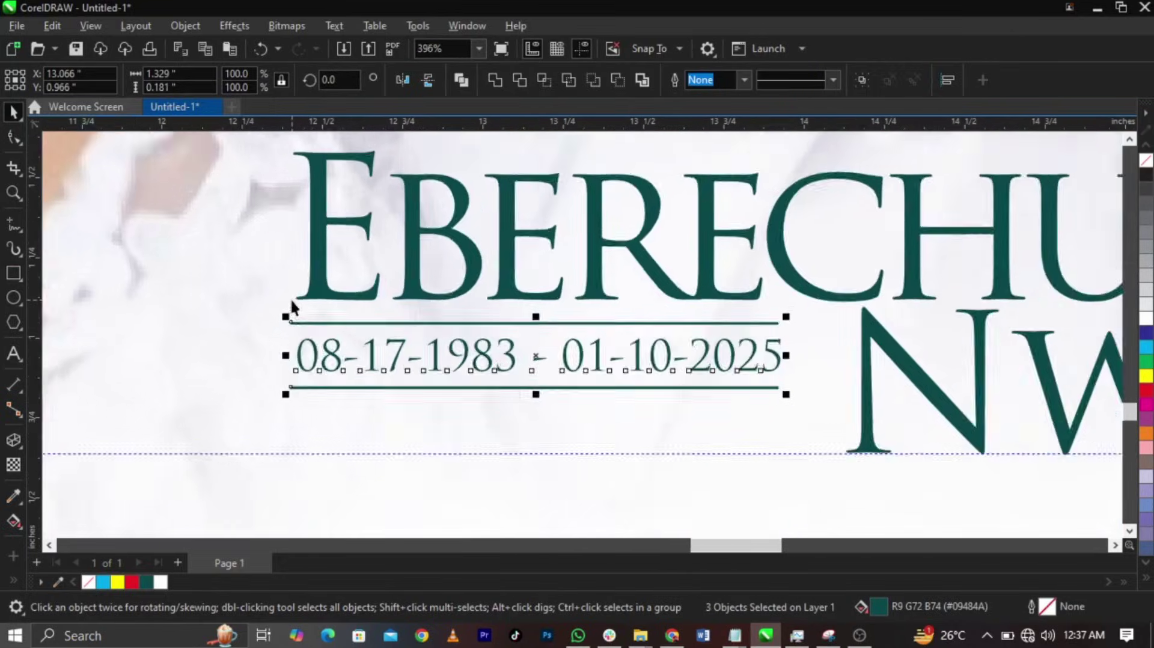
drag(287, 445, 295, 444)
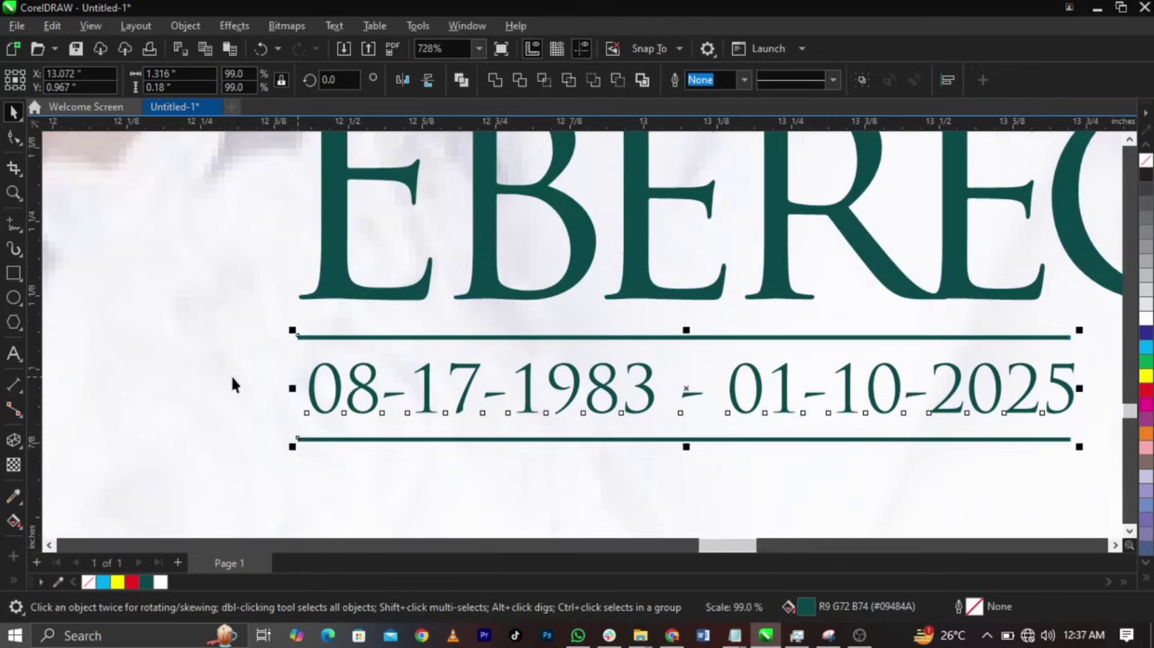
scroll(232, 387, down, 3)
scroll(874, 396, up, 3)
drag(600, 426, 569, 420)
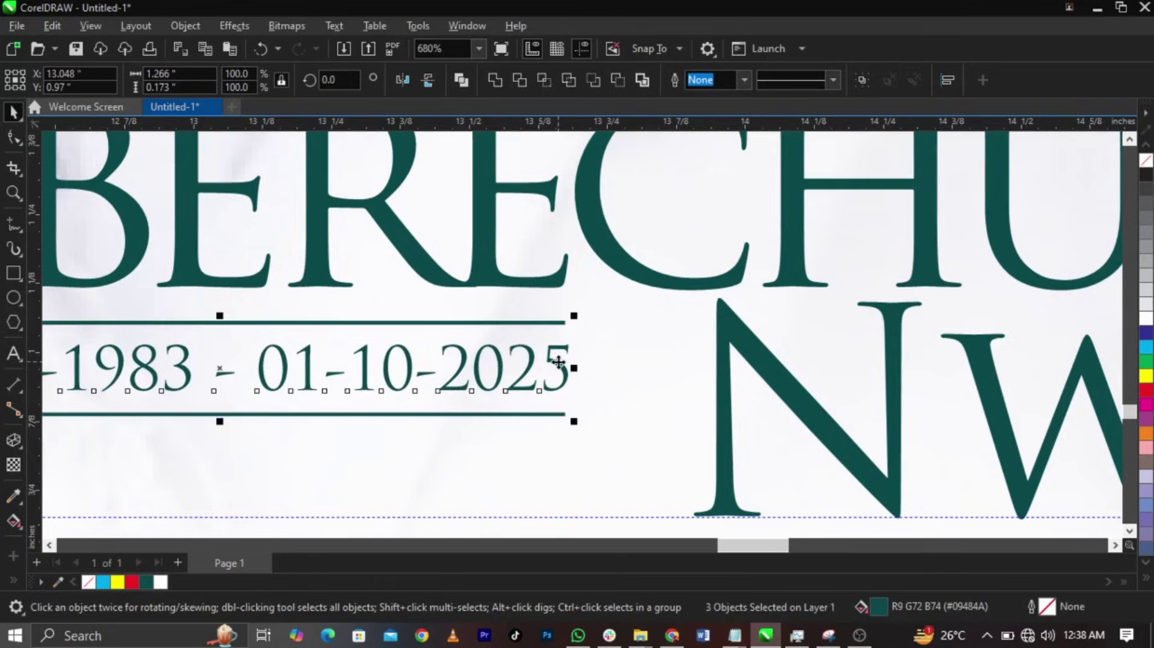
scroll(559, 362, down, 2)
scroll(649, 361, down, 4)
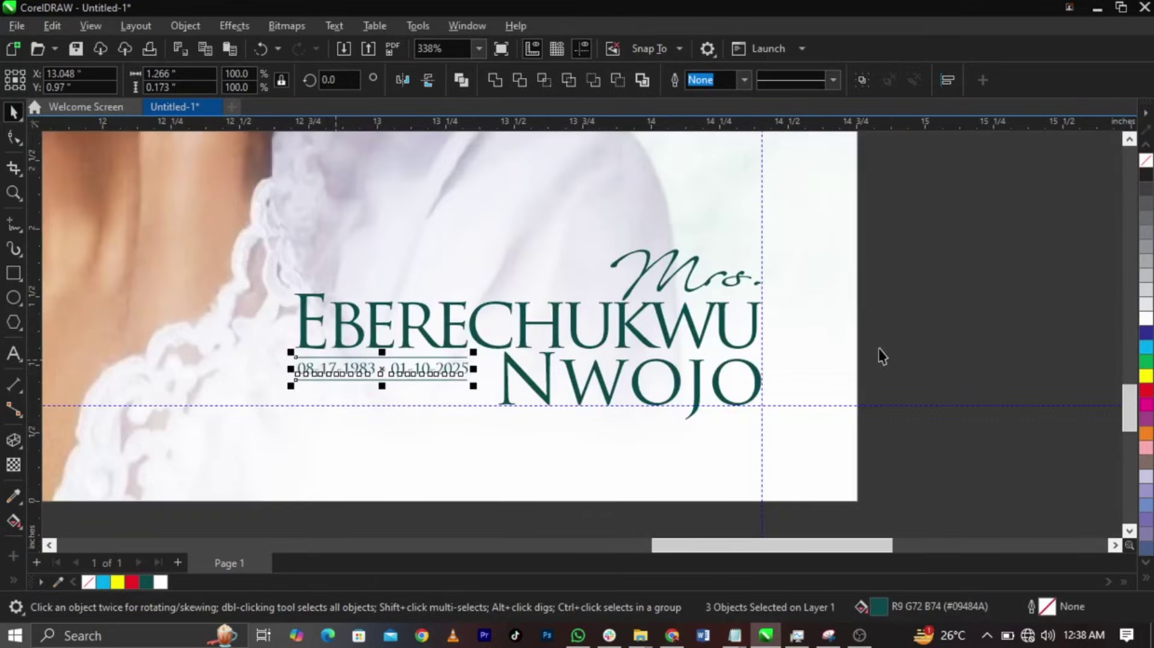
click(917, 348)
scroll(852, 385, down, 2)
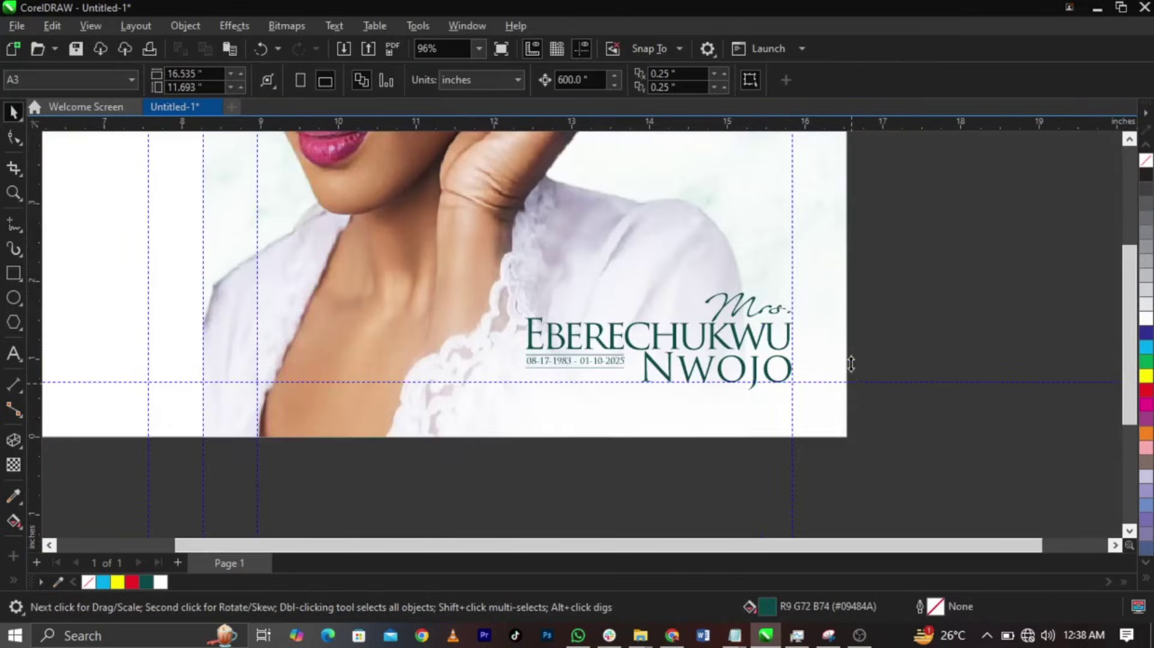
- Move the teal flower onto the cover portrait and rotate it to about 21°
drag(993, 325, 801, 403)
key(z)
drag(533, 308, 951, 482)
key(space)
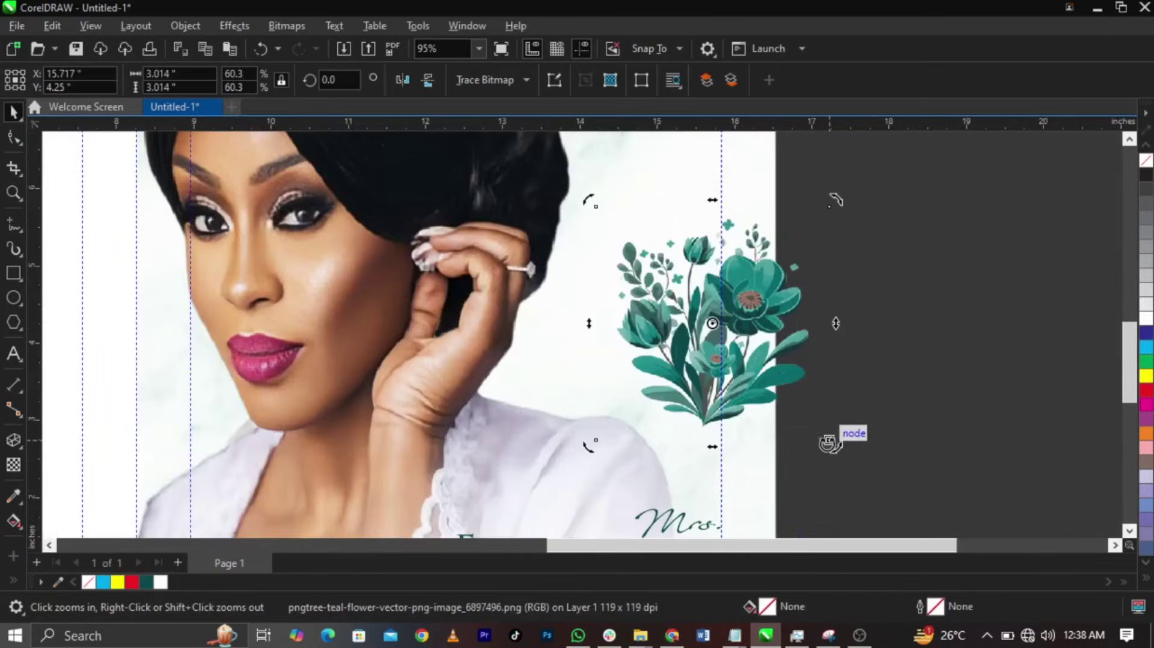
click(786, 374)
drag(832, 444, 830, 415)
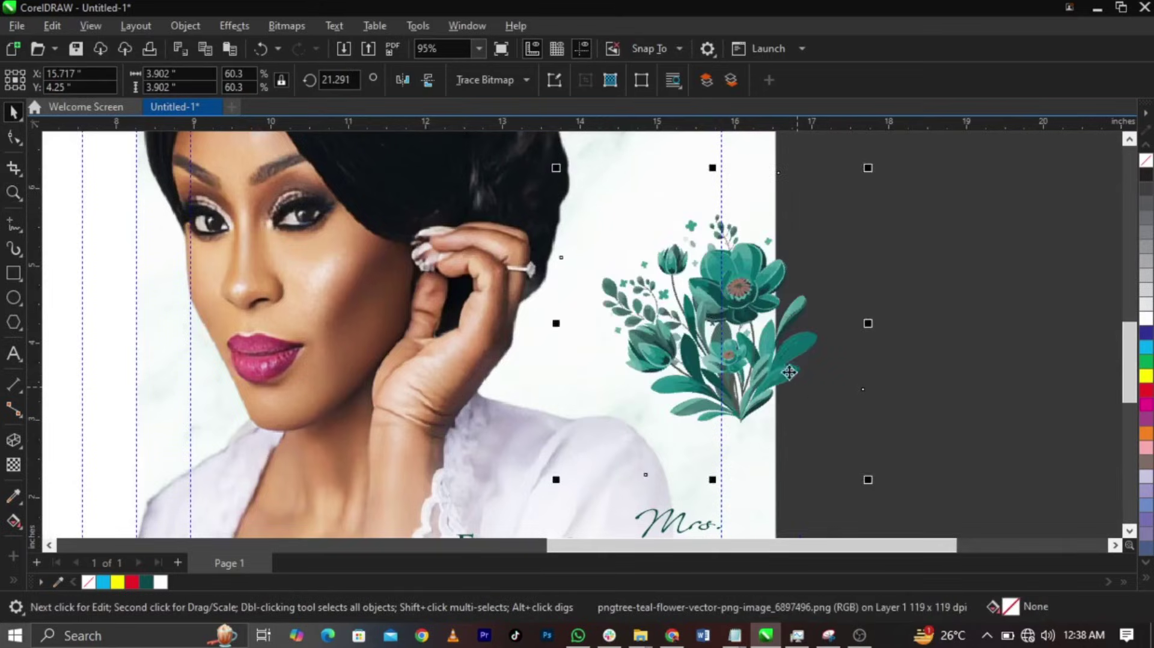
drag(811, 367, 810, 341)
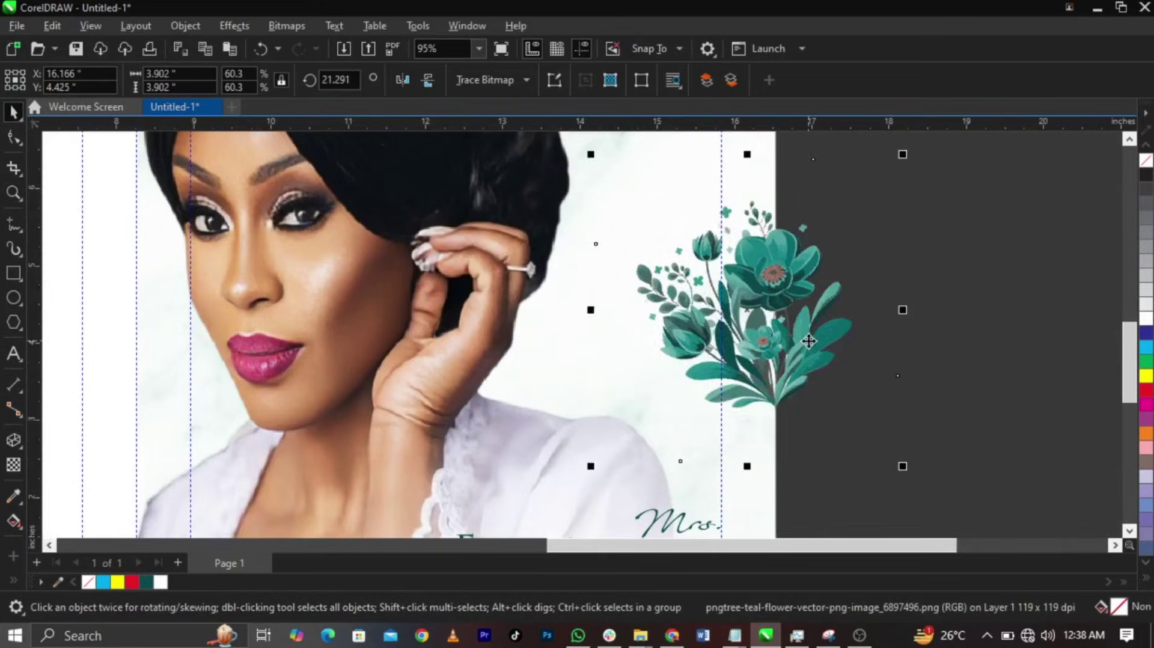
- PowerClip the rotated flower inside the portrait and zoom out to the whole page
right_click(809, 341)
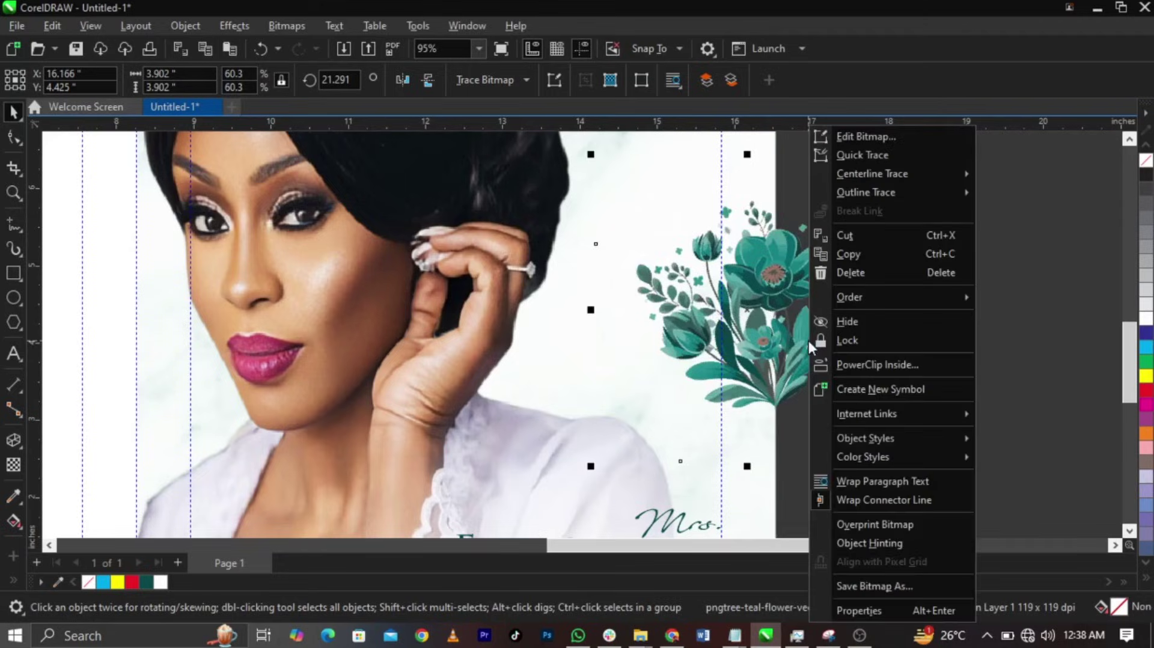
click(853, 362)
click(548, 359)
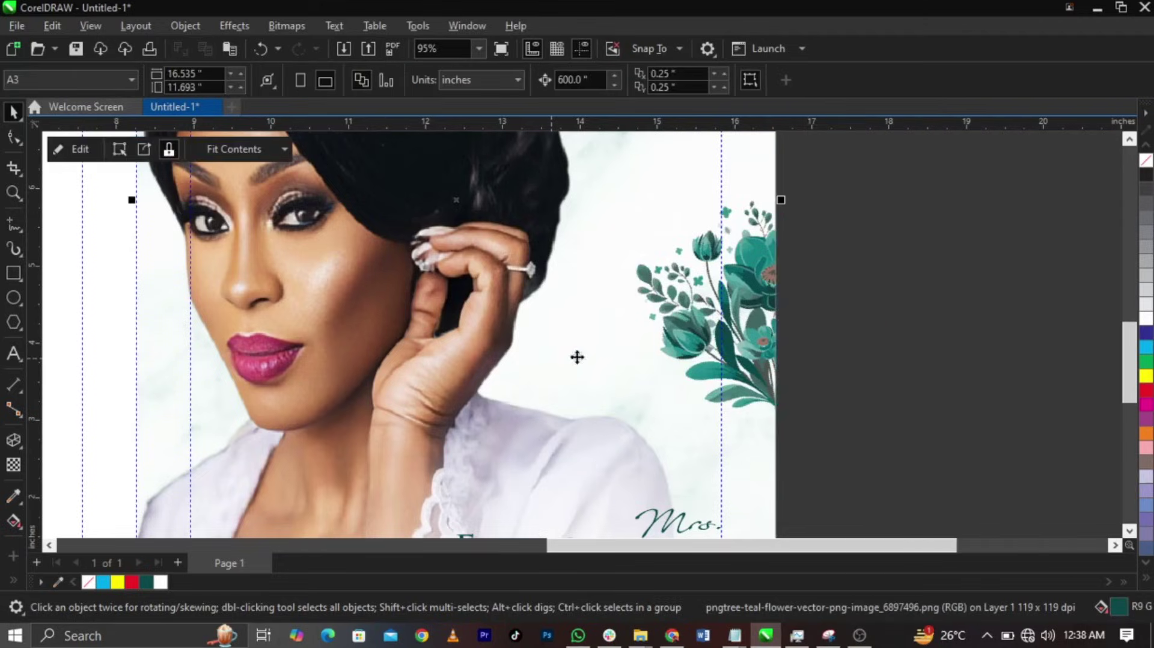
click(900, 391)
key(F4)
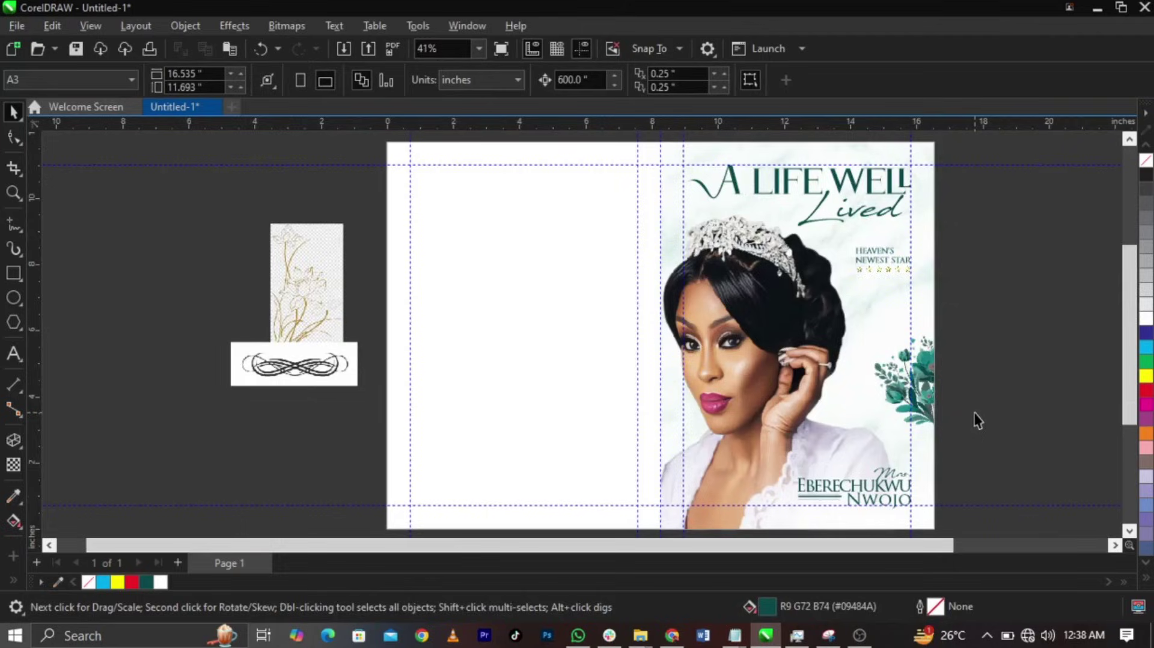
- Edit the portrait PowerClip contents to move the marble background onto the left panel
click(826, 346)
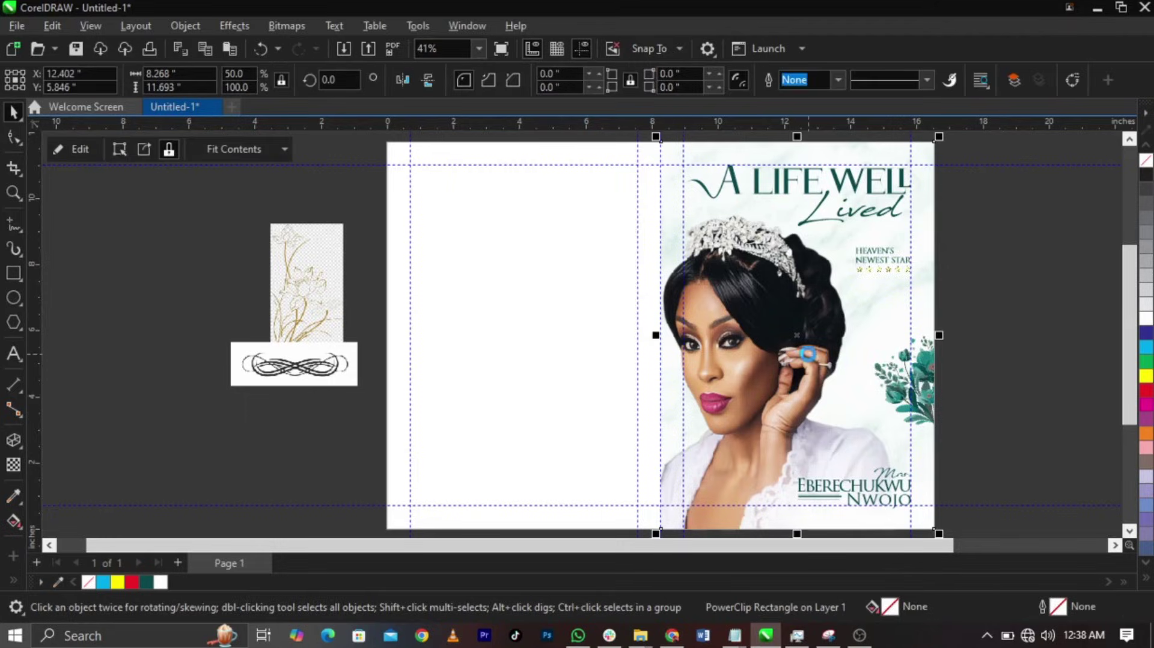
click(949, 313)
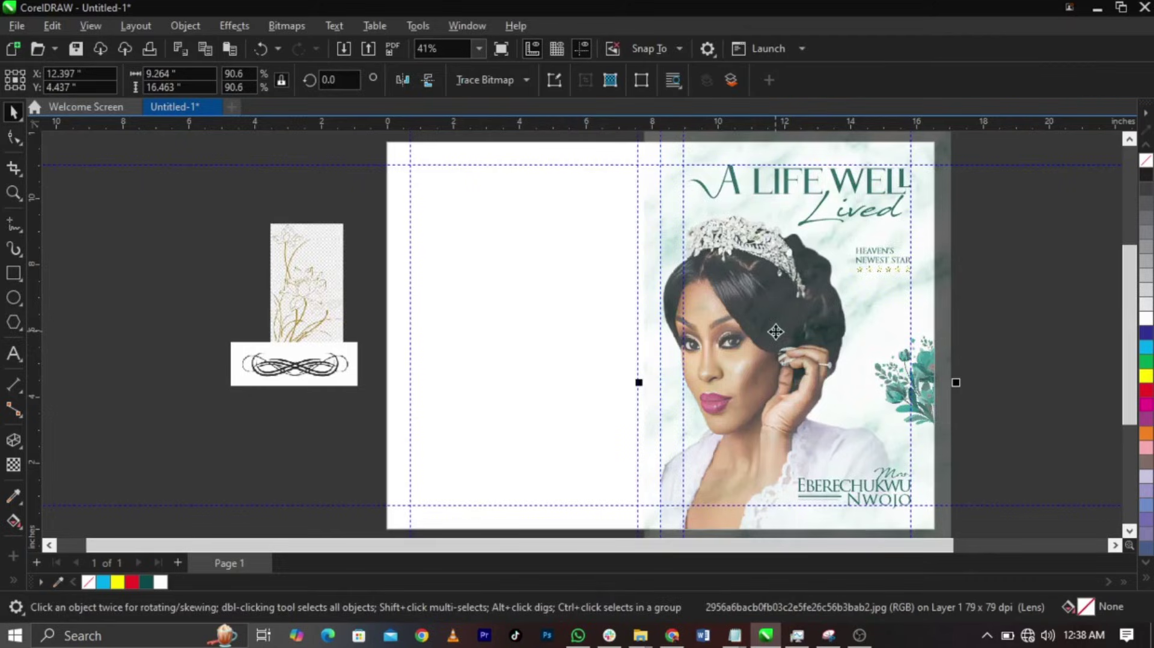
right_click(776, 331)
click(817, 365)
click(573, 368)
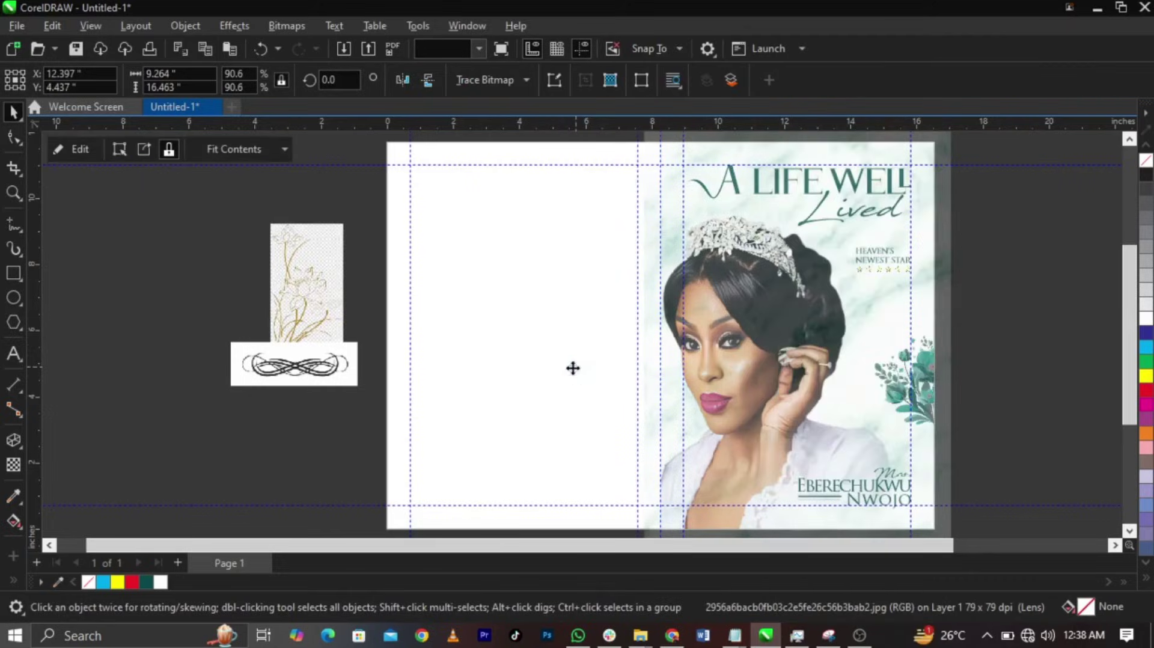
drag(661, 375, 453, 371)
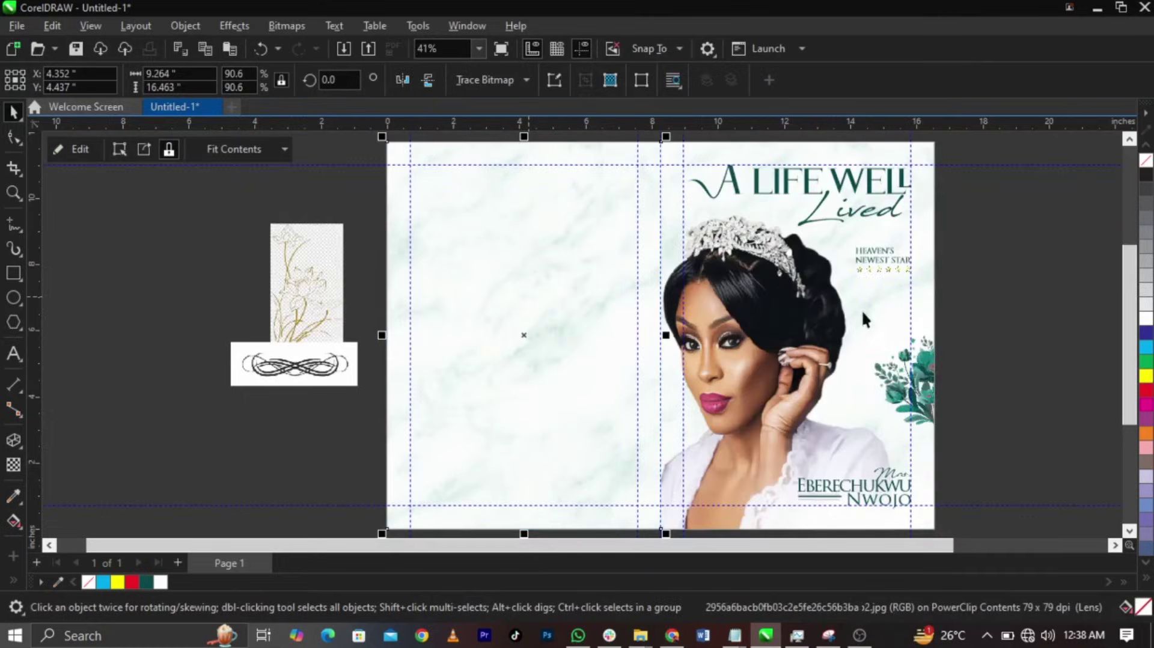
click(296, 350)
- Move the ornament down-left and enlarge the line-art flower image to 56.7%
drag(296, 350, 216, 442)
click(283, 327)
drag(269, 358, 255, 286)
scroll(255, 287, up, 2)
scroll(365, 303, down, 2)
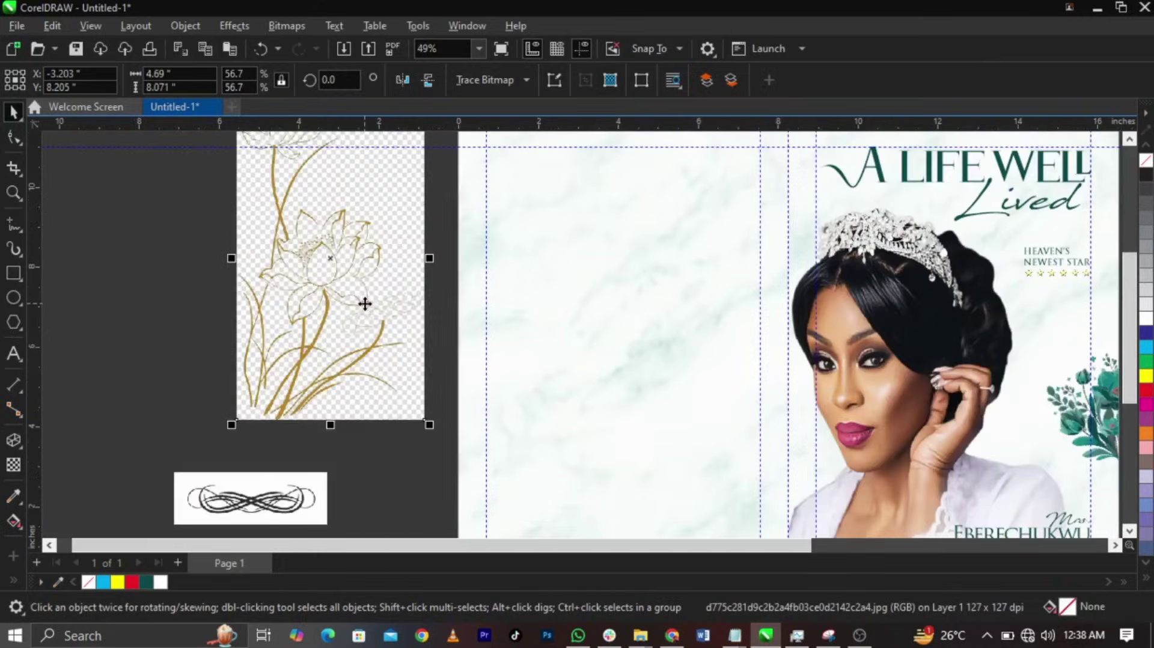
- Reposition the lotus line-art image, with the ornament placed to its left
scroll(341, 206, down, 2)
scroll(340, 206, up, 3)
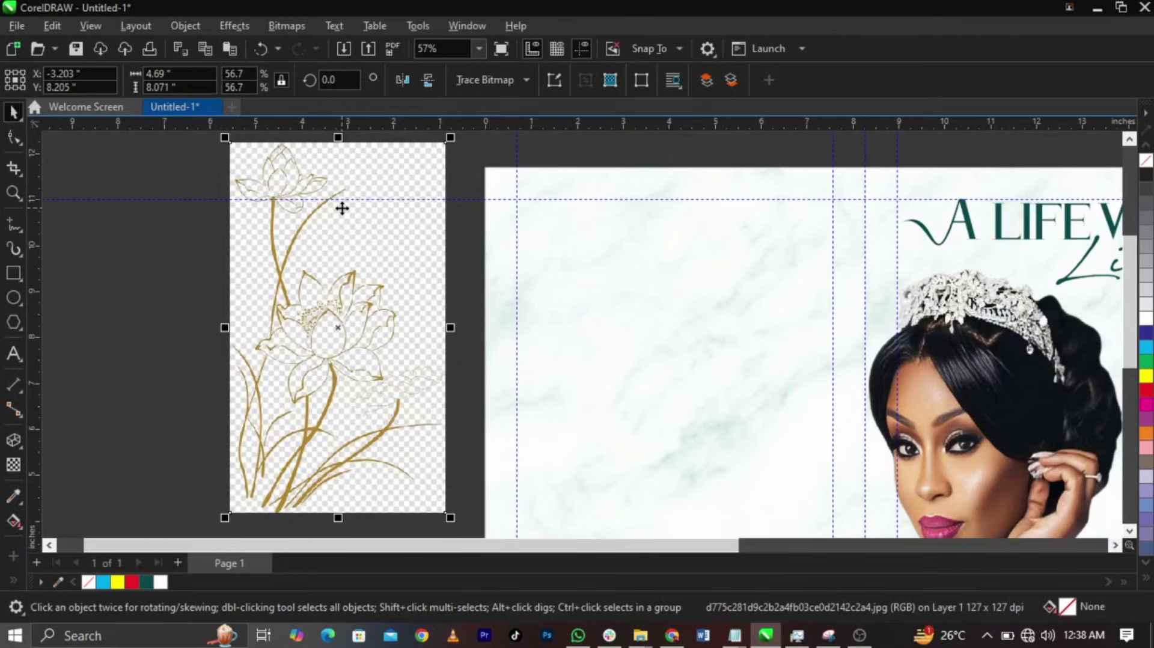
drag(342, 208, 343, 311)
scroll(387, 383, down, 4)
scroll(307, 477, up, 2)
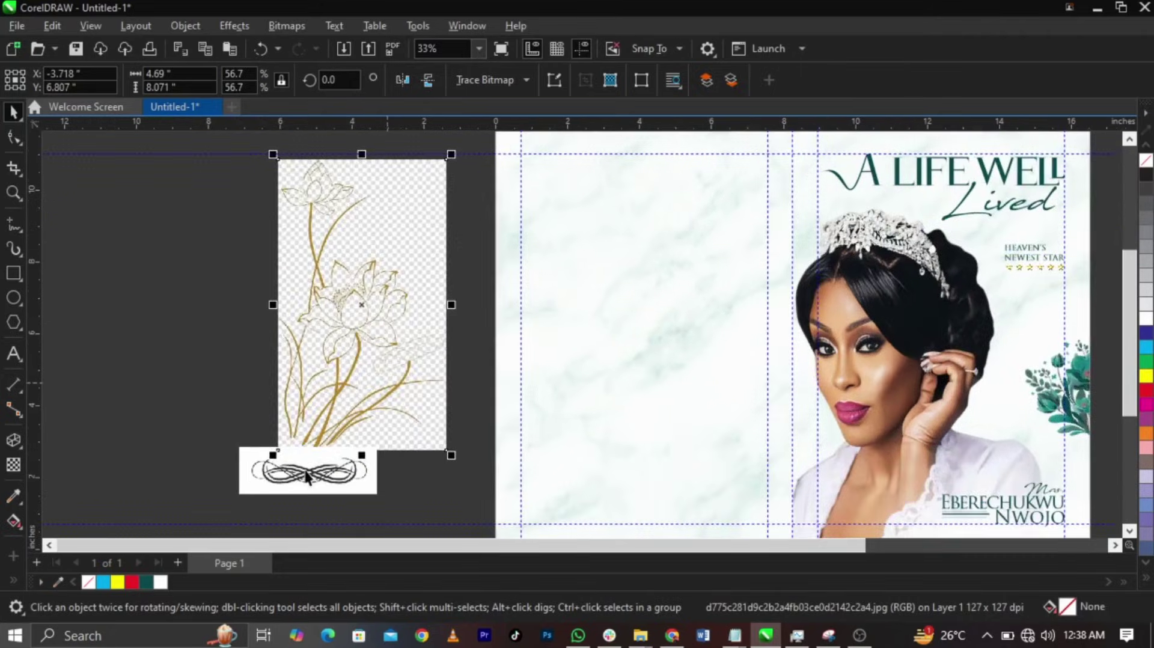
drag(307, 477, 118, 325)
drag(341, 324, 312, 367)
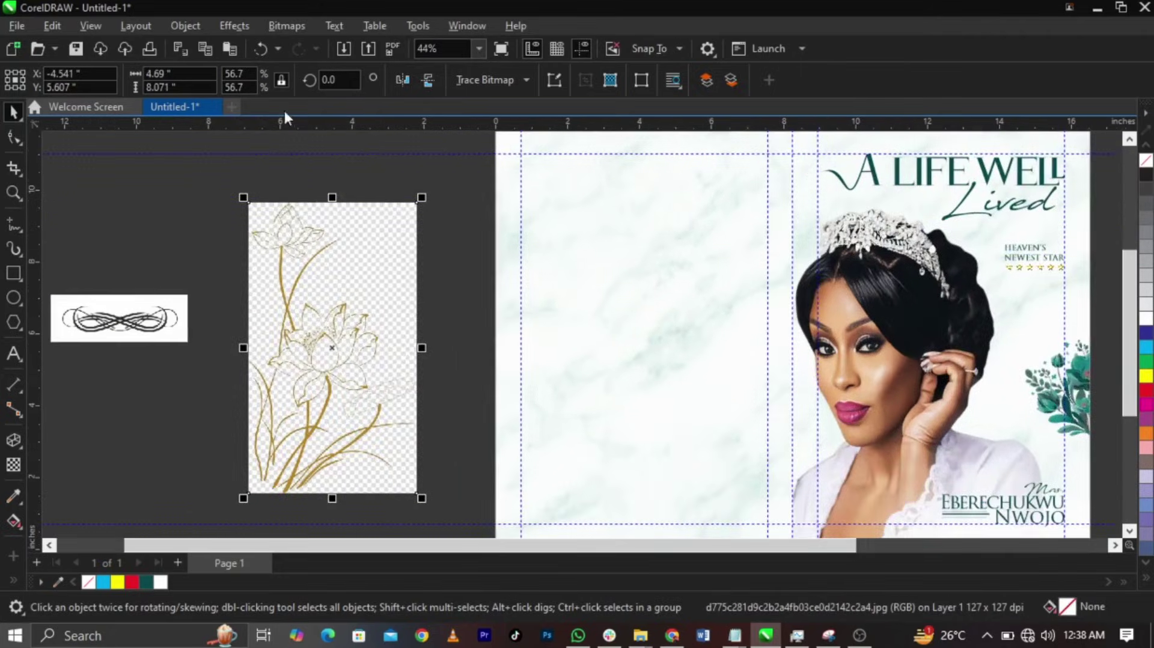
- Convert the lotus image to Black and White (1-bit) Line Art at threshold 160
click(280, 26)
mouse_move(429, 171)
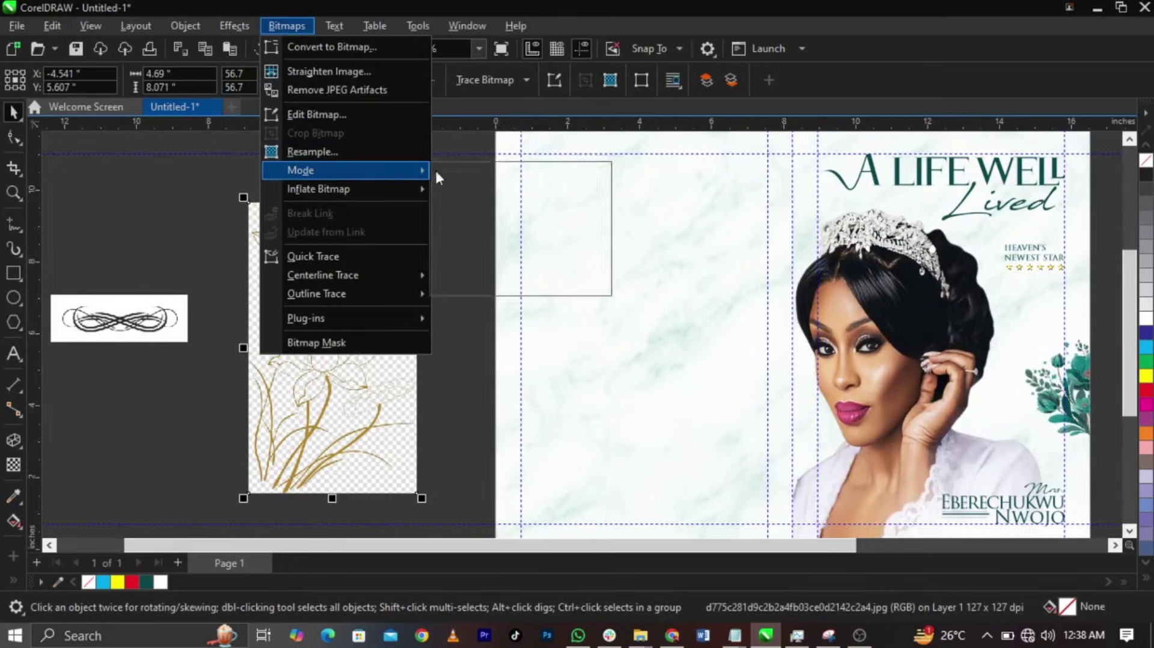
click(479, 170)
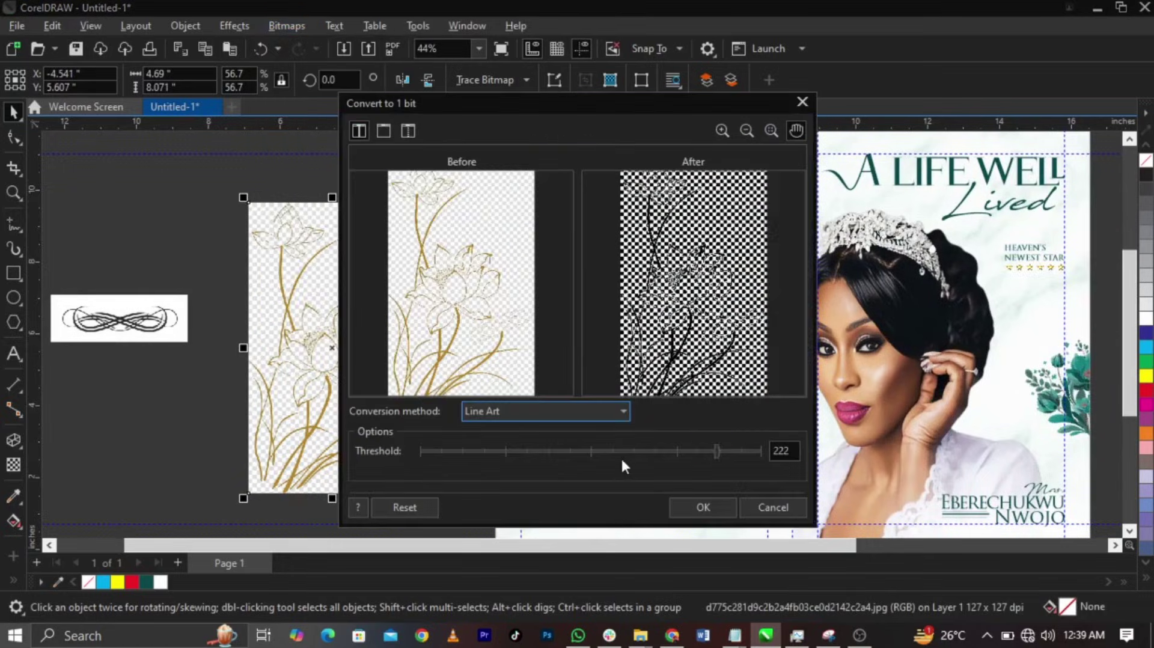
mouse_move(621, 456)
mouse_down()
mouse_move(593, 450)
mouse_move(629, 452)
mouse_up()
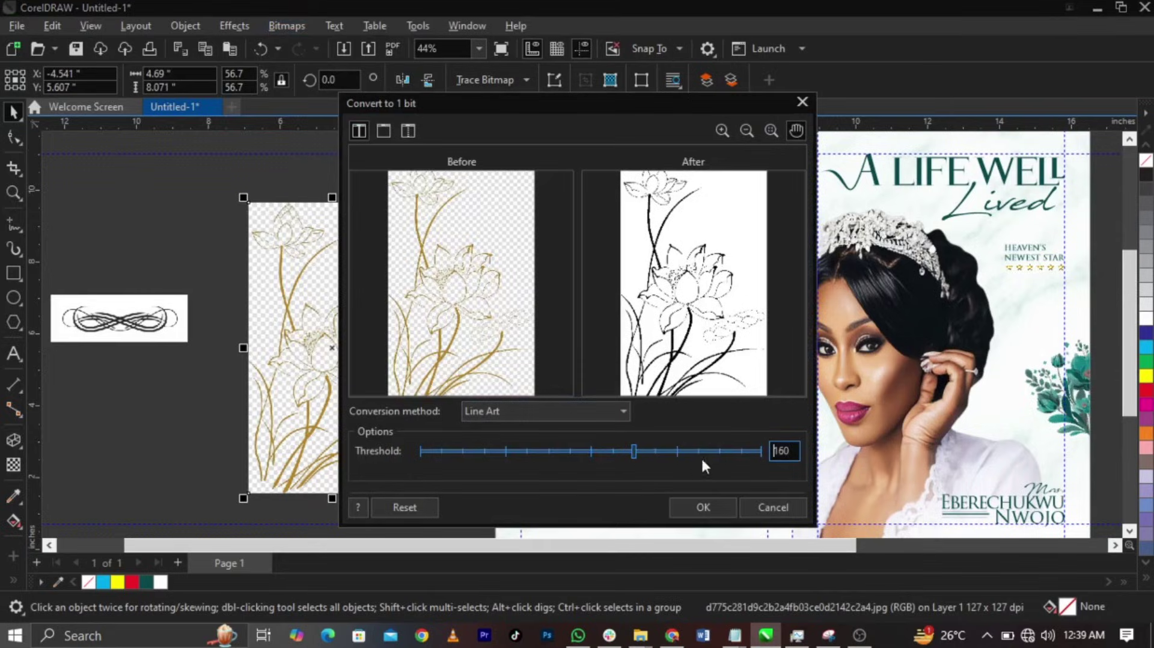
click(713, 506)
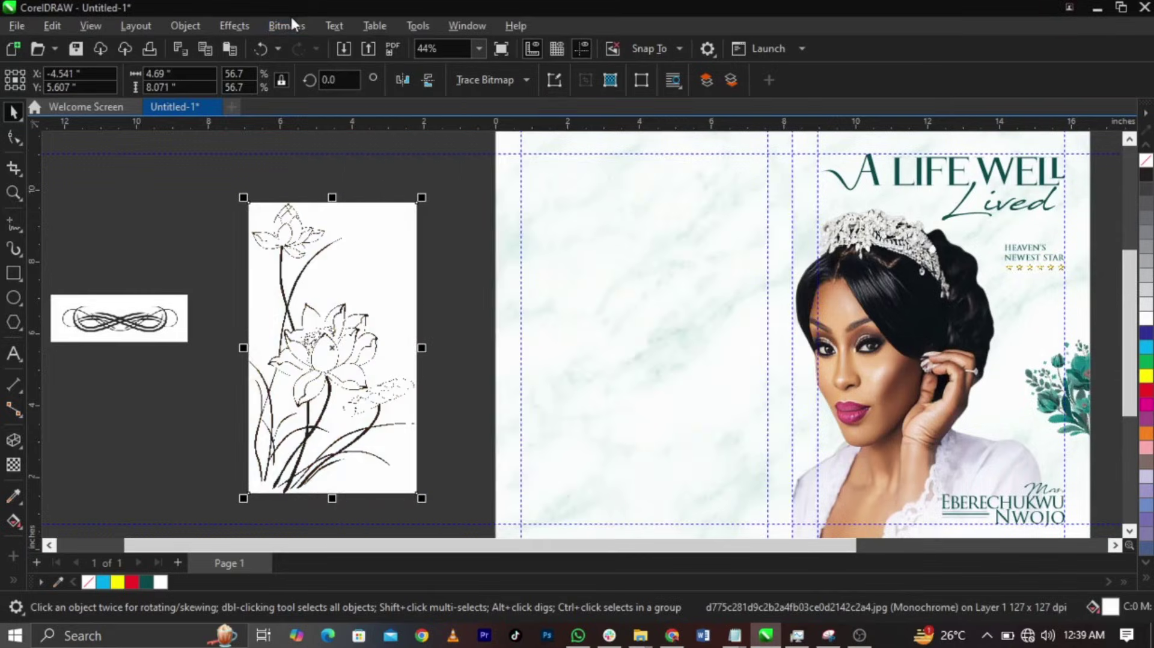
click(293, 24)
click(335, 44)
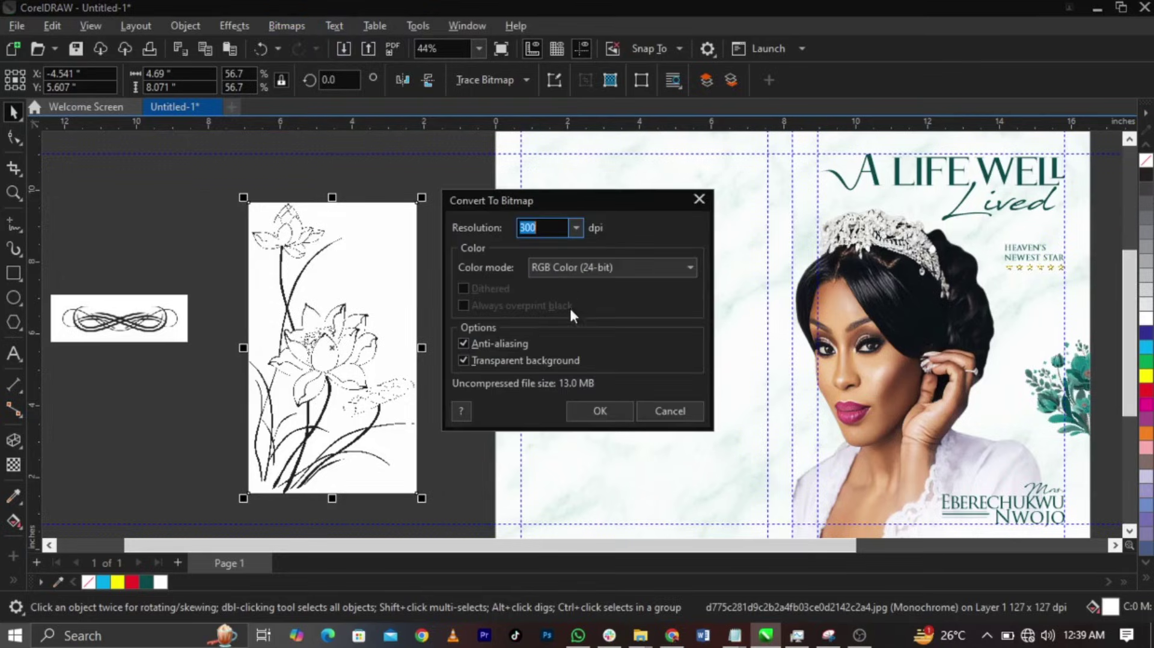
- Convert the black-and-white lotus into a 300 dpi RGB bitmap
click(599, 408)
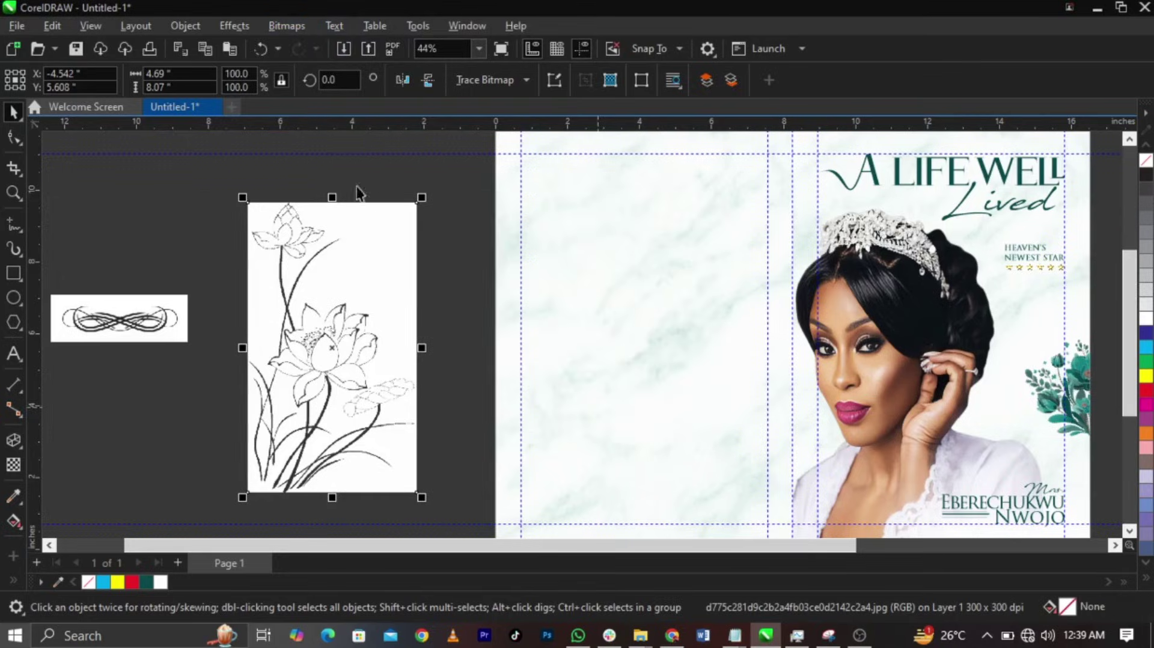
scroll(332, 348, up, 3)
scroll(332, 348, down, 1)
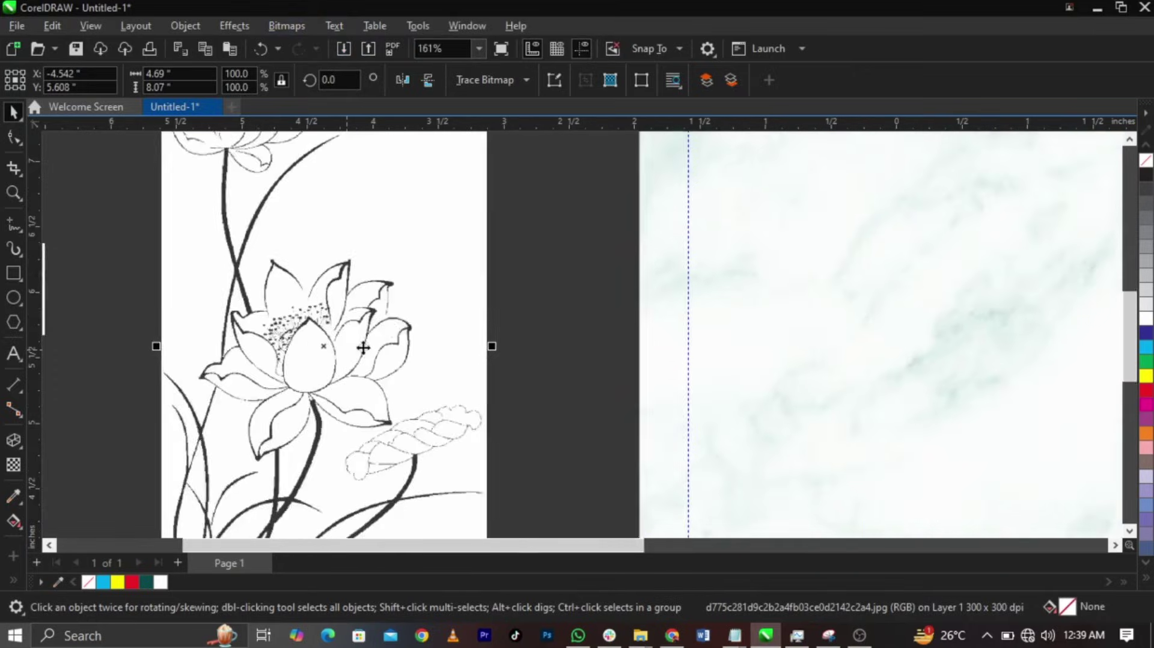
- Trace the lotus bitmap with Outline Trace set to Line Art
click(504, 86)
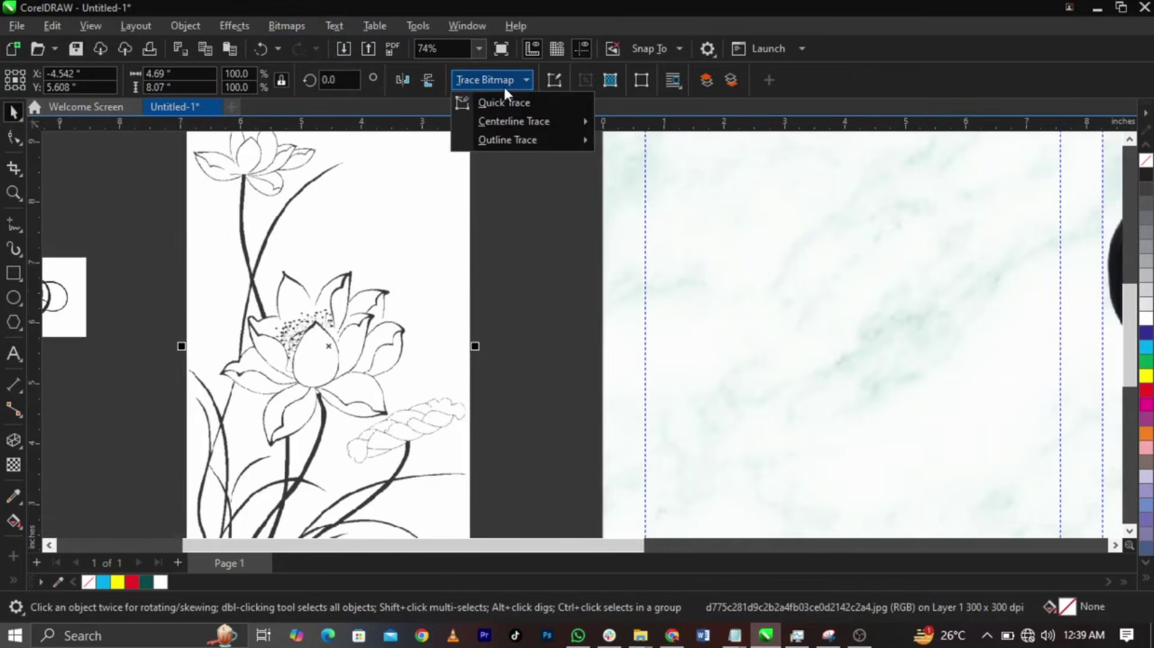
mouse_move(505, 138)
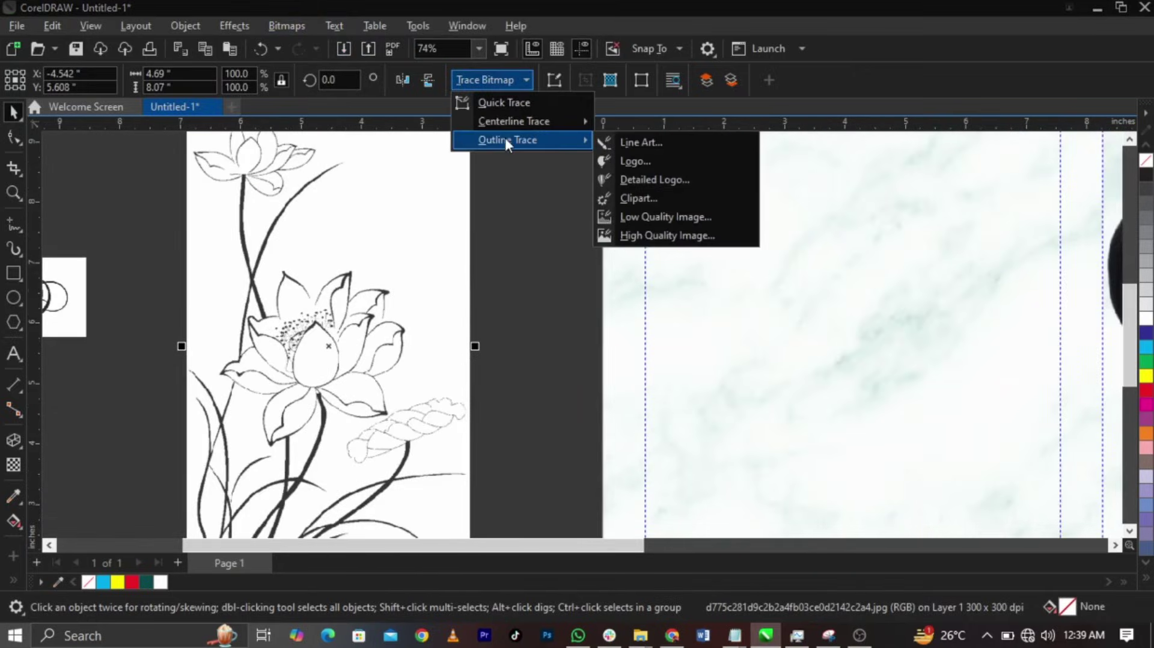
click(645, 144)
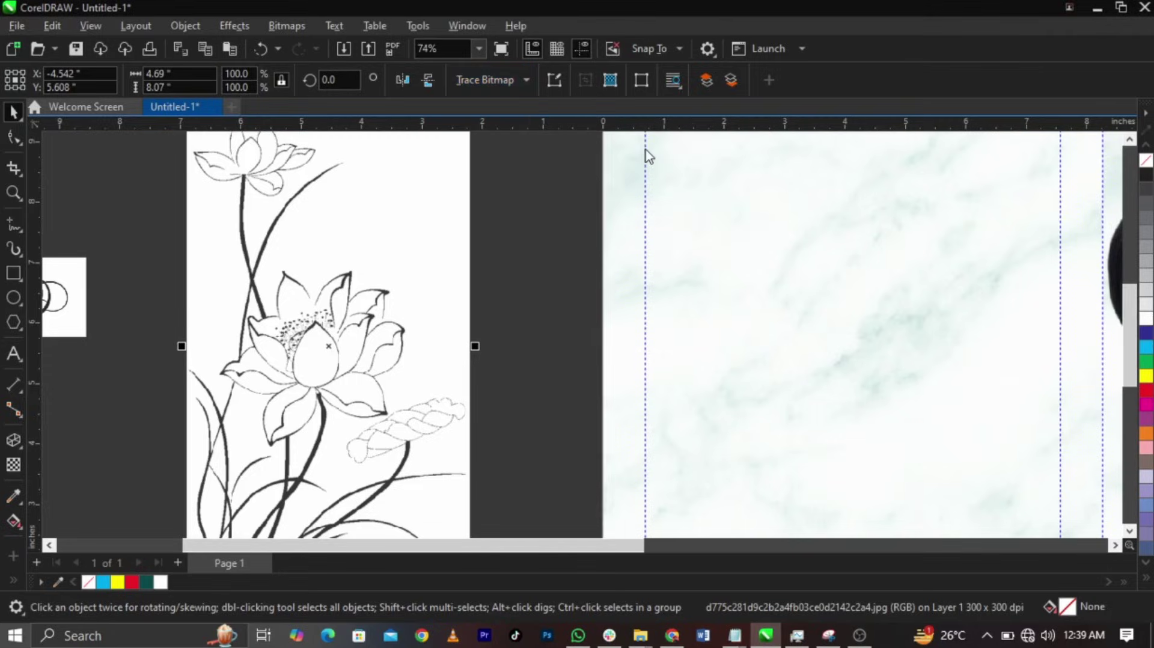
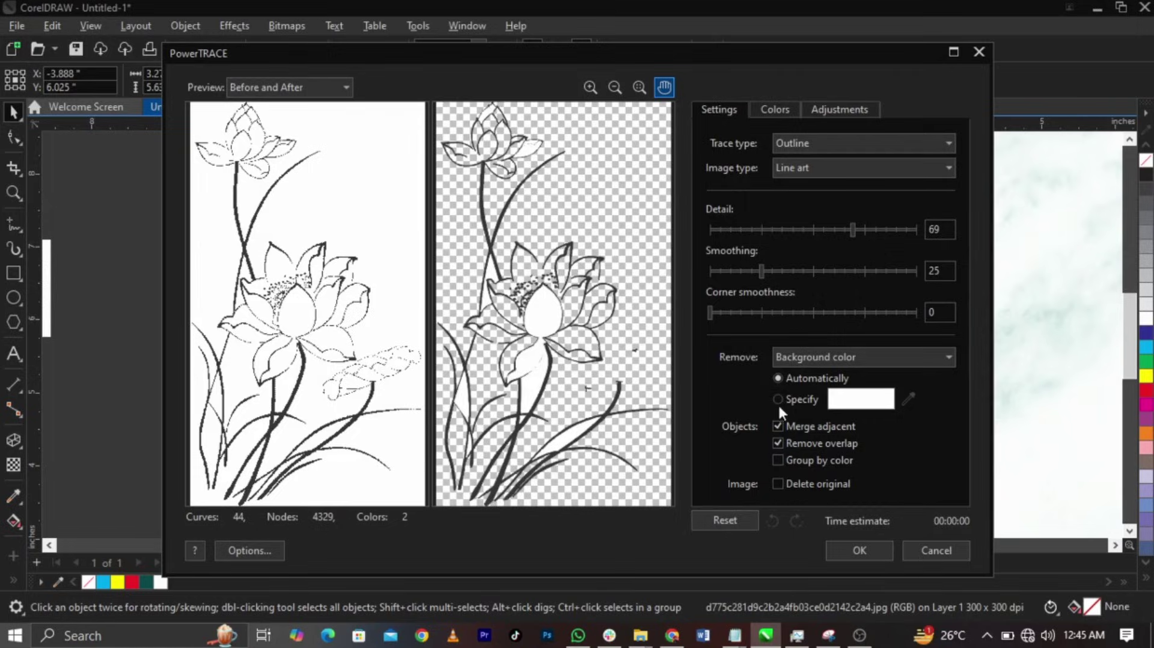
- Accept the lotus trace, delete the original lotus bitmap, and ungroup the traced result
click(860, 550)
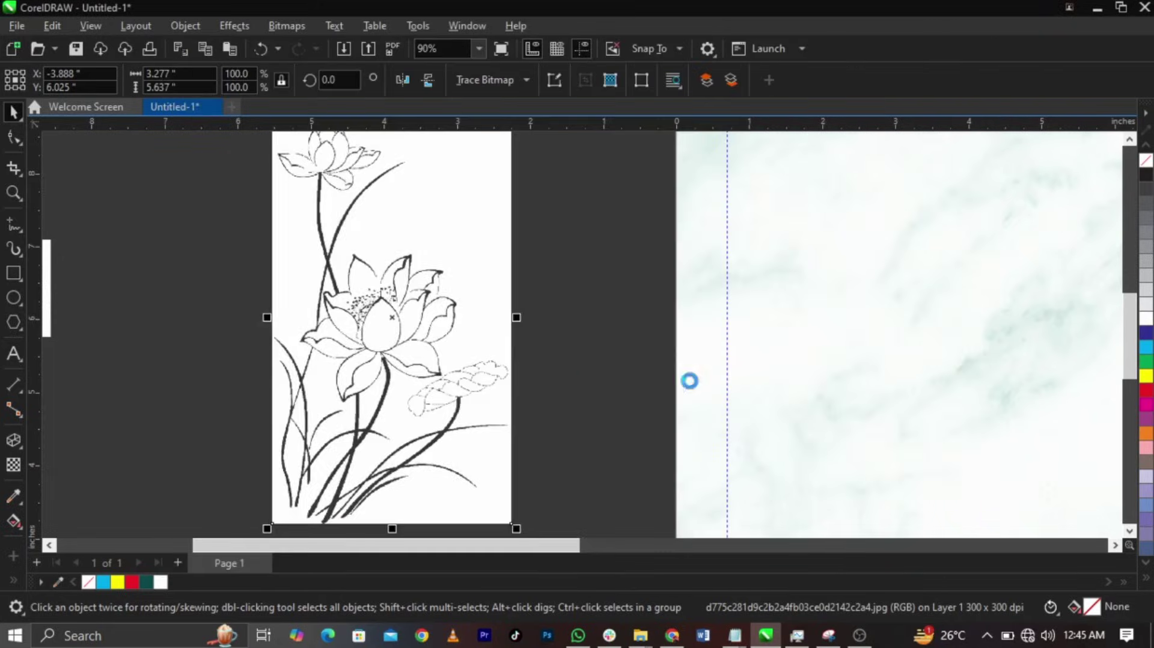
click(473, 270)
key(Delete)
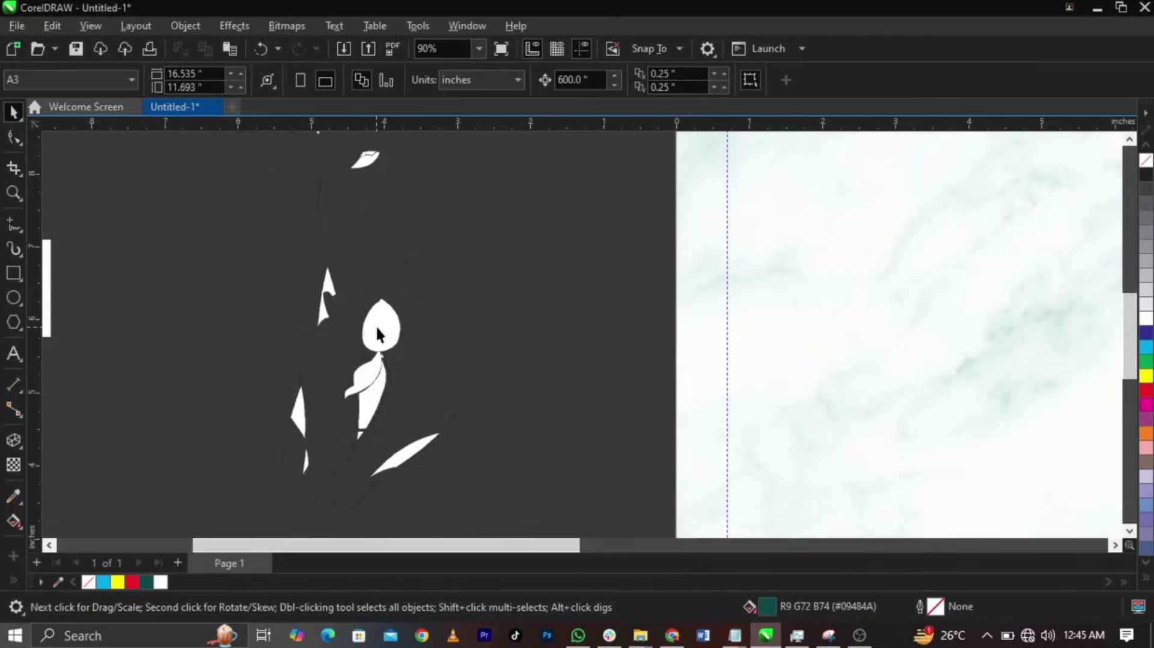
click(434, 300)
click(648, 84)
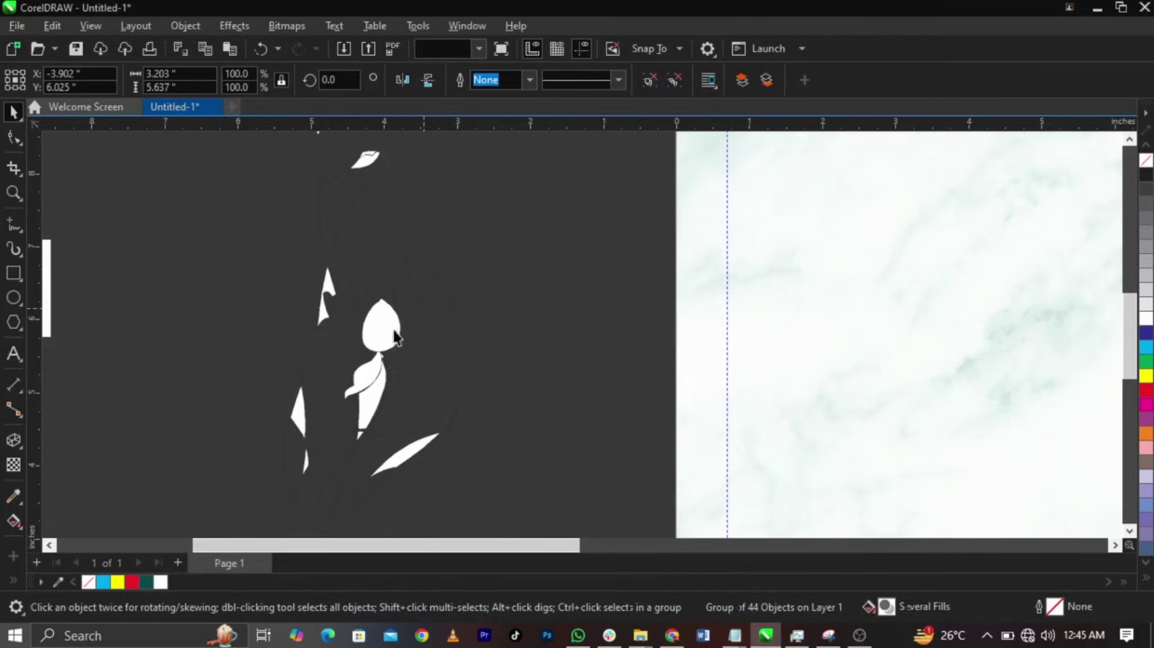
- Delete the white bud and top white filler shapes from the traced lotus
click(381, 325)
key(Delete)
scroll(363, 168, up, 4)
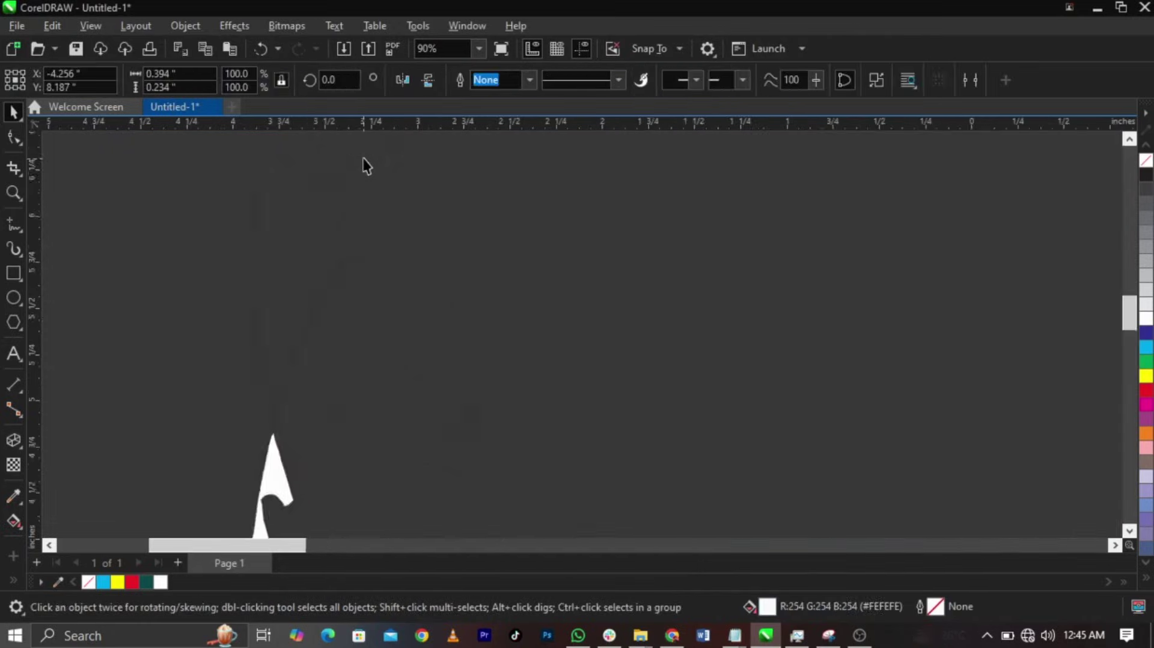
scroll(443, 193, down, 4)
scroll(427, 224, up, 3)
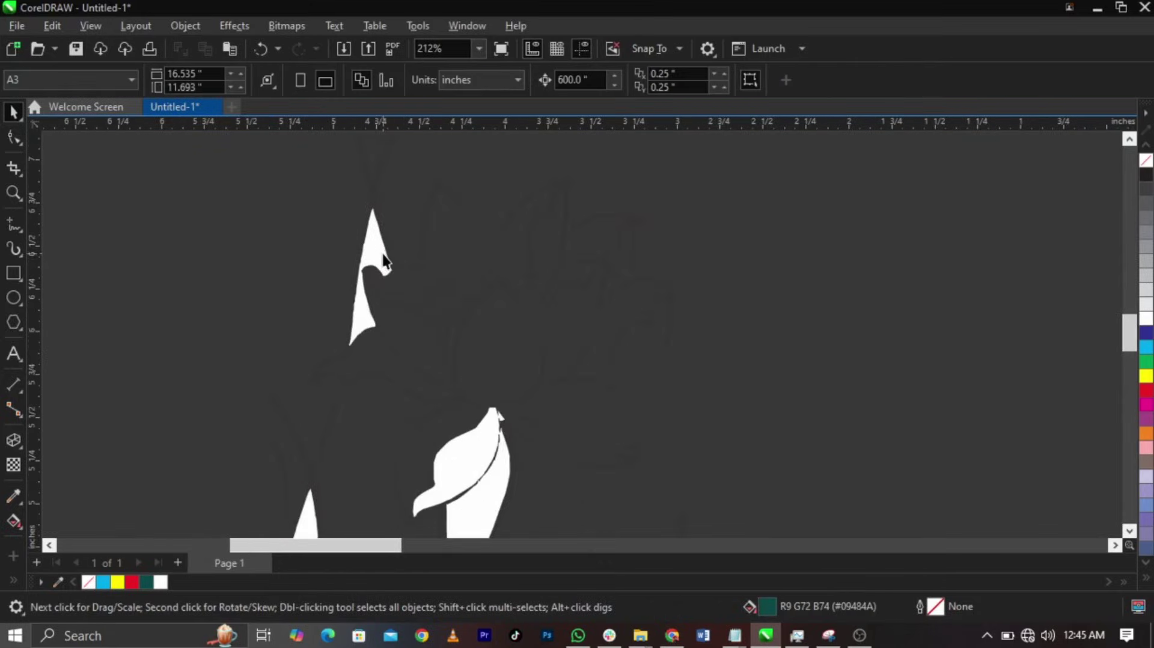
click(385, 262)
key(Delete)
click(479, 507)
key(Delete)
- Delete the upper filler and two small white shapes, then select the white leaf filler
scroll(401, 466, down, 3)
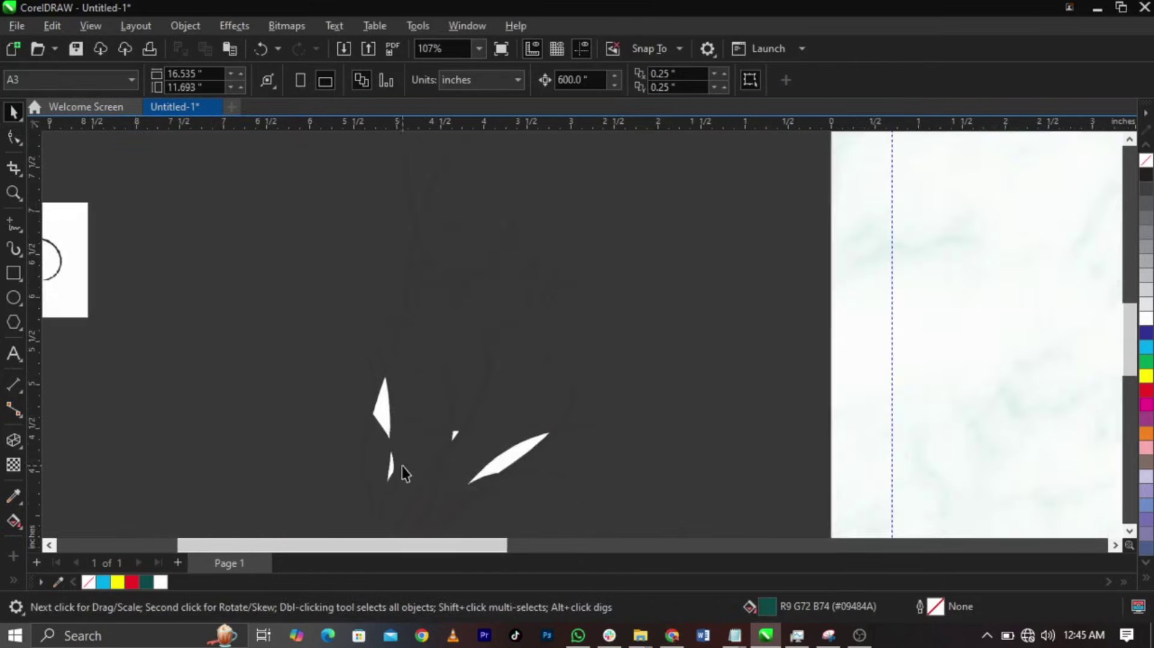
scroll(402, 465, up, 3)
click(359, 360)
key(Delete)
drag(293, 354, 527, 503)
key(Delete)
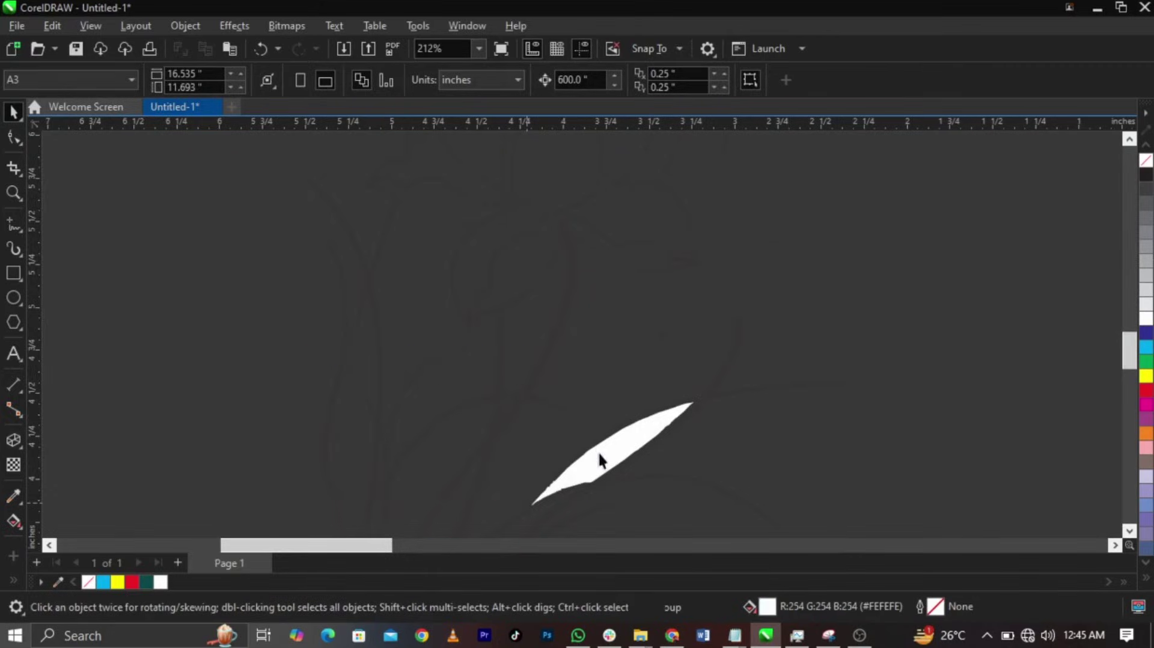
click(599, 461)
scroll(482, 376, down, 6)
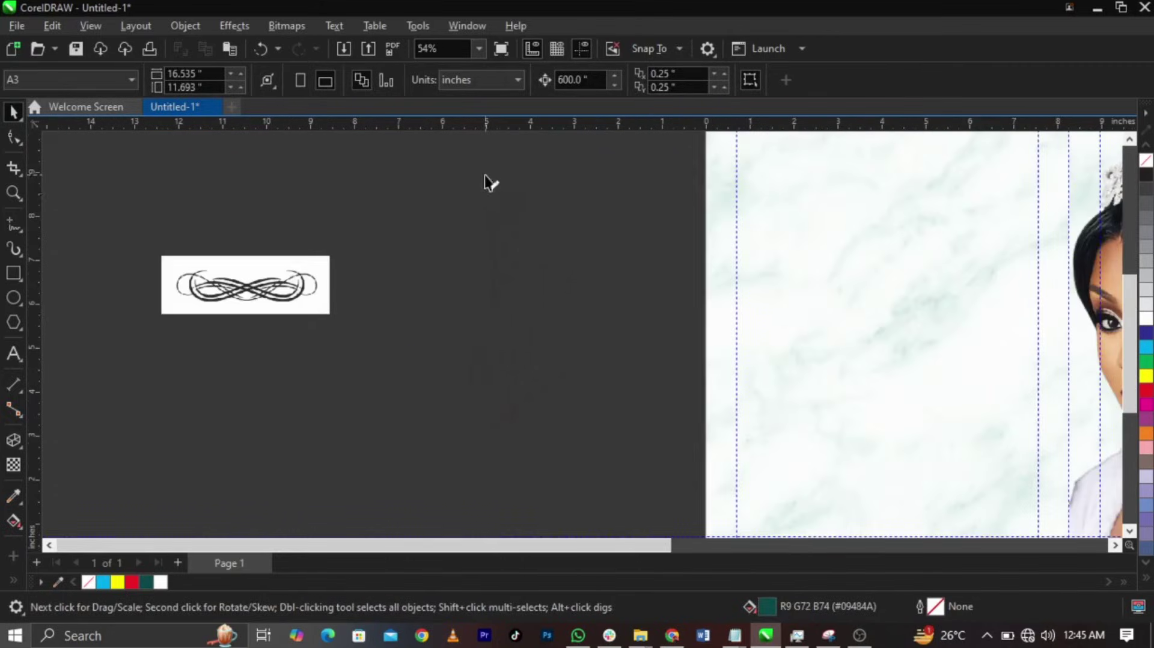
scroll(487, 179, up, 6)
drag(444, 189, 543, 269)
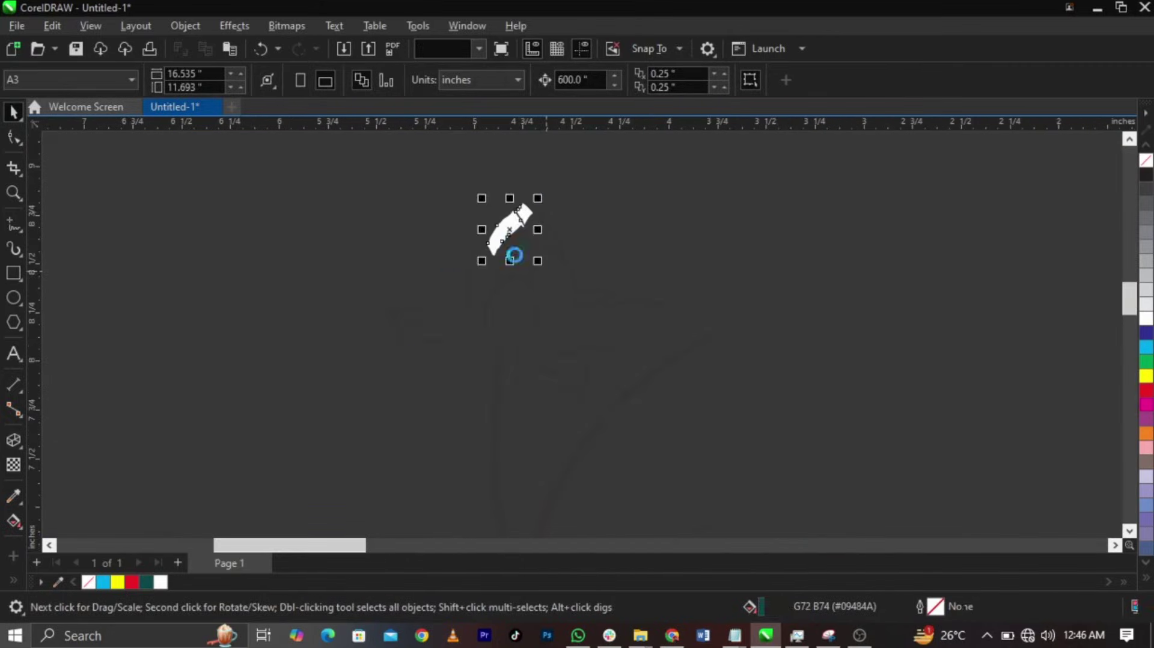
- Group the lotus lines, move them onto the inside page, colour them dark teal, and enlarge slightly
scroll(490, 250, down, 6)
drag(402, 213, 682, 532)
scroll(513, 460, down, 3)
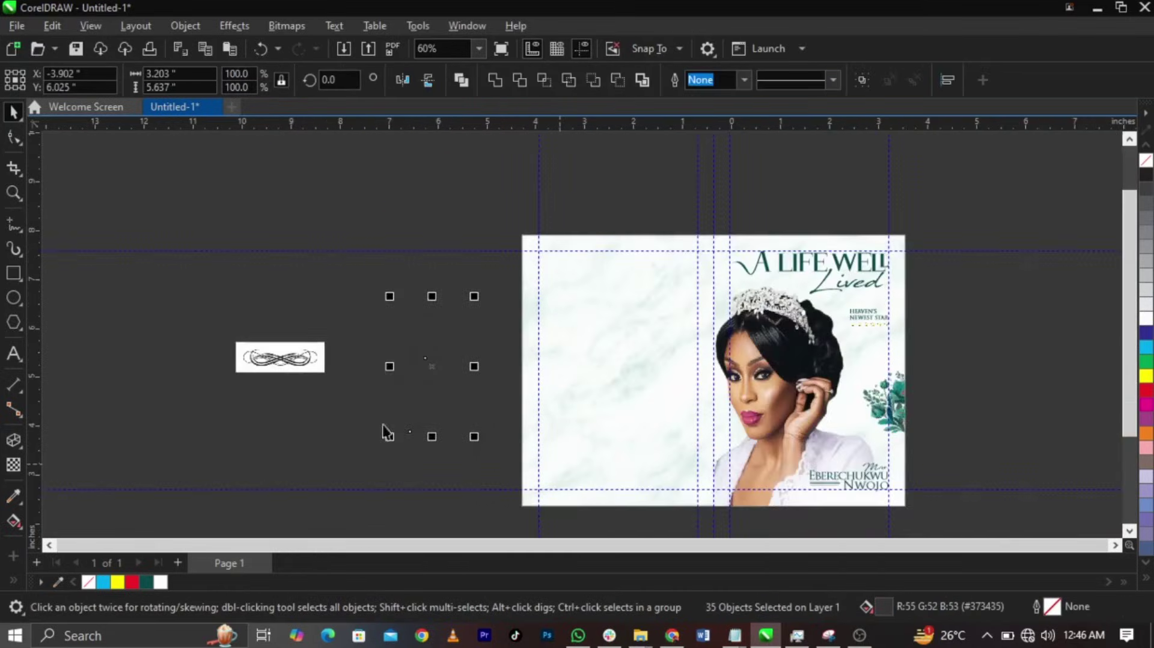
key(ctrl+g)
drag(445, 412, 558, 488)
click(146, 583)
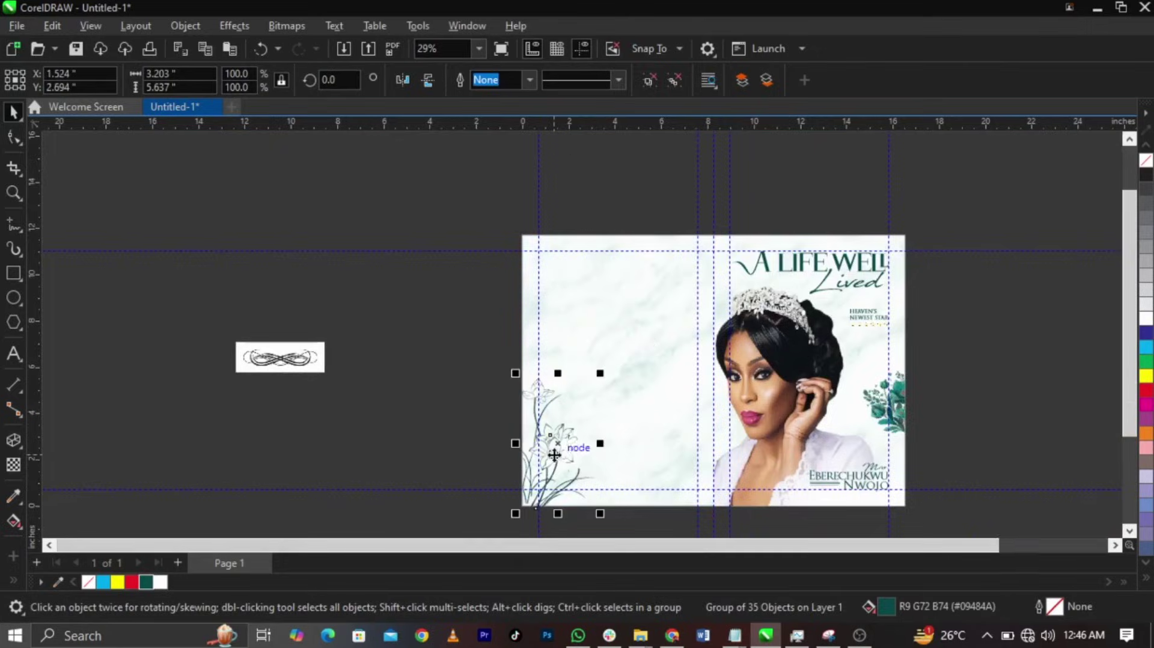
scroll(604, 323, up, 2)
drag(629, 325, 639, 302)
- PowerClip the lotus group inside the marble background at the page's lower-left
right_click(593, 430)
click(592, 443)
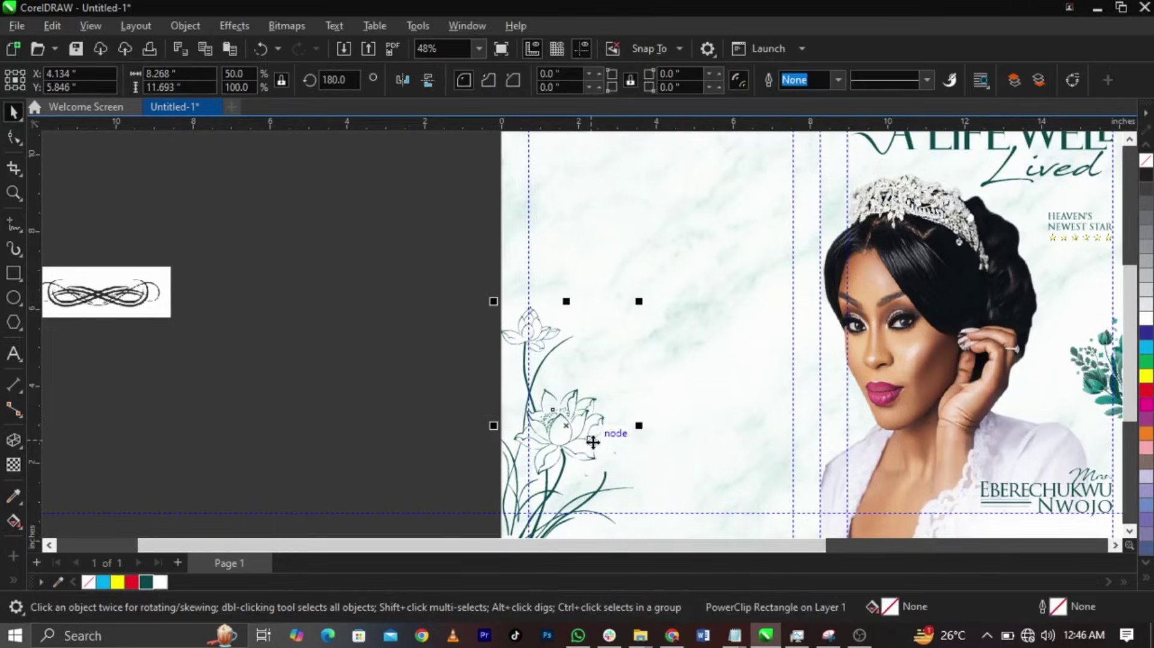
click(592, 443)
right_click(593, 444)
click(653, 327)
click(554, 321)
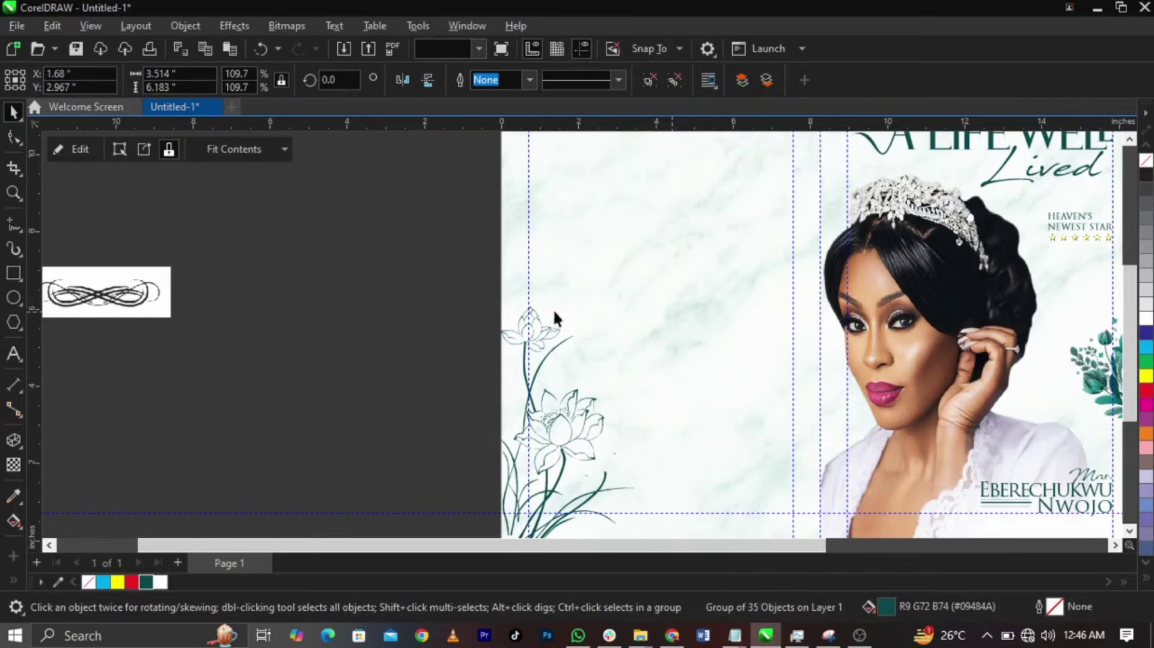
scroll(554, 321, down, 2)
click(392, 325)
click(312, 306)
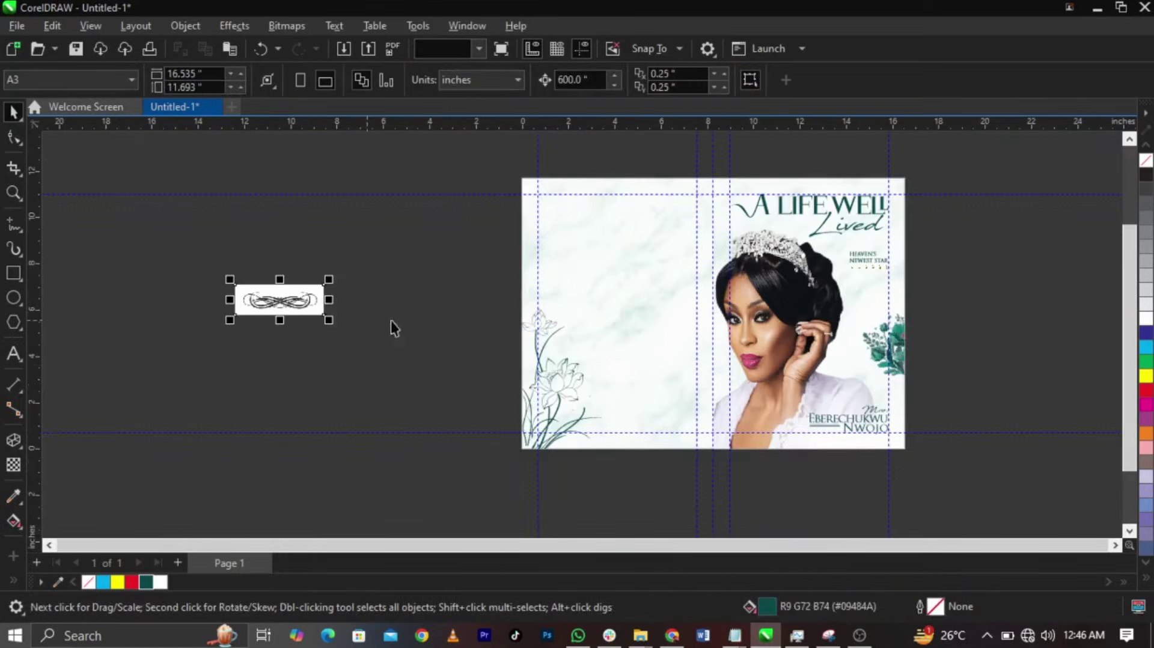
click(392, 327)
scroll(695, 260, up, 1)
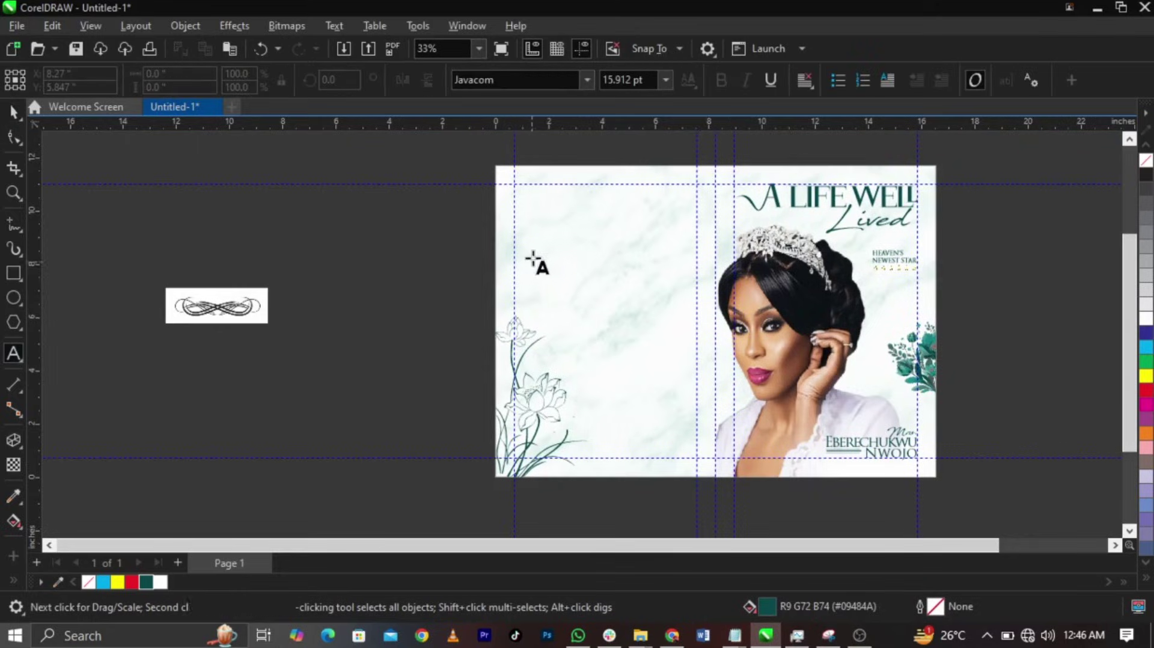
- Draw a paragraph text frame and paste the family thank-you message copied from Notepad
drag(534, 254, 692, 377)
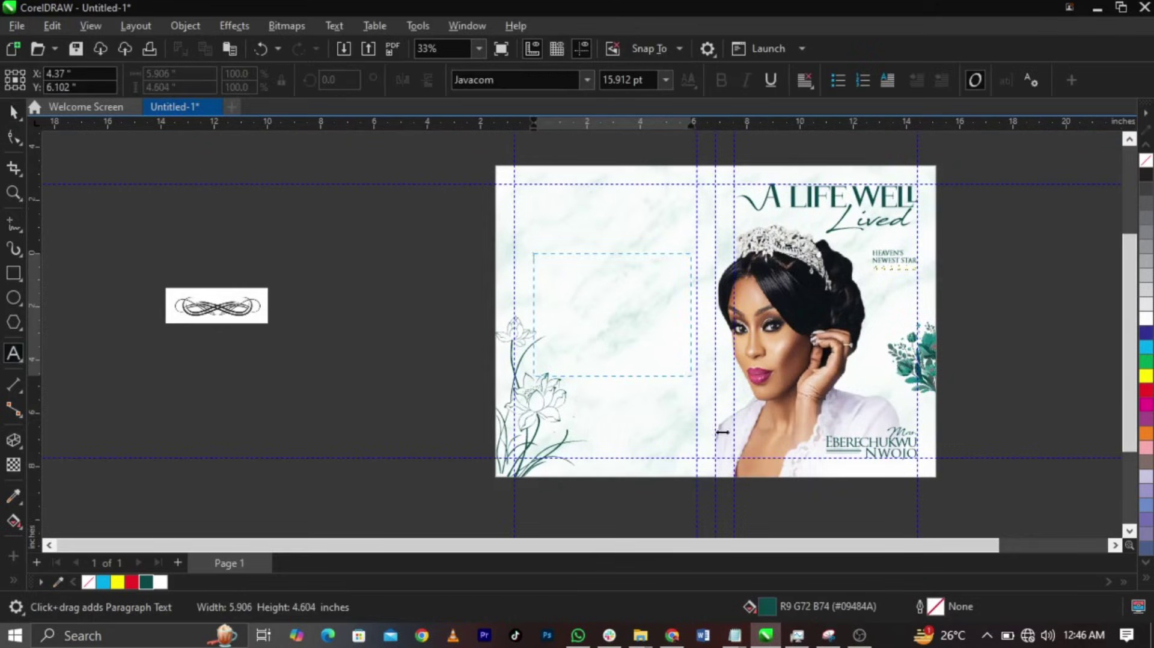
mouse_move(735, 635)
click(782, 577)
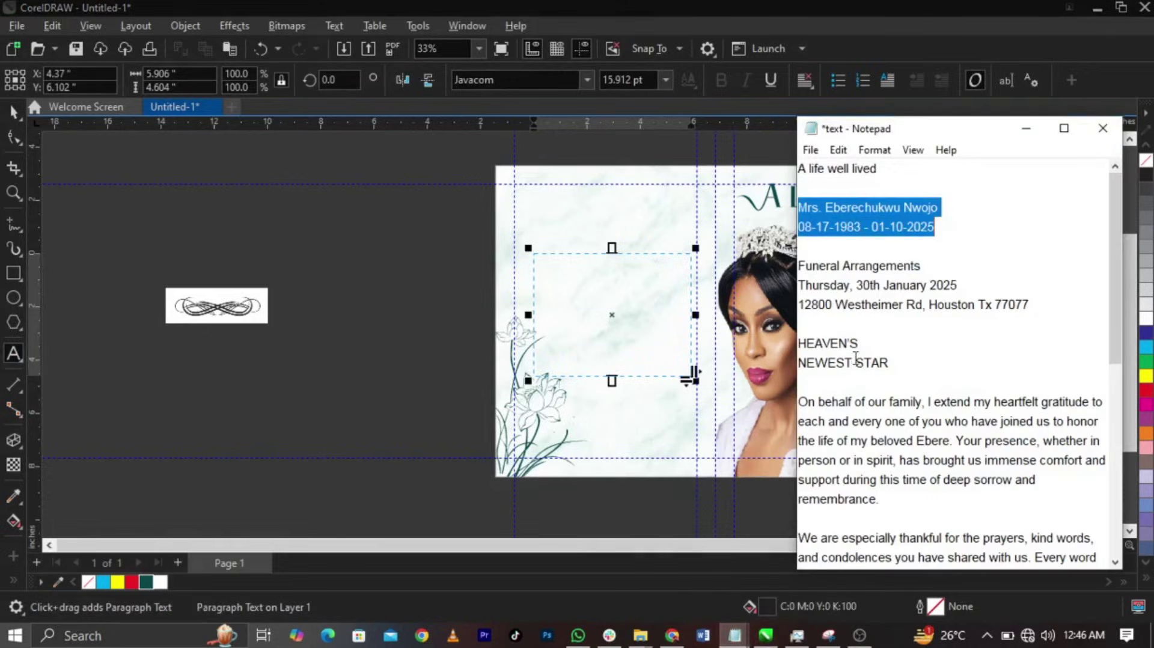
drag(802, 402, 1032, 406)
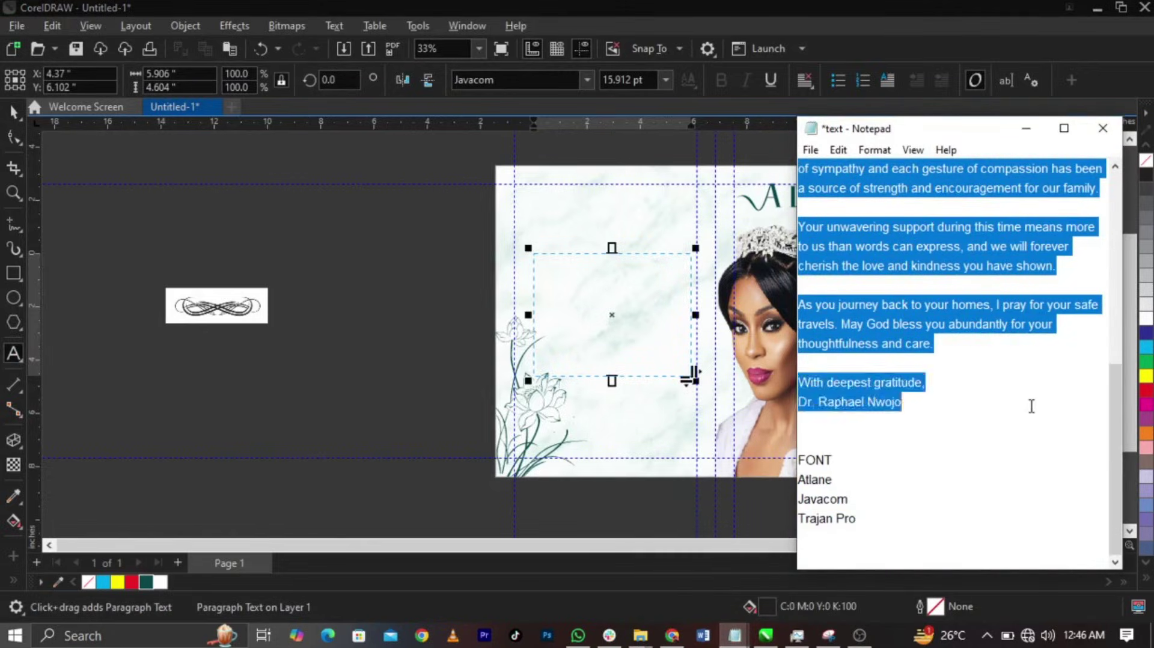
click(552, 274)
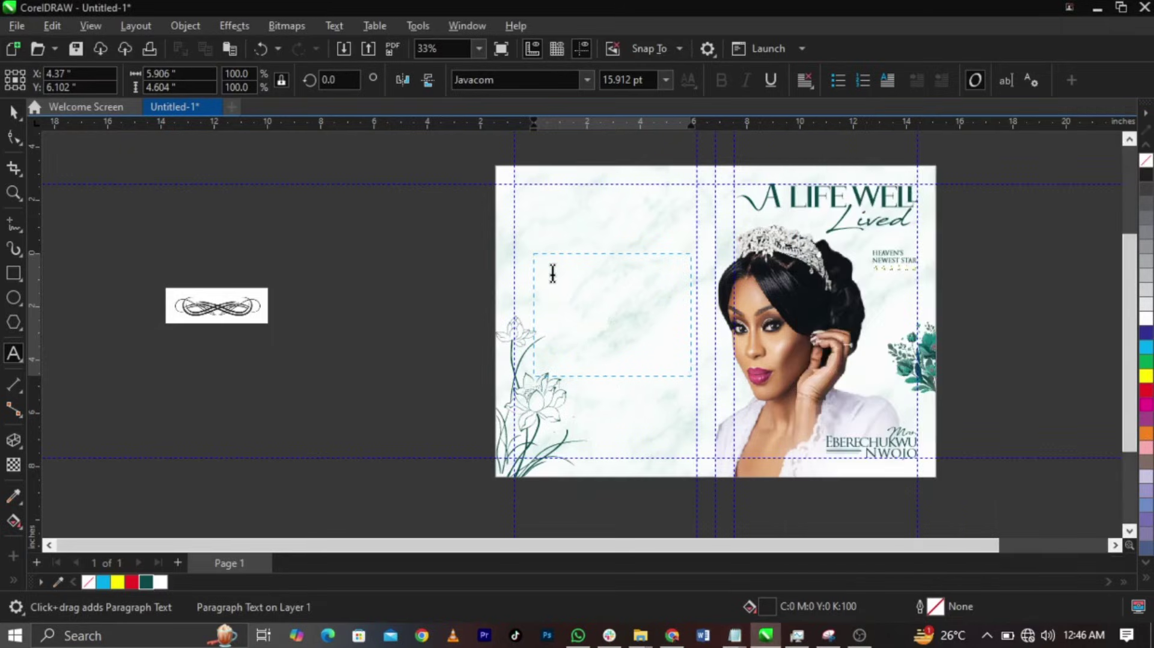
key(ctrl+v)
key(ctrl+space)
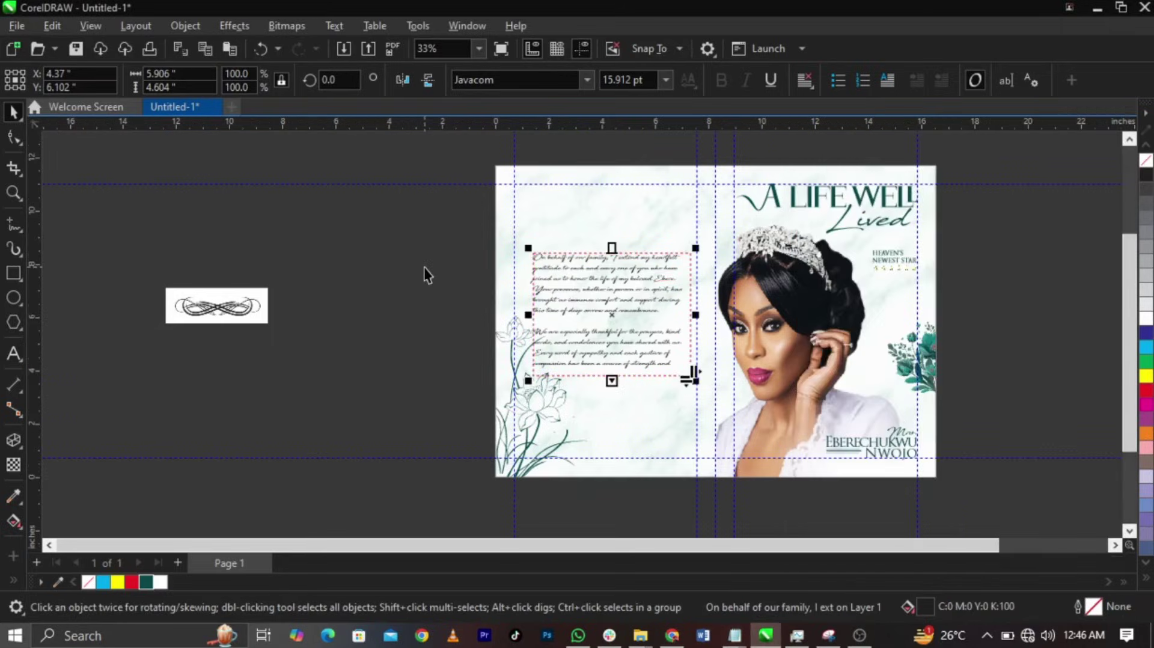
- Set the thank-you text to Times New Roman and fully justify it
key(z)
drag(441, 216, 738, 413)
key(space)
click(677, 327)
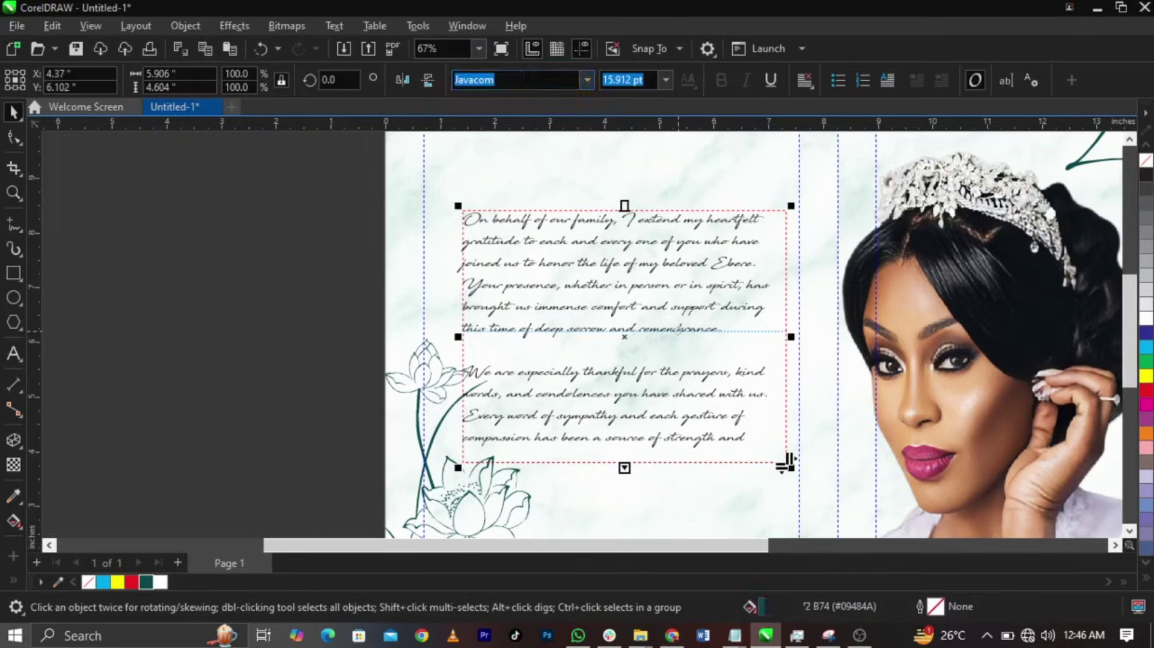
text(Times New Roman)
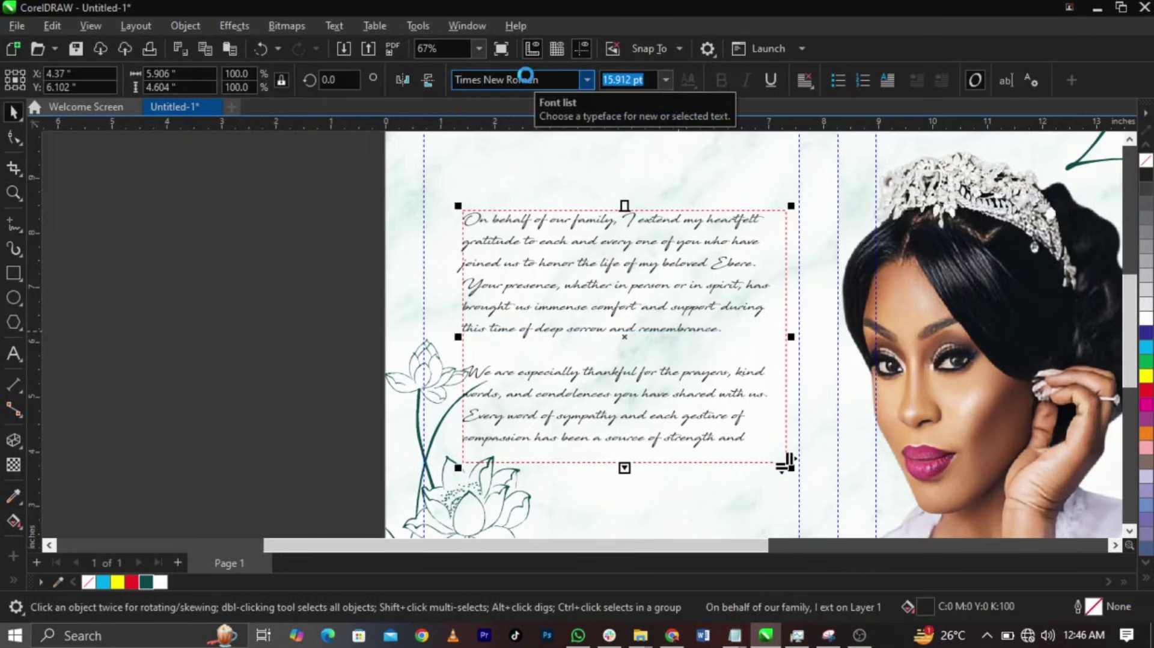
key(Return)
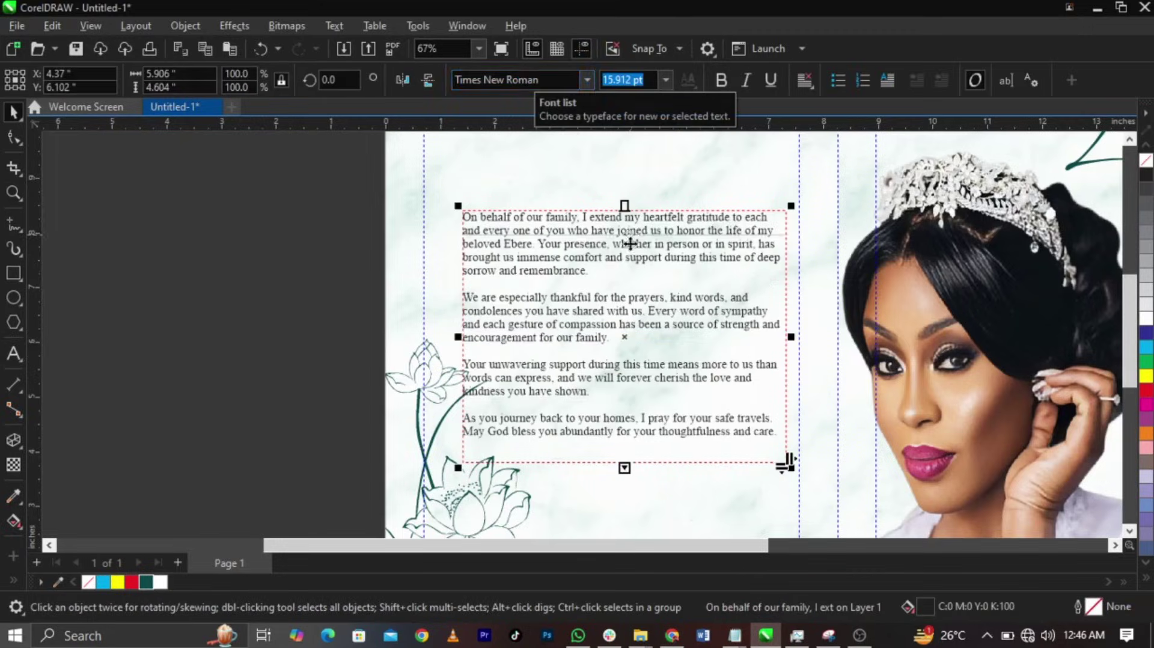
double_click(633, 270)
key(ctrl+a)
key(ctrl+j)
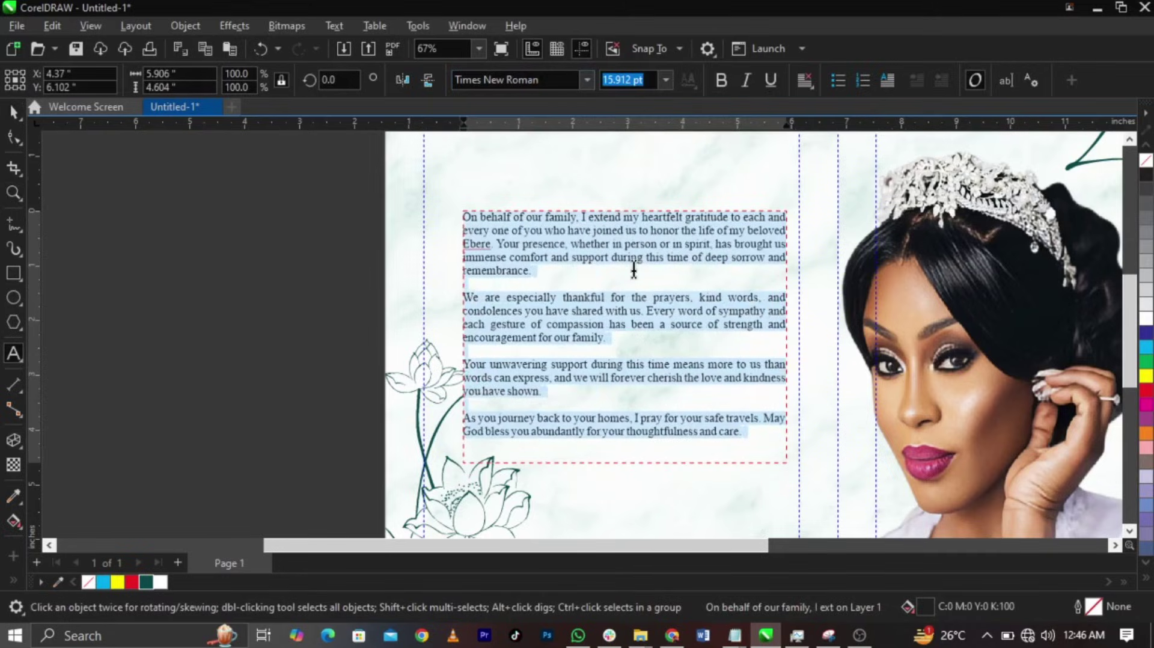
key(ctrl+space)
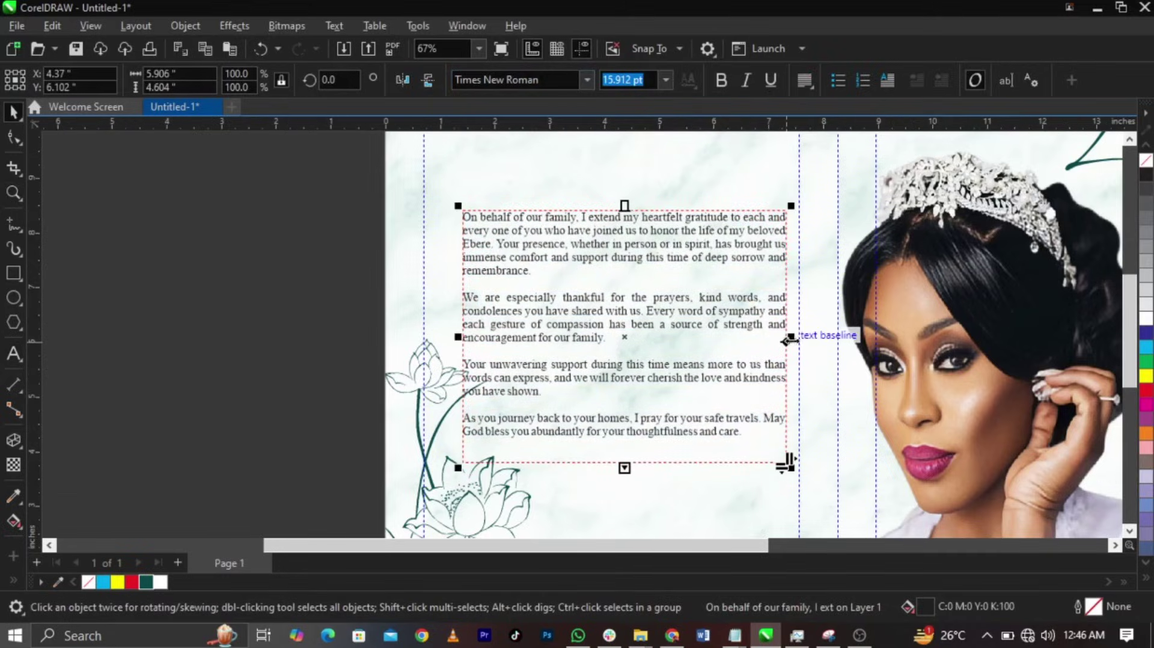
- Narrow and reposition the text frame and set the font size to 10 pt
drag(790, 340, 765, 340)
drag(724, 380, 724, 355)
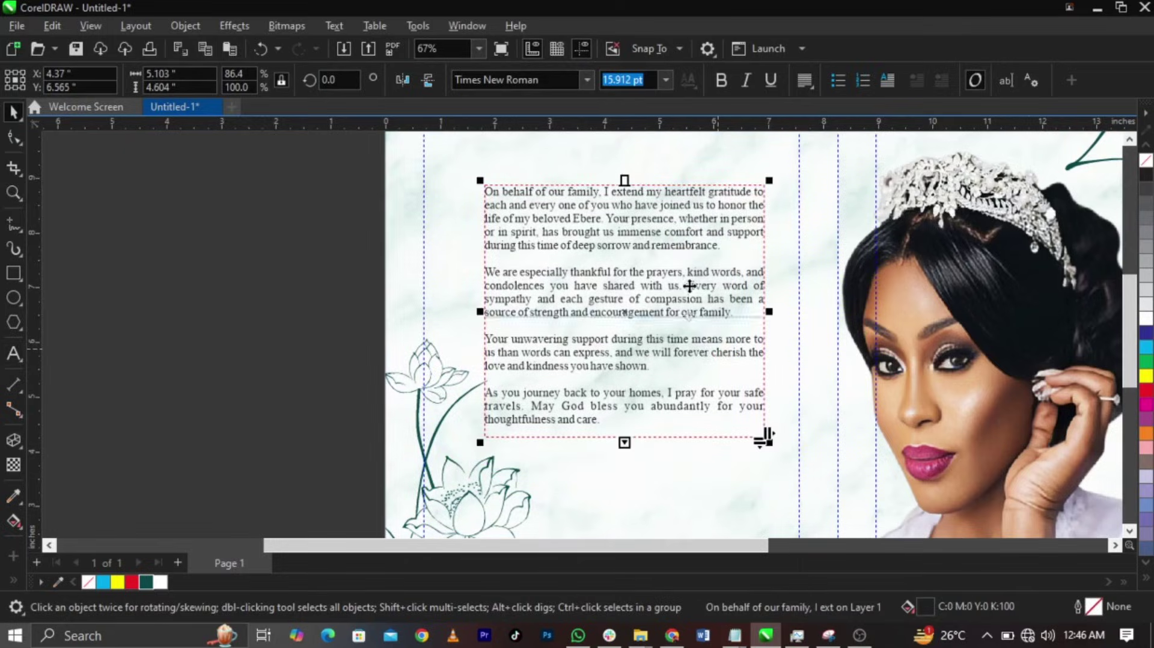
click(807, 84)
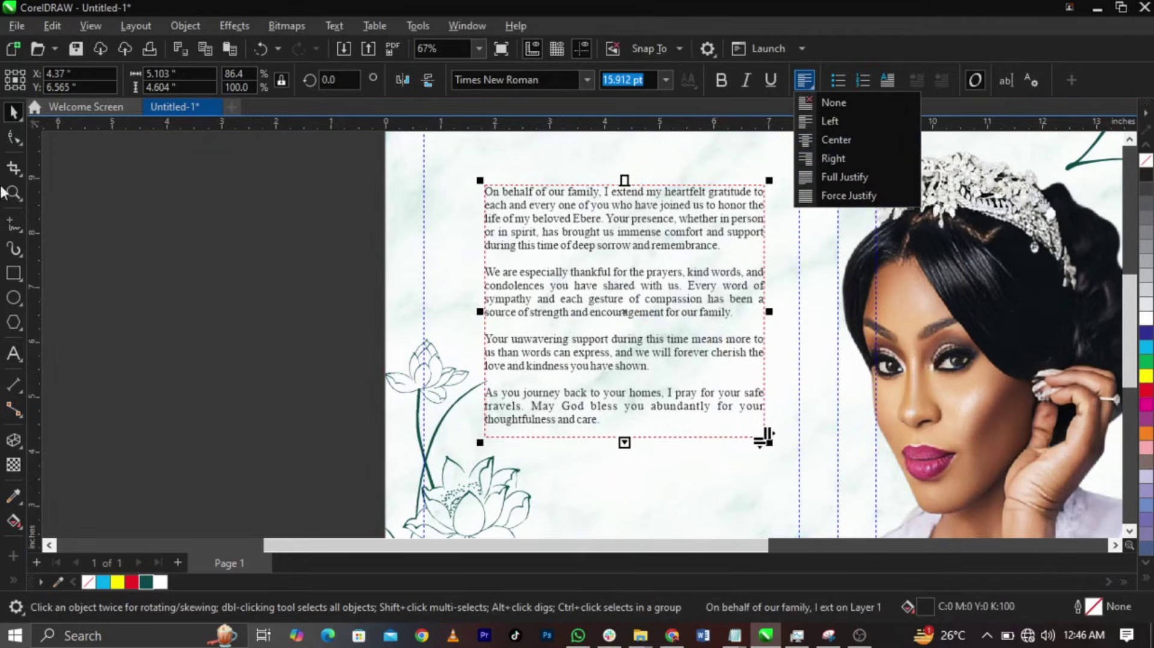
click(647, 86)
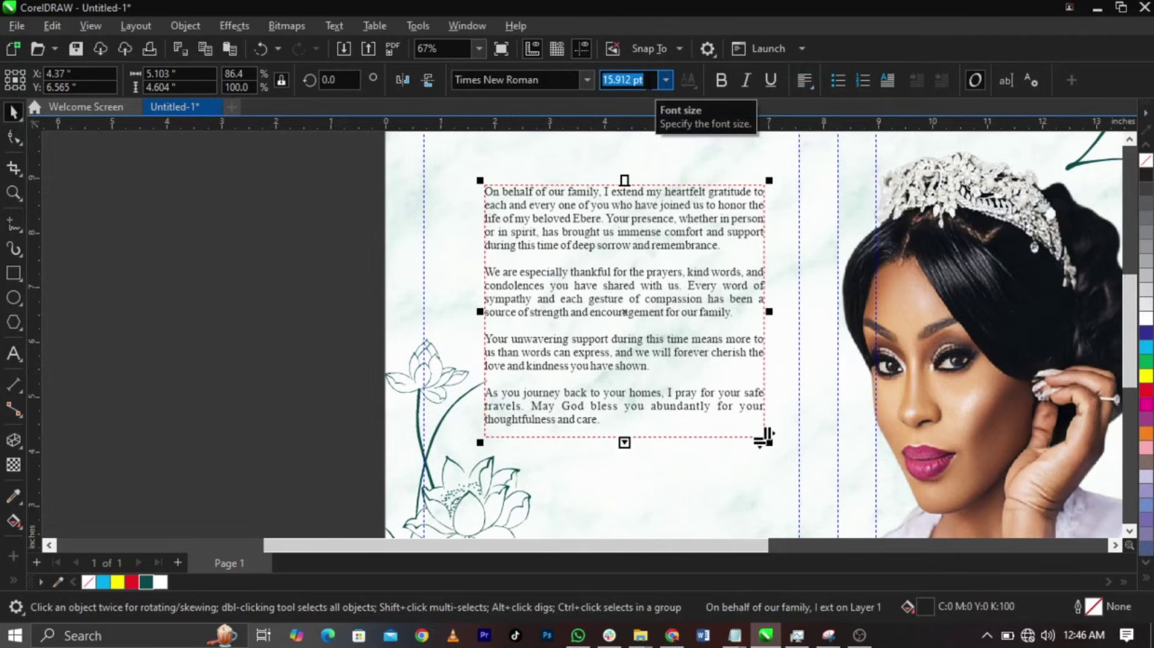
text(10)
key(Return)
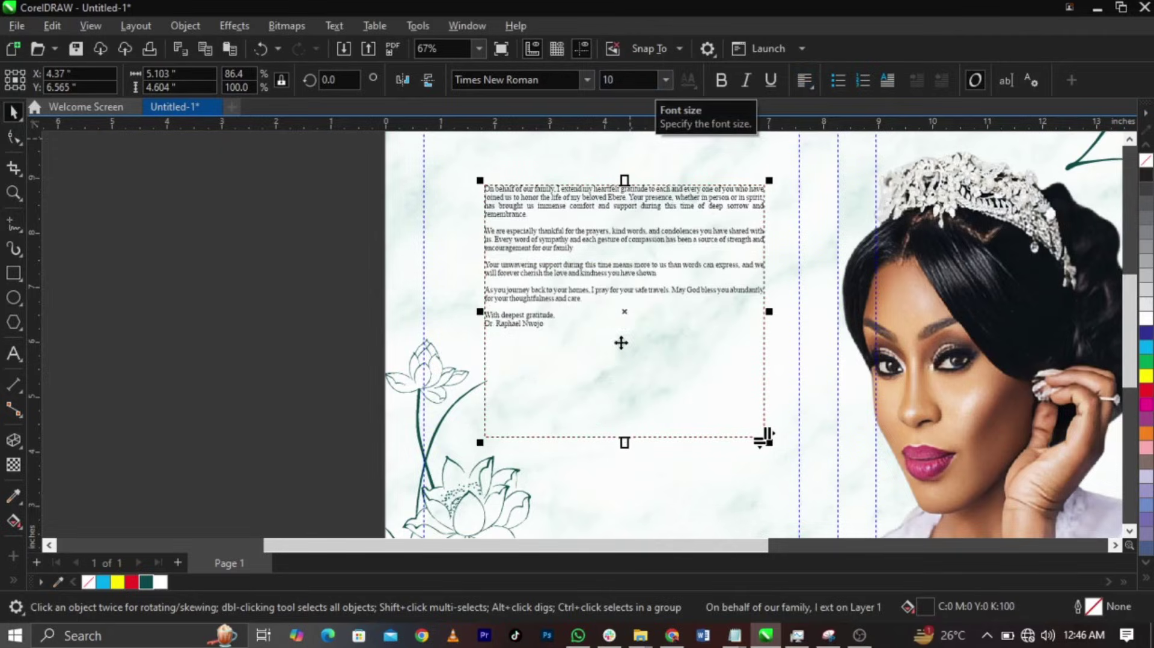
drag(623, 370, 623, 347)
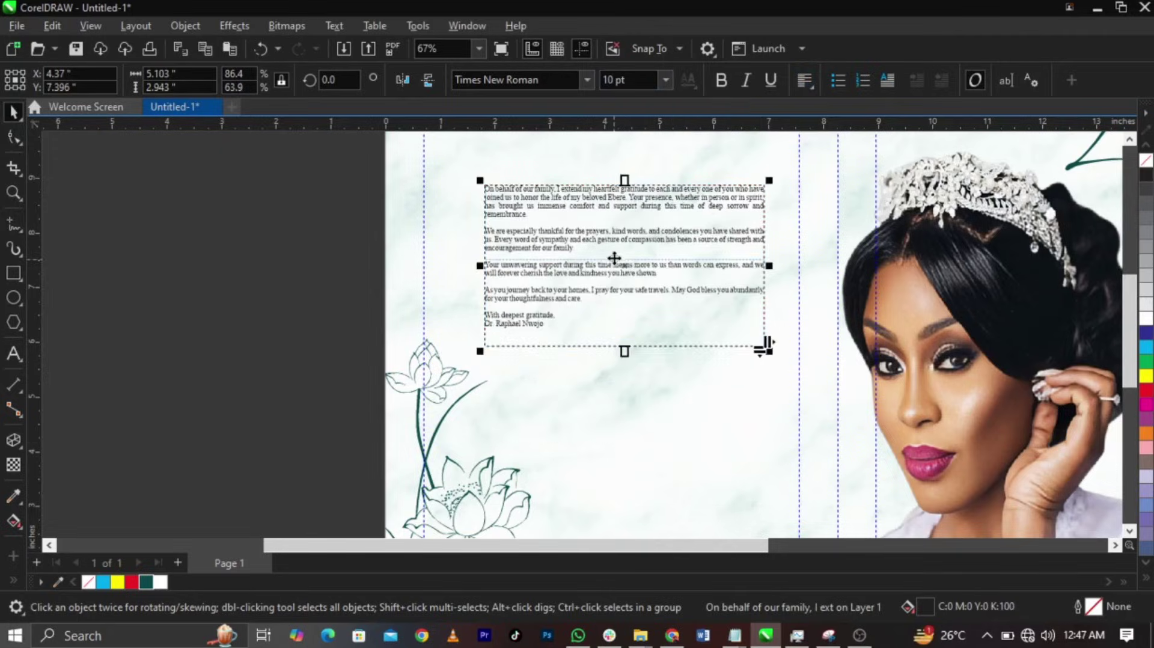
drag(607, 251, 608, 270)
- Raise the font size to 11 pt and widen the paragraph line spacing
scroll(634, 273, up, 3)
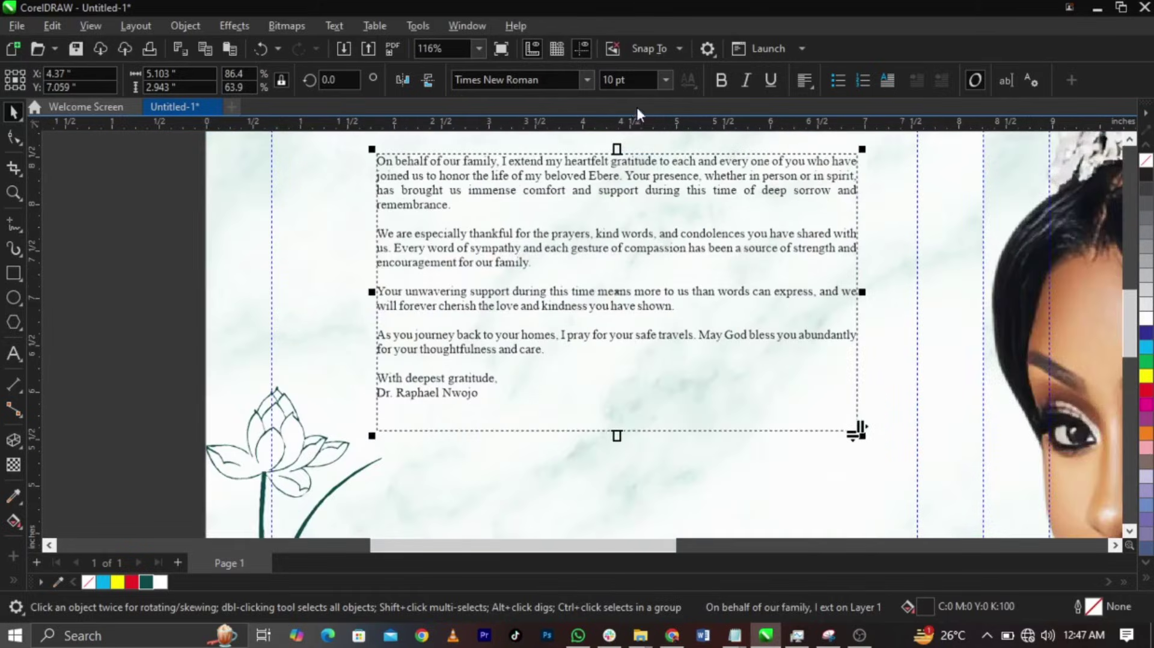
text(1)
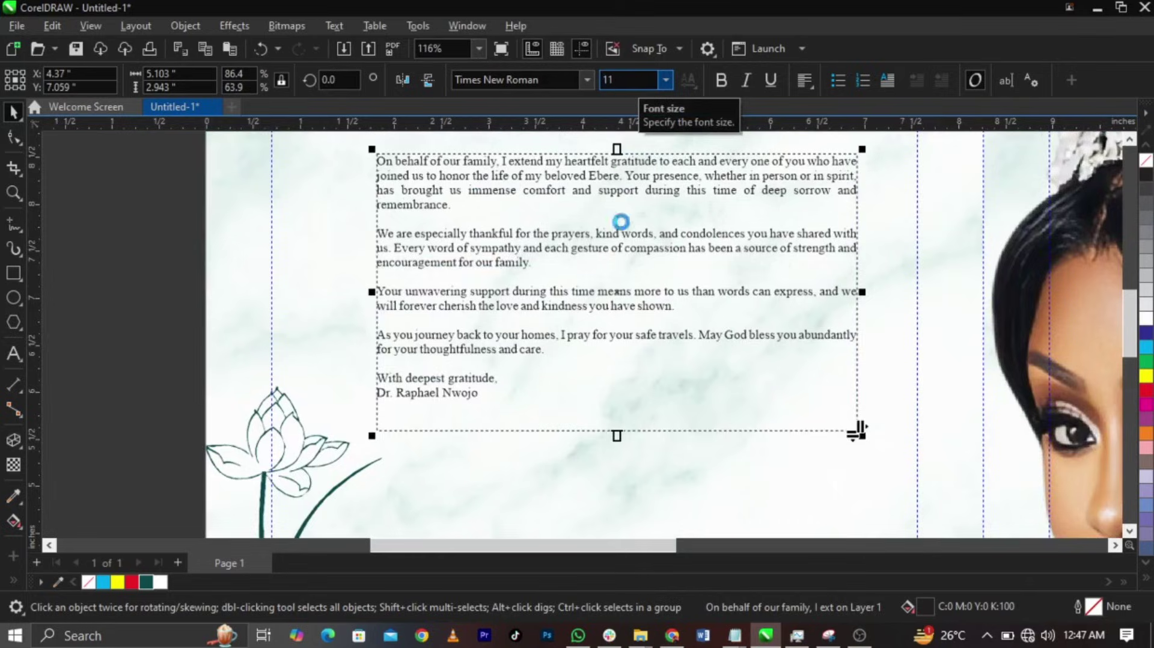
click(13, 137)
drag(374, 437, 374, 481)
key(space)
drag(863, 313, 864, 316)
- Bold the signature name line and colour the paragraph text dark teal
double_click(471, 445)
drag(495, 457, 378, 460)
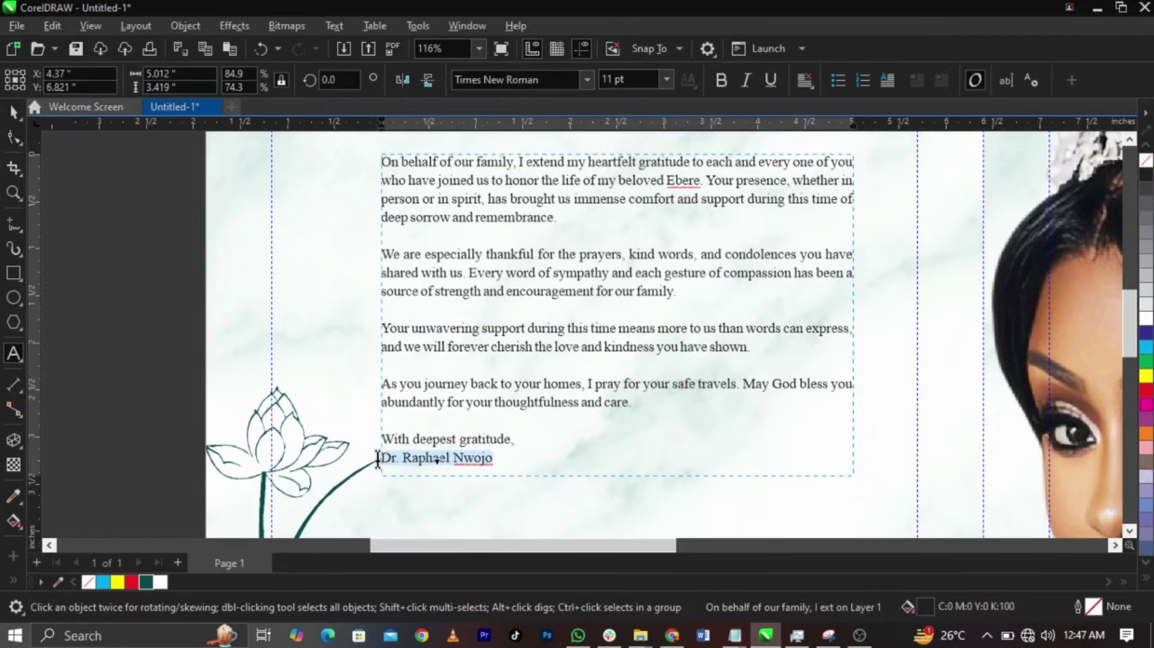
key(ctrl+b)
key(ctrl+space)
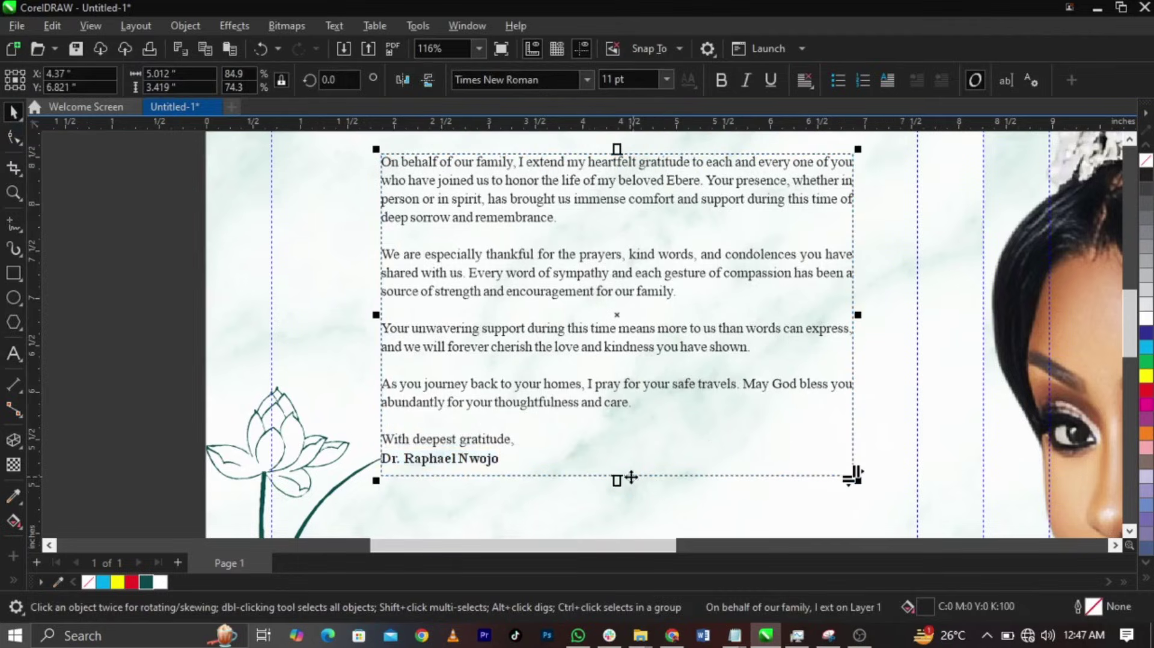
click(148, 582)
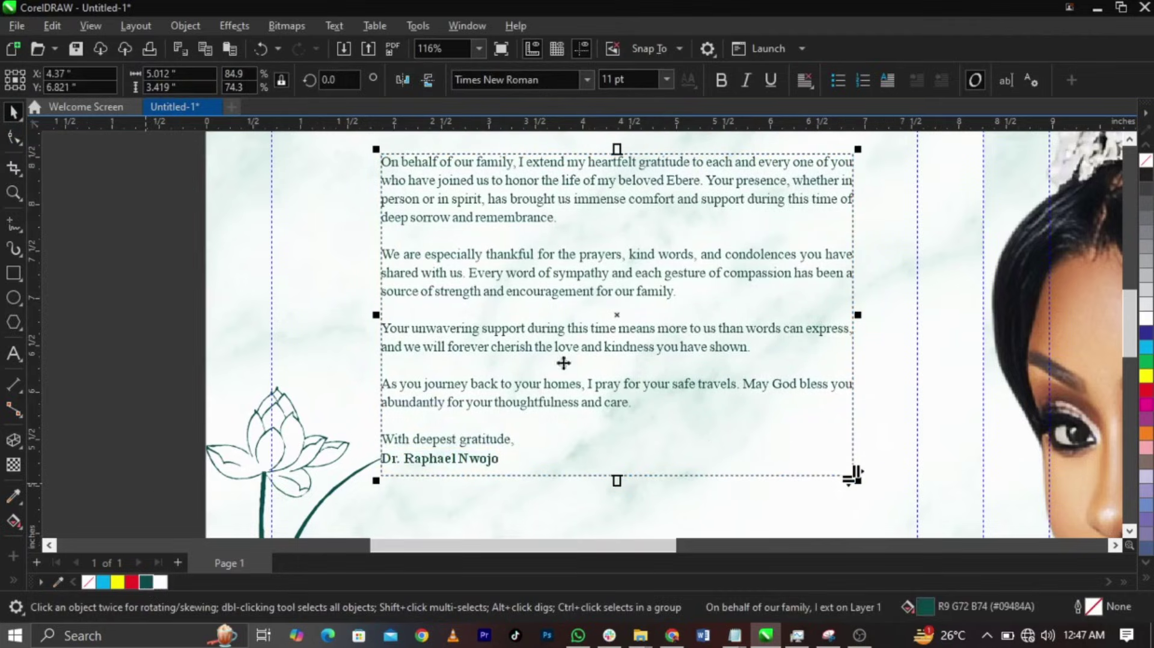
scroll(589, 357, down, 4)
scroll(615, 347, down, 1)
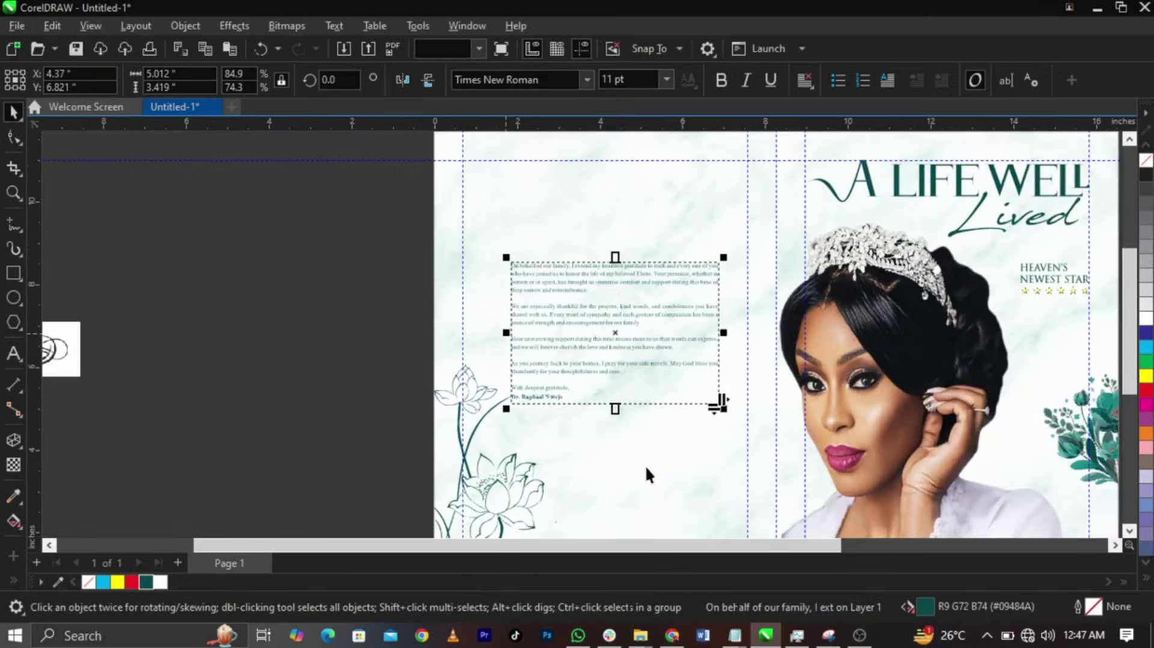
key(ctrl+shift+p)
- Copy the 'Lived' title onto the inside panel and retype it as 'Appreication'
click(1027, 215)
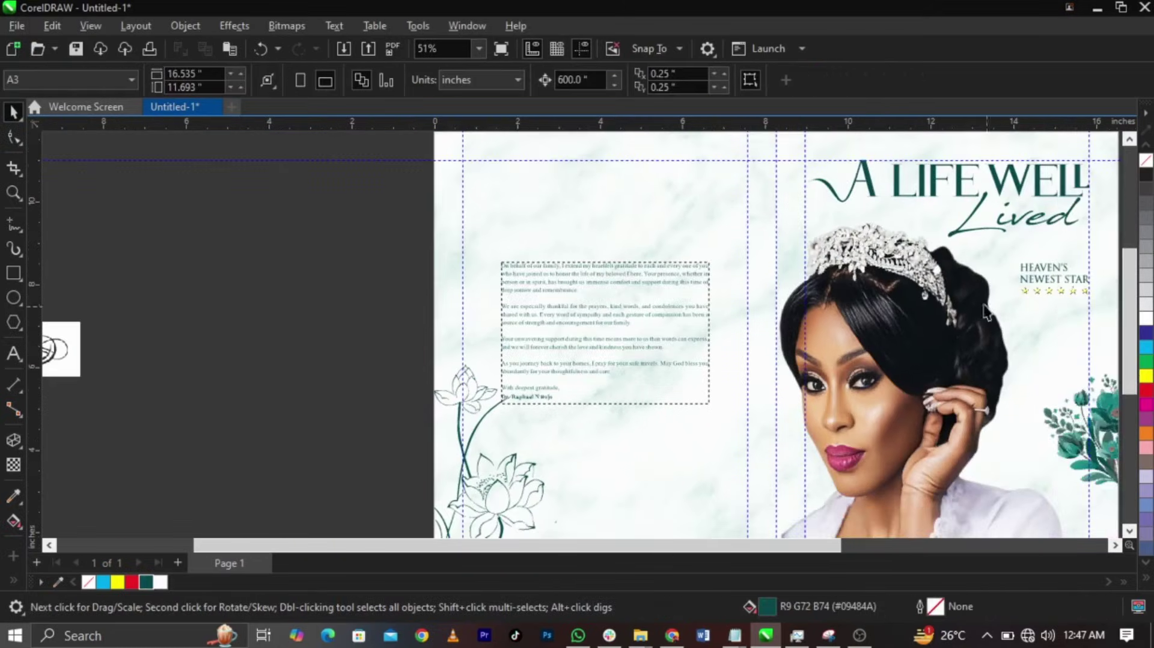
drag(1027, 215, 634, 233)
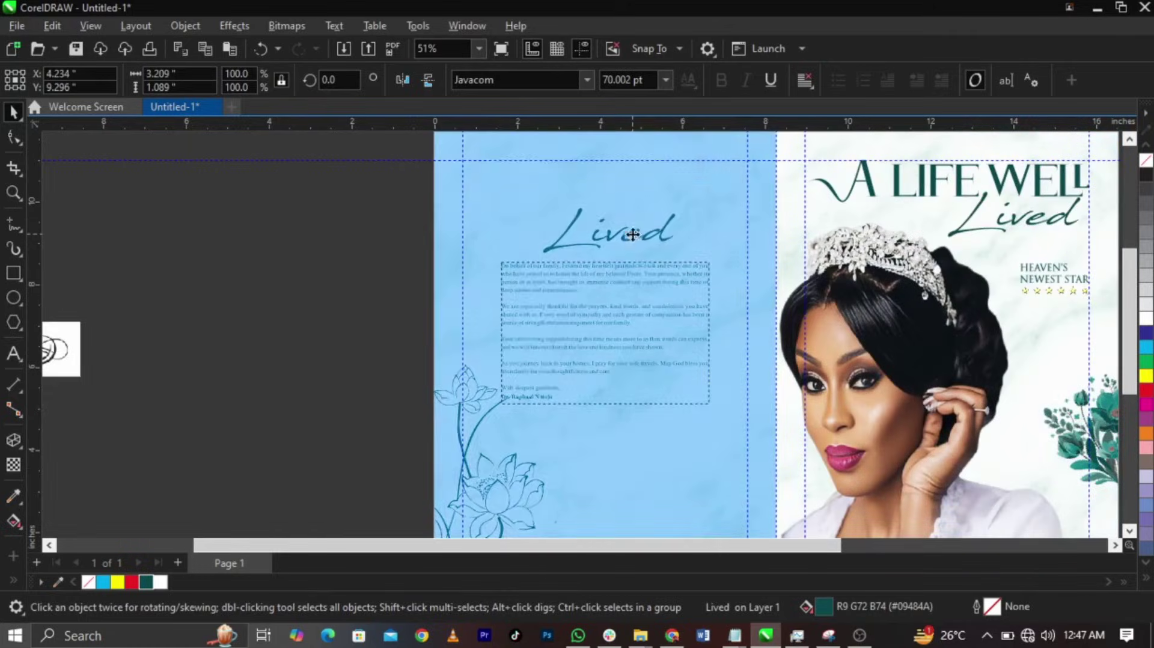
double_click(634, 233)
key(ctrl+a)
text(Appre)
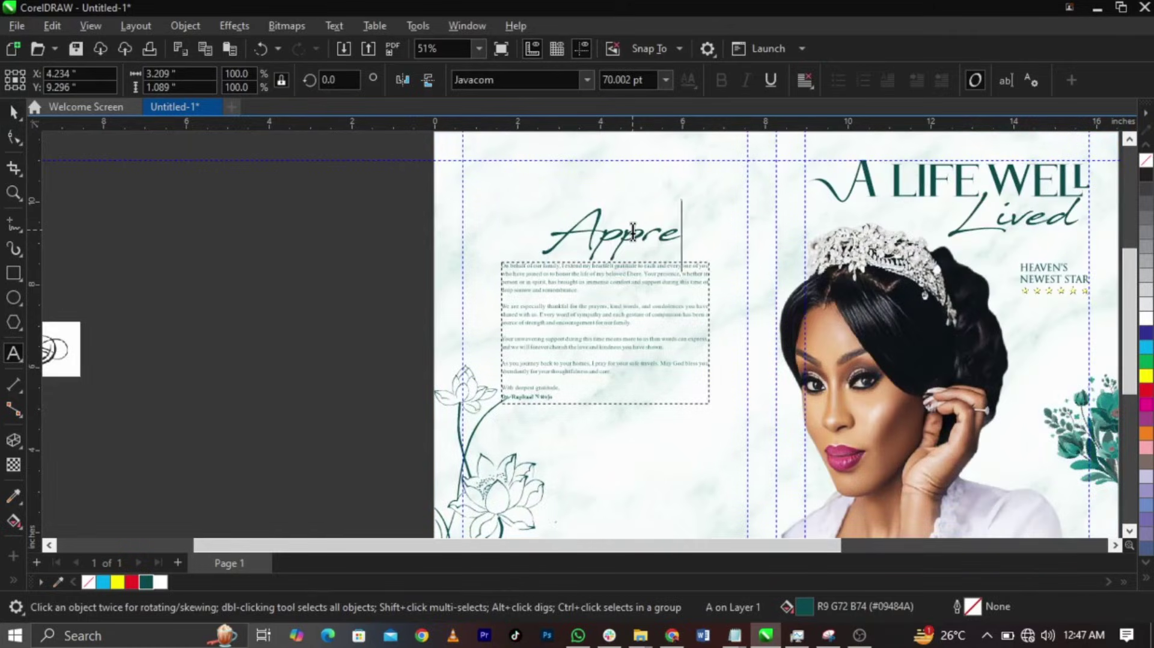
text(icatin)
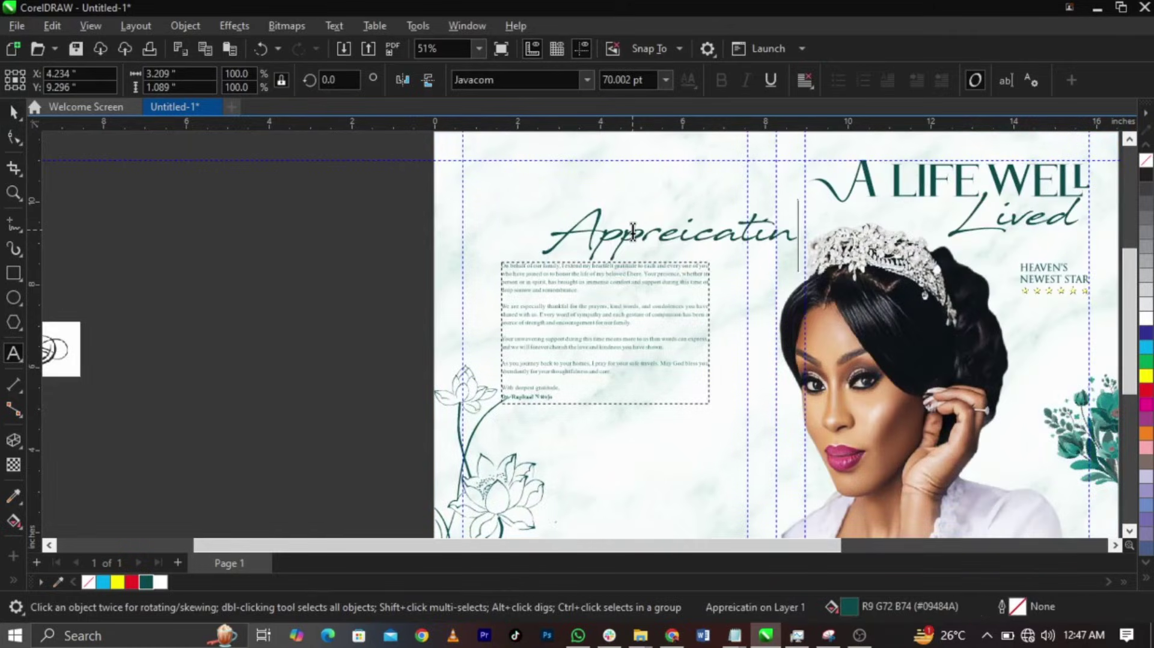
key(BackSpace)
key(BackSpace)
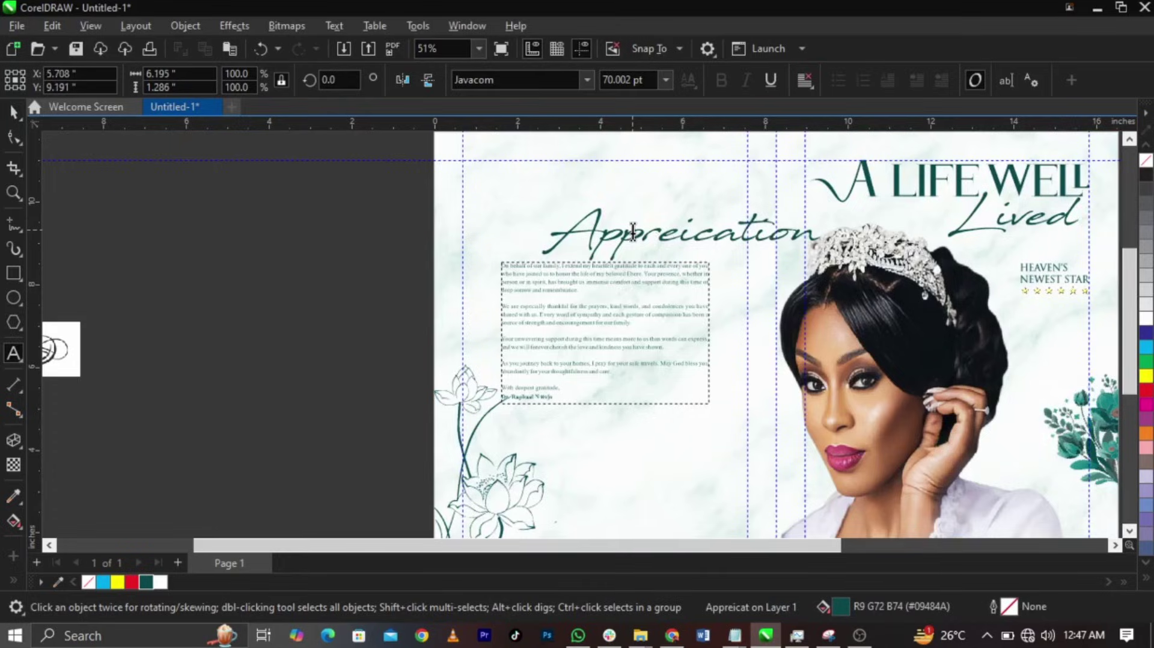
key(ctrl+space)
- Centre the heading above the thank-you paragraph and scale it down slightly
drag(634, 233, 561, 233)
click(707, 252)
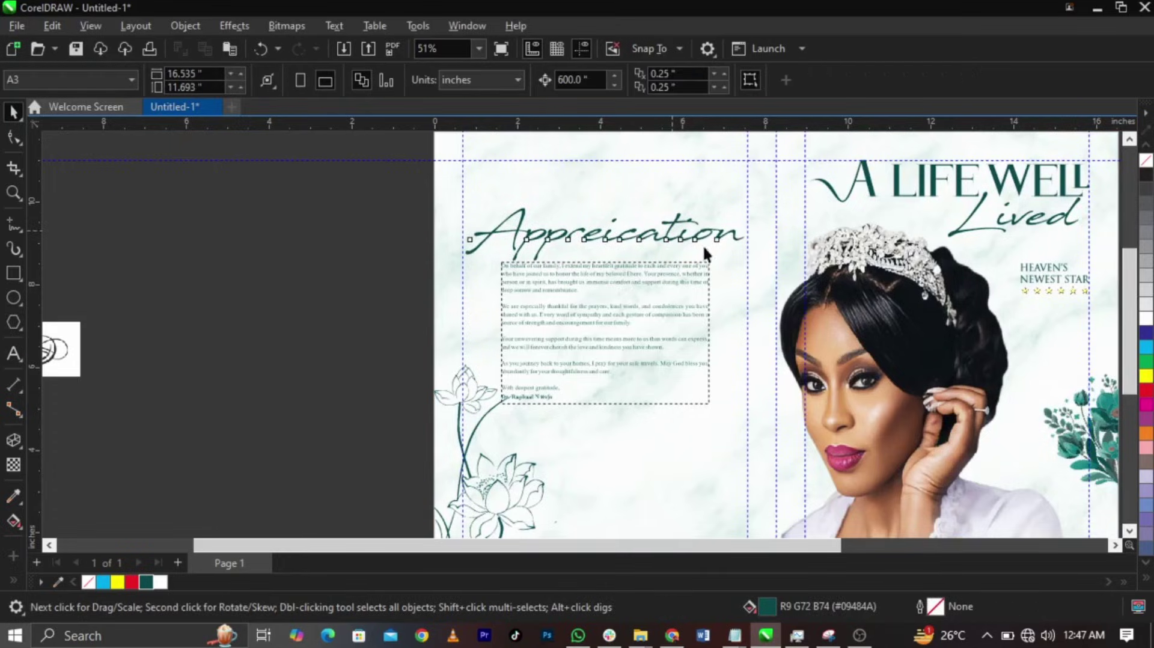
click(749, 264)
drag(747, 265, 716, 274)
- Move the floral ornament toward the page, zoom in, and convert it to a bitmap
scroll(399, 312, down, 2)
click(300, 326)
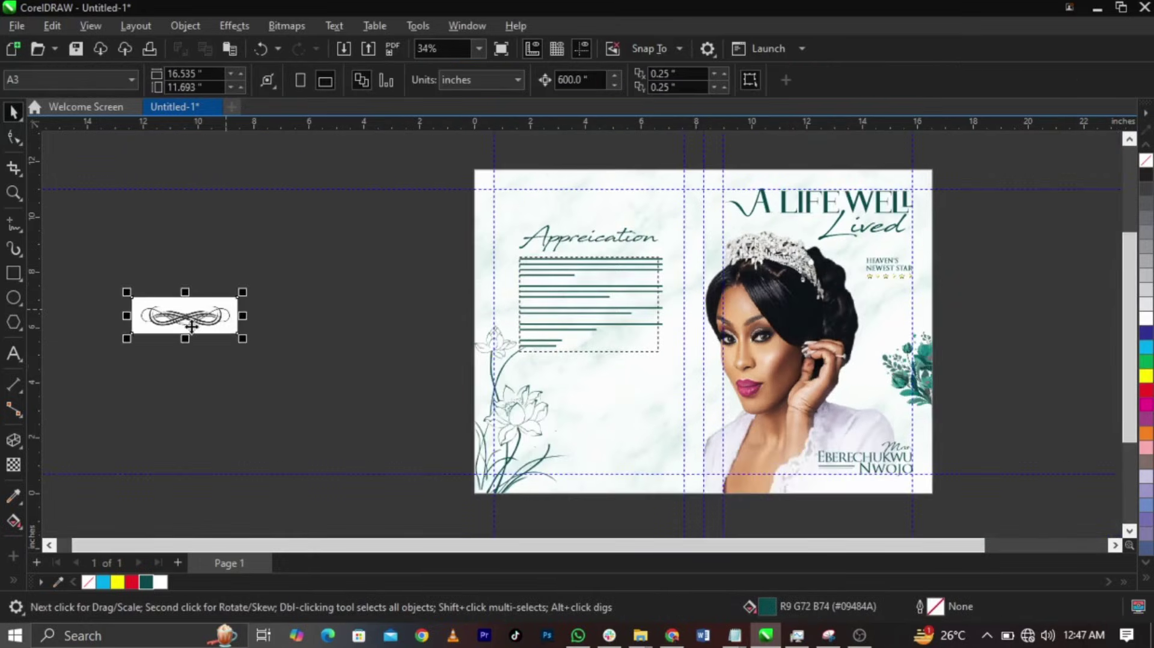
drag(191, 326, 353, 347)
key(z)
drag(273, 319, 435, 369)
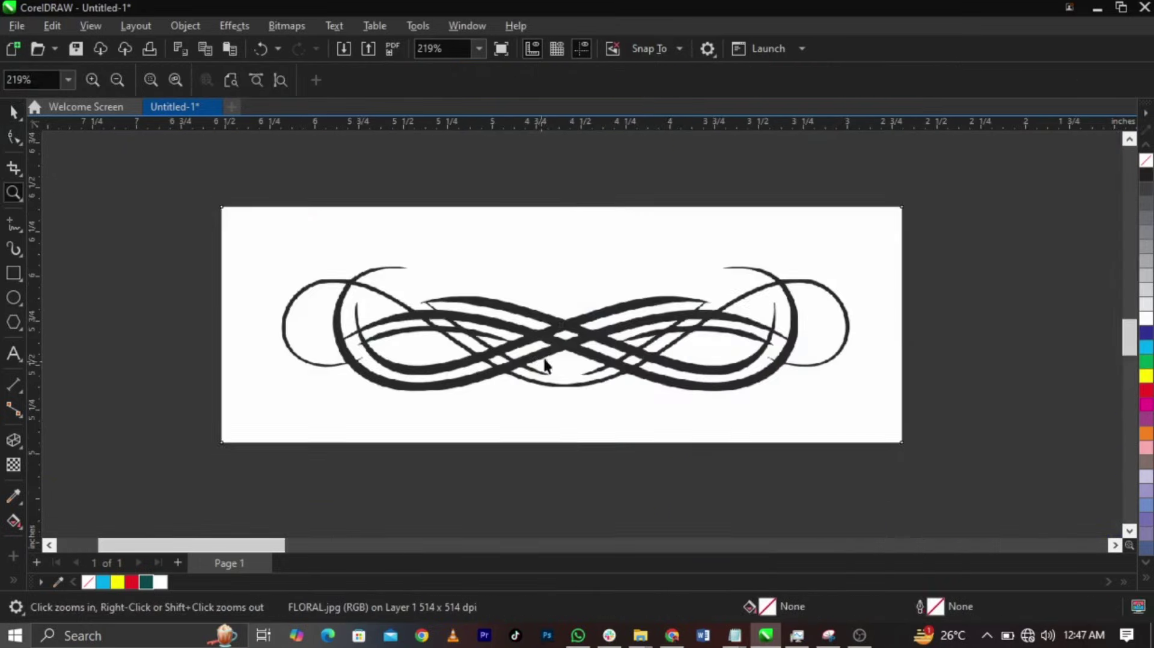
key(space)
click(282, 28)
click(297, 46)
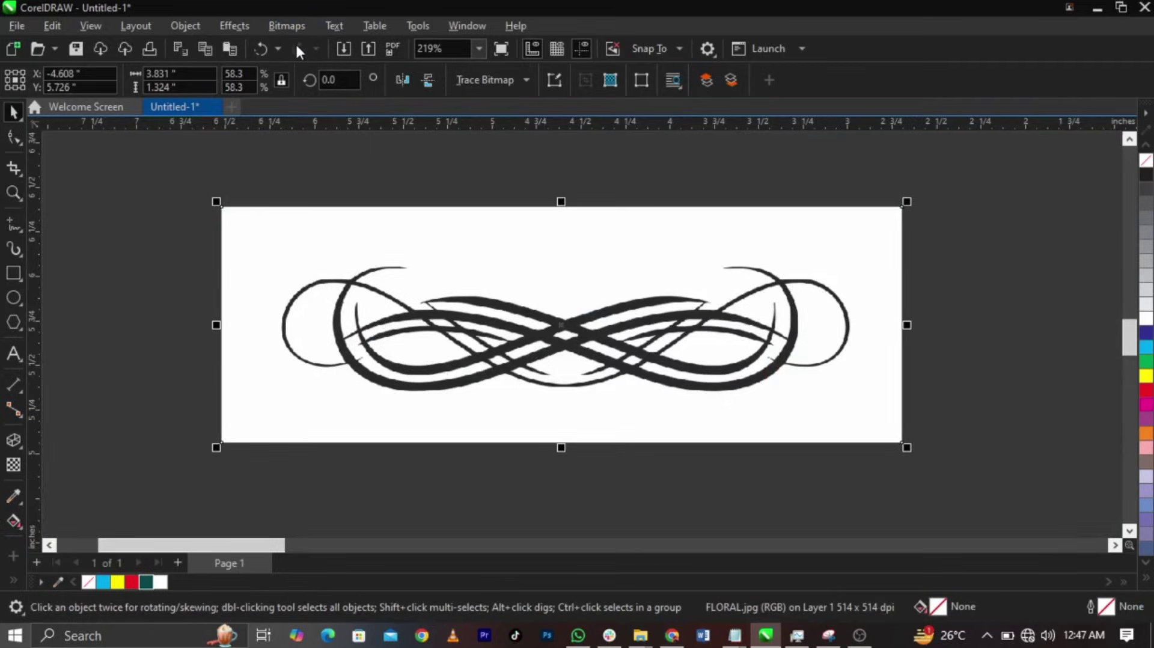
click(572, 419)
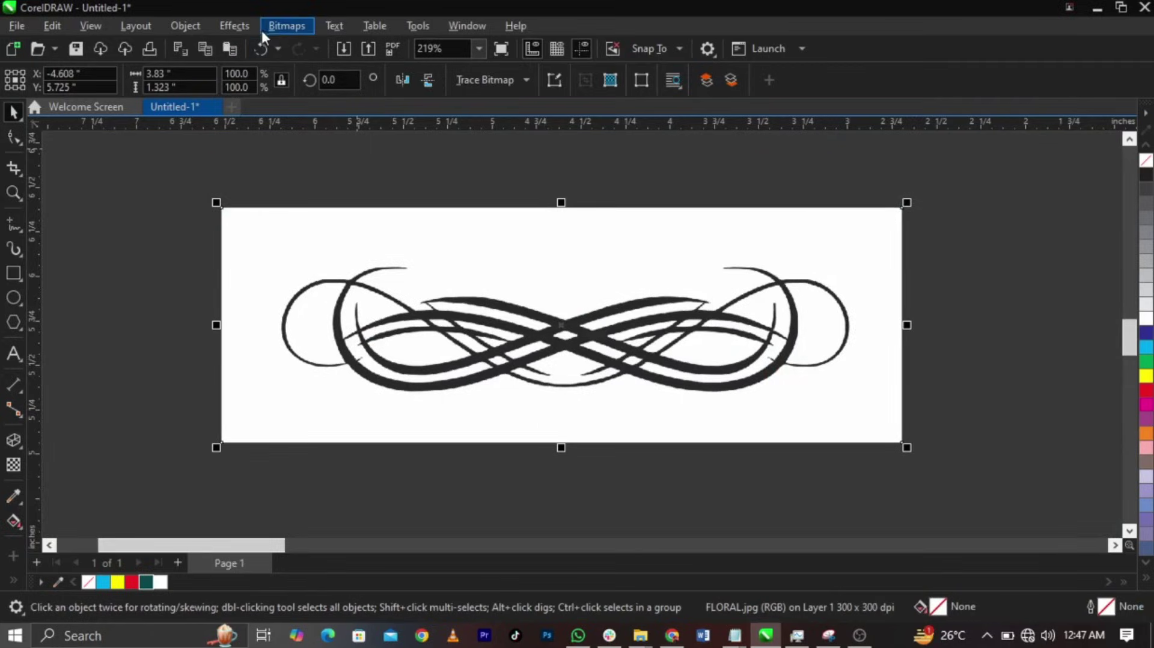
- Make the floral bitmap Black and White (1-bit) and Outline Trace it as Line Art
click(286, 25)
mouse_move(288, 170)
click(447, 172)
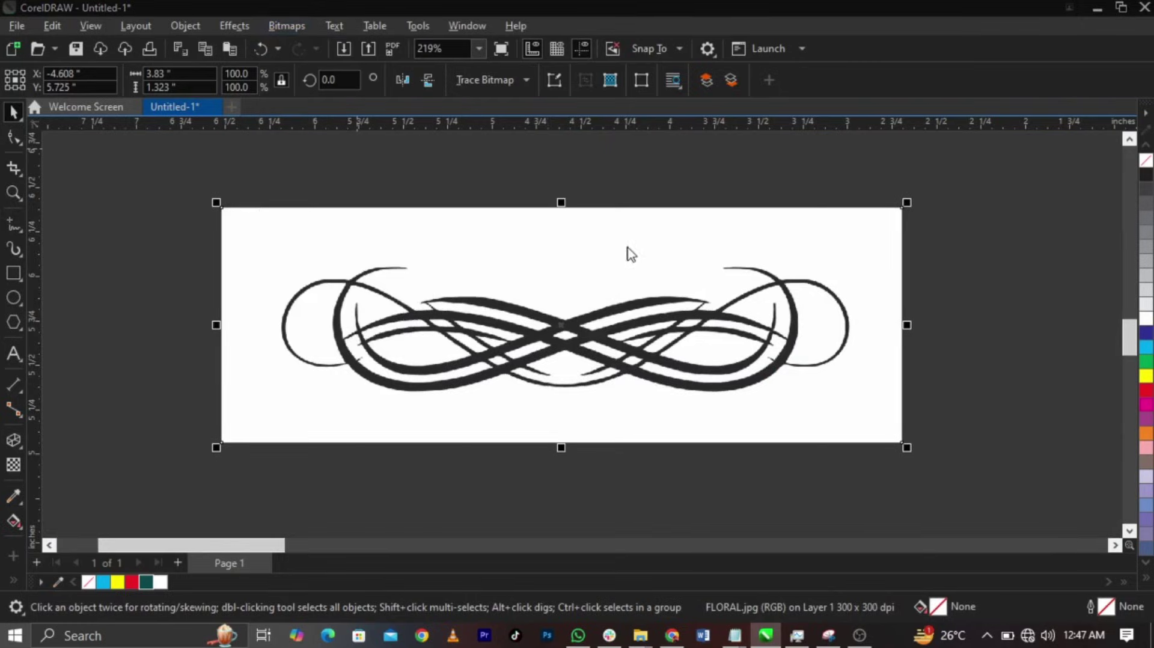
click(700, 508)
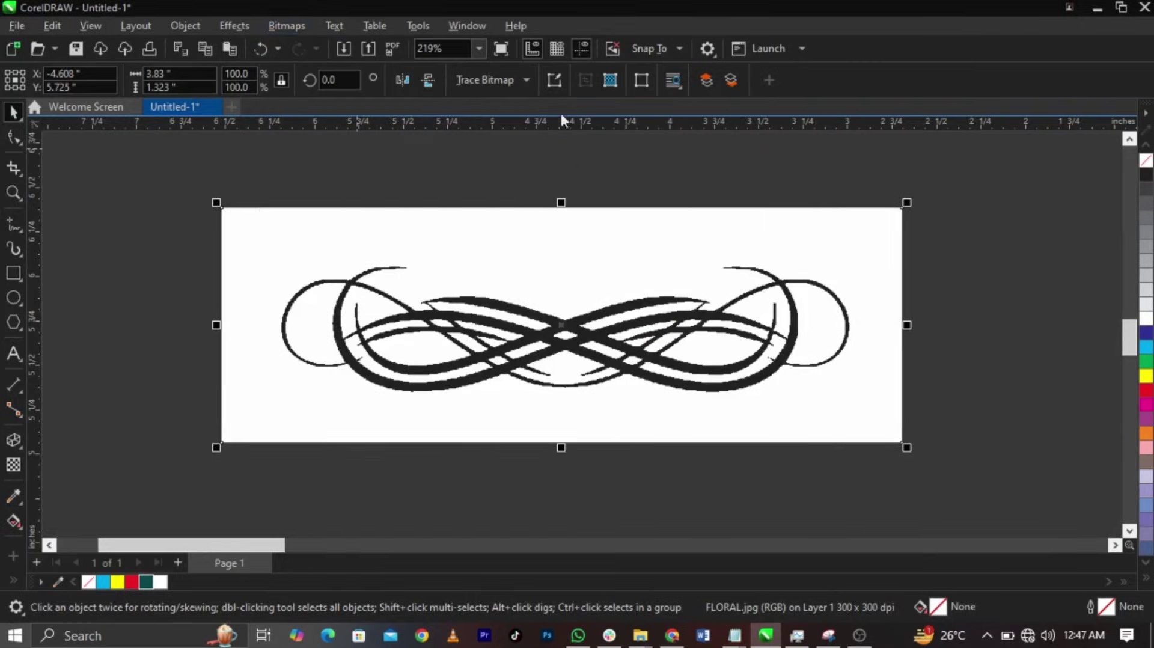
click(505, 83)
mouse_move(510, 137)
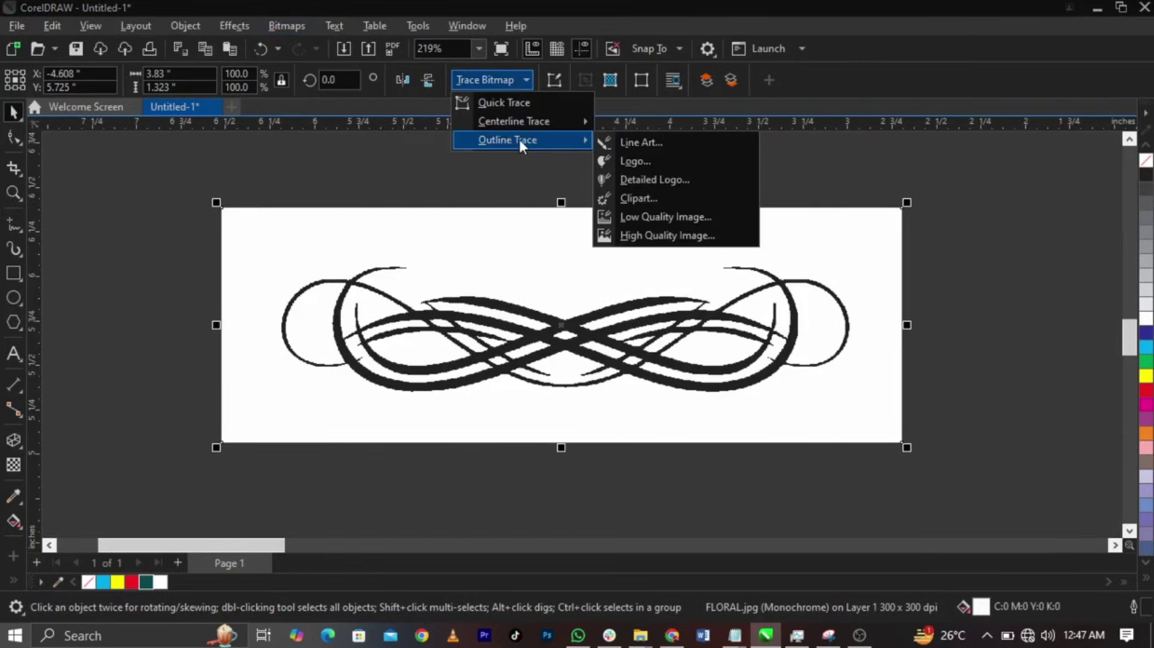
click(613, 142)
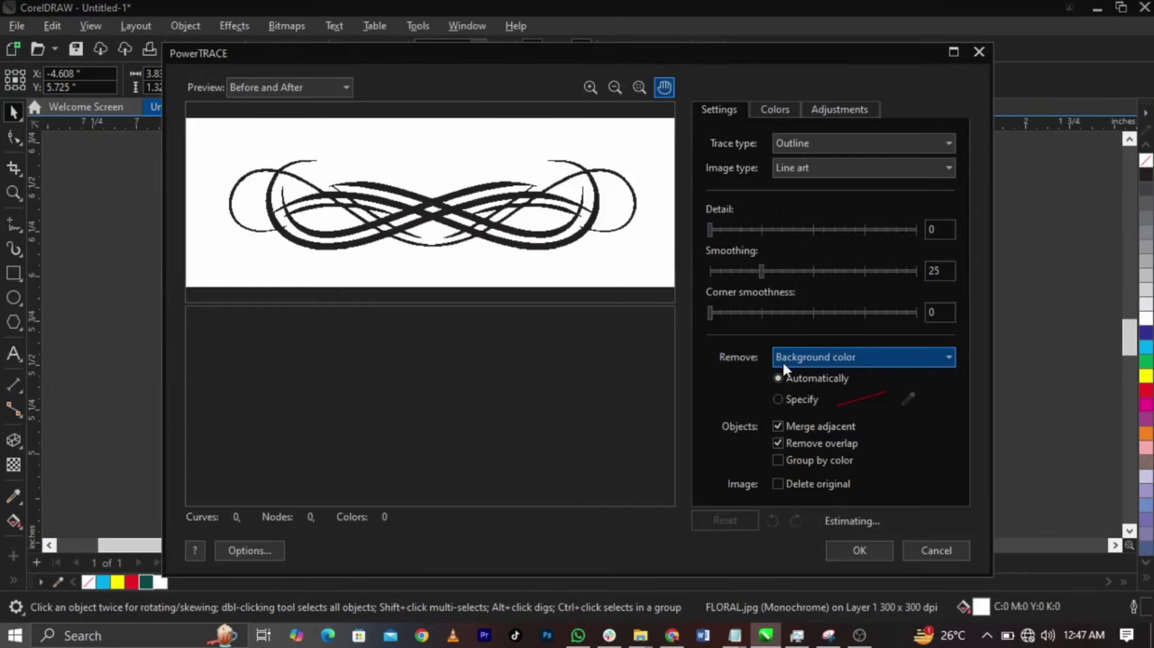
click(854, 552)
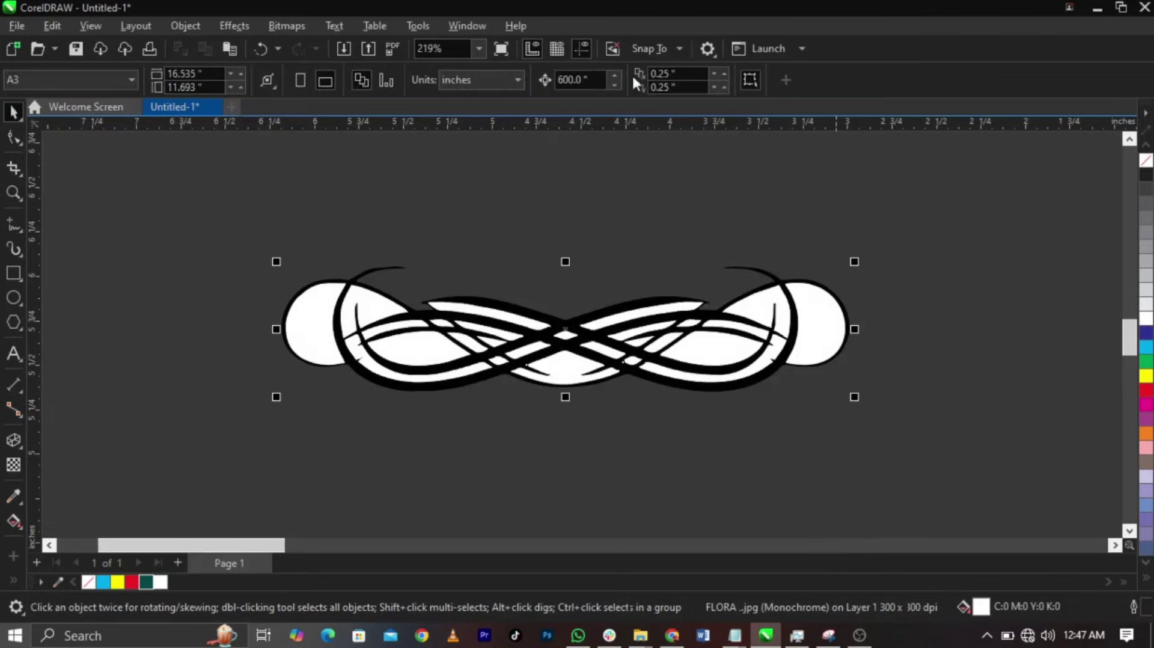
- Delete the white fill pieces from both halves of the traced ornament, then select it
drag(240, 240, 562, 387)
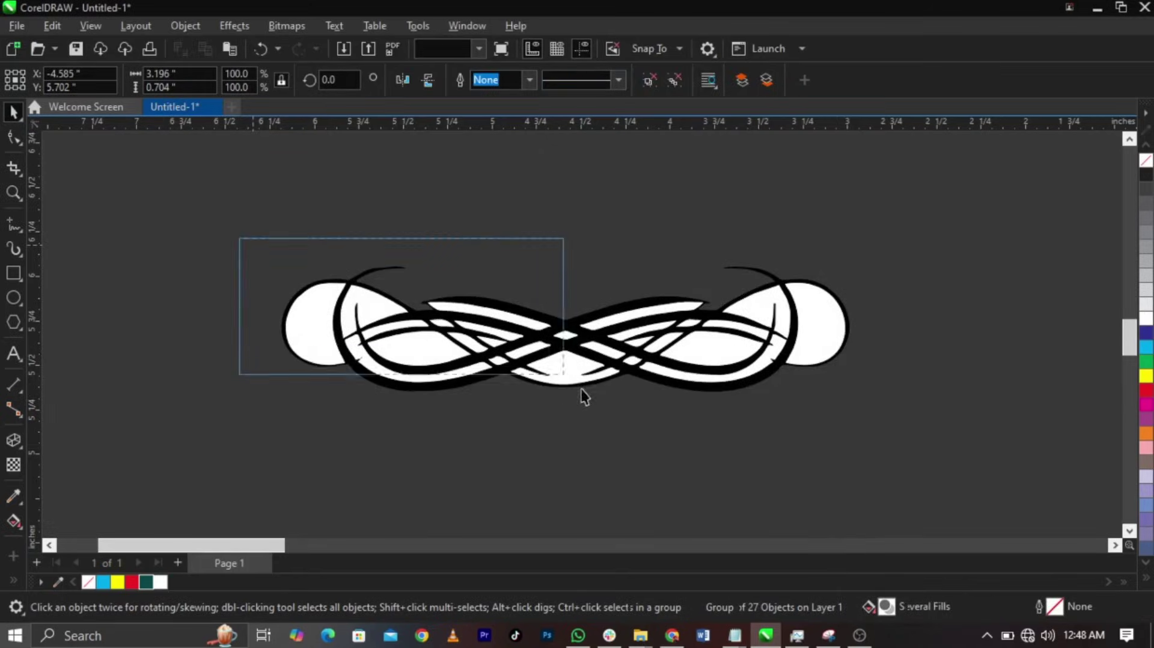
key(Delete)
drag(488, 449, 925, 277)
key(Delete)
drag(922, 230, 133, 448)
- Place the ornament below the Appreciation text, colour it dark green, and scale to 60%
scroll(265, 412, down, 4)
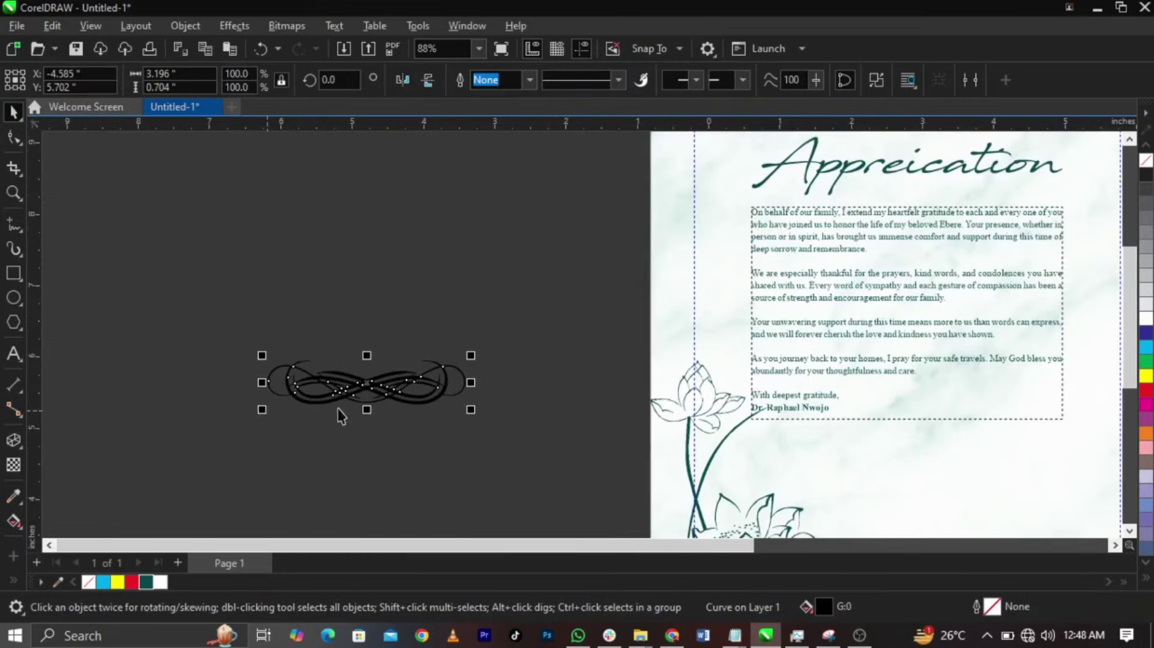
drag(358, 394, 688, 448)
click(146, 582)
key(z)
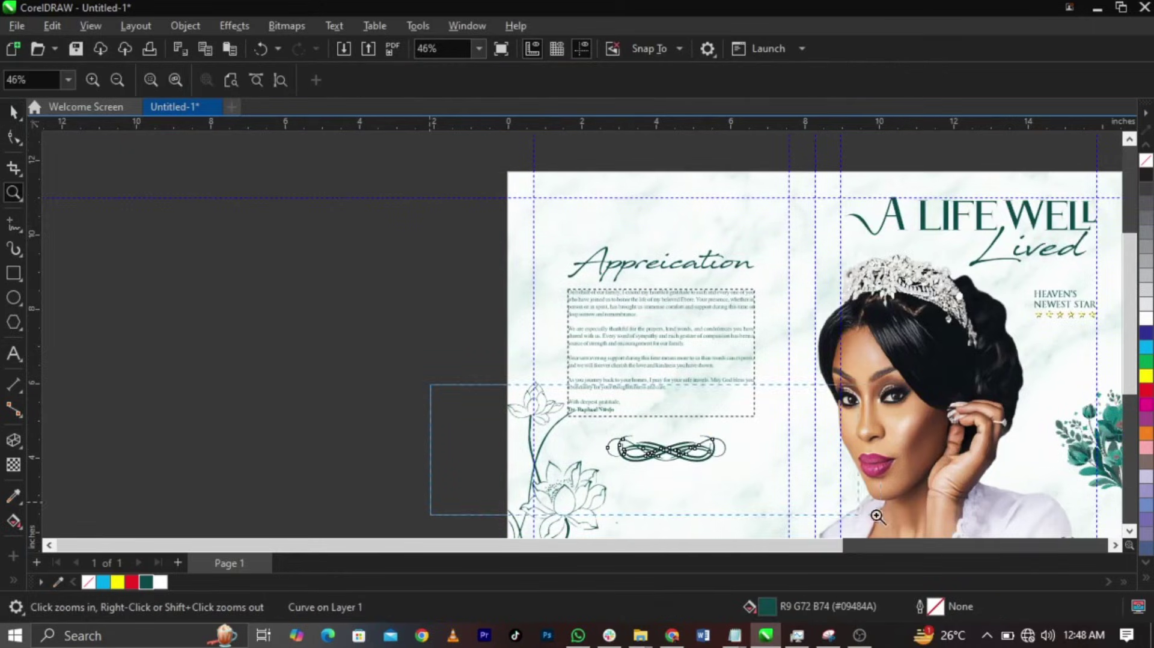
click(693, 448)
key(space)
drag(761, 373, 691, 420)
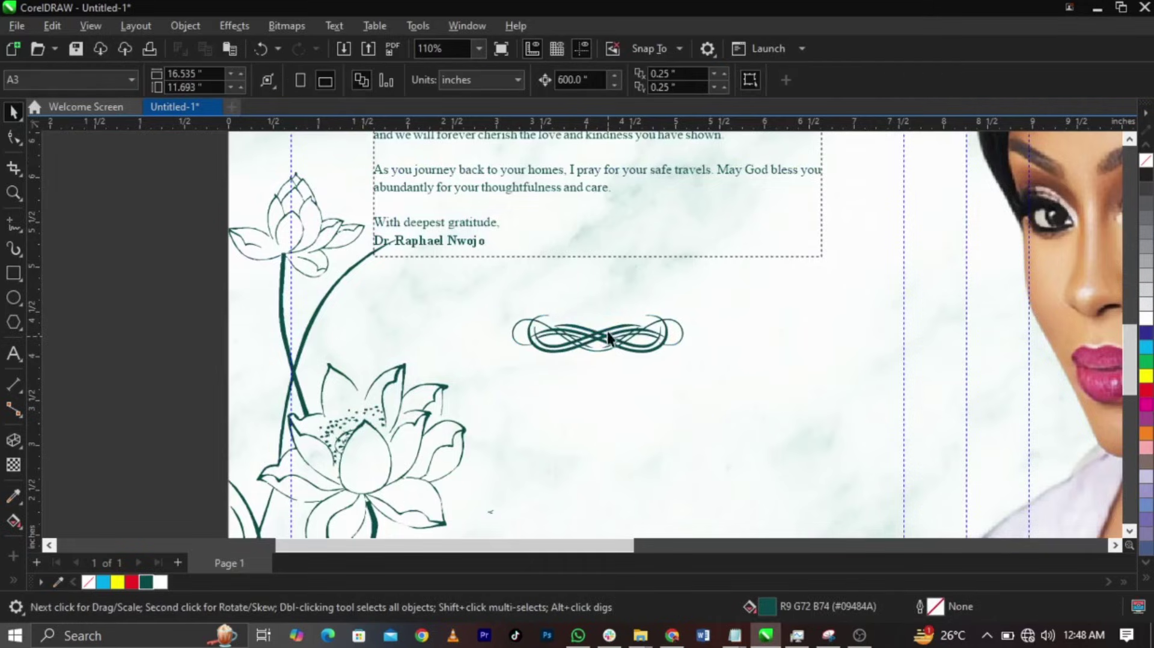
drag(607, 331, 610, 313)
scroll(636, 344, down, 4)
click(636, 344)
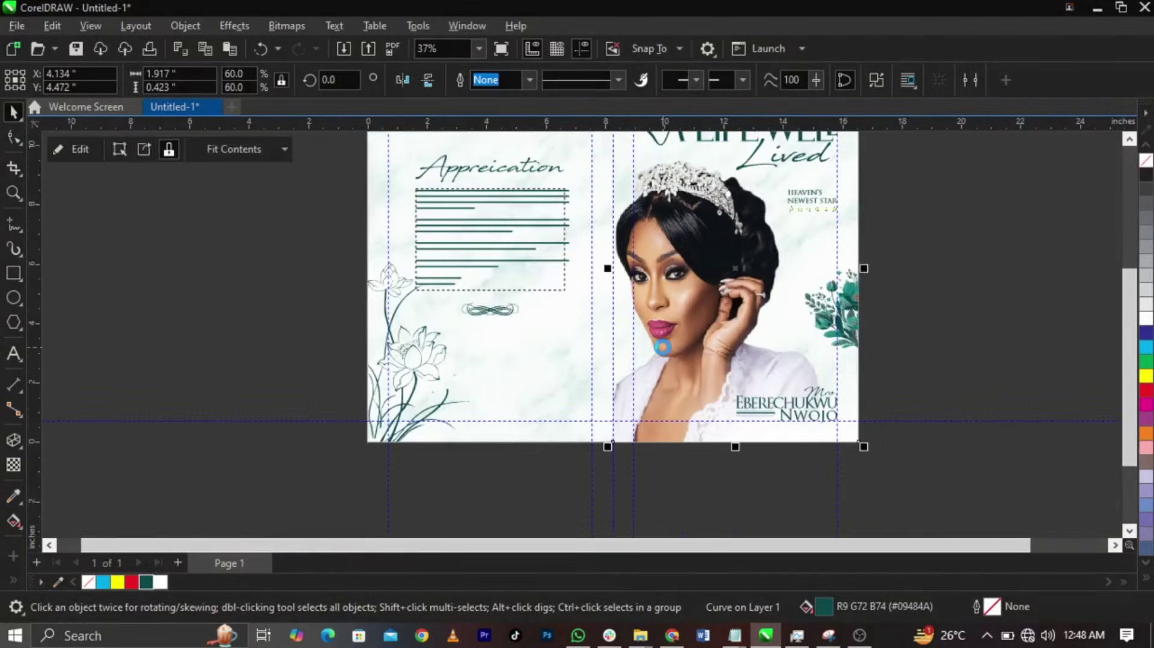
- Pull a copy of the cover portrait out of its PowerClip contents
ctrl+click(662, 345)
click(651, 322)
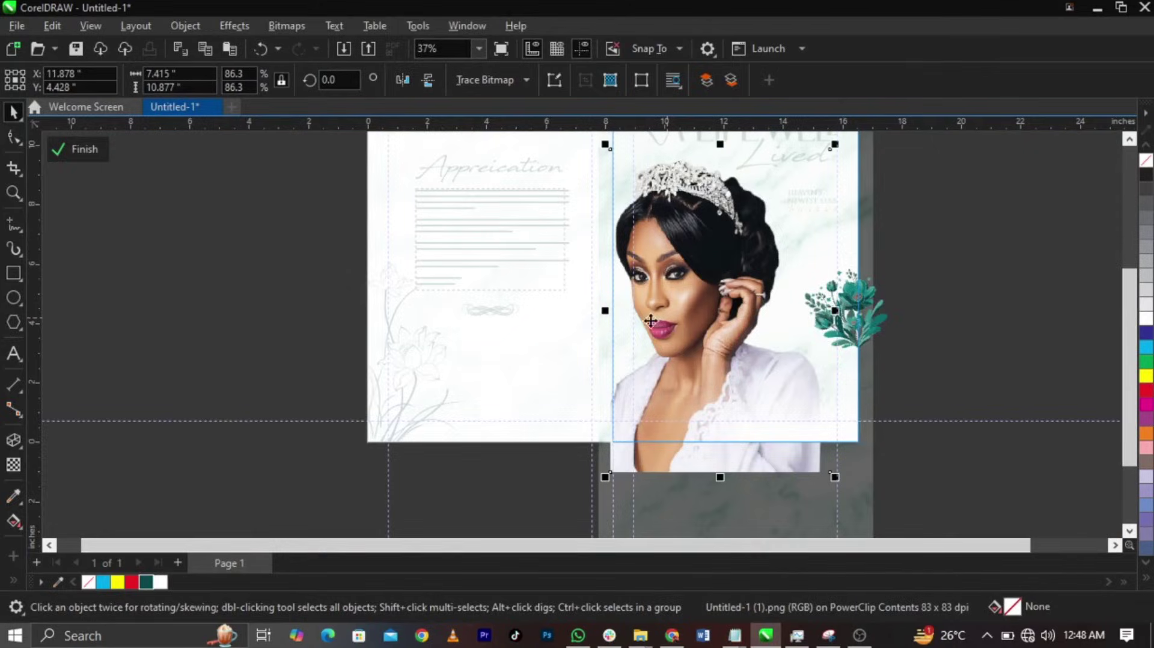
ctrl+click(221, 355)
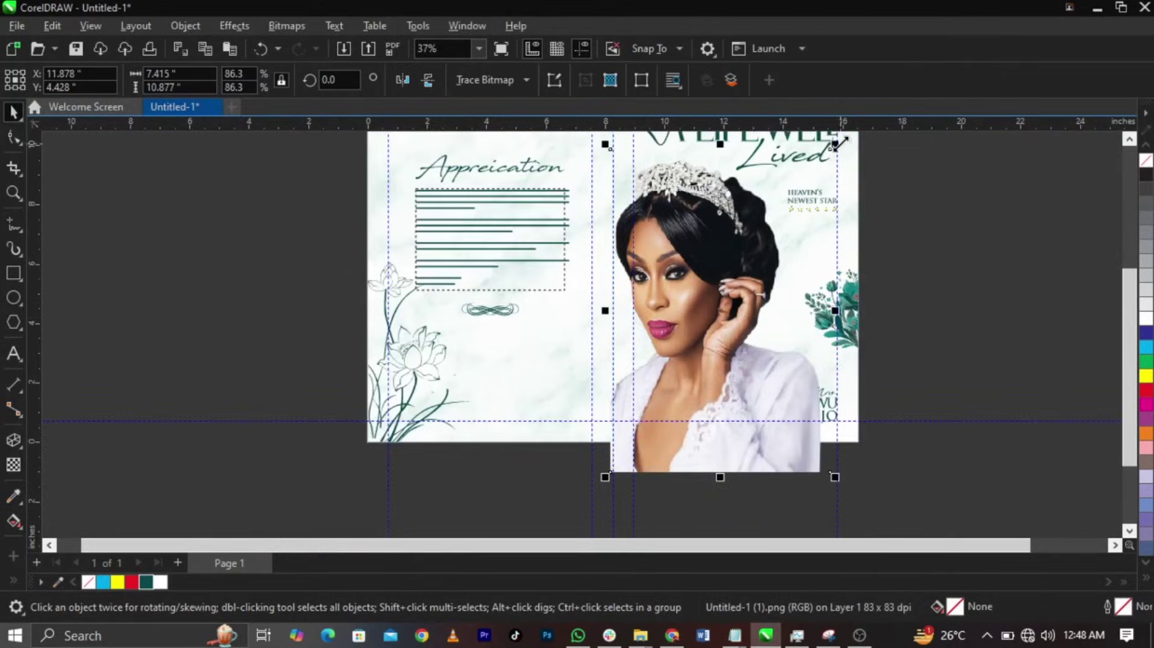
- Shrink the portrait copy to 38.4% and place it at the bottom of the inside page
drag(835, 144, 781, 295)
drag(673, 379, 552, 385)
drag(322, 268, 717, 479)
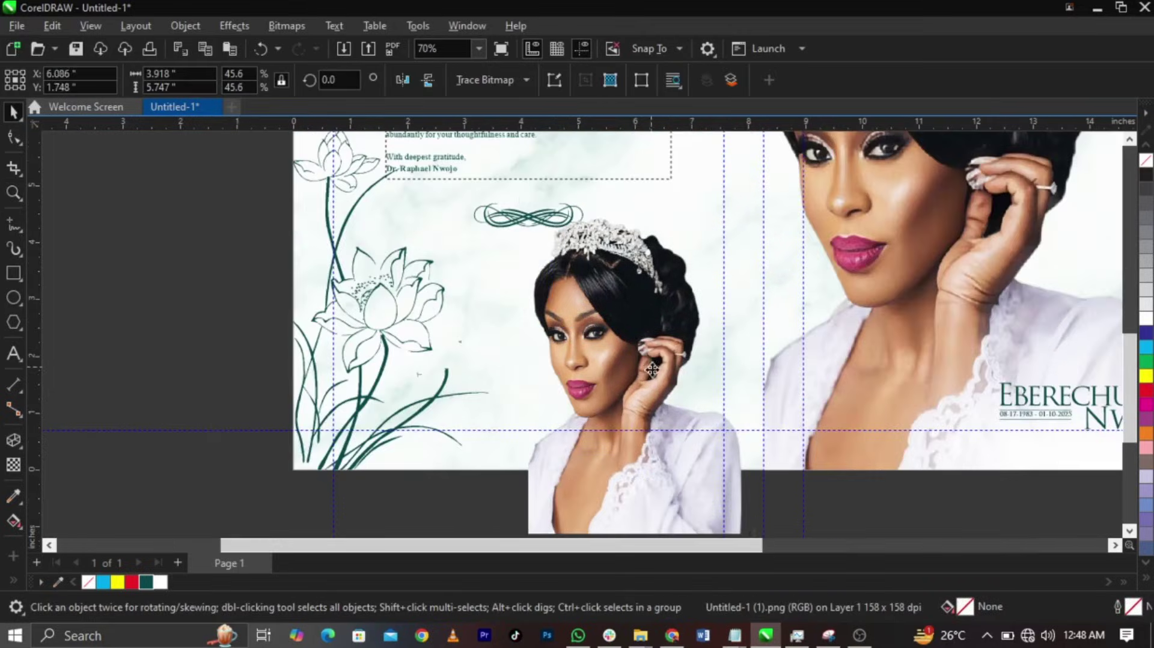
drag(651, 383, 642, 390)
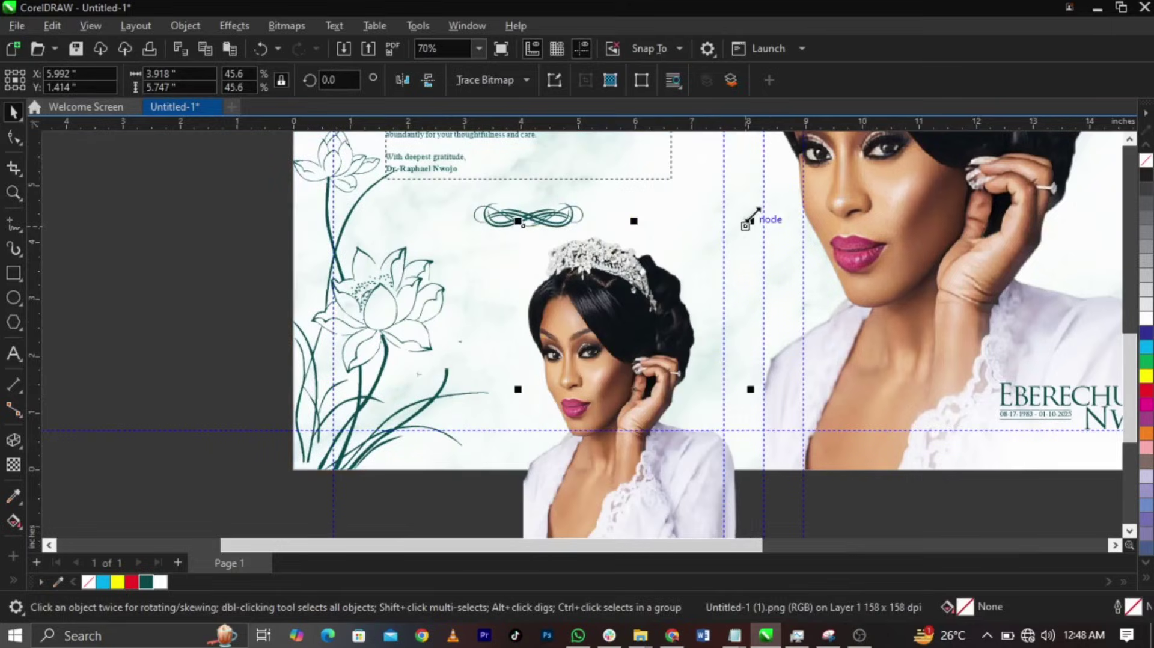
drag(750, 217, 740, 247)
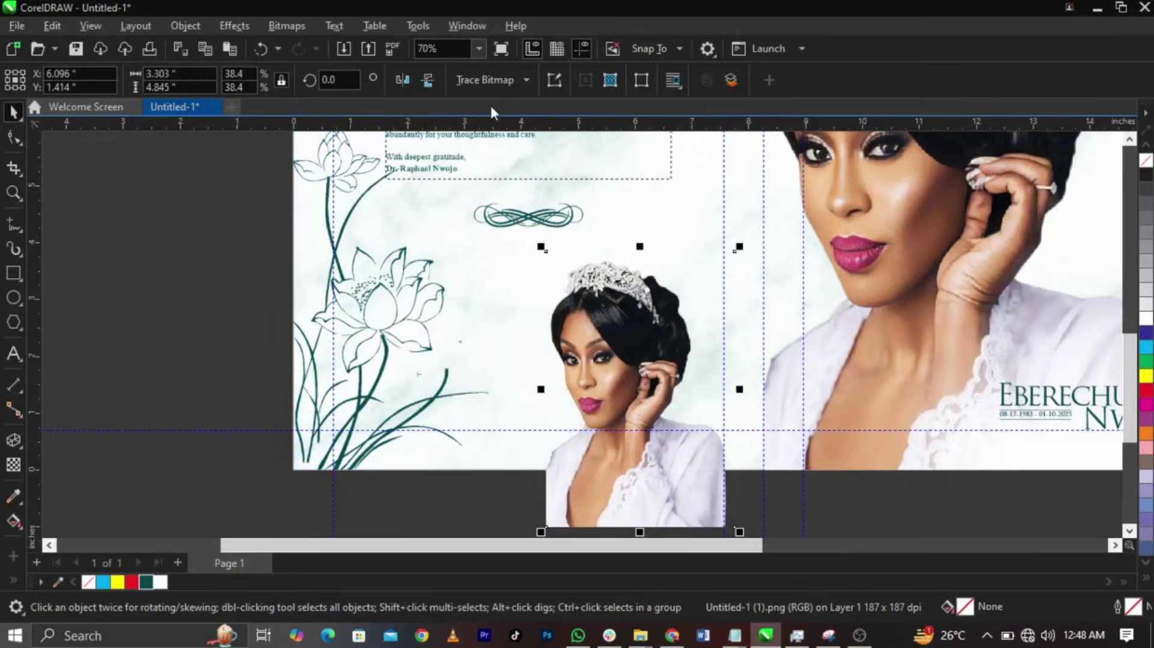
- Convert the small portrait to Grayscale (8-bit) bitmap mode
click(301, 27)
mouse_move(341, 163)
click(499, 193)
- PowerClip the portrait inside the page background, then preview the whole spread full screen
right_click(612, 356)
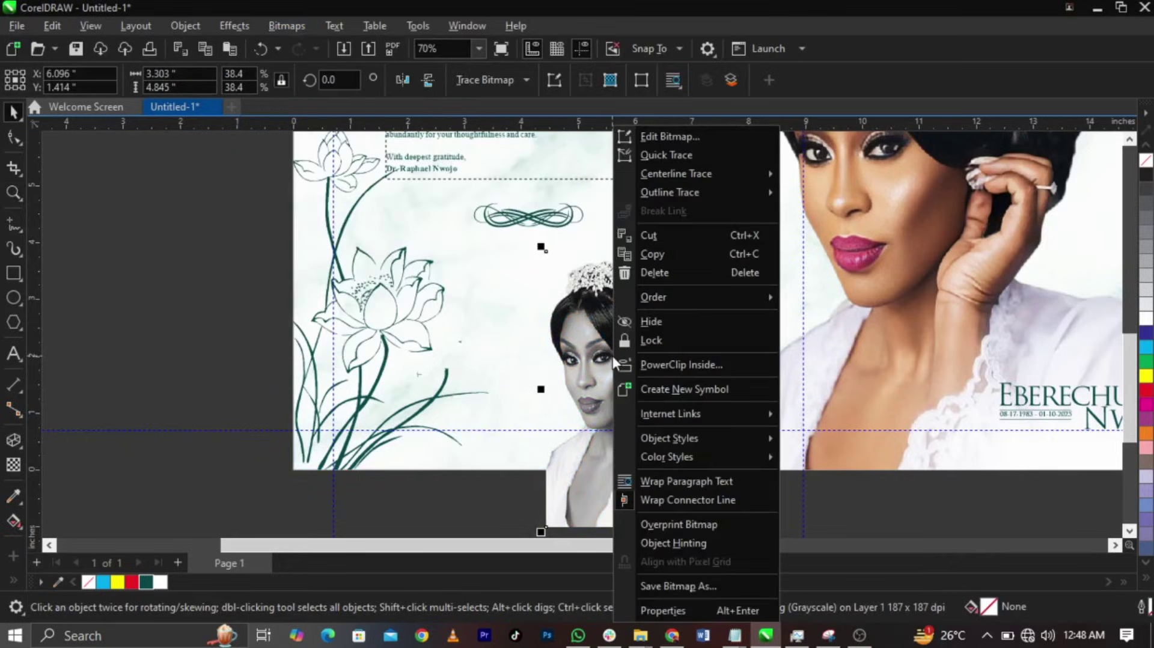
click(645, 364)
click(455, 319)
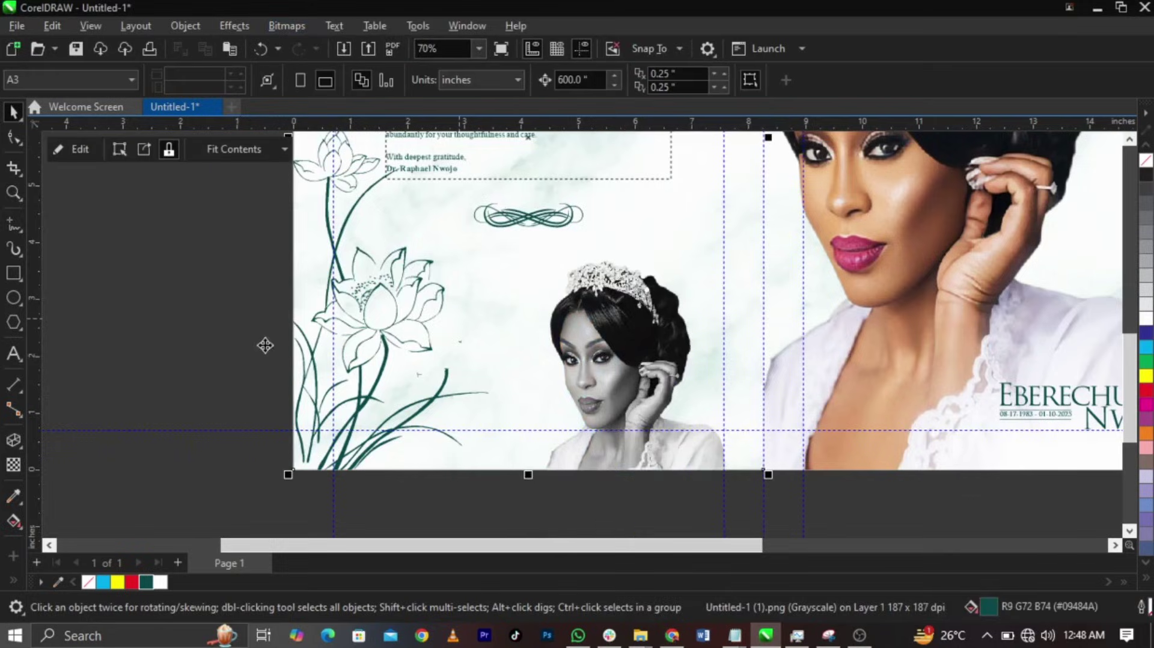
click(157, 316)
key(shift+F4)
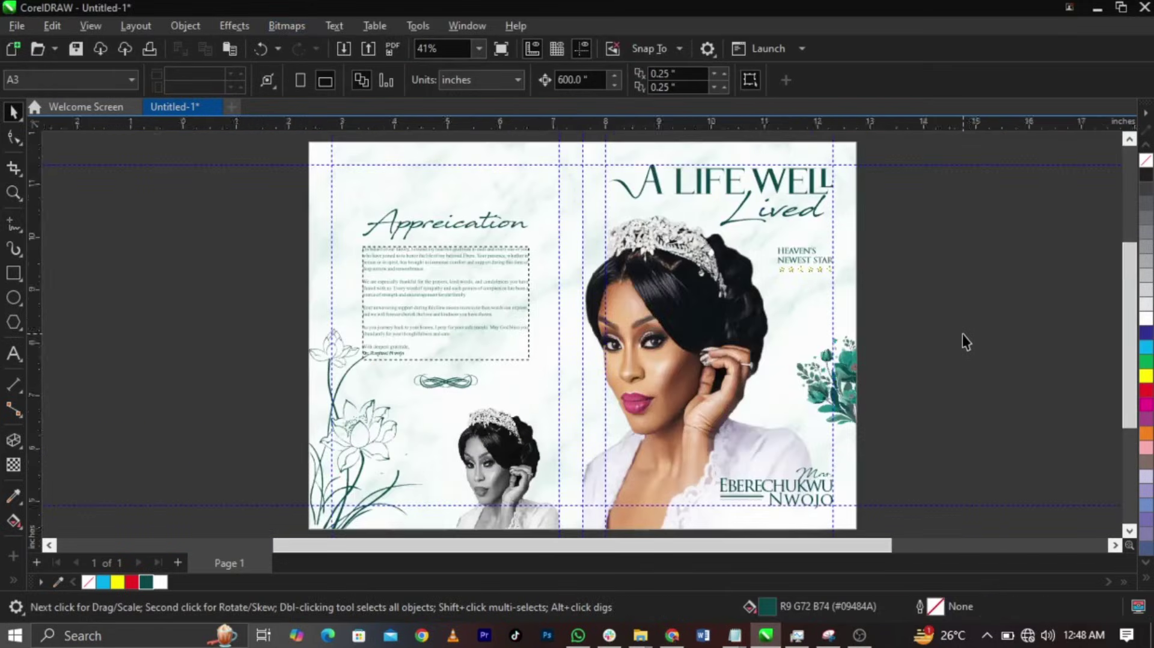
key(F9)
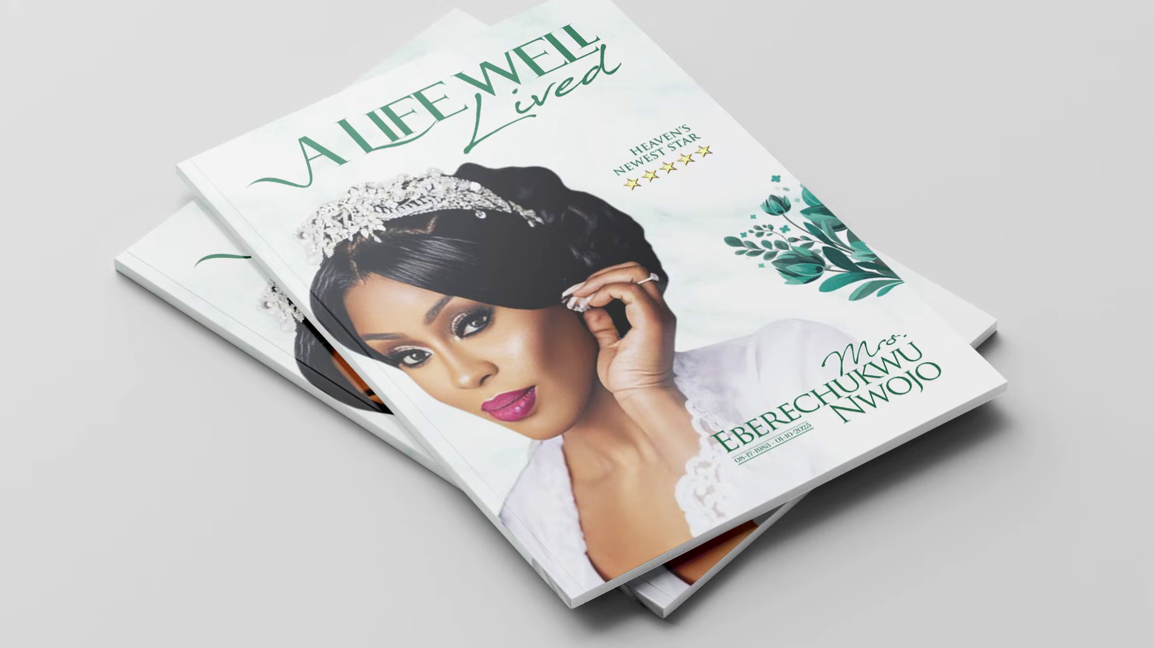